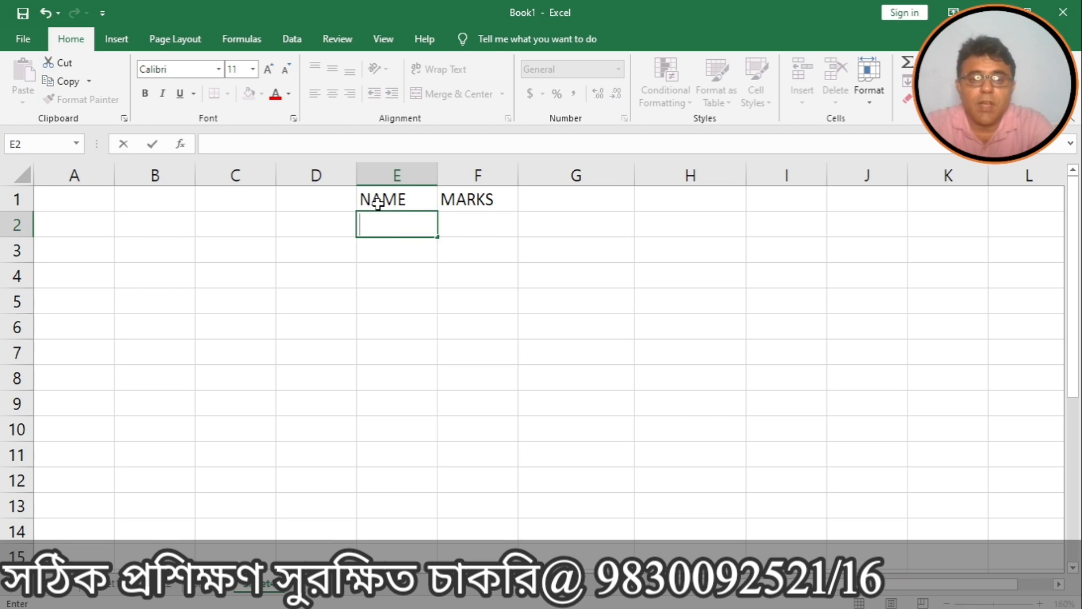
# Clear the header in cell E1 and re-enter it as NAME.
pyautogui.click(378, 203)
pyautogui.press('Delete')
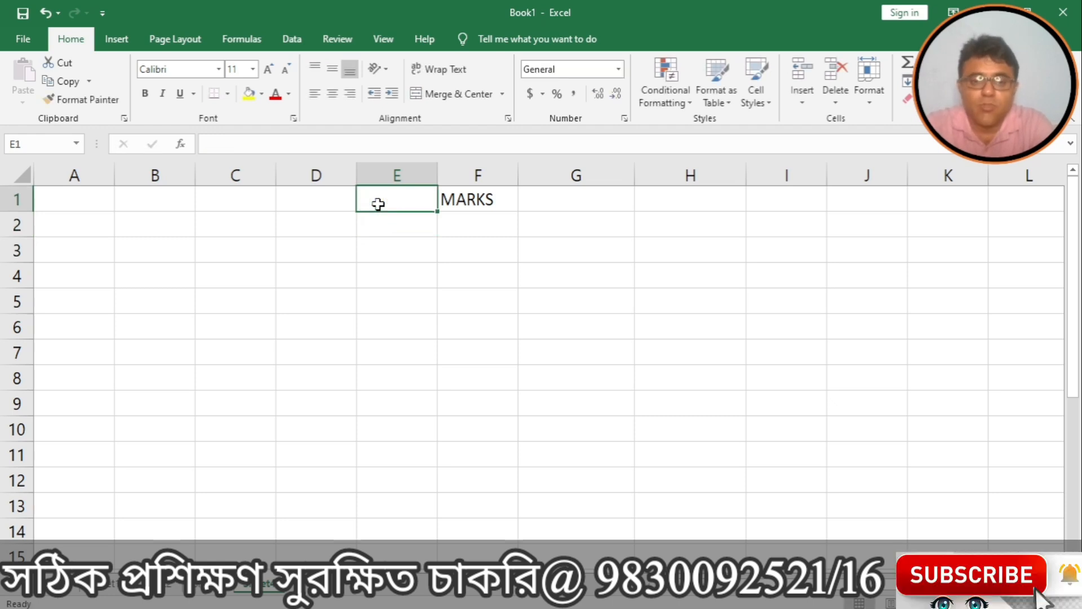
pyautogui.write('PO')
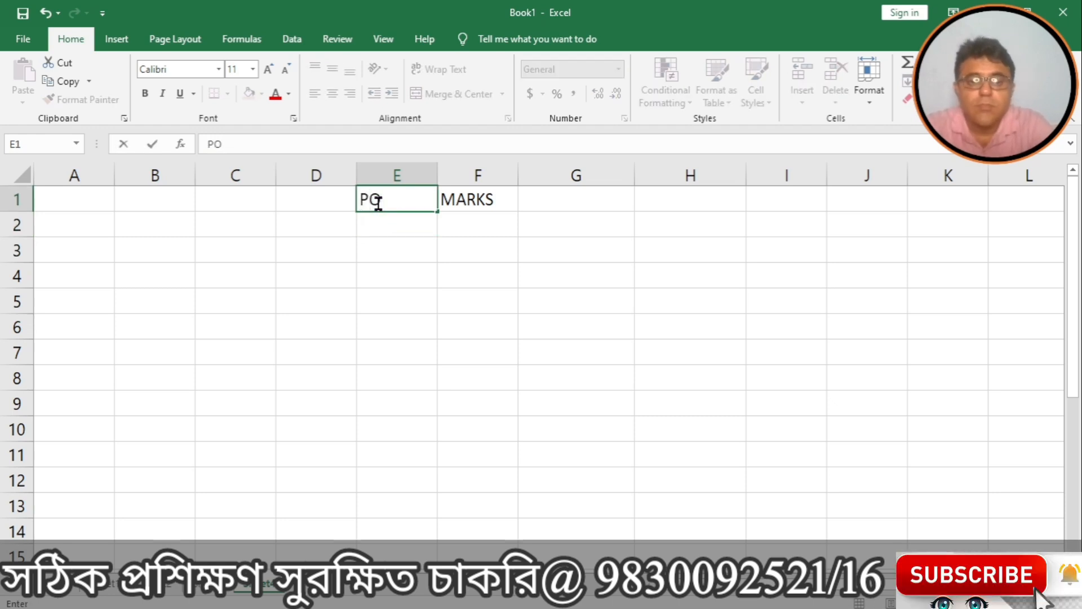
pyautogui.press('BackSpace')
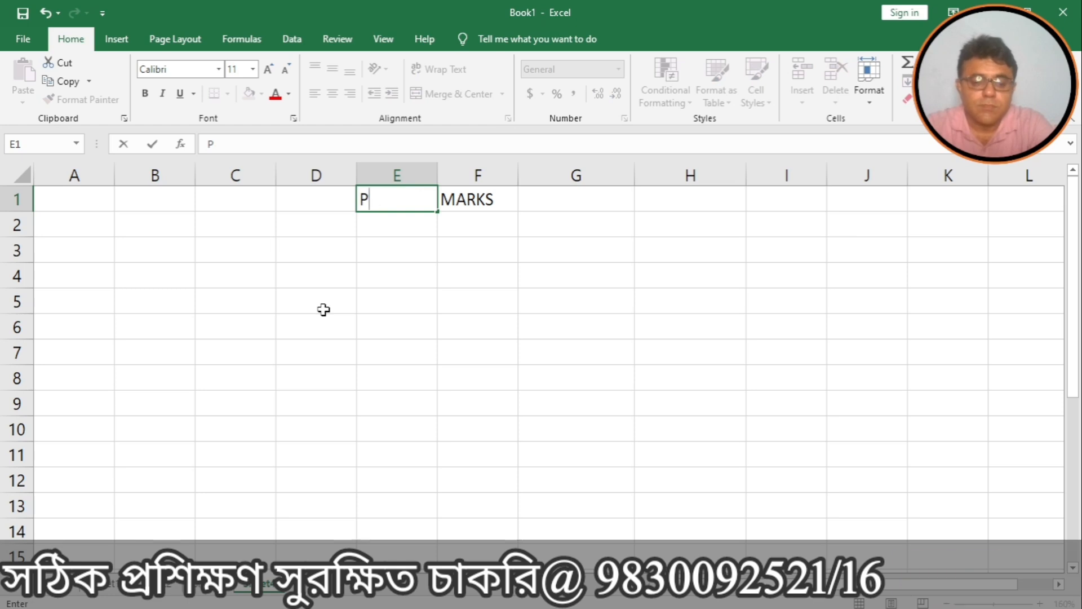
pyautogui.press('BackSpace')
pyautogui.write('NAME')
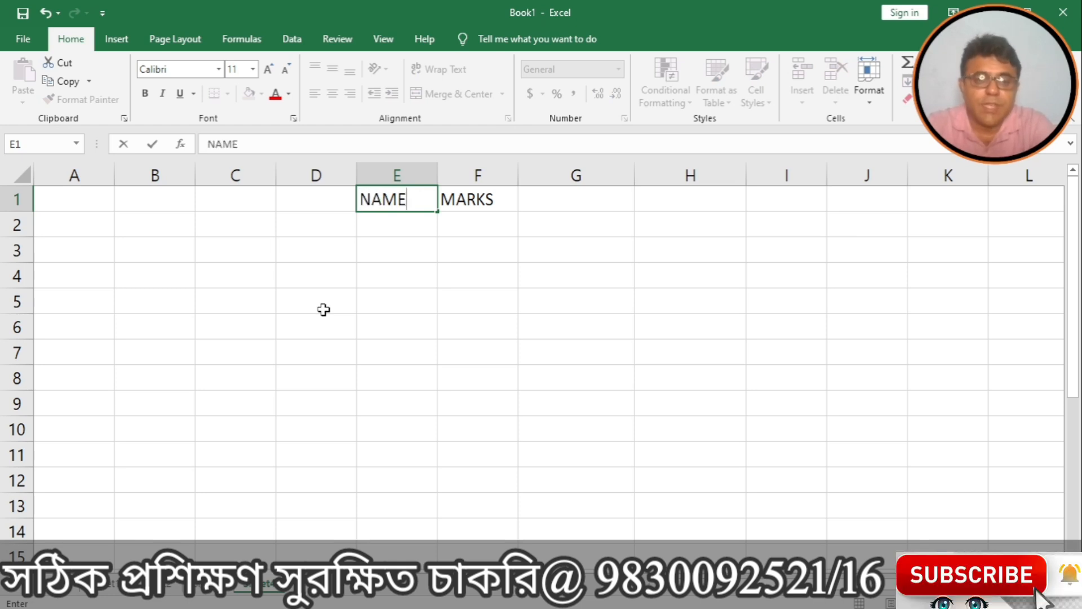
pyautogui.press('Tab')
pyautogui.press('Return')
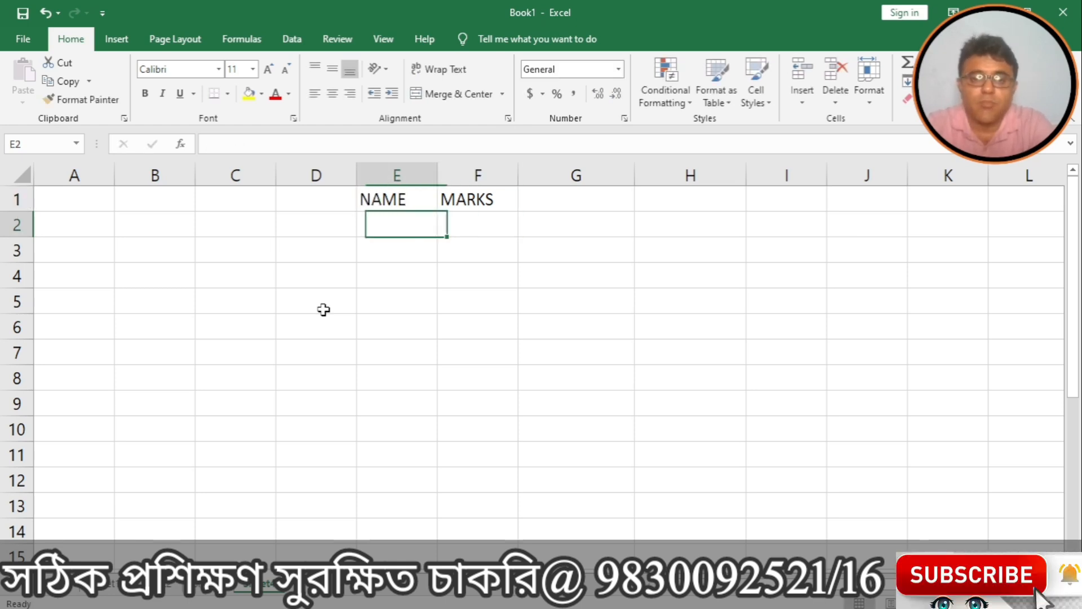
# Enter the first student's name in cell E2 and fill the list of names down to E10.
pyautogui.write('BIMAL')
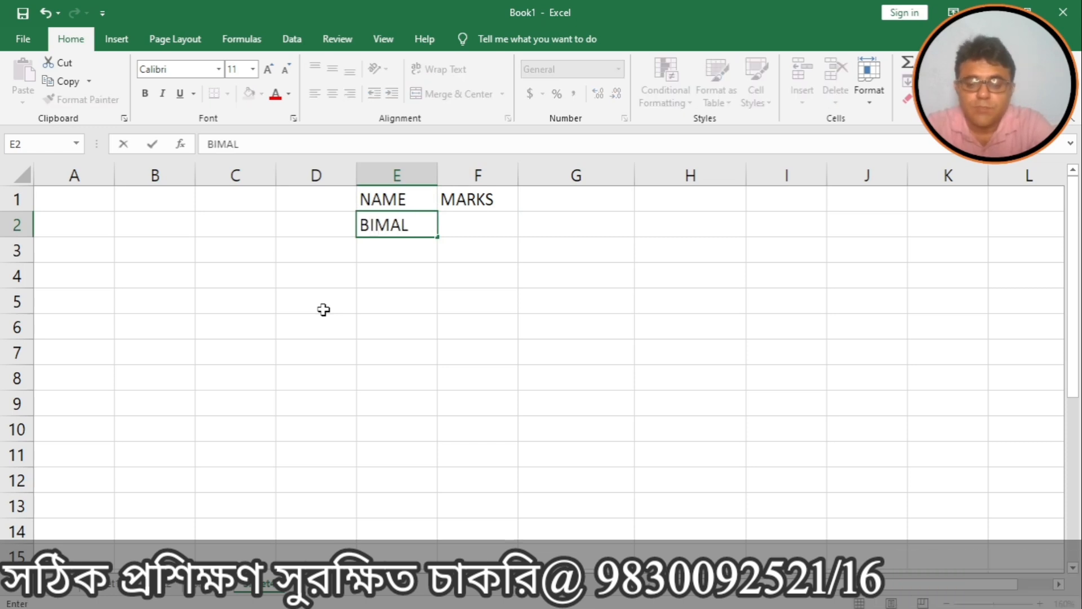
pyautogui.press('Return')
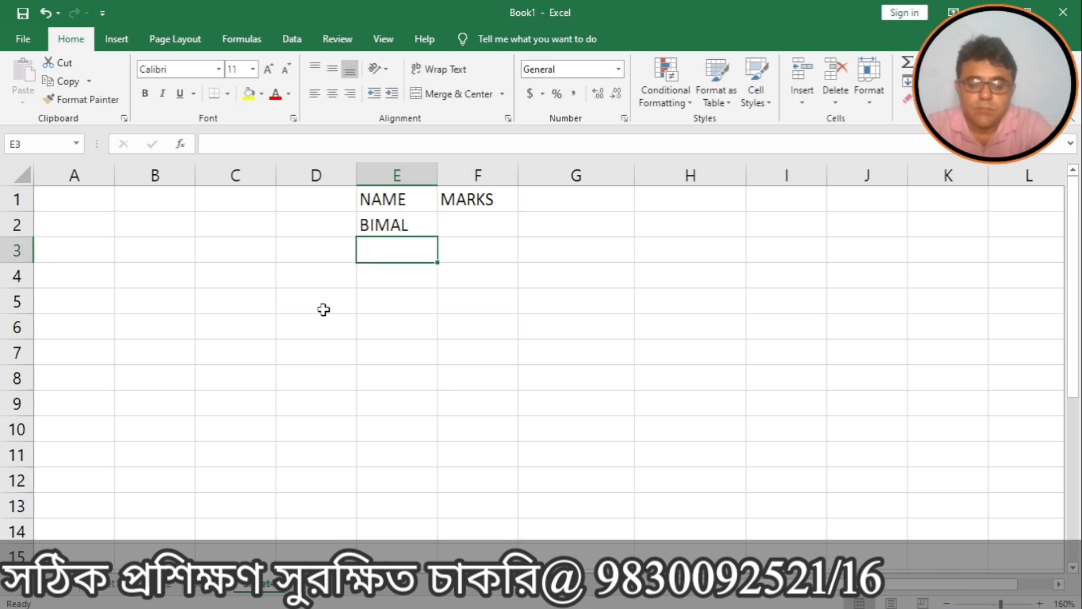
pyautogui.press('Up')
pyautogui.press('Right')
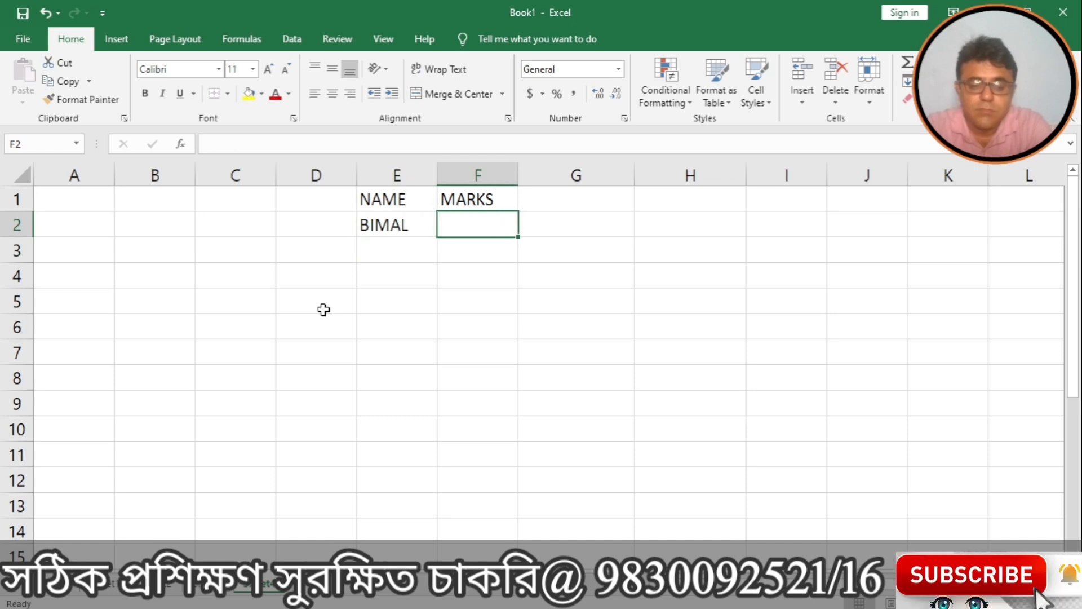
pyautogui.press('Down')
pyautogui.press('Up')
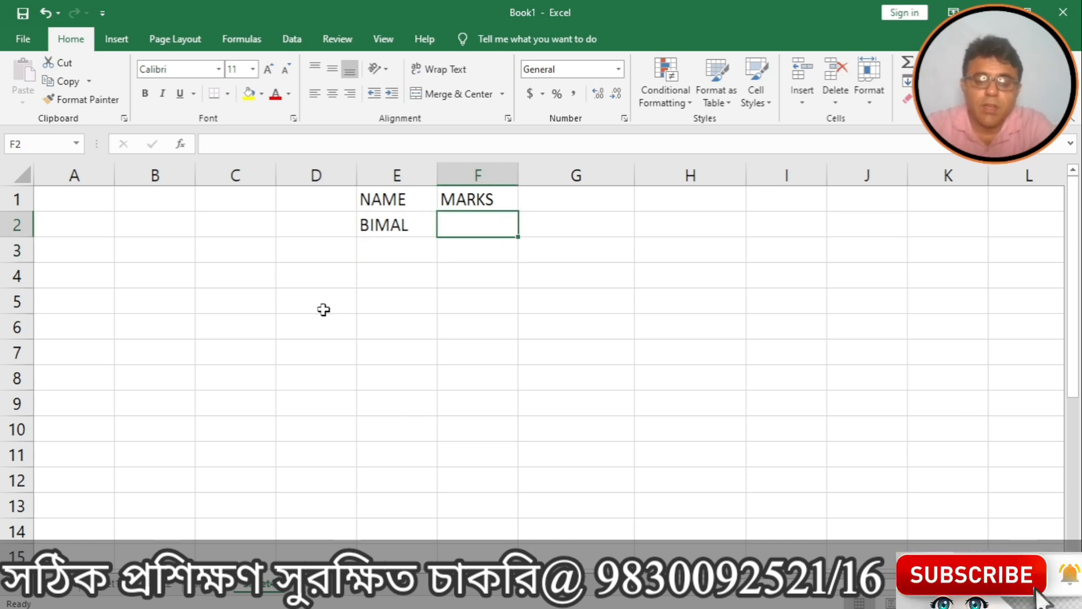
pyautogui.click(408, 224)
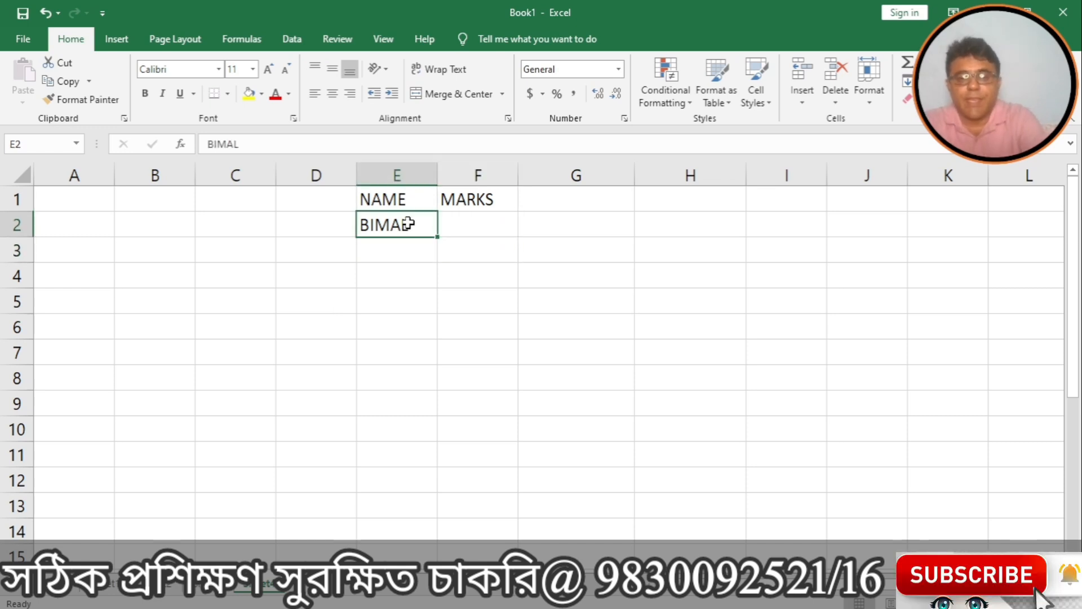
pyautogui.moveTo(435, 236); pyautogui.dragTo(434, 438)
# Enter the marks 90, 50, 60, 80, 50, 40, 80, 20 and 45 in cells F2 to F10.
pyautogui.click(481, 206)
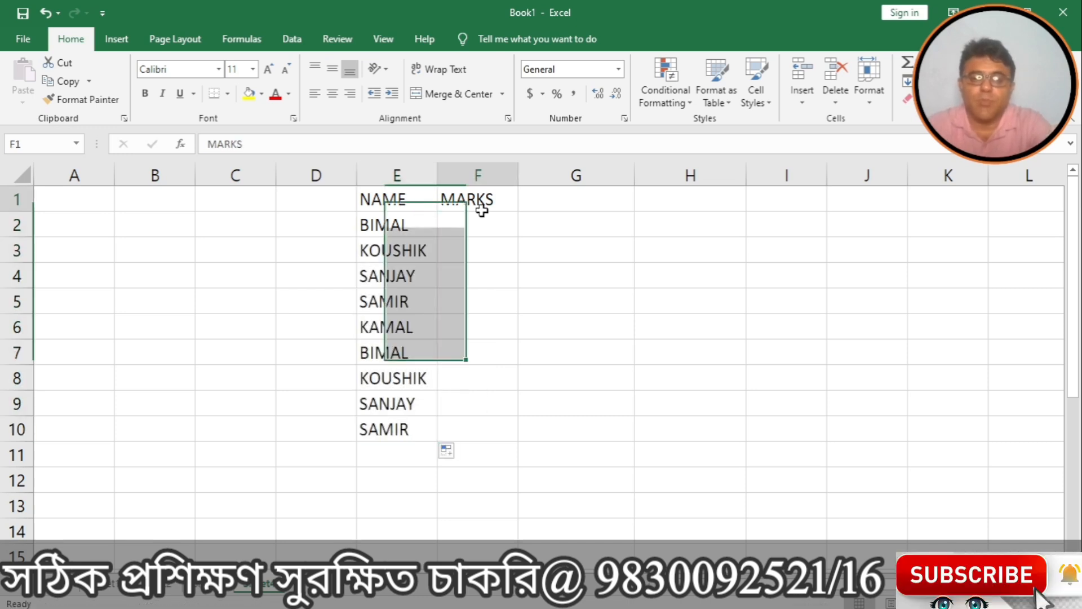
pyautogui.press('Down')
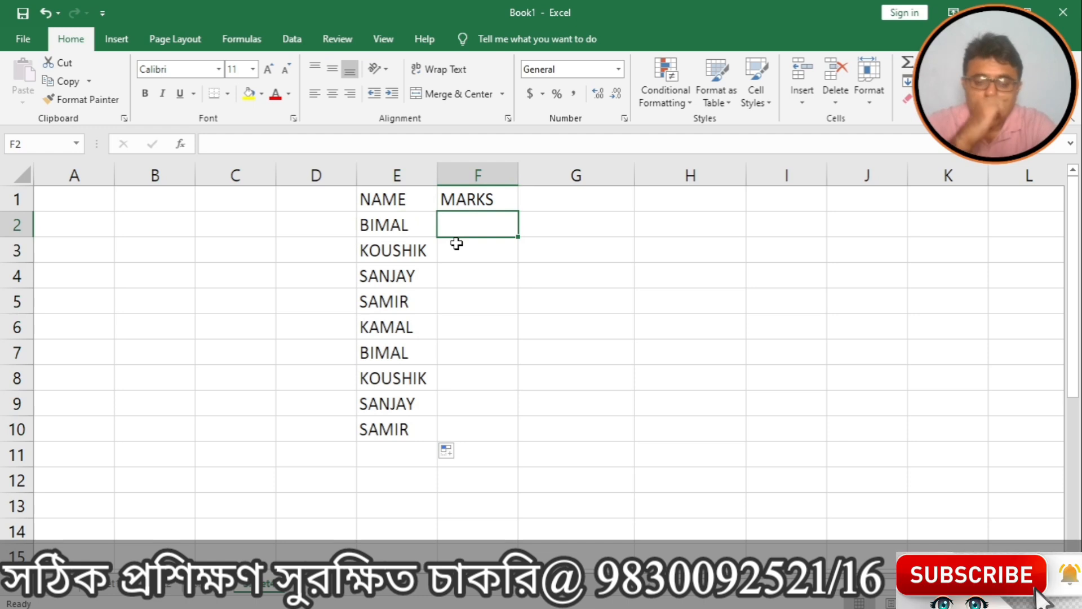
pyautogui.write('90')
pyautogui.press('Return')
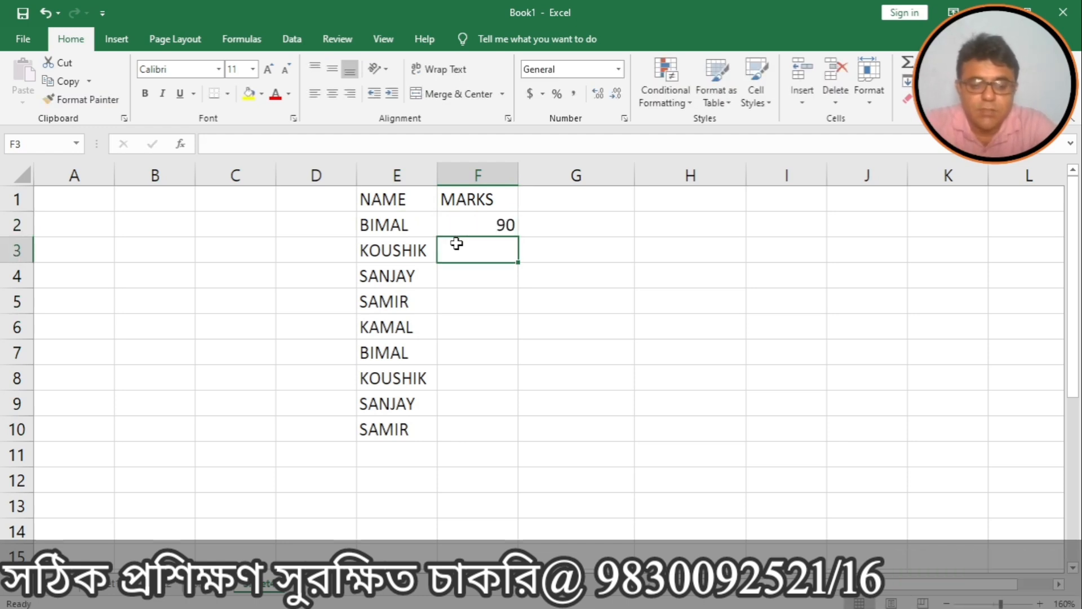
pyautogui.write('50')
pyautogui.press('Return')
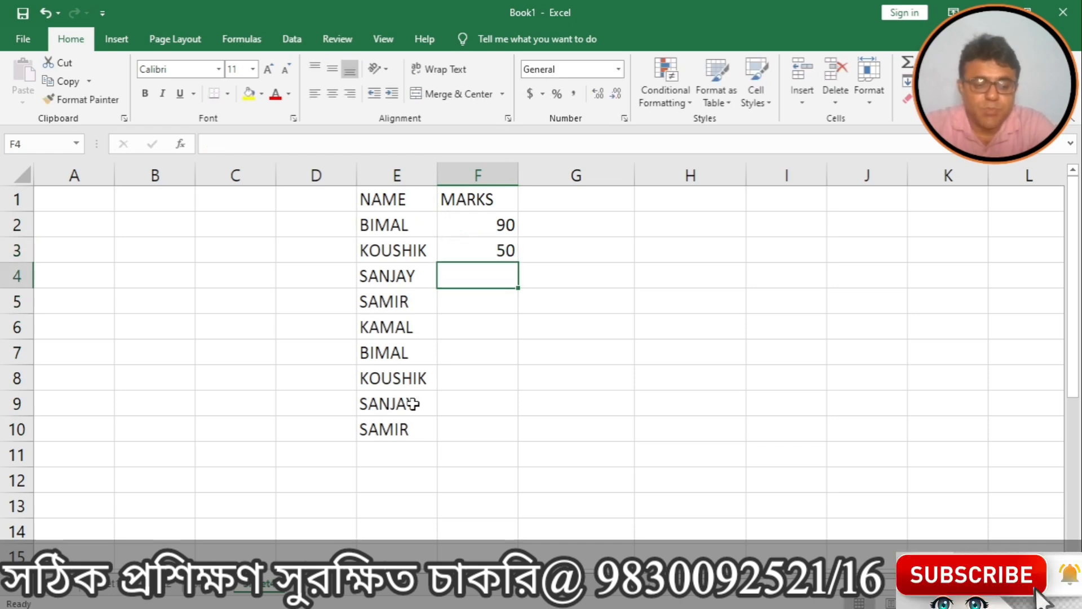
pyautogui.write('60')
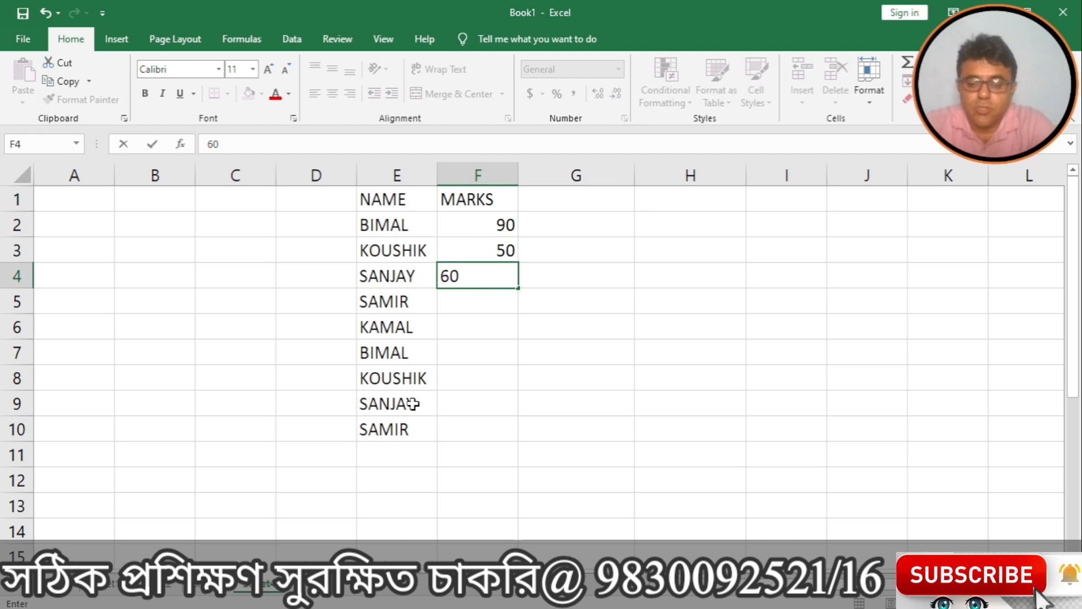
pyautogui.press('Return')
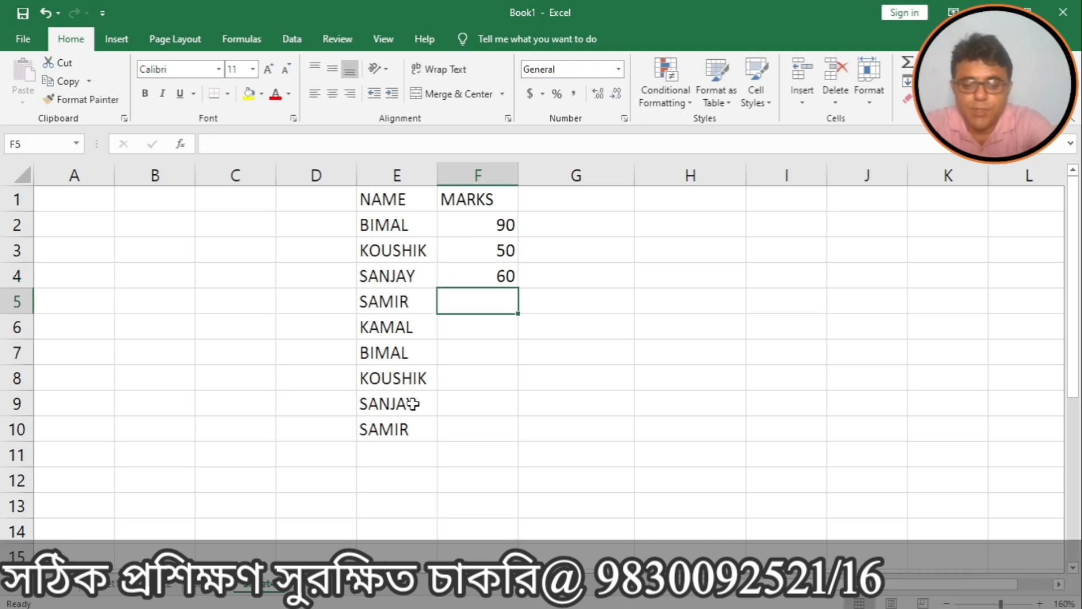
pyautogui.write('80')
pyautogui.press('Return')
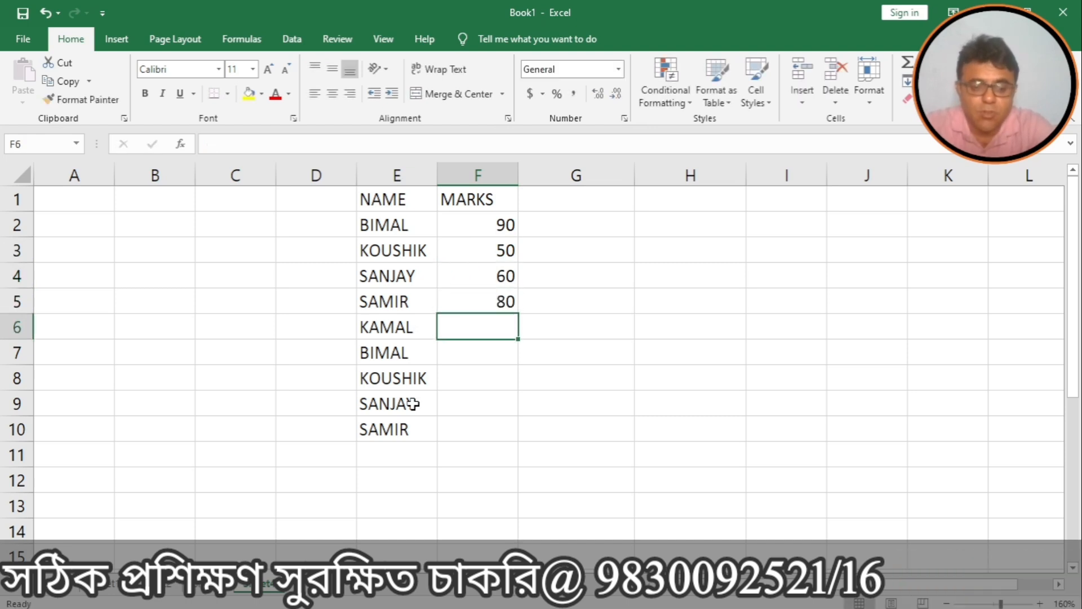
pyautogui.write('50')
pyautogui.press('Return')
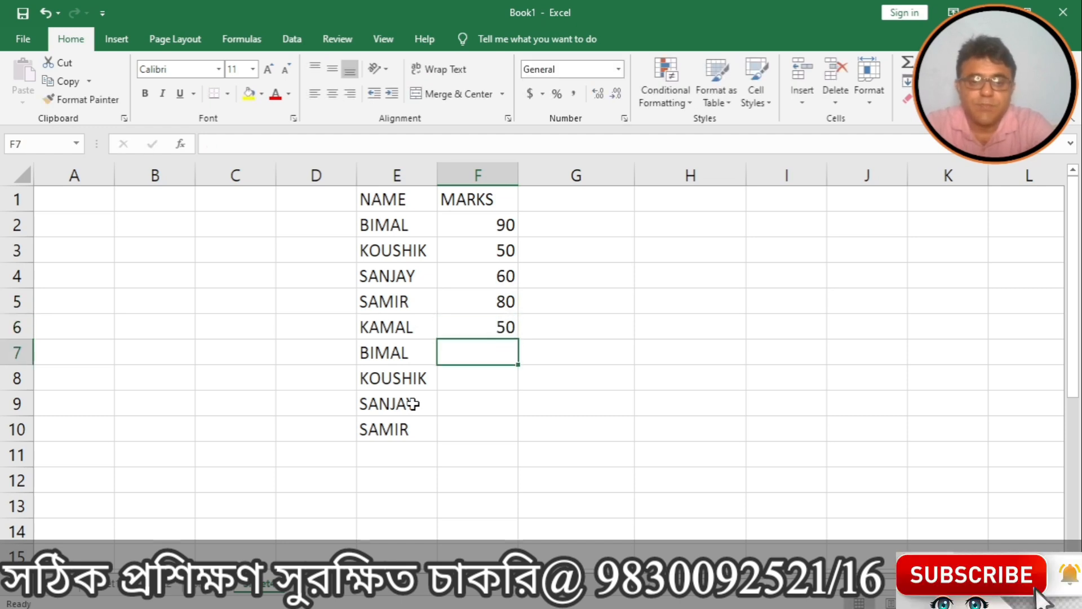
pyautogui.write('40')
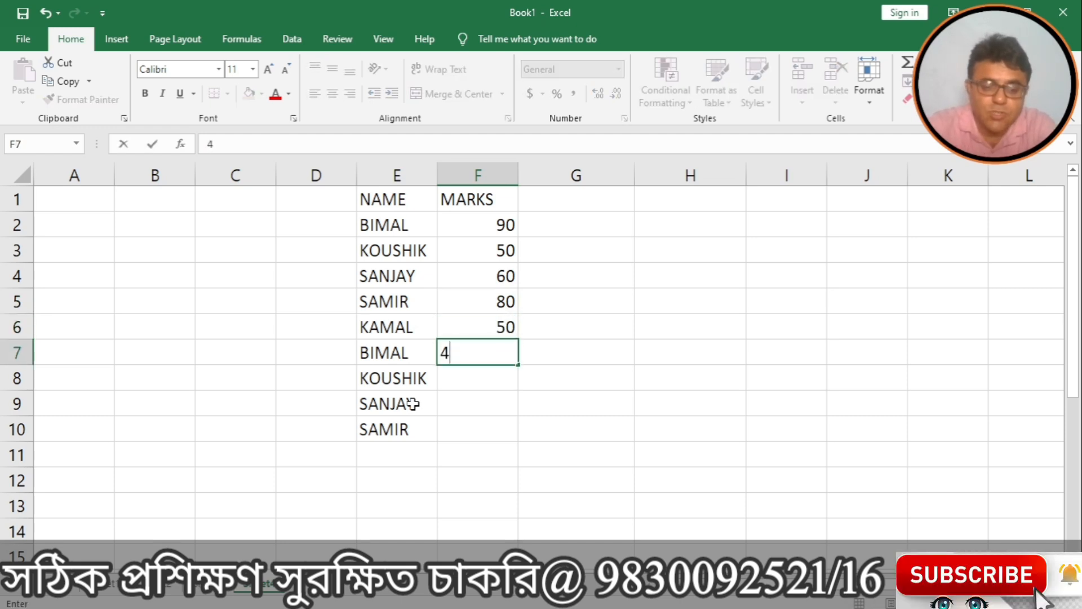
pyautogui.press('Return')
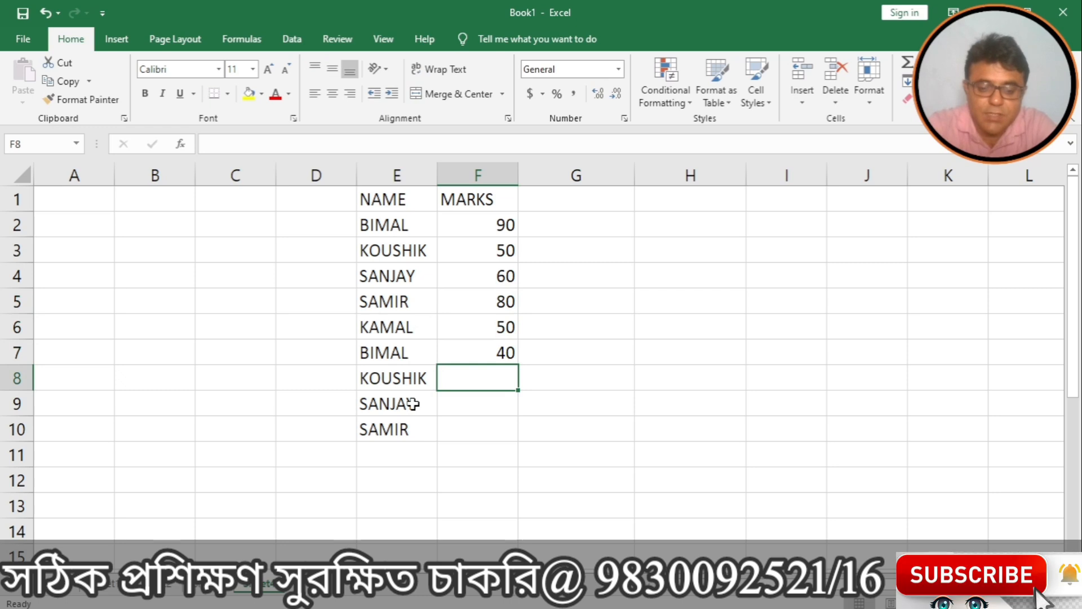
pyautogui.write('80')
pyautogui.press('Return')
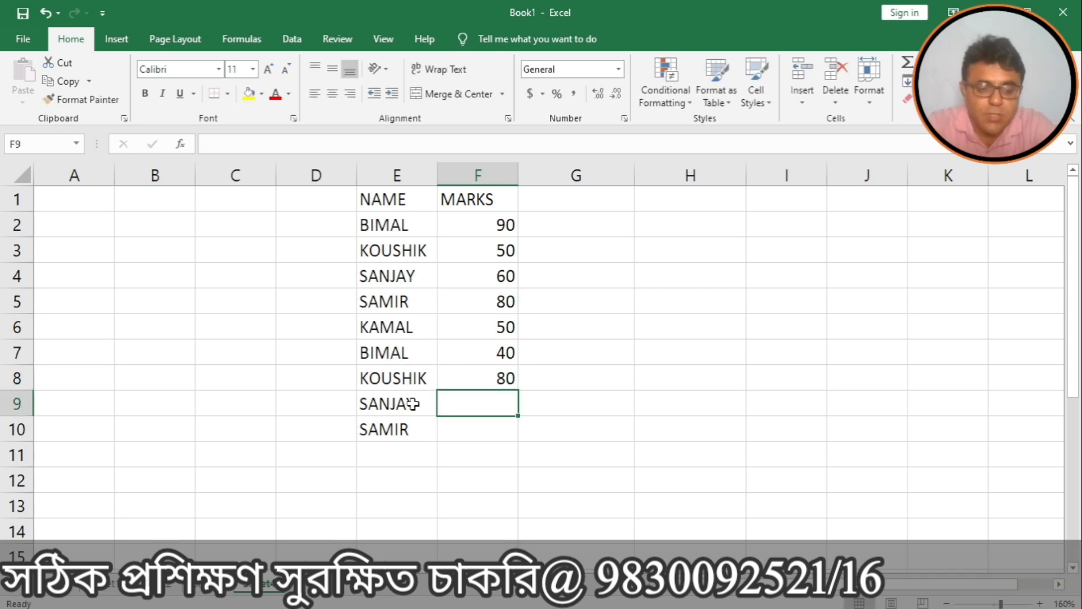
pyautogui.write('20')
pyautogui.press('Return')
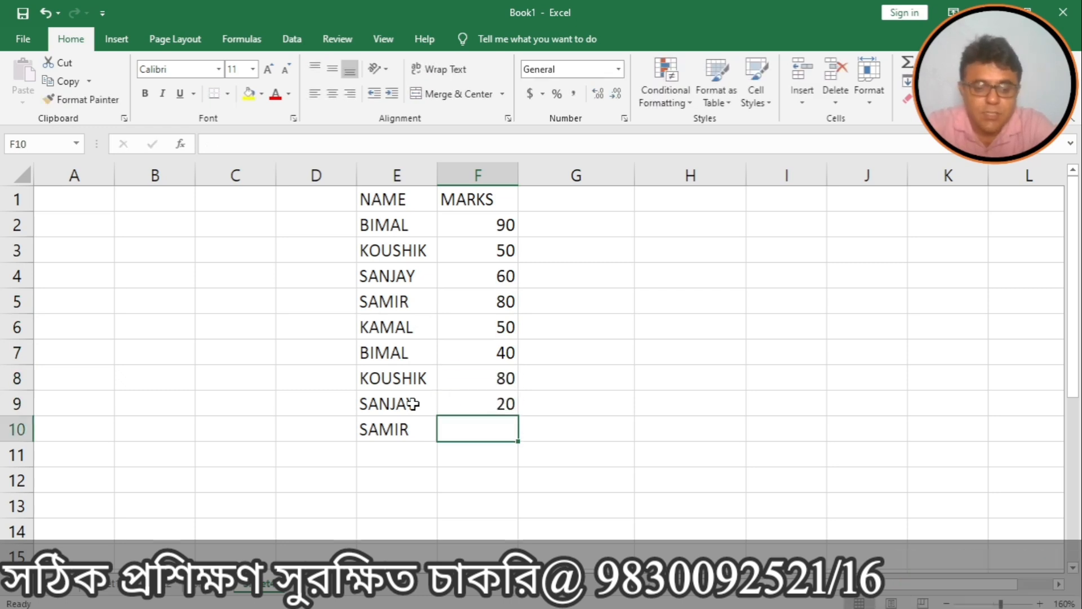
pyautogui.write('45')
pyautogui.press('Return')
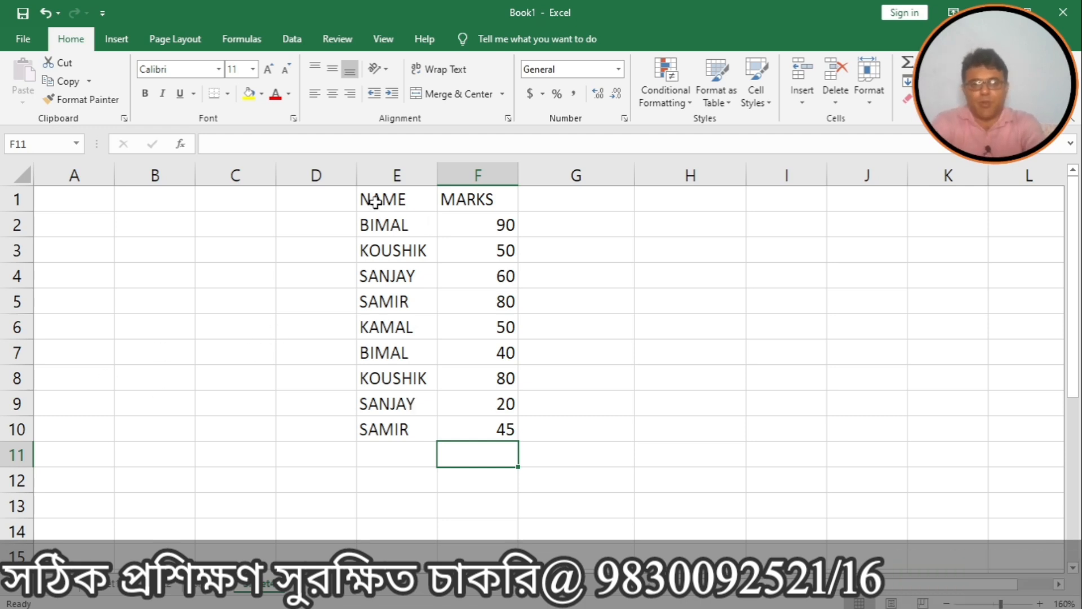
# Start a new PivotTable and set its source range to E1:F10 on Sheet4.
pyautogui.moveTo(385, 197); pyautogui.dragTo(456, 422)
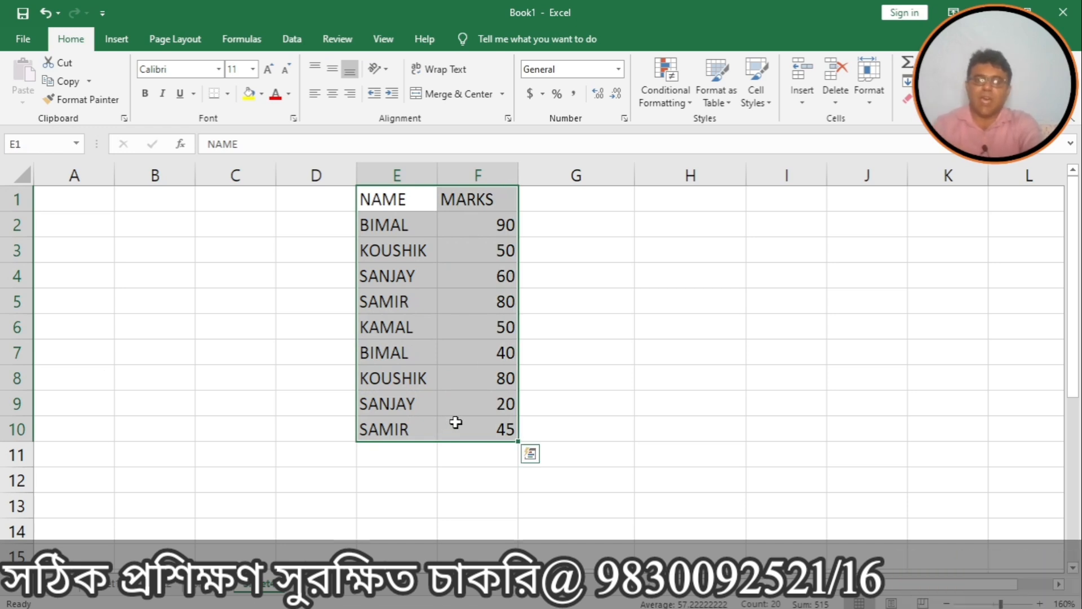
pyautogui.click(290, 40)
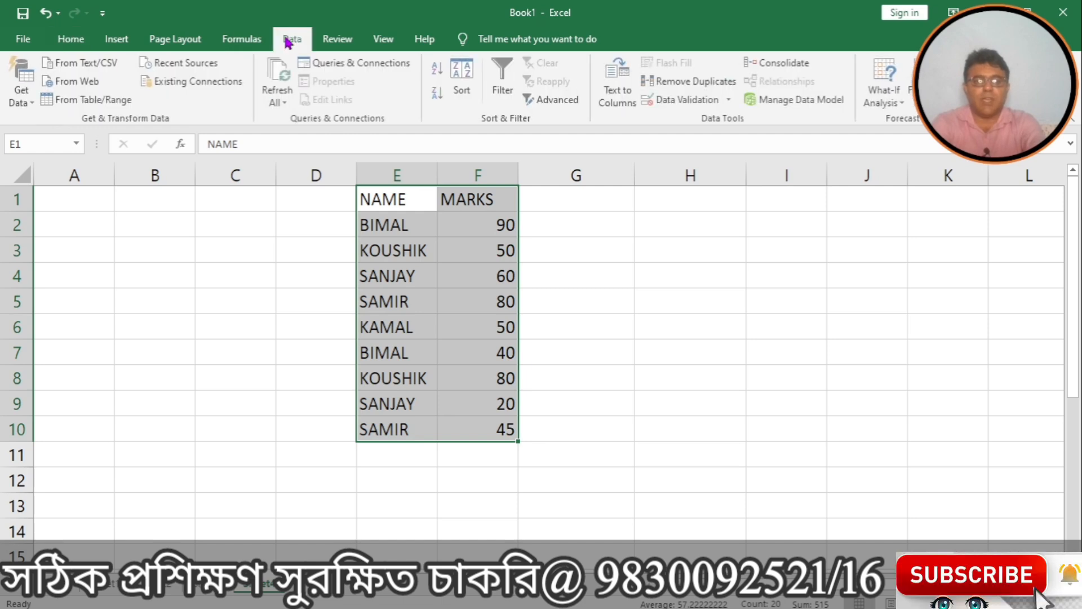
pyautogui.click(71, 40)
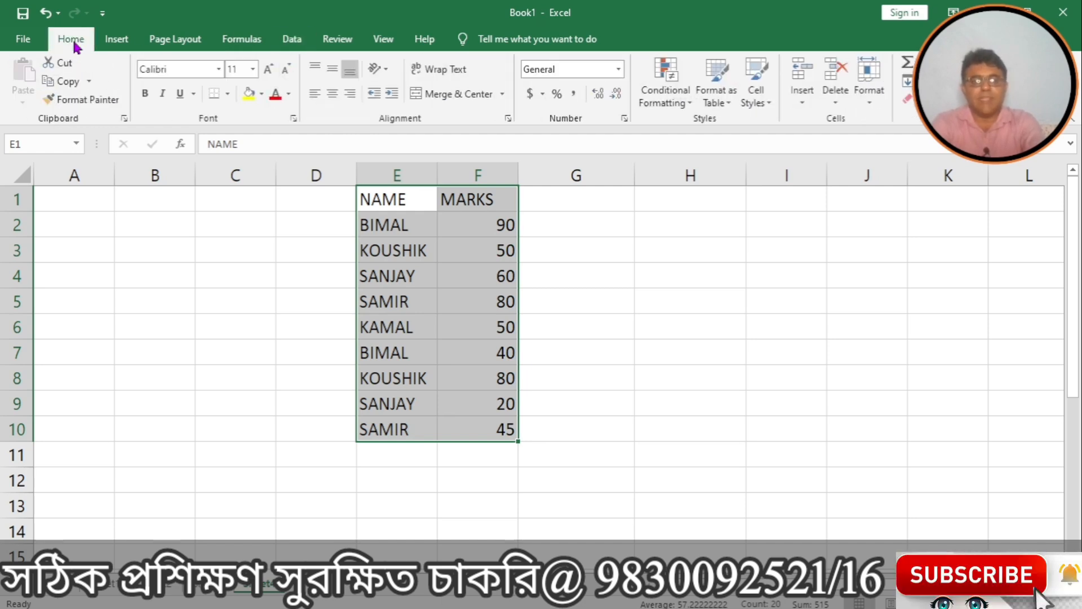
pyautogui.click(114, 44)
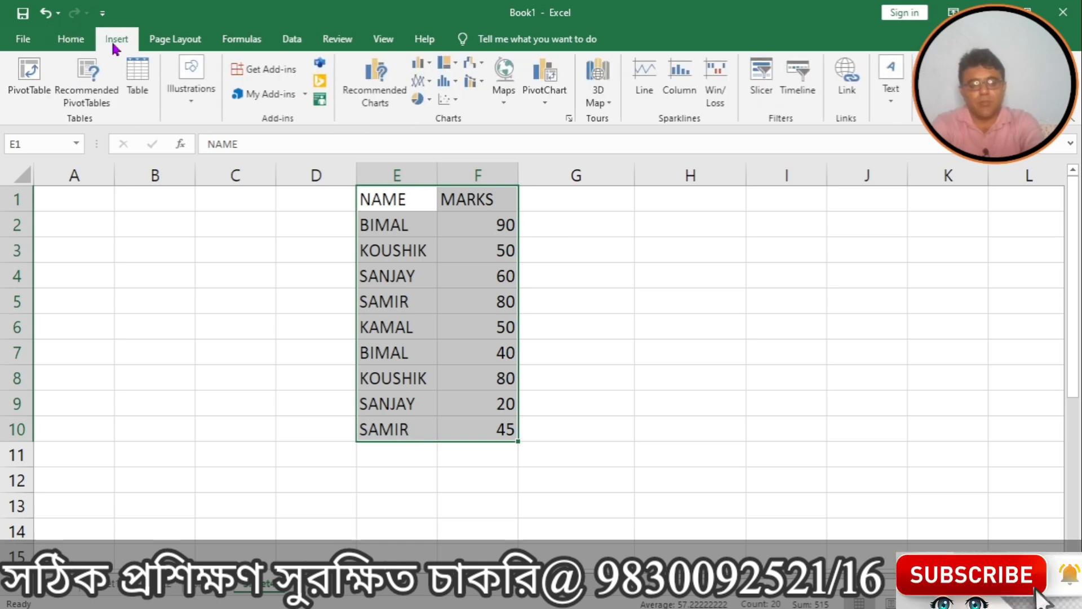
pyautogui.click(27, 93)
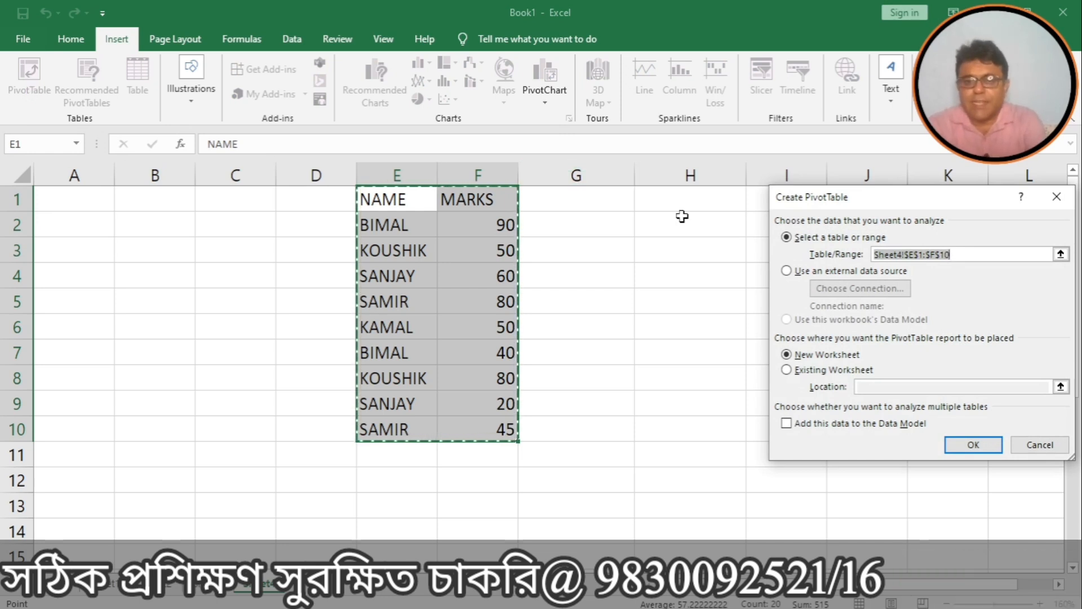
pyautogui.press('BackSpace')
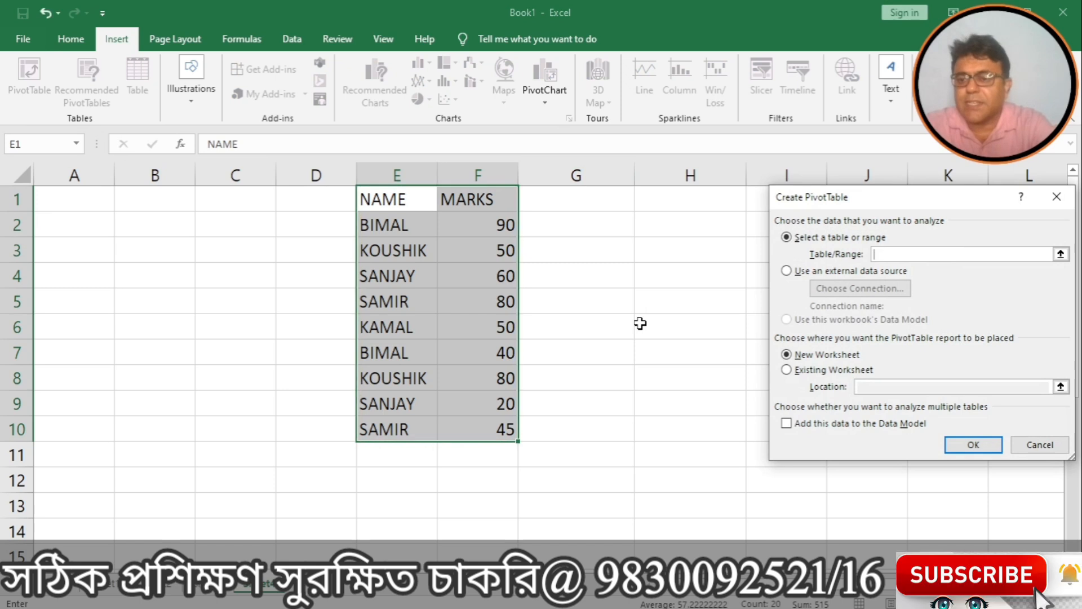
pyautogui.moveTo(386, 206); pyautogui.dragTo(456, 428)
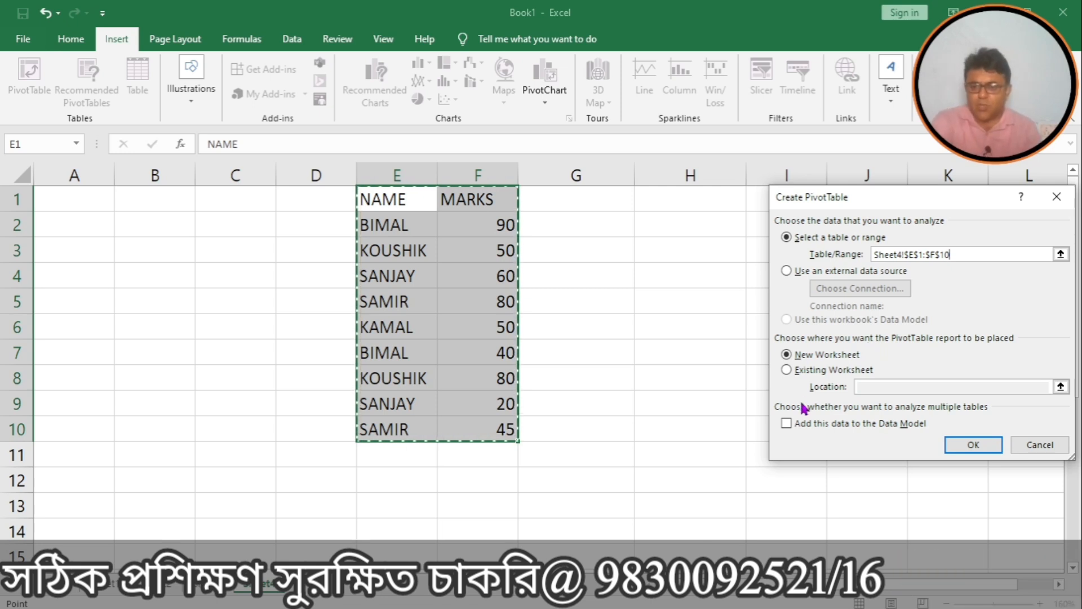
# Place the PivotTable report in the existing worksheet at cell H10 of Sheet4 and create it.
pyautogui.click(788, 371)
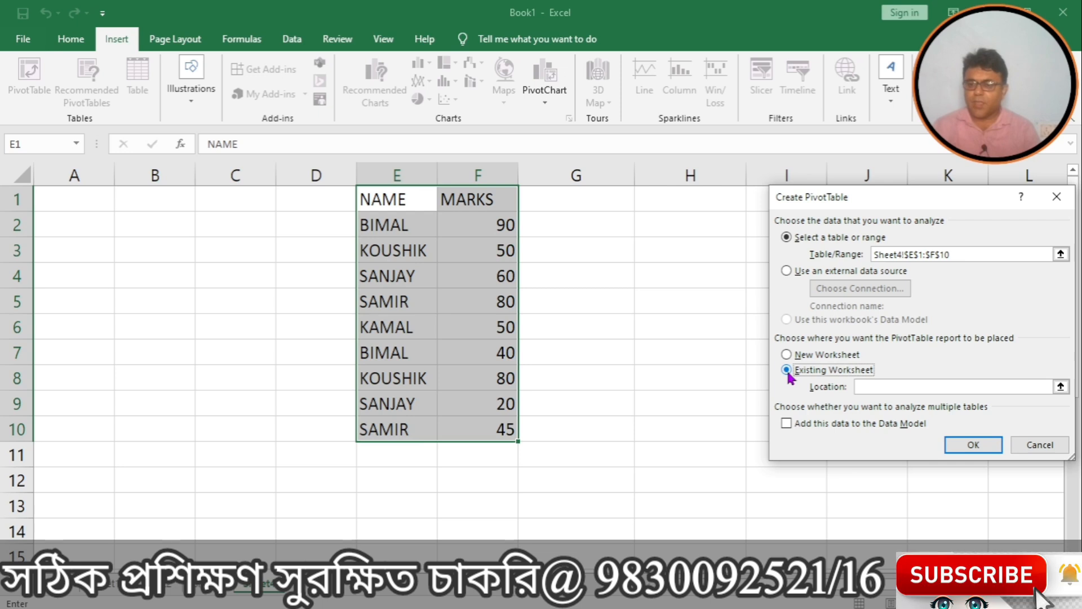
pyautogui.click(890, 386)
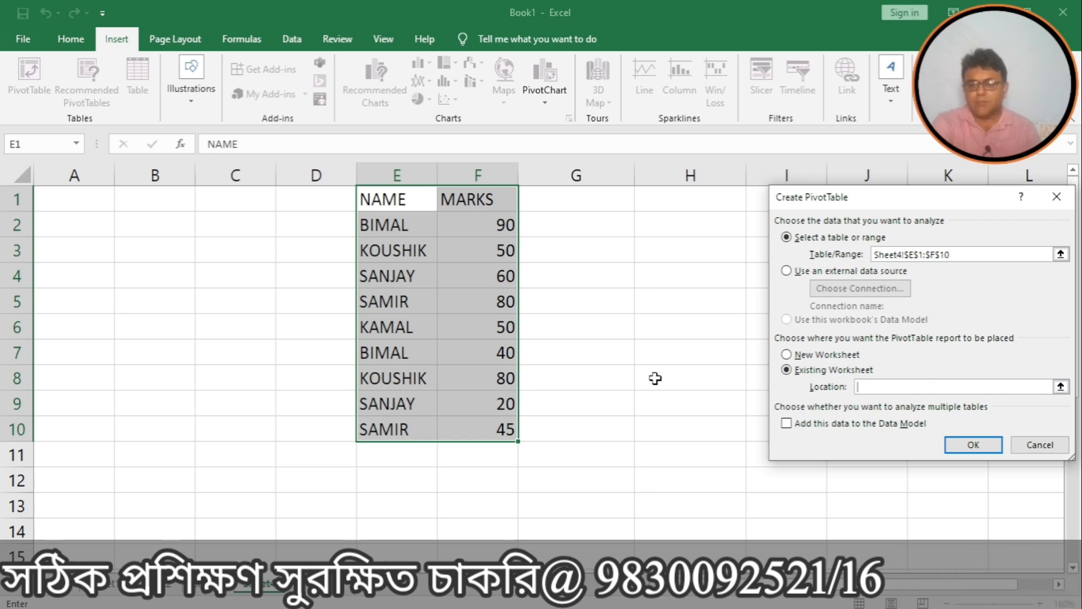
pyautogui.click(656, 420)
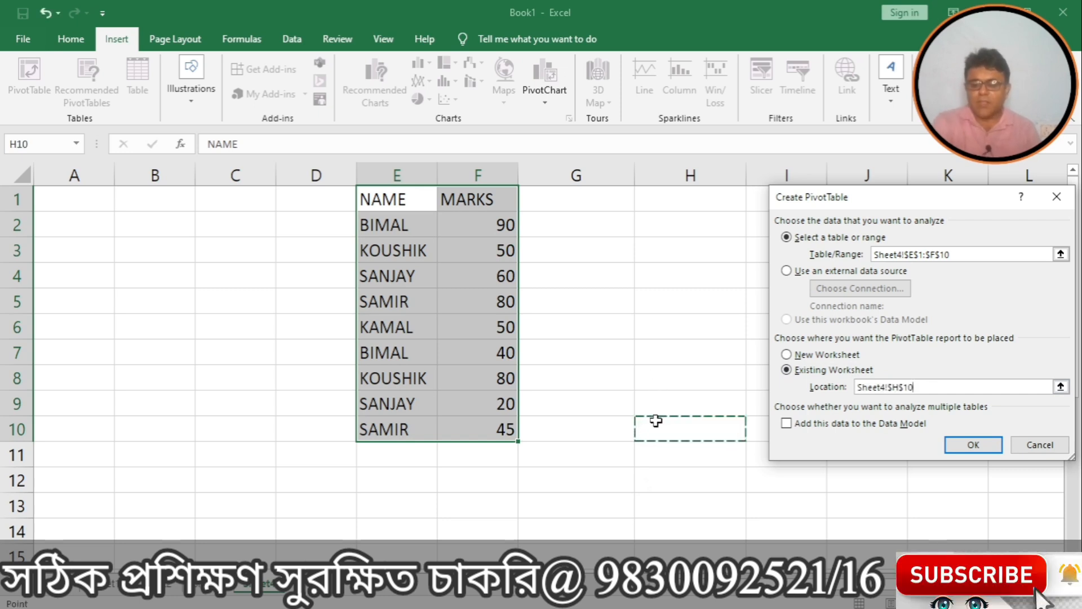
pyautogui.click(958, 442)
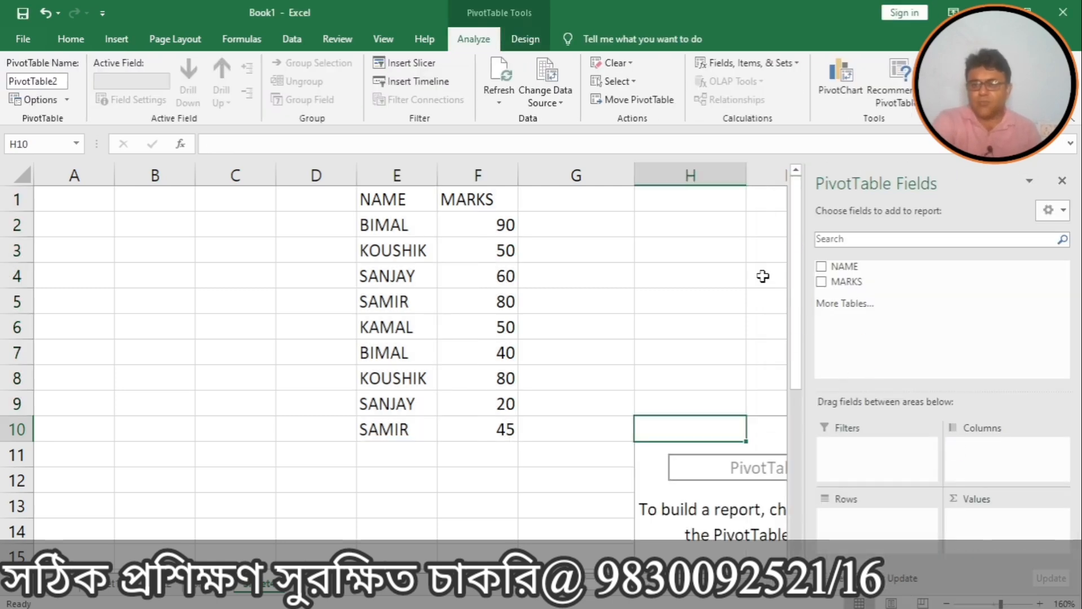
# Add the NAME and MARKS fields to the PivotTable at H10 and close the field list.
pyautogui.click(821, 266)
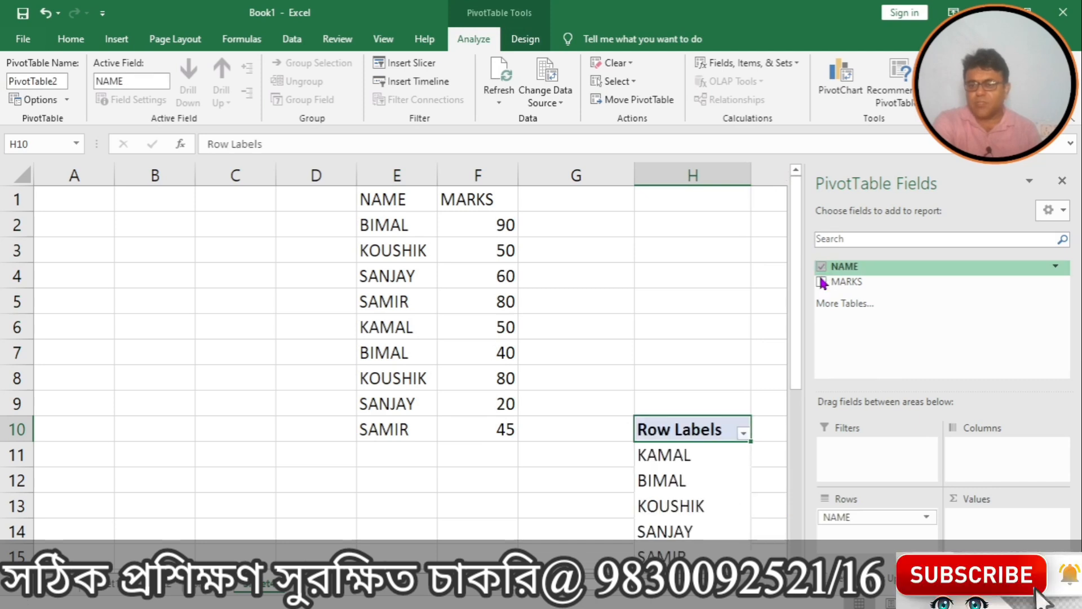
pyautogui.click(822, 283)
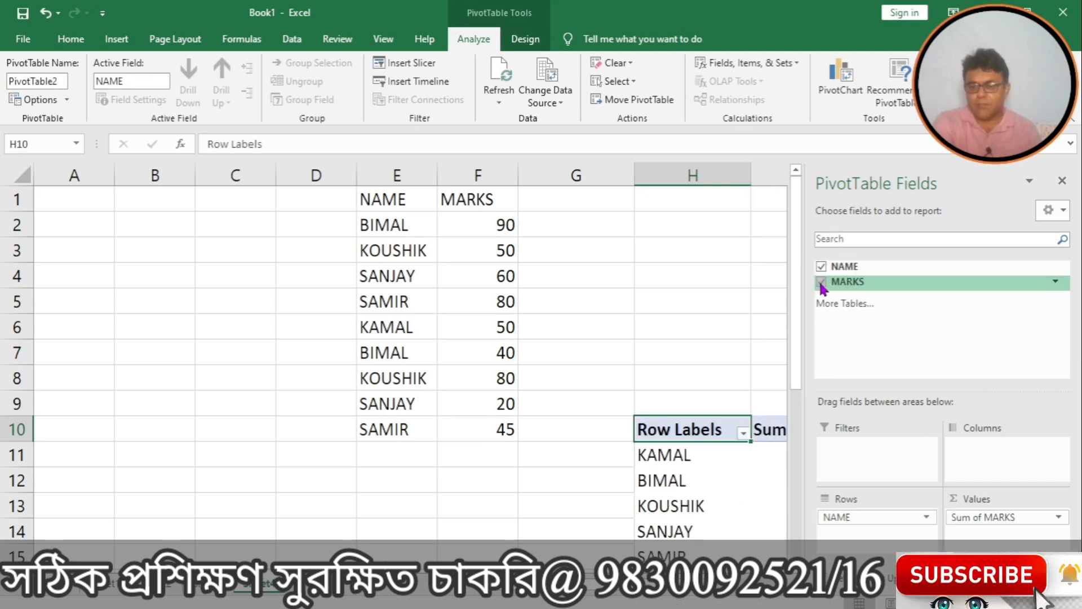
pyautogui.click(1063, 181)
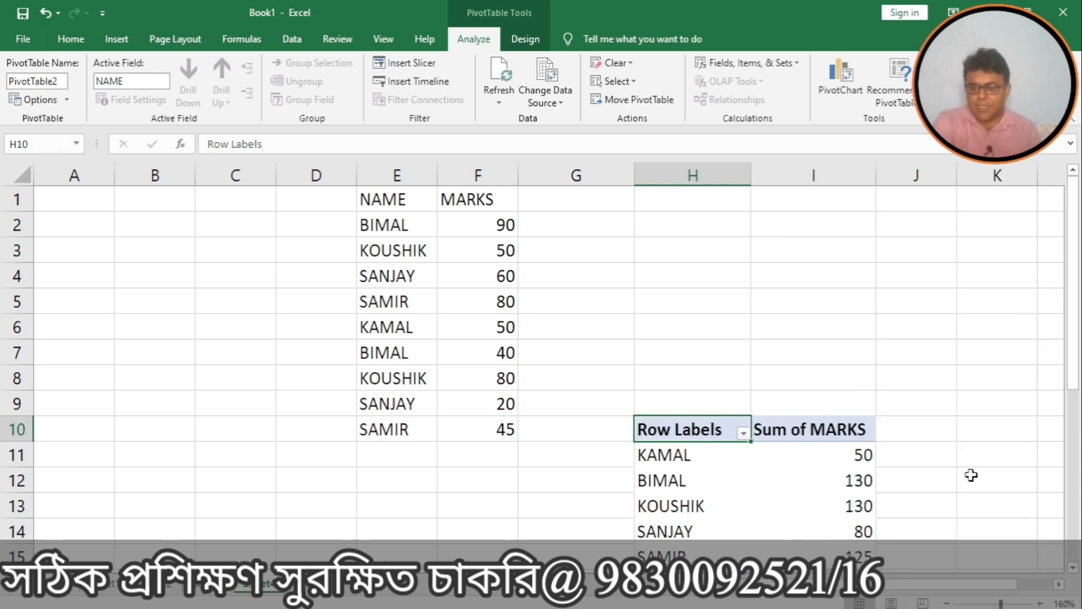
# Compare the individual marks in column F with the summed marks per student in the PivotTable, down to its grand total.
pyautogui.click(470, 222)
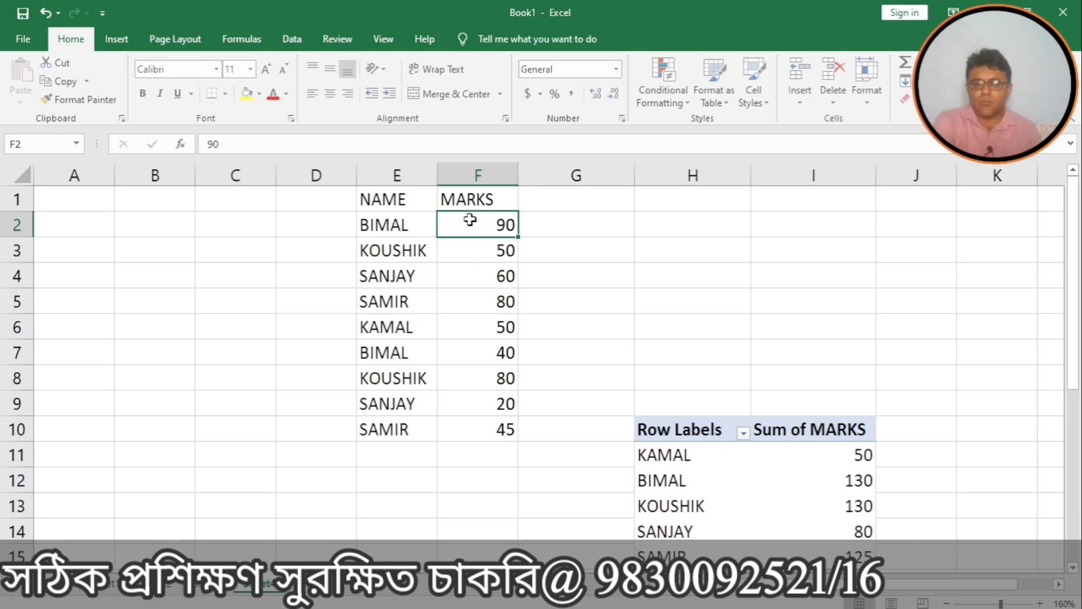
pyautogui.click(470, 351)
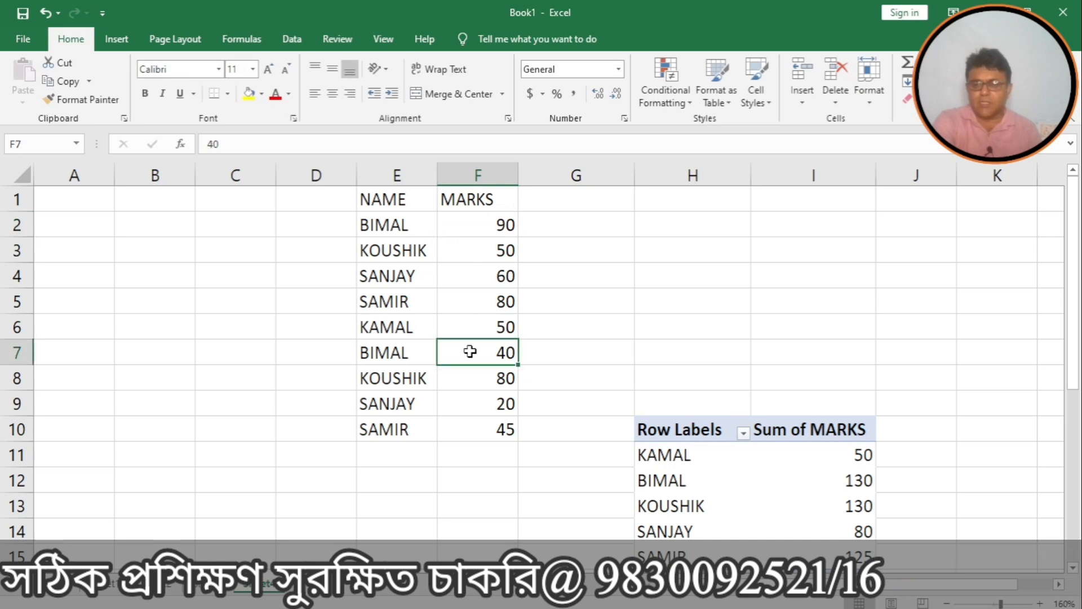
pyautogui.click(834, 484)
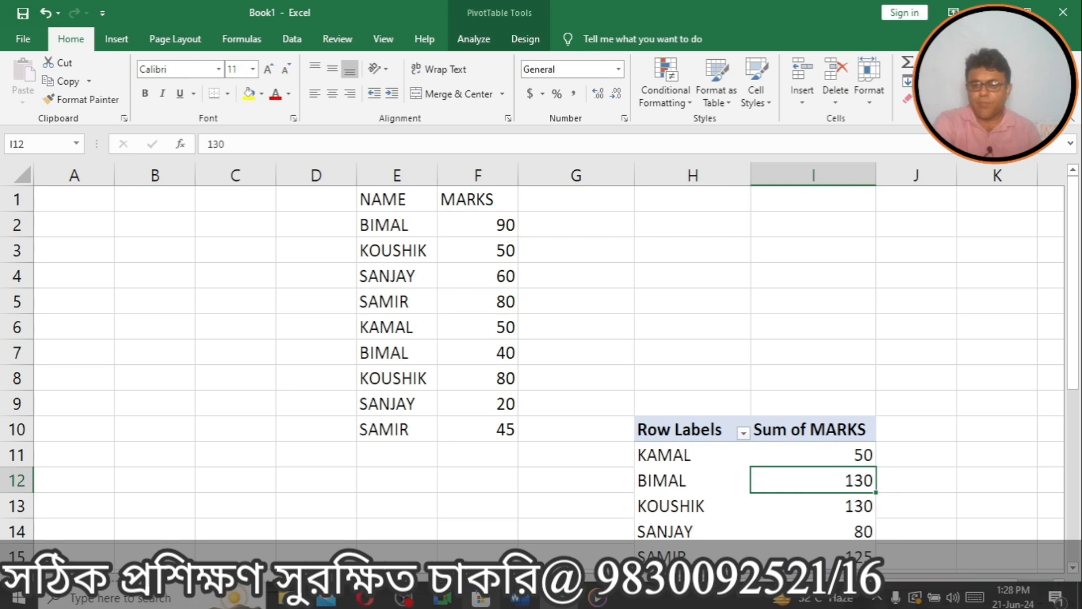
pyautogui.moveTo(481, 599)
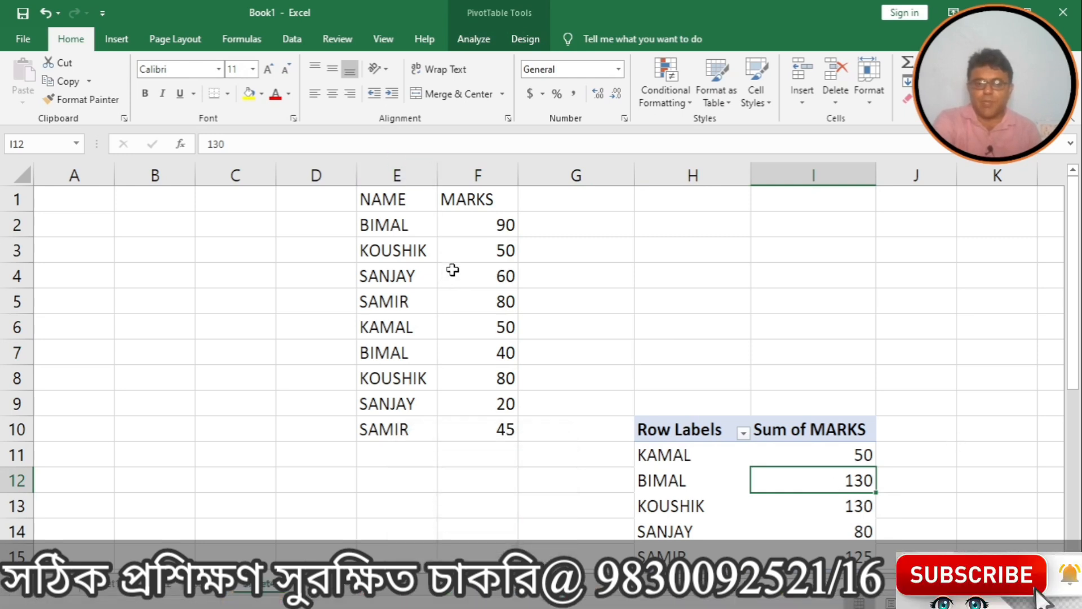
pyautogui.click(468, 328)
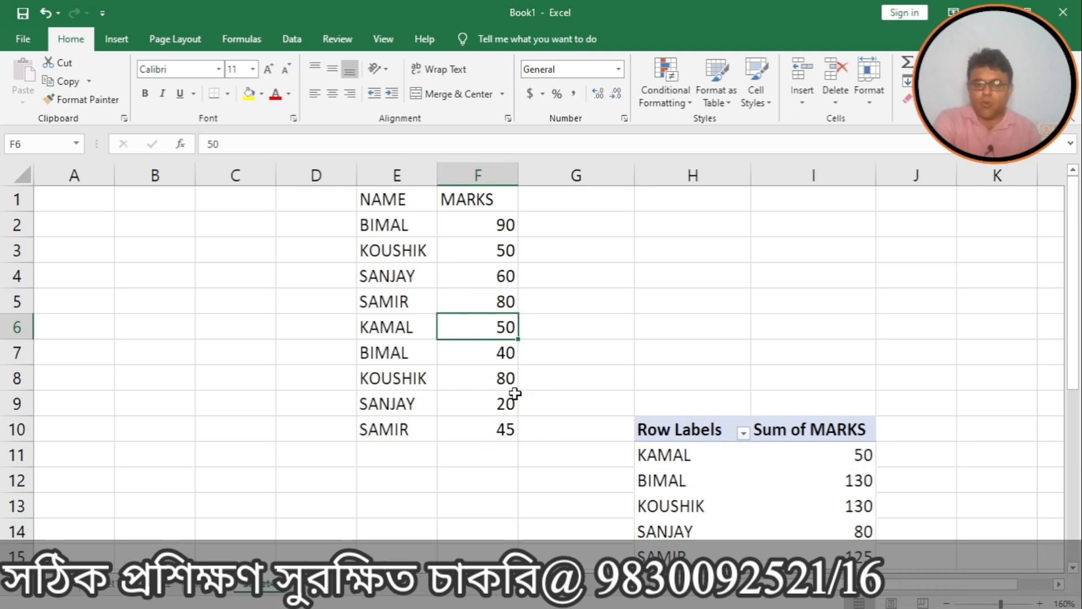
pyautogui.click(478, 256)
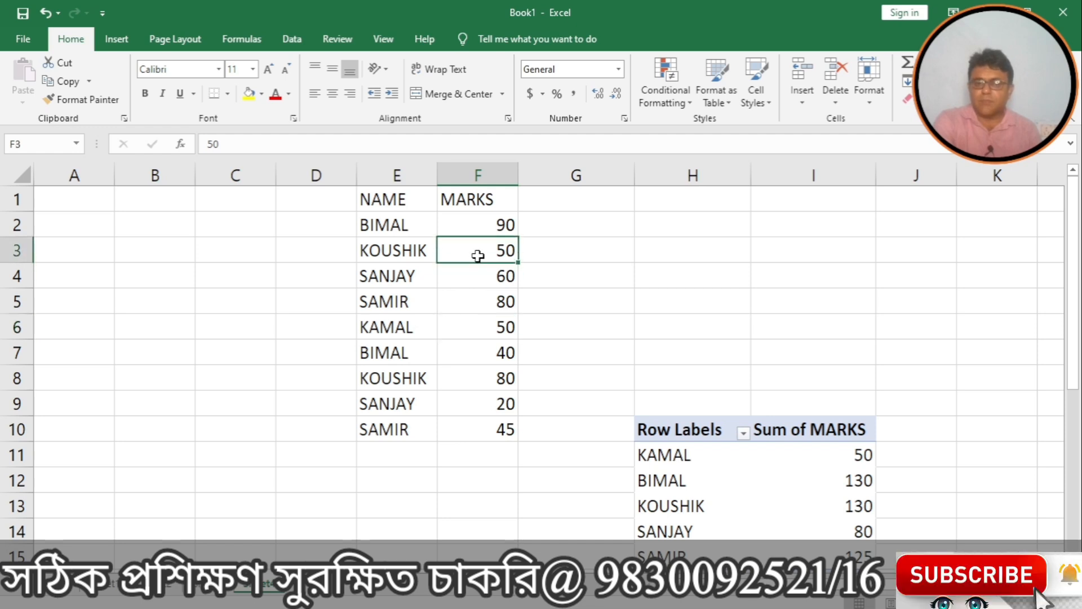
pyautogui.click(461, 381)
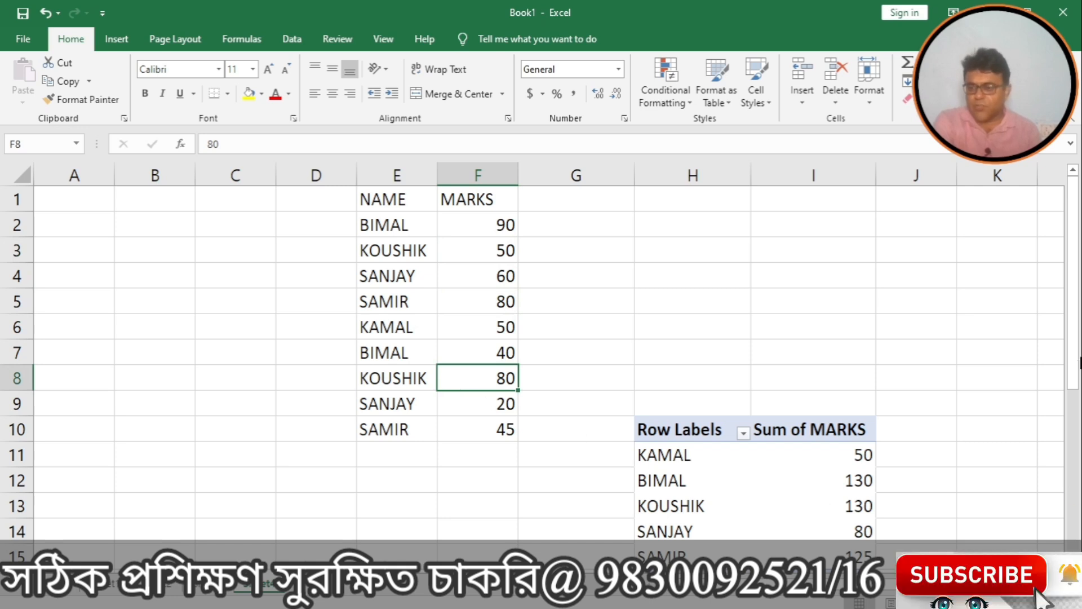
pyautogui.moveTo(1075, 339)
pyautogui.mouseDown()
pyautogui.moveTo(1078, 412)
pyautogui.moveTo(1062, 346)
pyautogui.mouseUp()
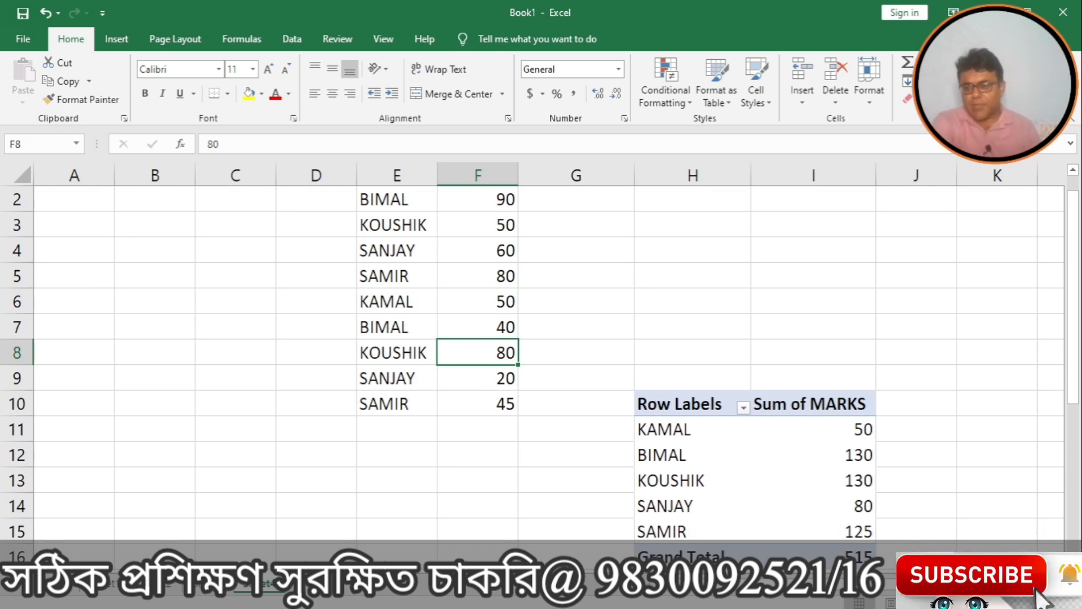
pyautogui.scroll(-2, 1040, 597)
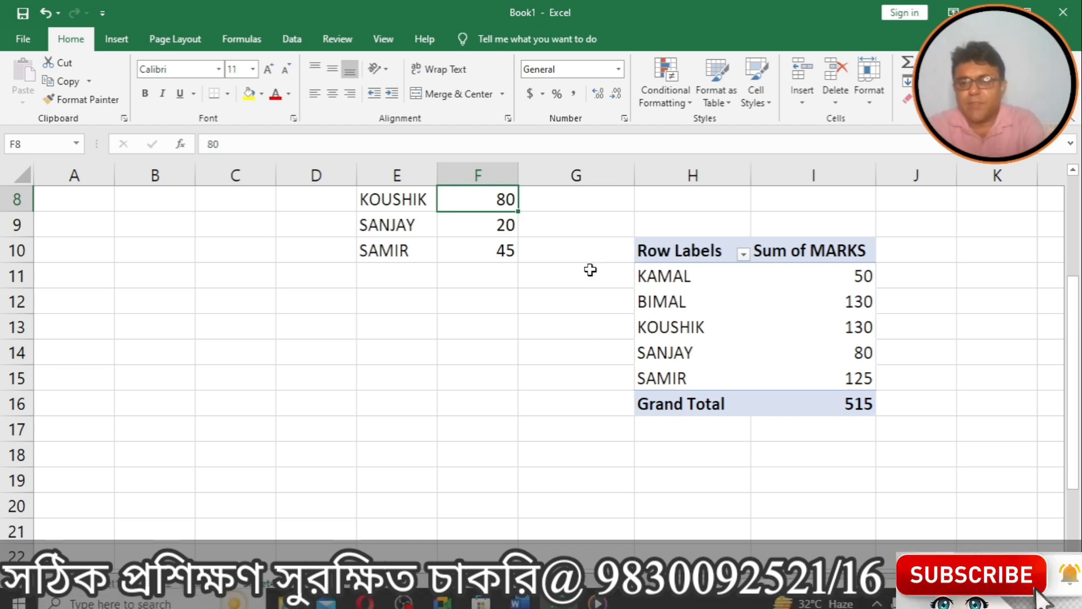
# Delete the whole PivotTable starting at cell H10 and return to the top of the worksheet.
pyautogui.moveTo(680, 256); pyautogui.dragTo(788, 420)
pyautogui.press('Delete')
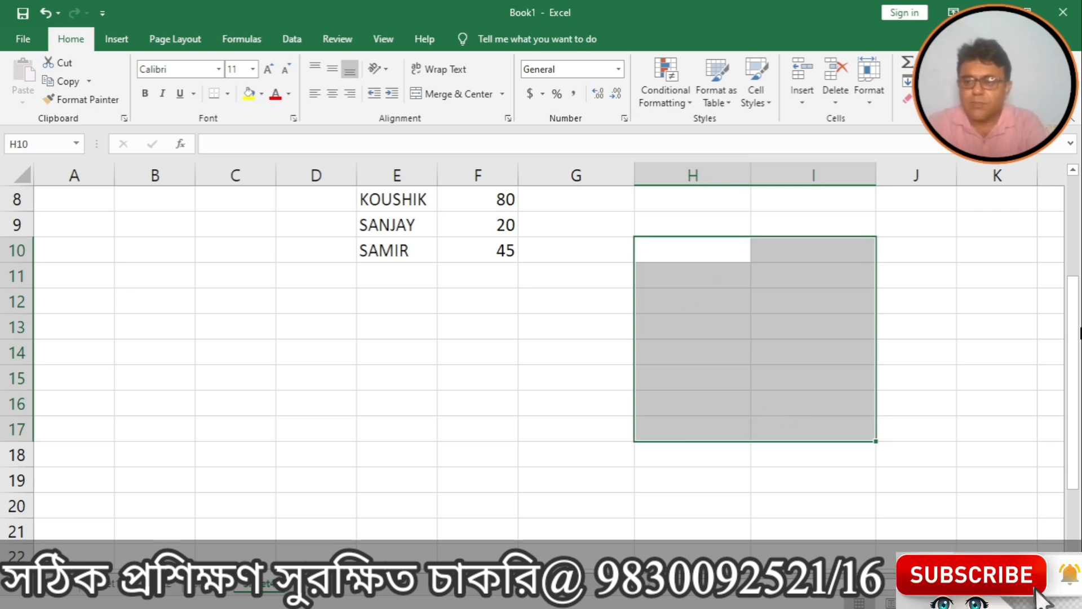
pyautogui.moveTo(1075, 339); pyautogui.dragTo(1073, 226)
pyautogui.click(868, 251)
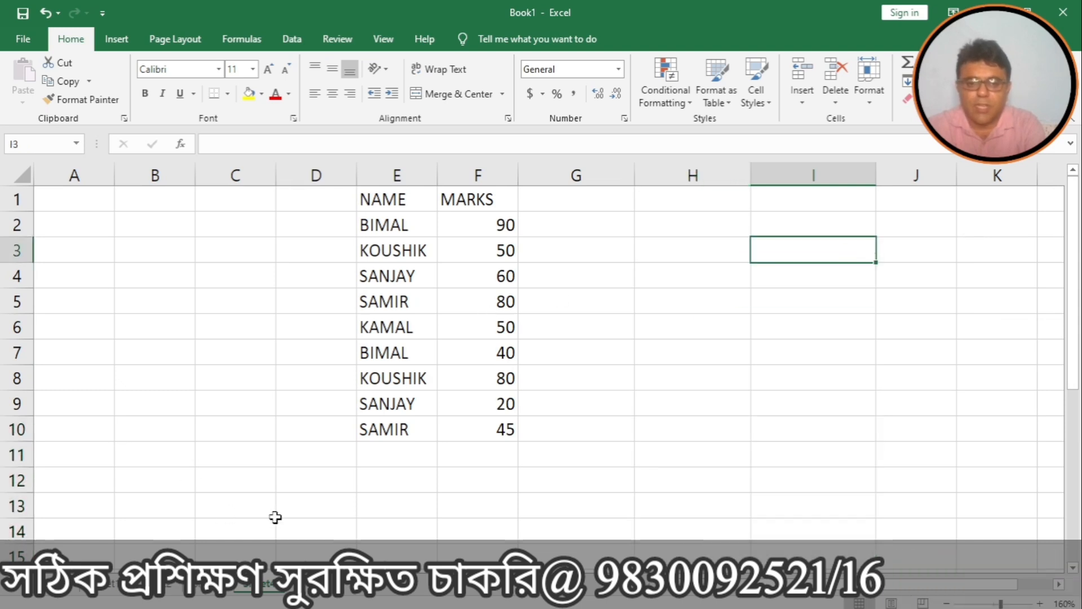
# Extend the list of names by one row to E11 and enter the mark 66 in cell F11.
pyautogui.click(382, 430)
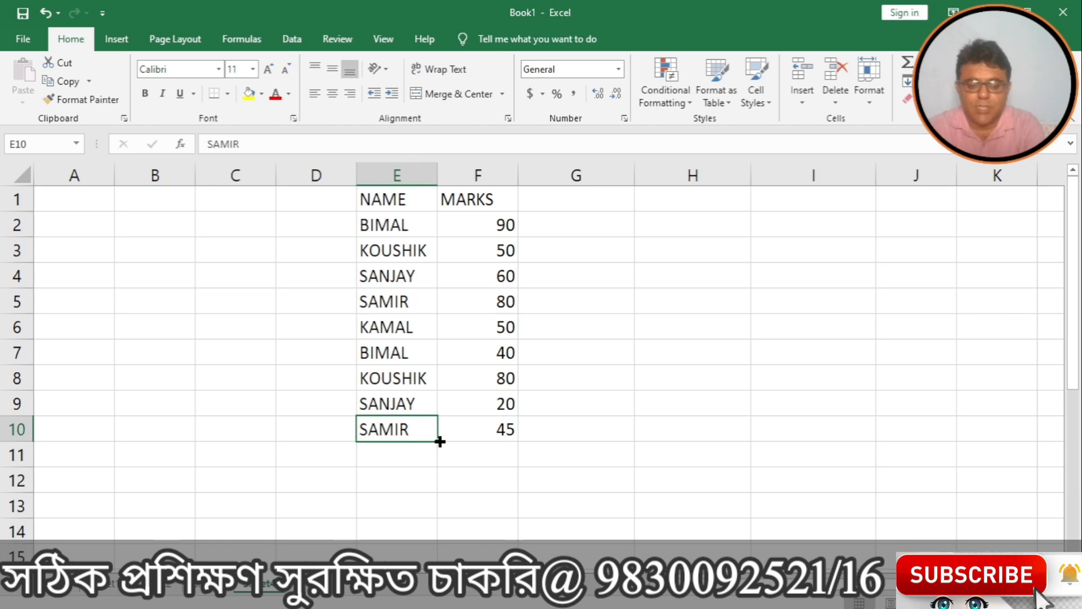
pyautogui.moveTo(439, 442); pyautogui.dragTo(445, 462)
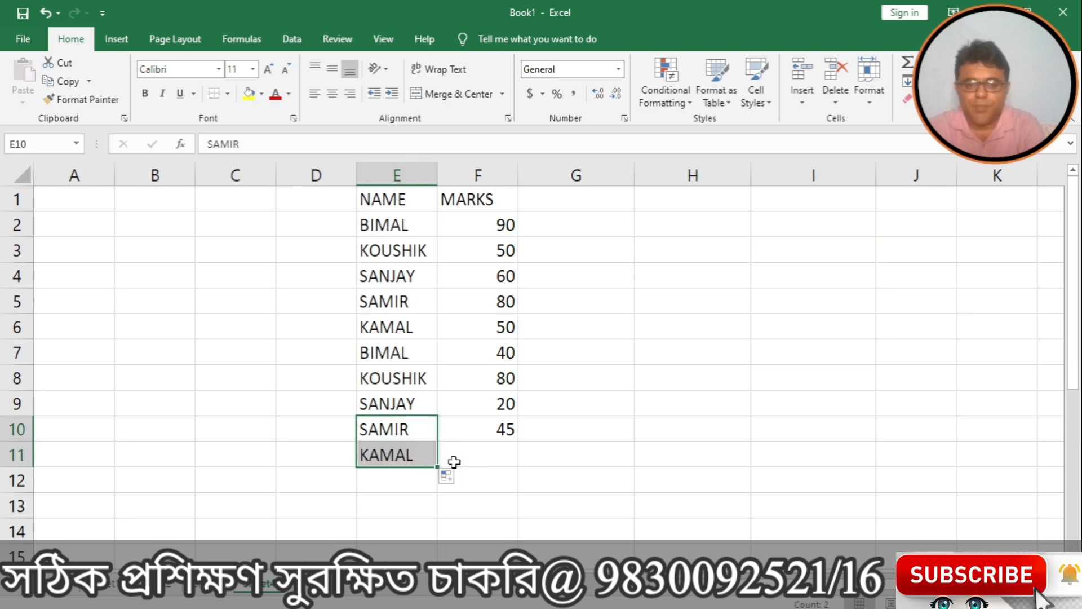
pyautogui.click(469, 461)
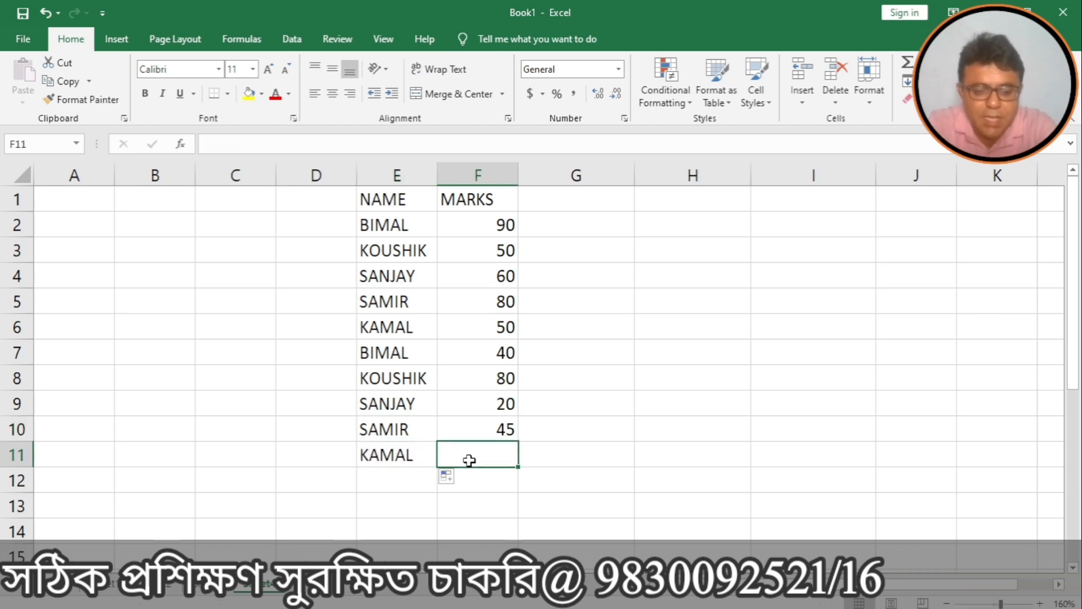
pyautogui.write('66')
pyautogui.press('Return')
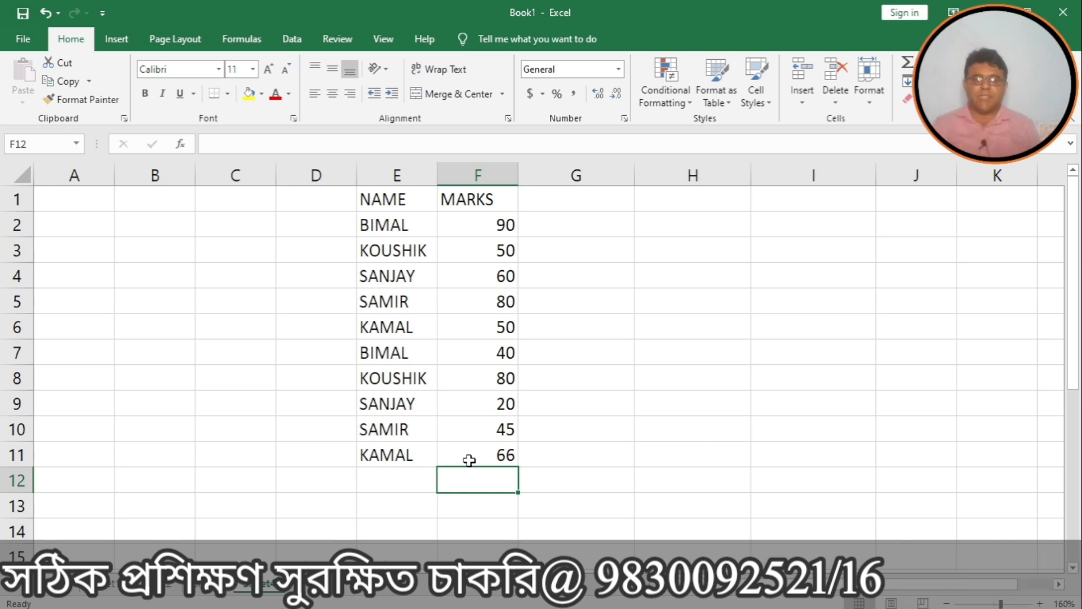
# Start a new PivotTable and set its source range to E1:F11 on Sheet4.
pyautogui.click(406, 199)
pyautogui.moveTo(406, 199); pyautogui.dragTo(460, 446)
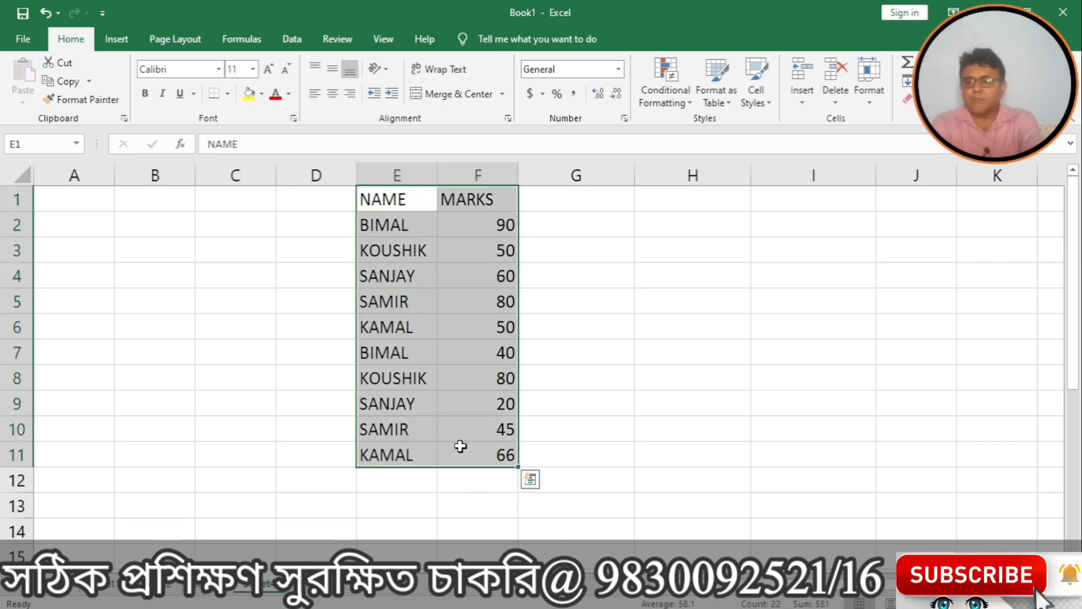
pyautogui.click(117, 39)
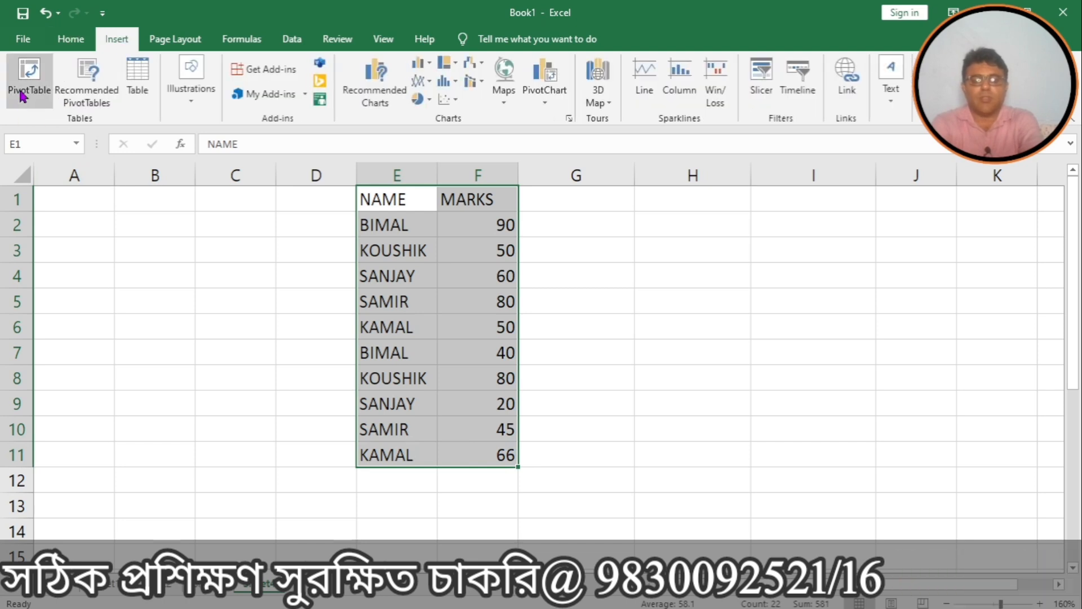
pyautogui.click(23, 93)
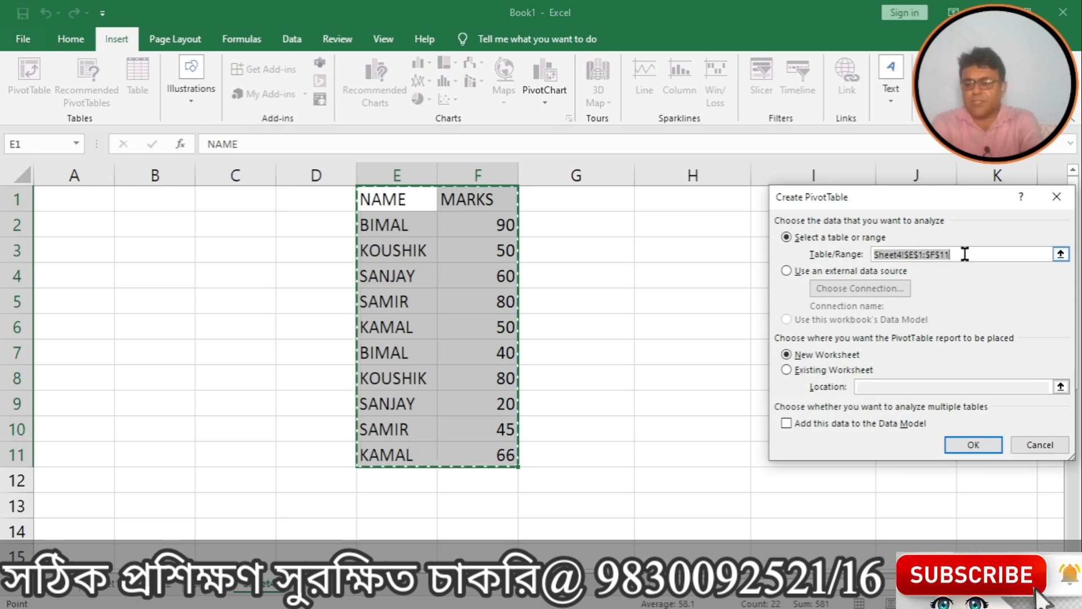
pyautogui.press('BackSpace')
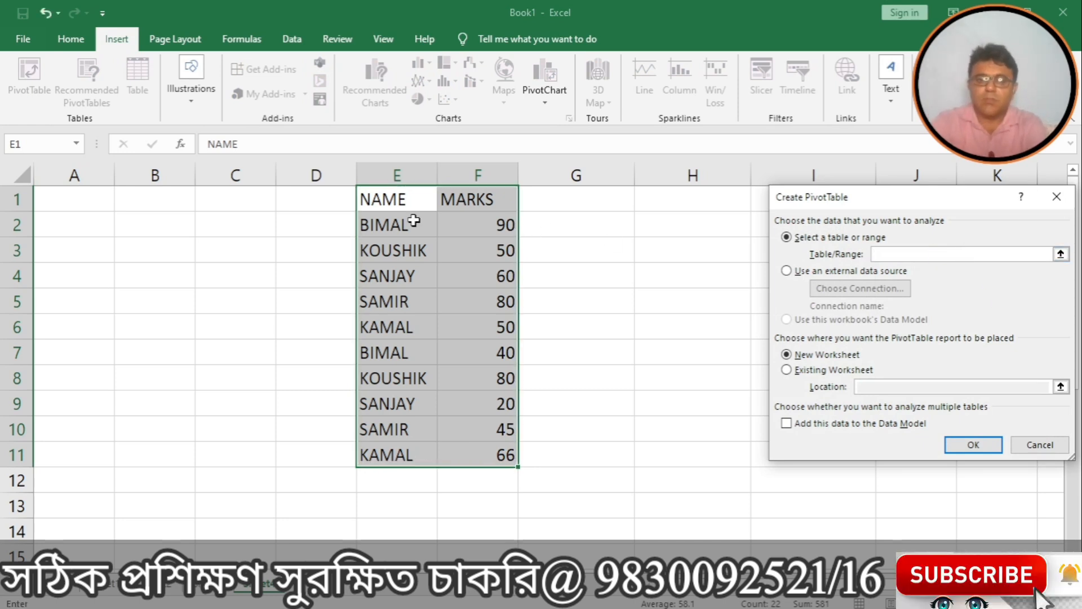
pyautogui.moveTo(369, 199); pyautogui.dragTo(476, 451)
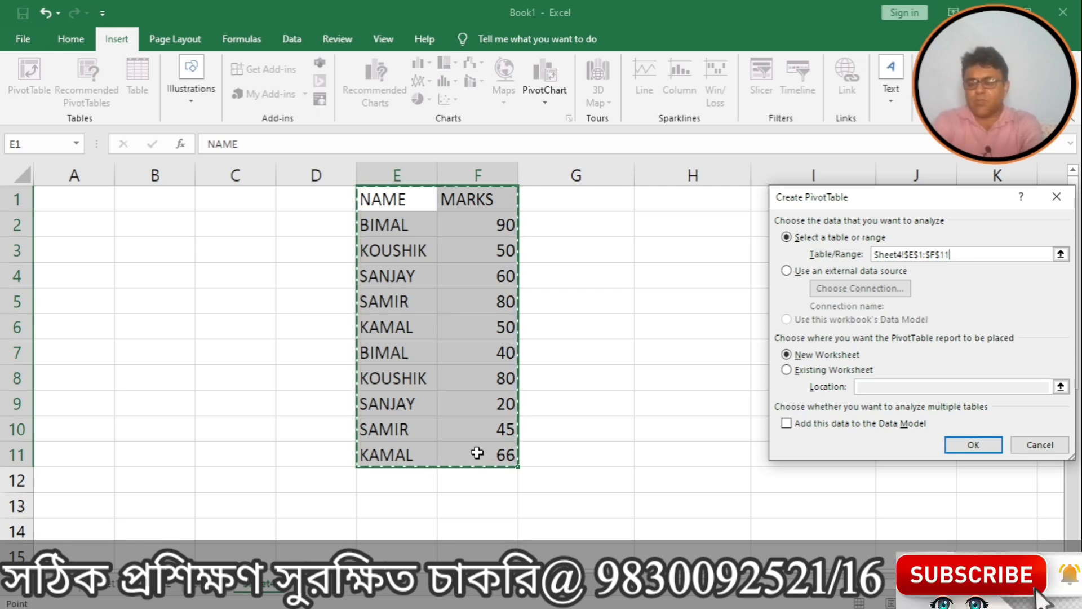
# Place the PivotTable report in the existing worksheet at cell H5 of Sheet4 and create it.
pyautogui.click(787, 370)
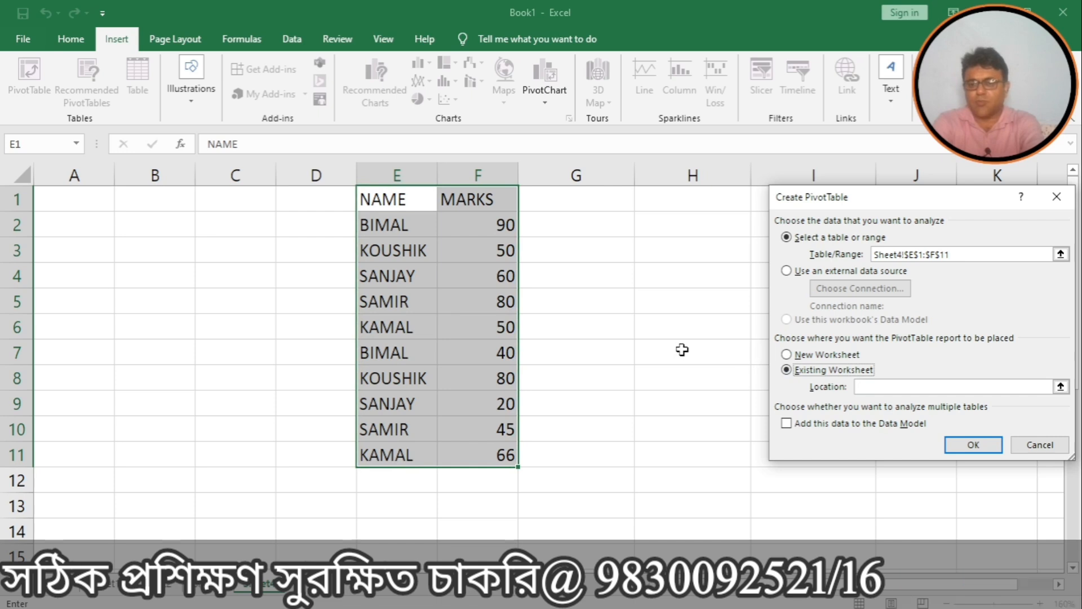
pyautogui.click(660, 305)
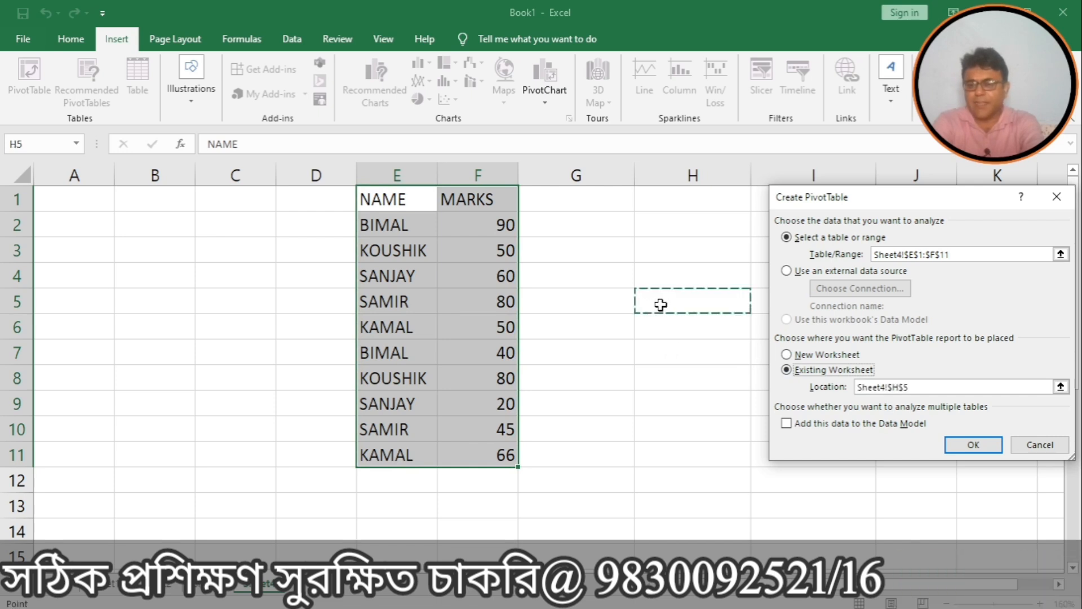
pyautogui.click(963, 450)
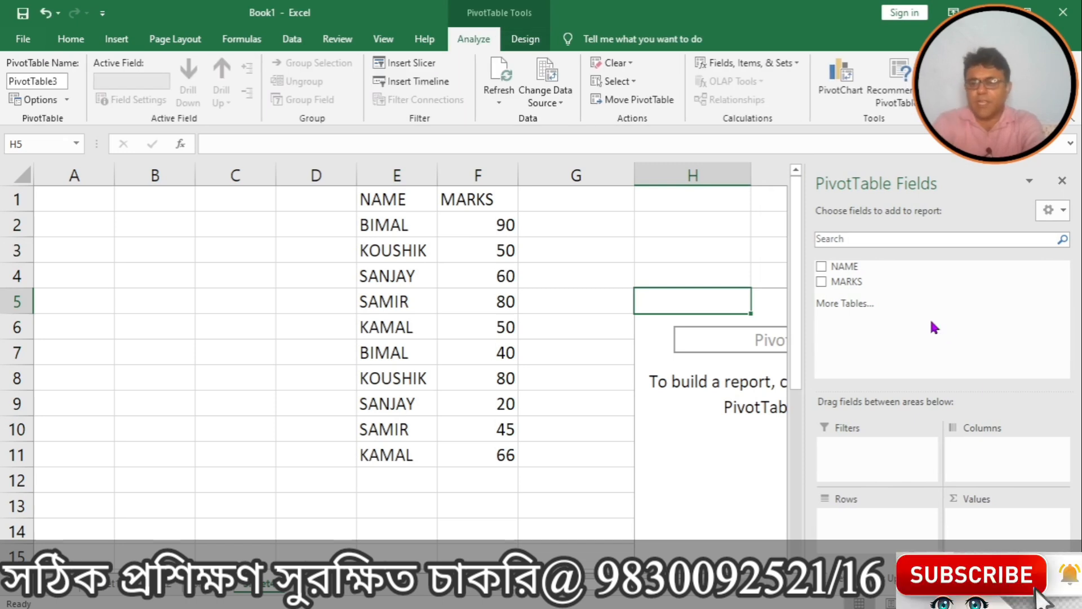
# Add the NAME and MARKS fields to the PivotTable at H5 and close the field list.
pyautogui.click(822, 266)
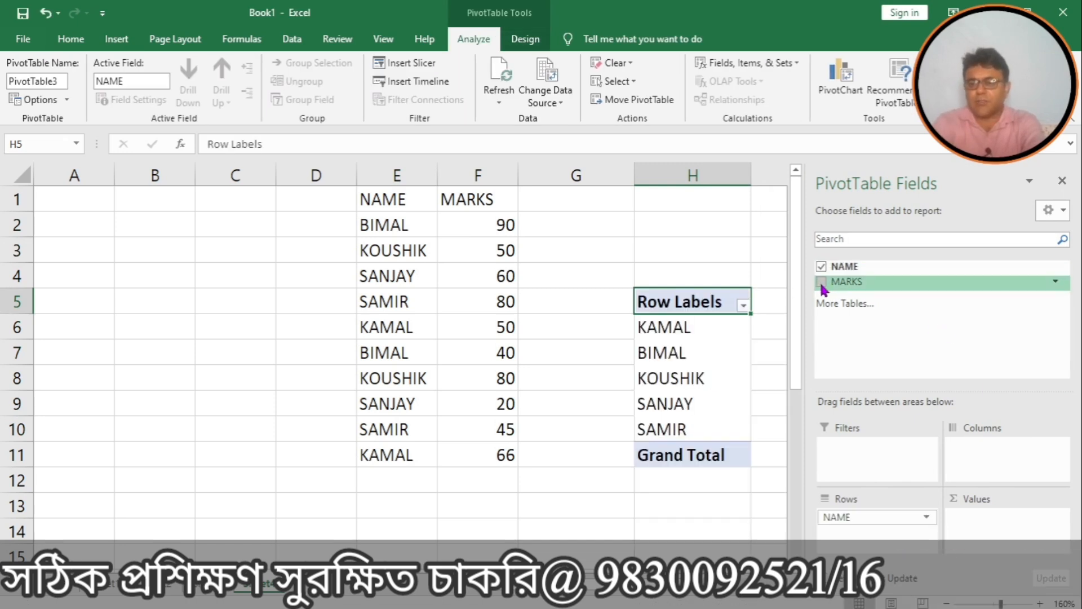
pyautogui.click(821, 282)
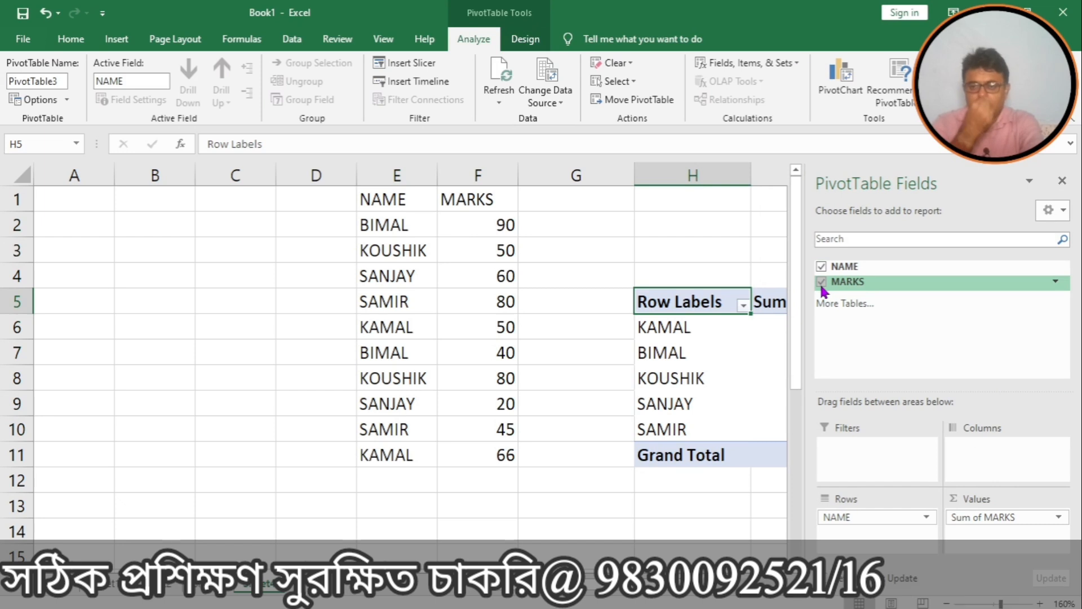
pyautogui.click(1063, 183)
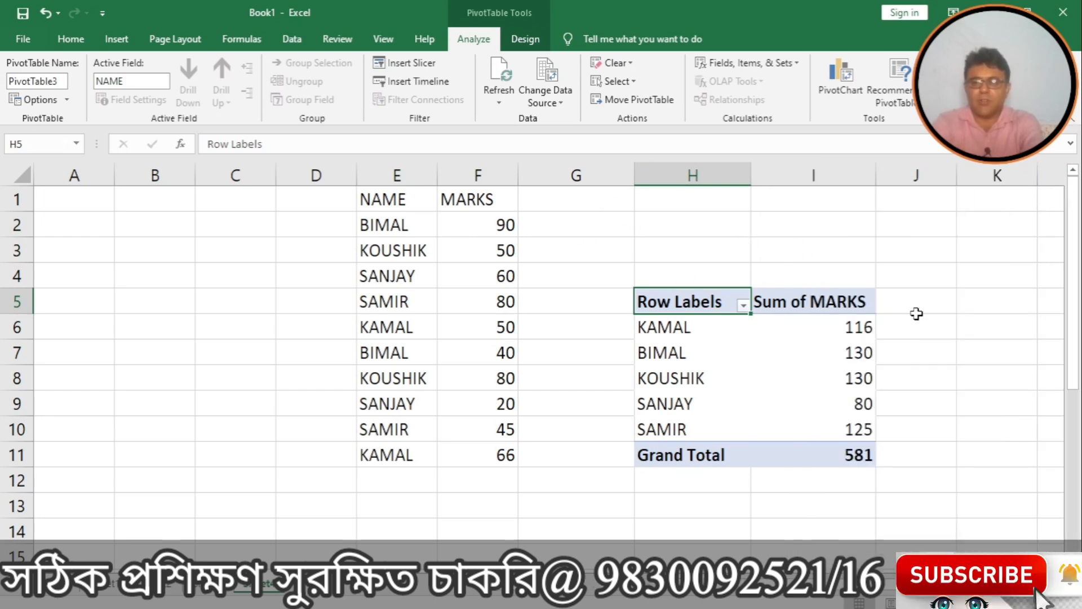
pyautogui.moveTo(1074, 301); pyautogui.dragTo(1068, 260)
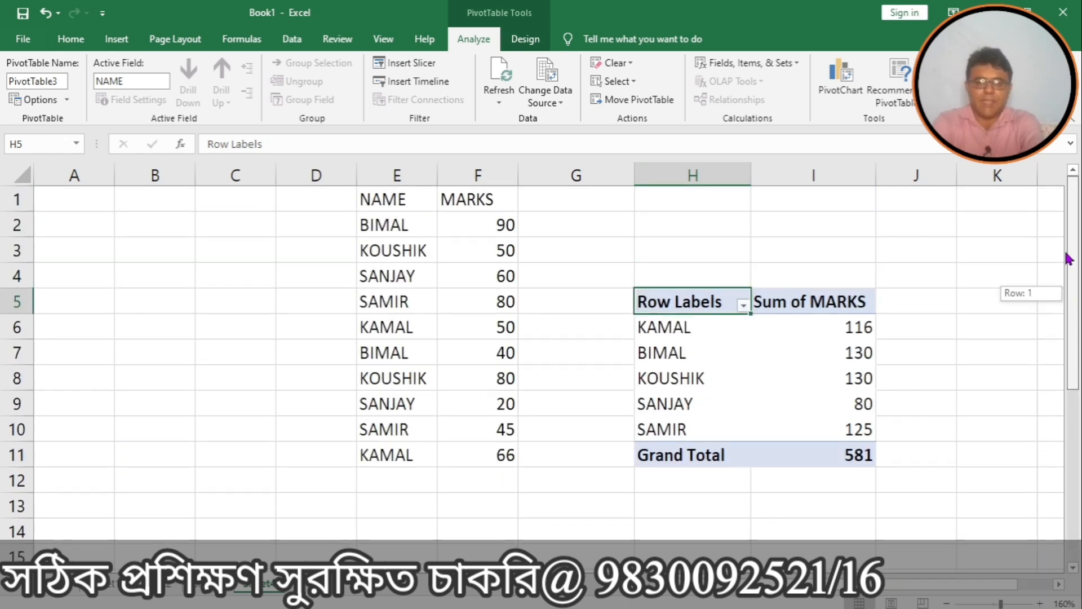
# Filter the PivotTable's row labels to show only the student named in cell E2.
pyautogui.click(744, 307)
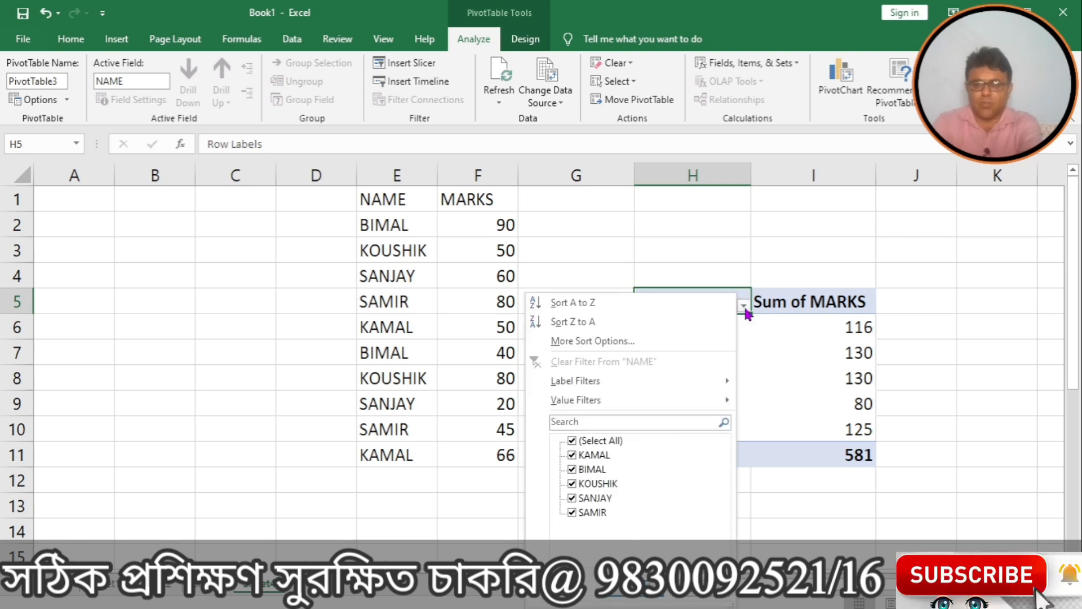
pyautogui.click(572, 440)
pyautogui.click(572, 469)
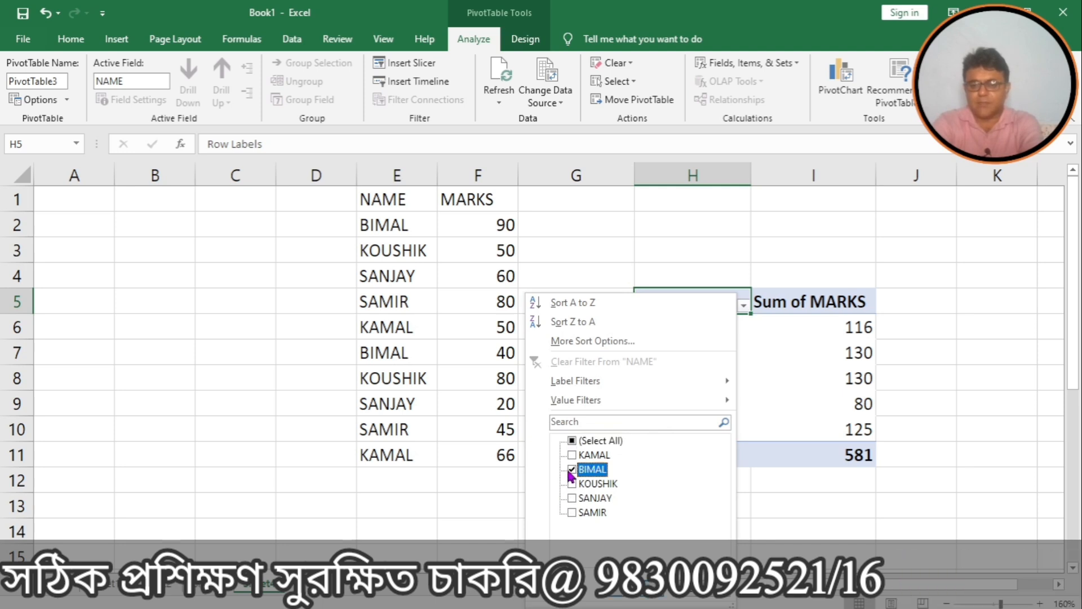
pyautogui.click(627, 597)
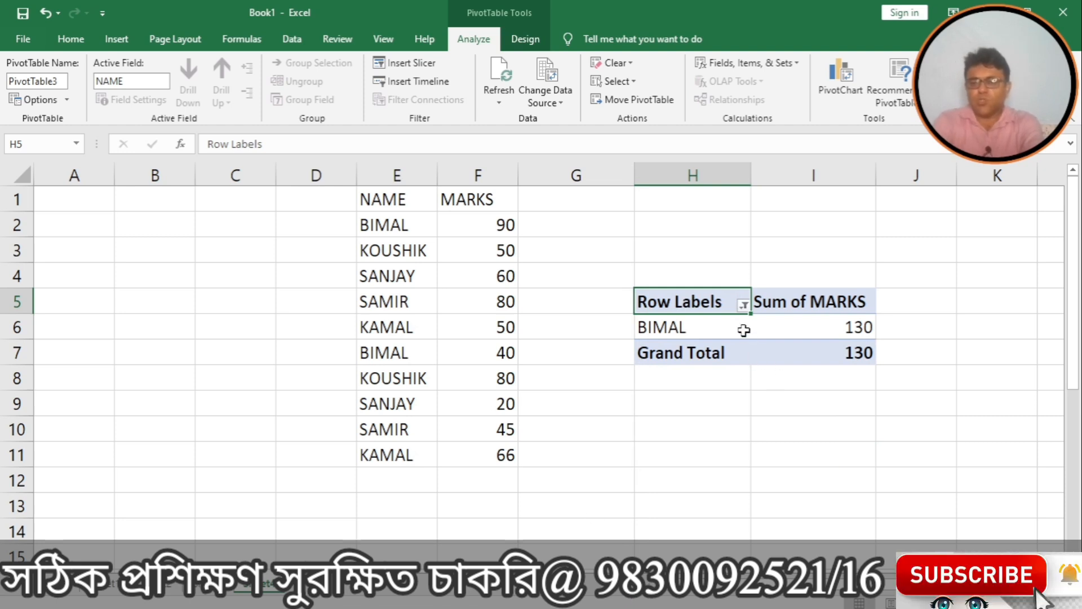
# Add the student named in cell E4 to the names shown by the PivotTable's row label filter.
pyautogui.click(745, 305)
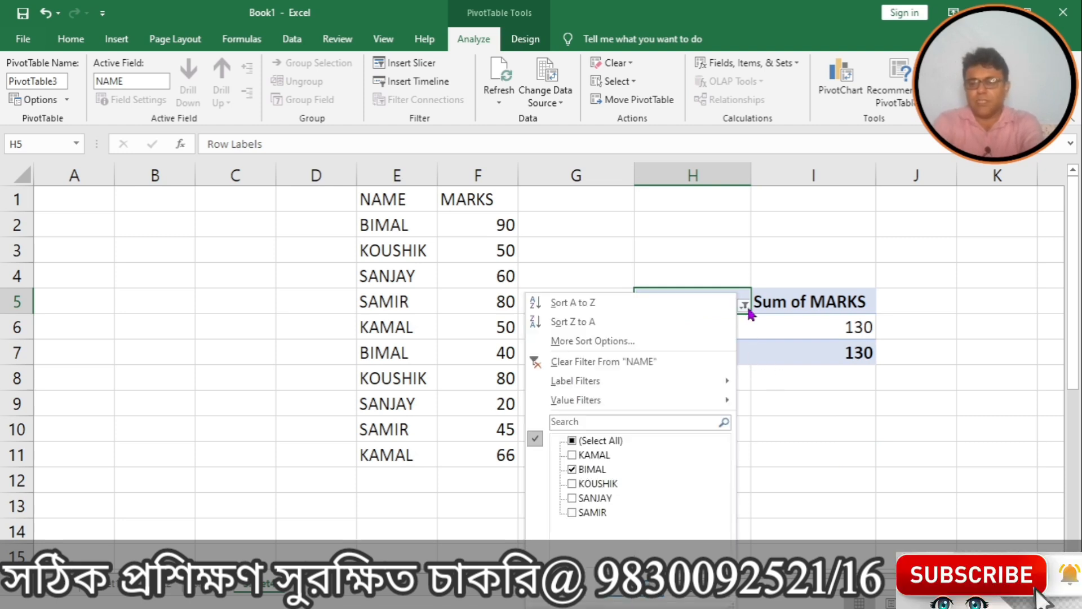
pyautogui.click(570, 497)
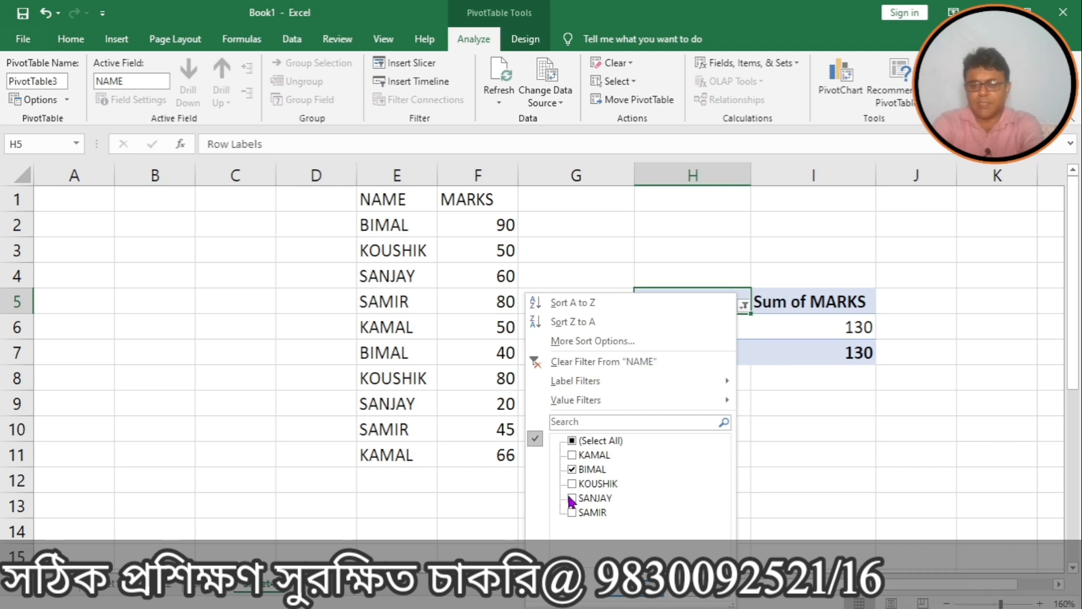
pyautogui.click(664, 550)
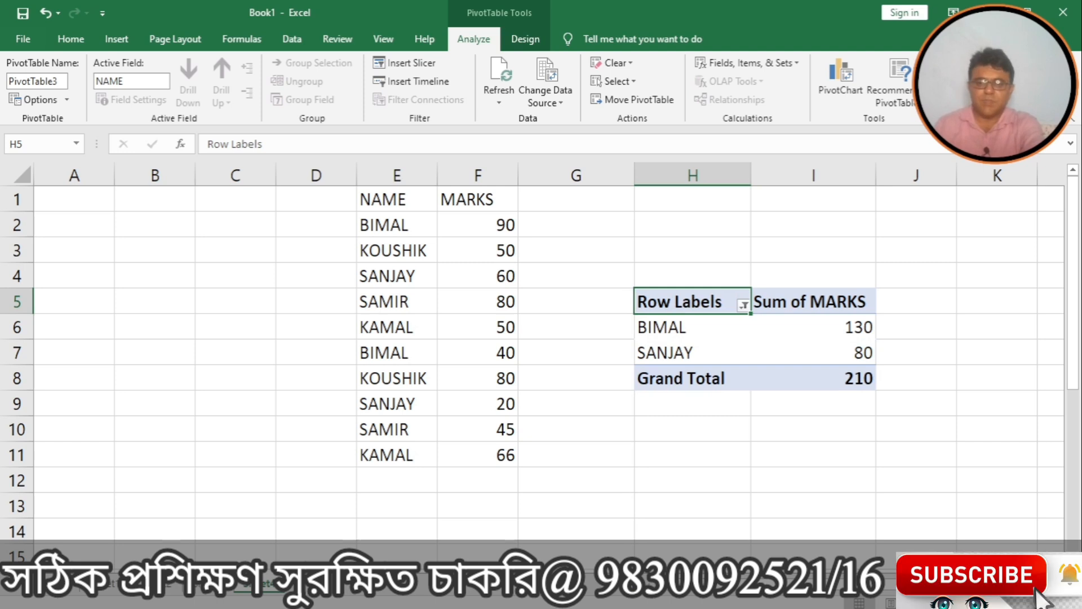
# Include the three remaining students in the PivotTable's row label filter so that all names are shown.
pyautogui.click(744, 305)
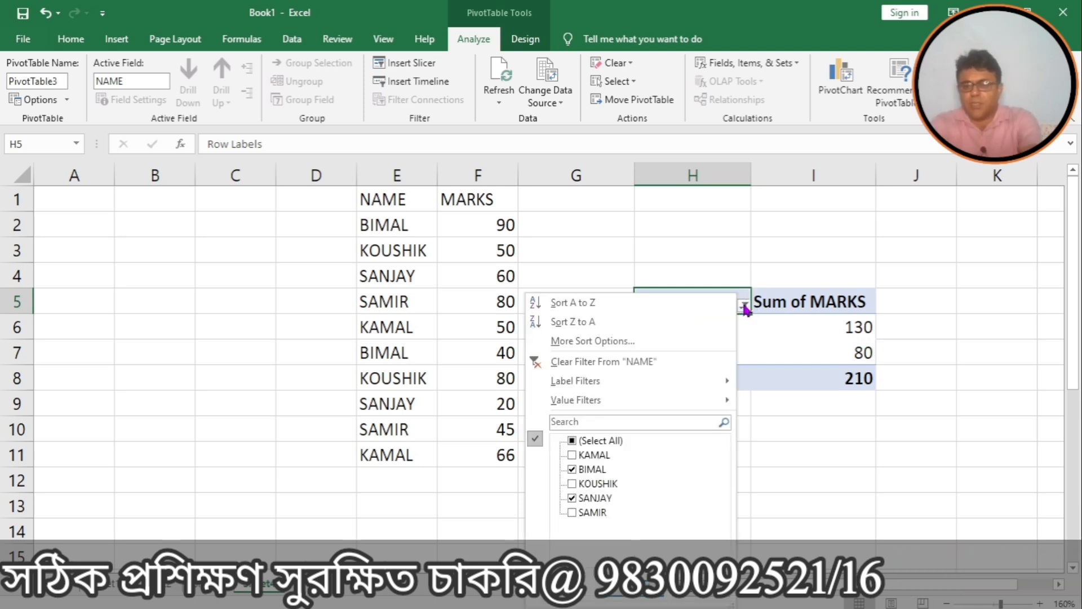
pyautogui.click(571, 455)
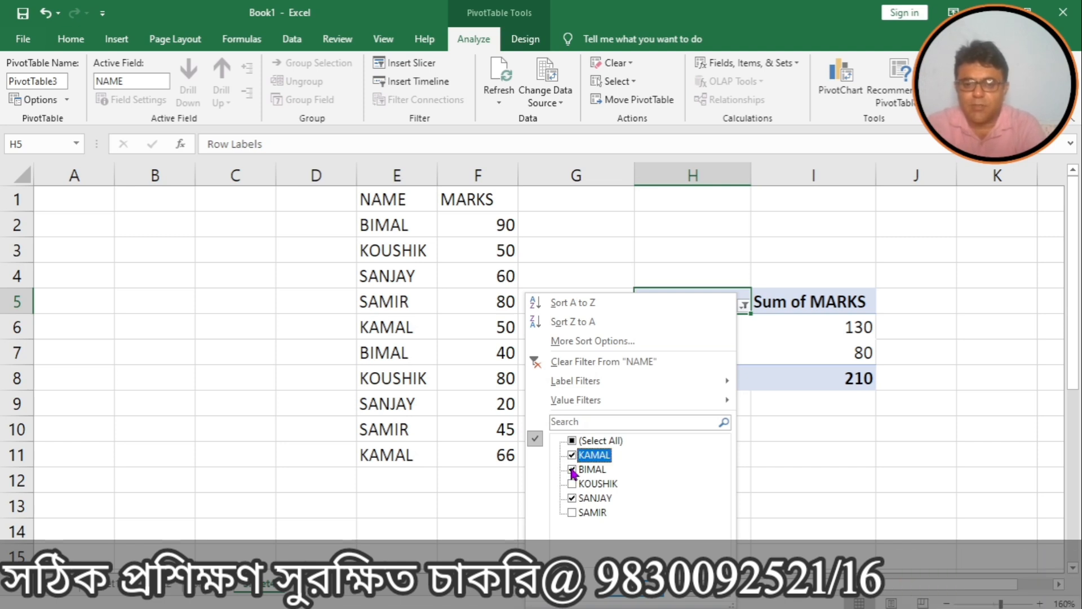
pyautogui.click(572, 483)
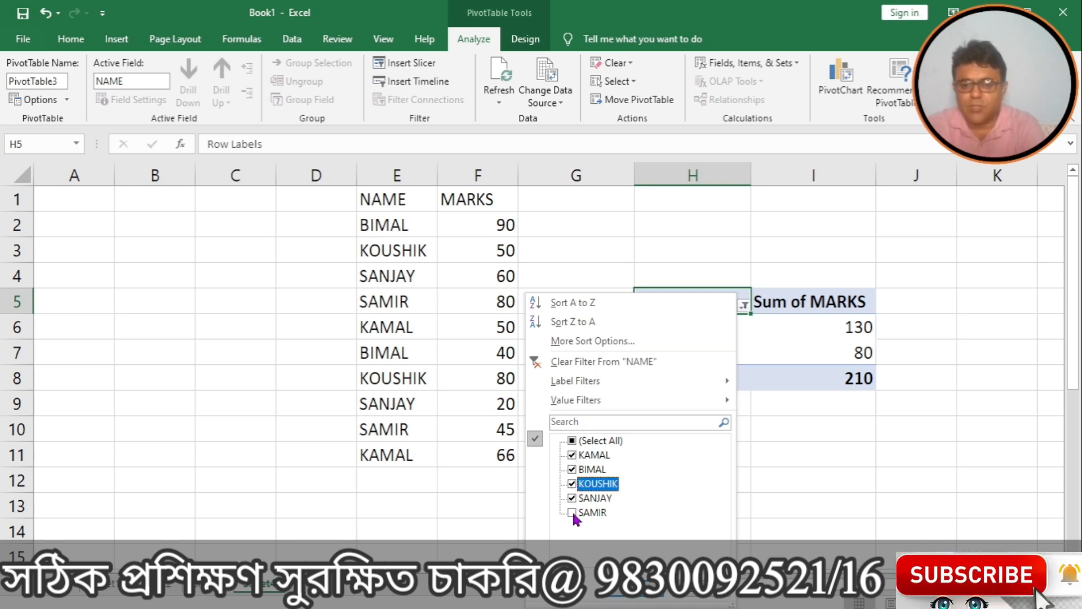
pyautogui.click(572, 511)
pyautogui.click(631, 587)
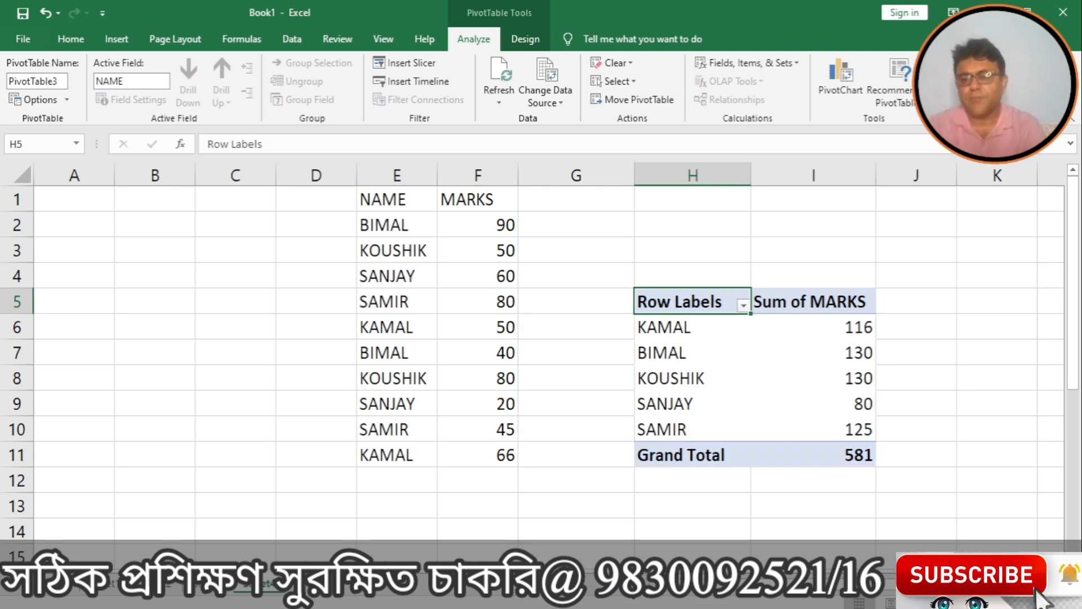
pyautogui.click(742, 305)
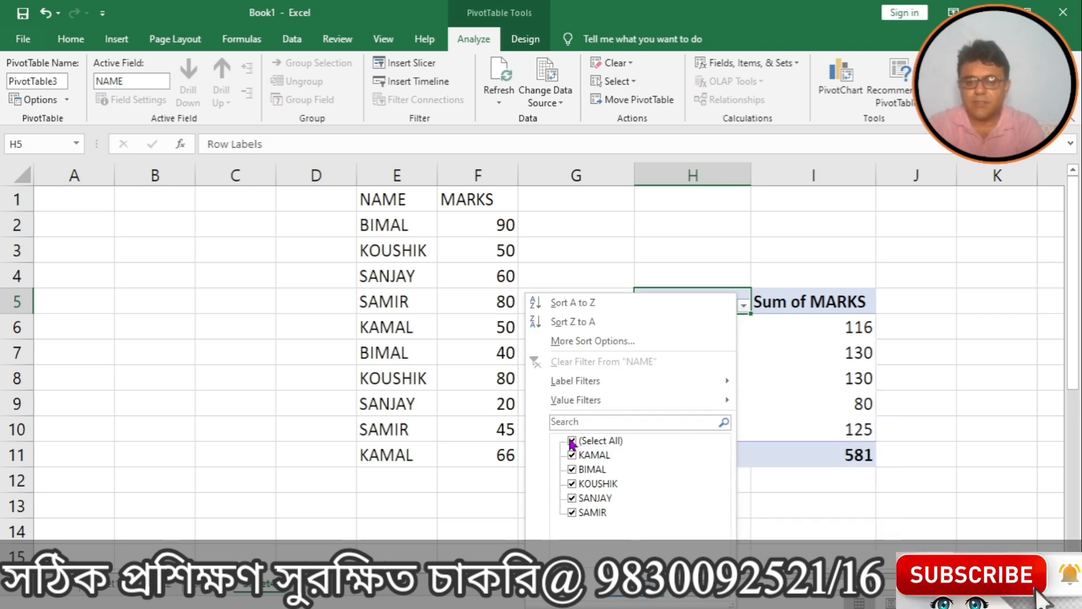
pyautogui.click(573, 440)
pyautogui.moveTo(635, 400)
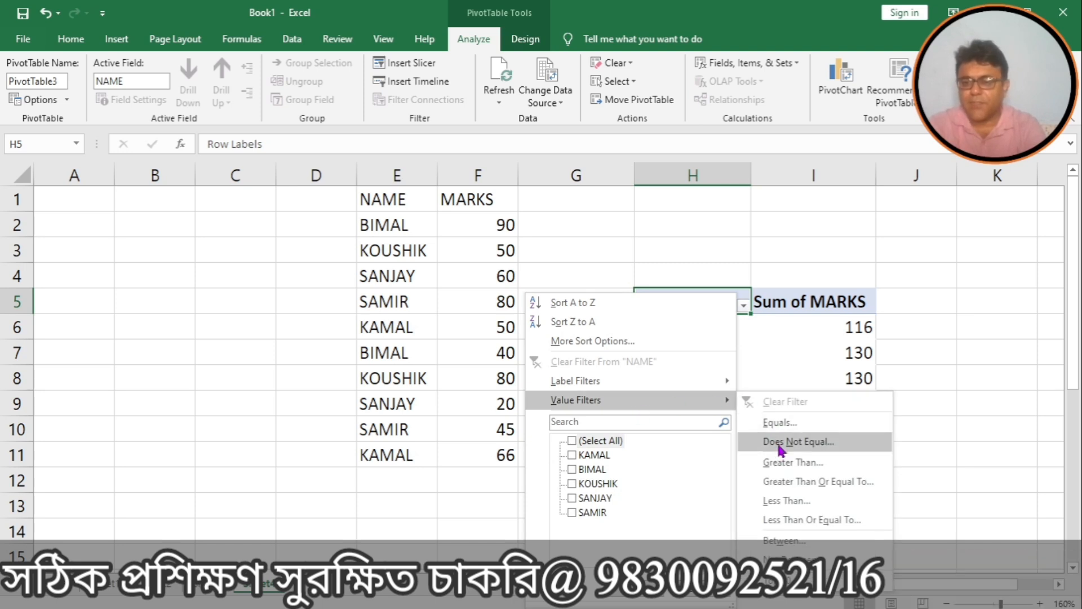
pyautogui.click(962, 343)
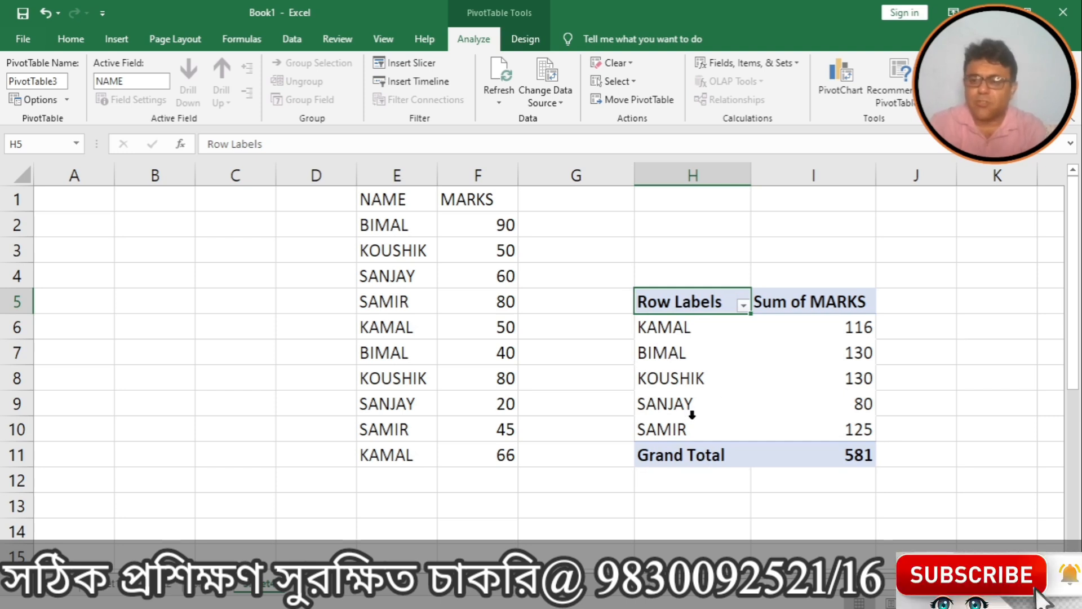
# Apply a value filter to the row labels showing names whose Sum of MARKS is greater than or equal to 100.
pyautogui.click(743, 308)
pyautogui.moveTo(667, 400)
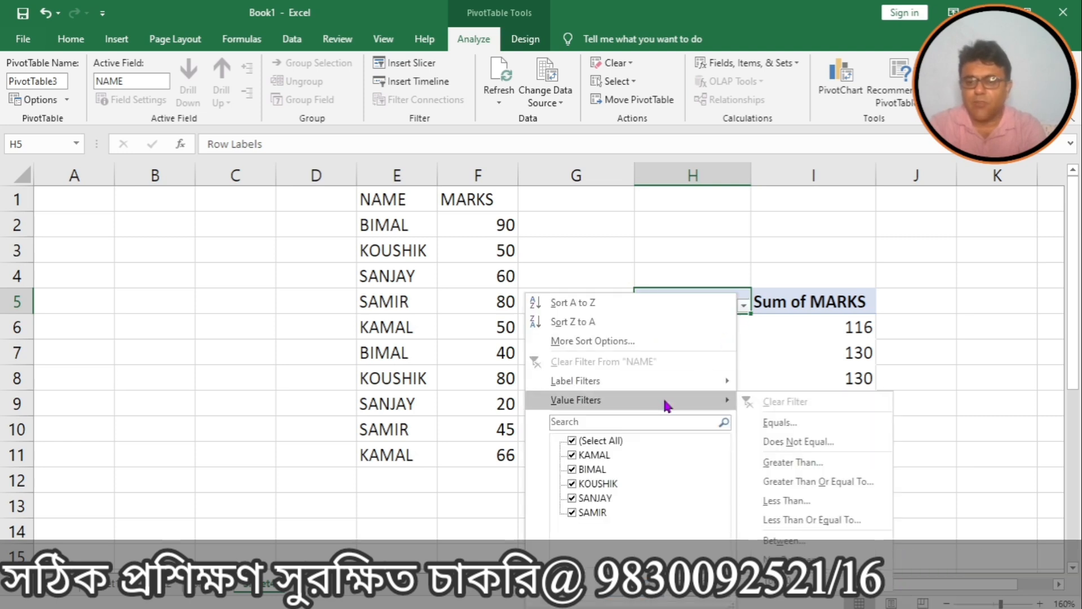
pyautogui.click(794, 478)
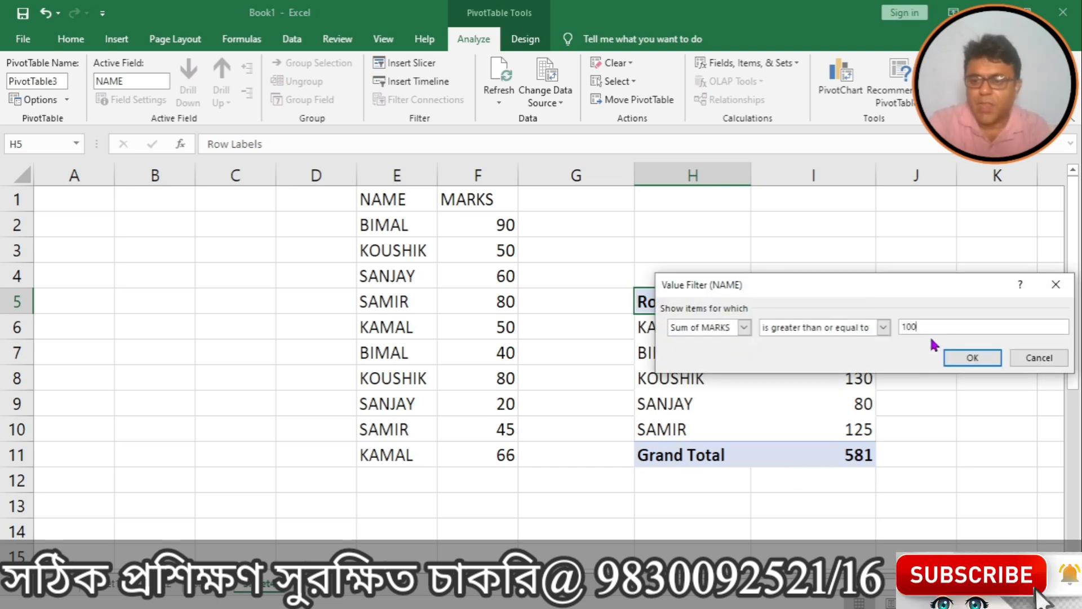
pyautogui.click(956, 358)
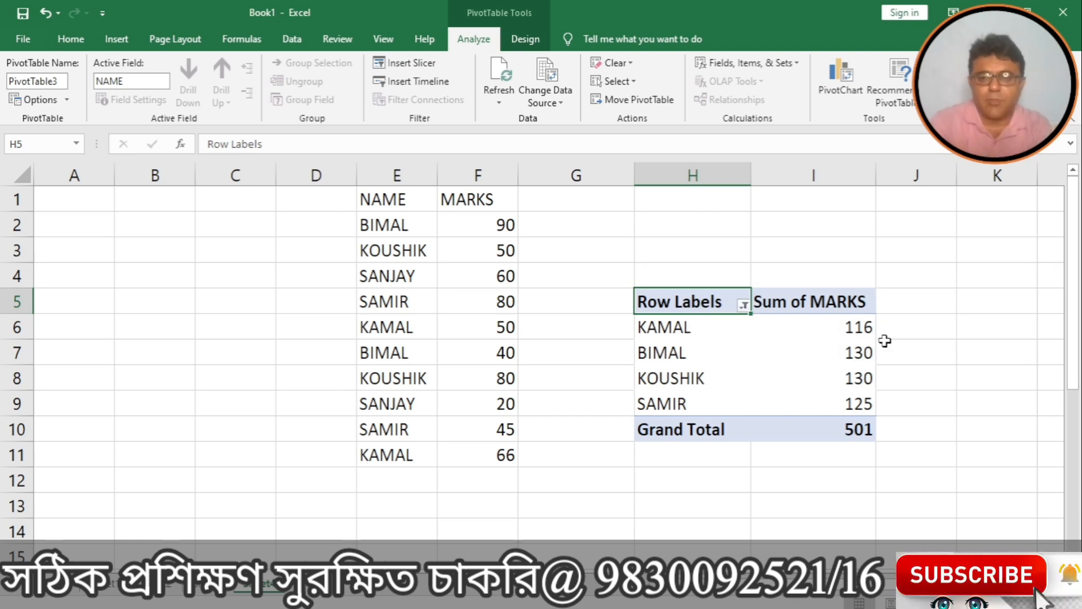
# Clear the greater-than-or-equal value filter from the NAME field and select cell H13.
pyautogui.click(745, 305)
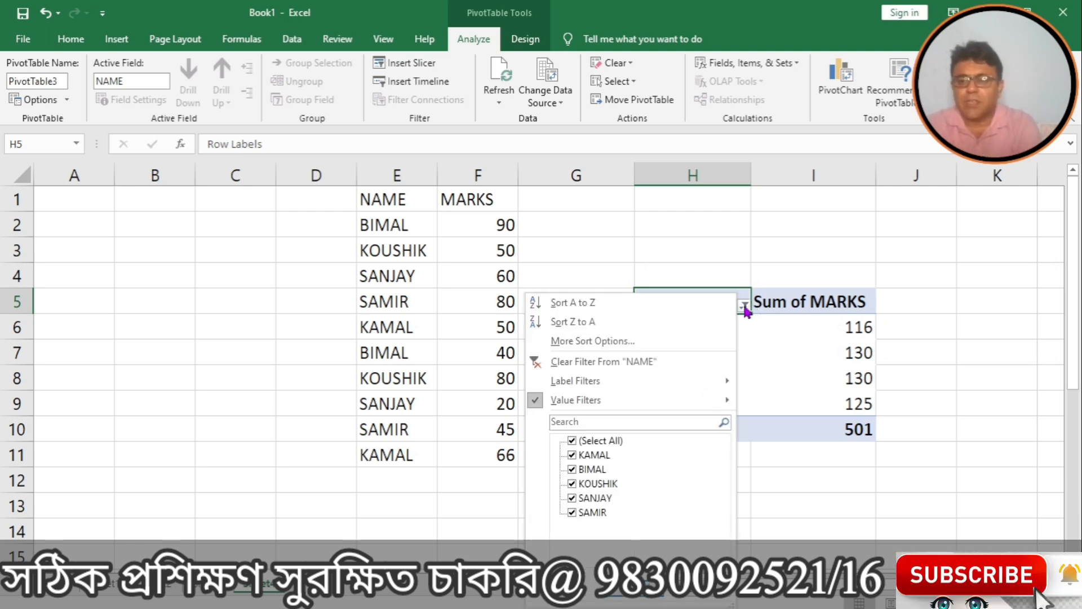
pyautogui.moveTo(562, 380)
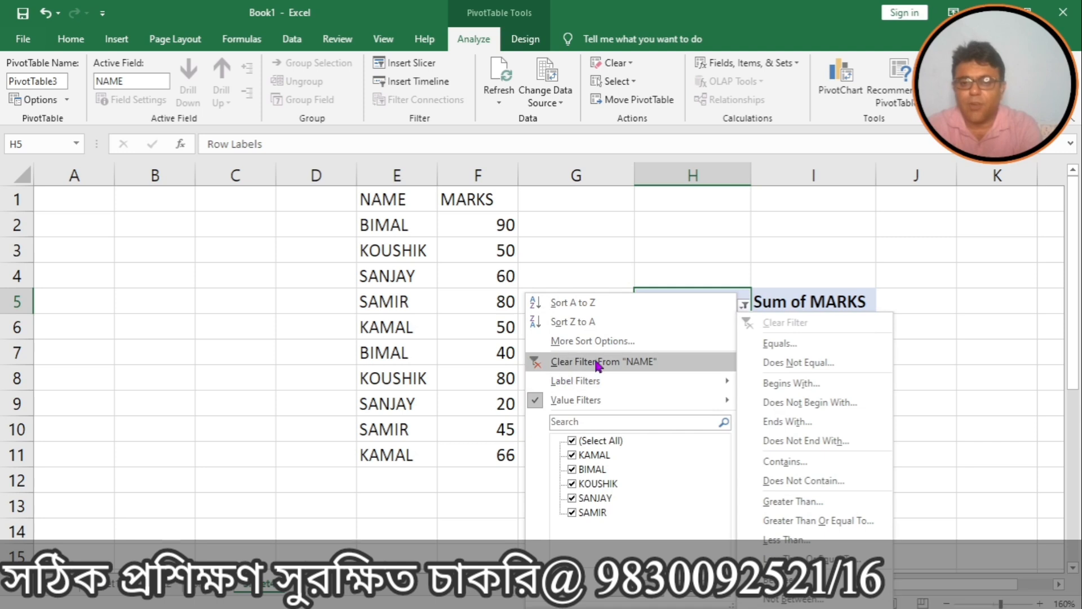
pyautogui.click(615, 364)
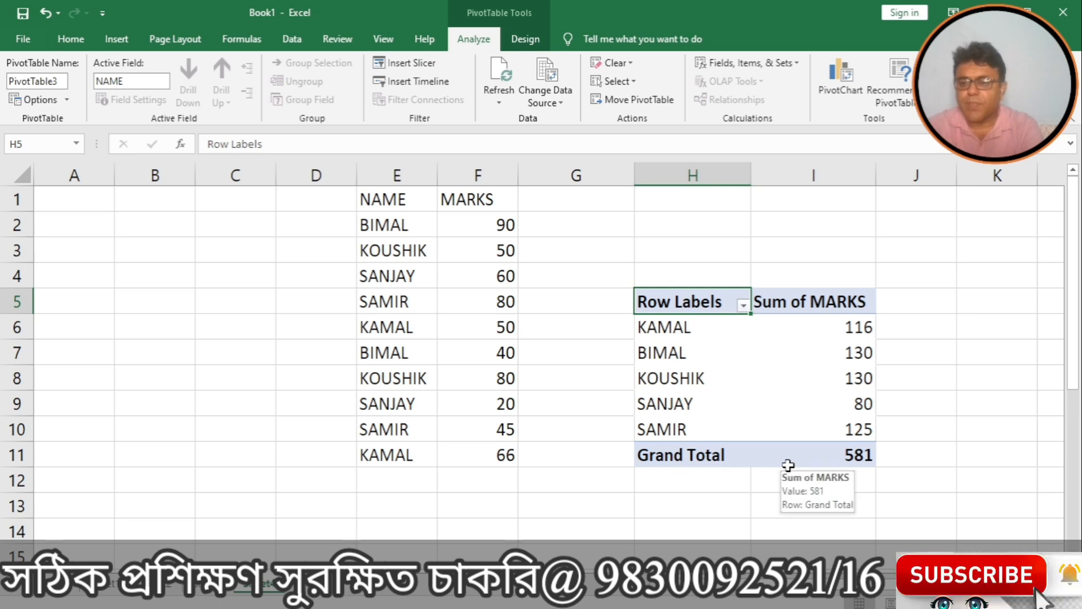
pyautogui.click(710, 498)
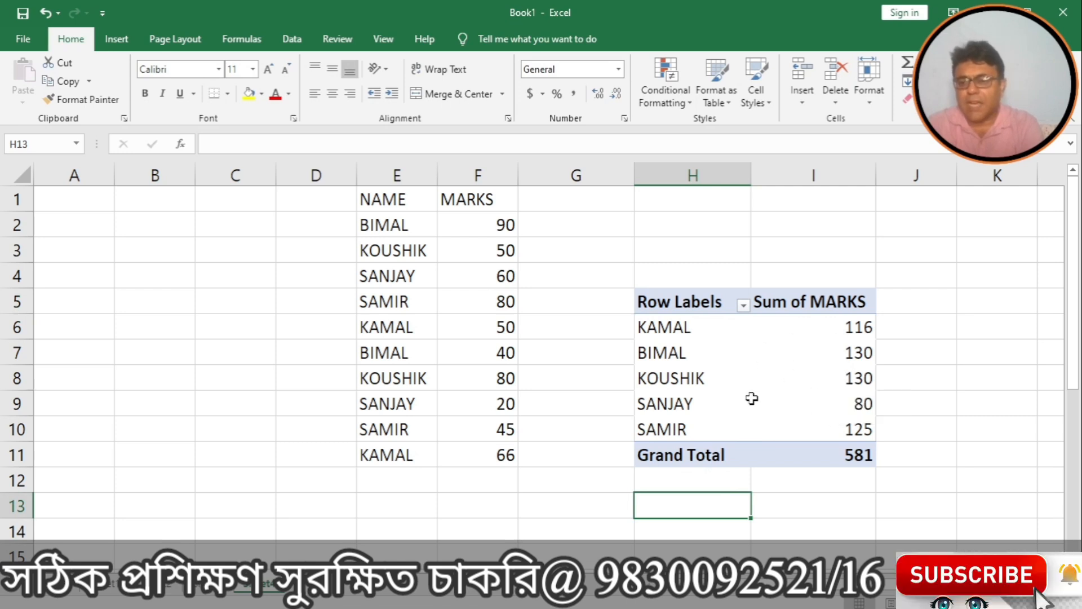
# Apply a value filter to the row labels showing names whose Sum of MARKS is less than or equal to 120.
pyautogui.moveTo(764, 387)
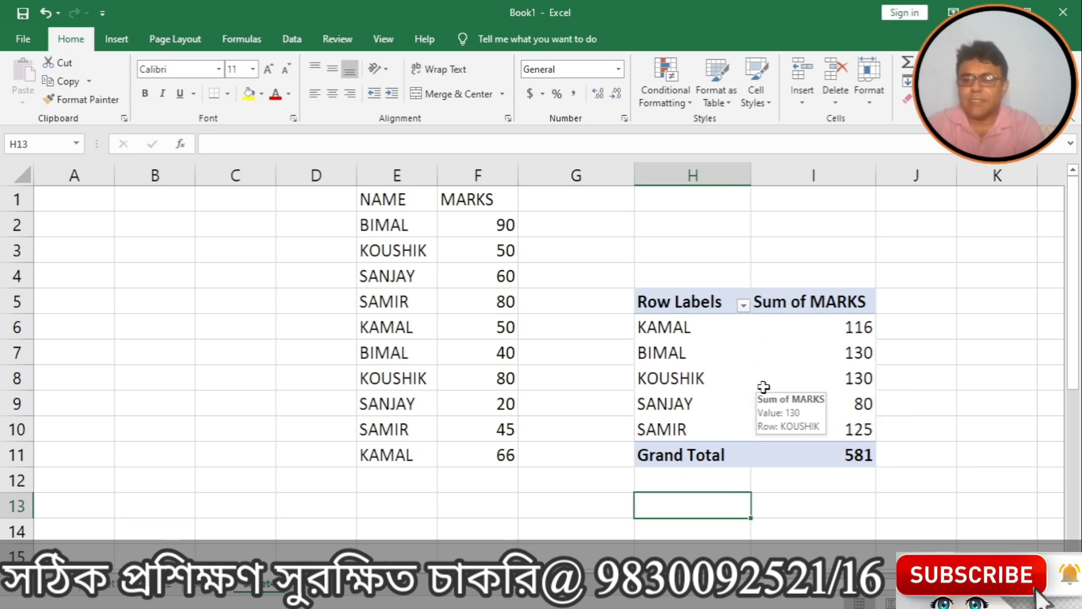
pyautogui.click(743, 305)
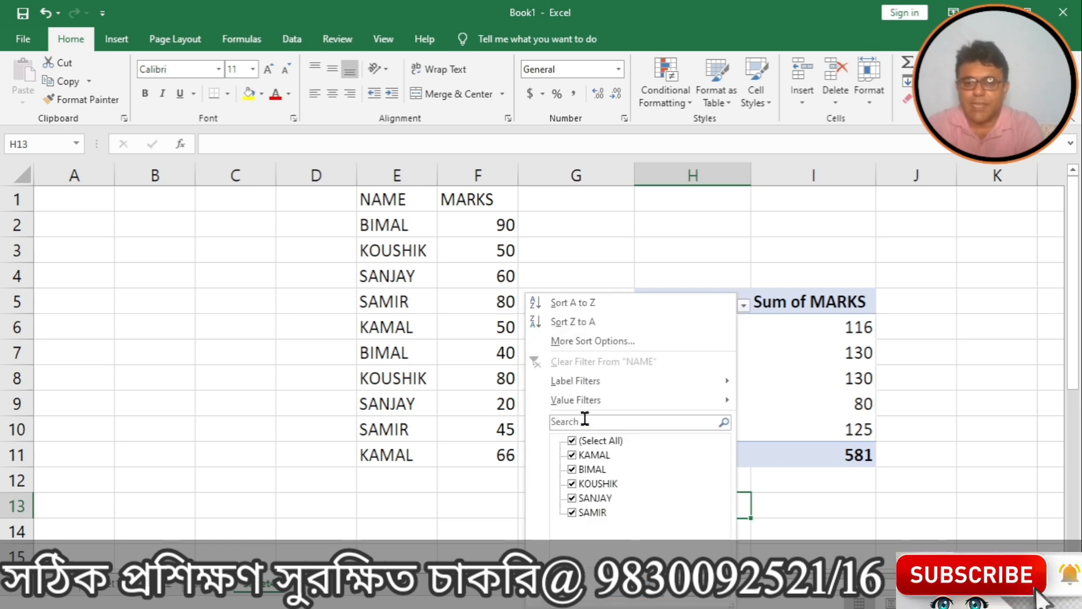
pyautogui.moveTo(667, 397)
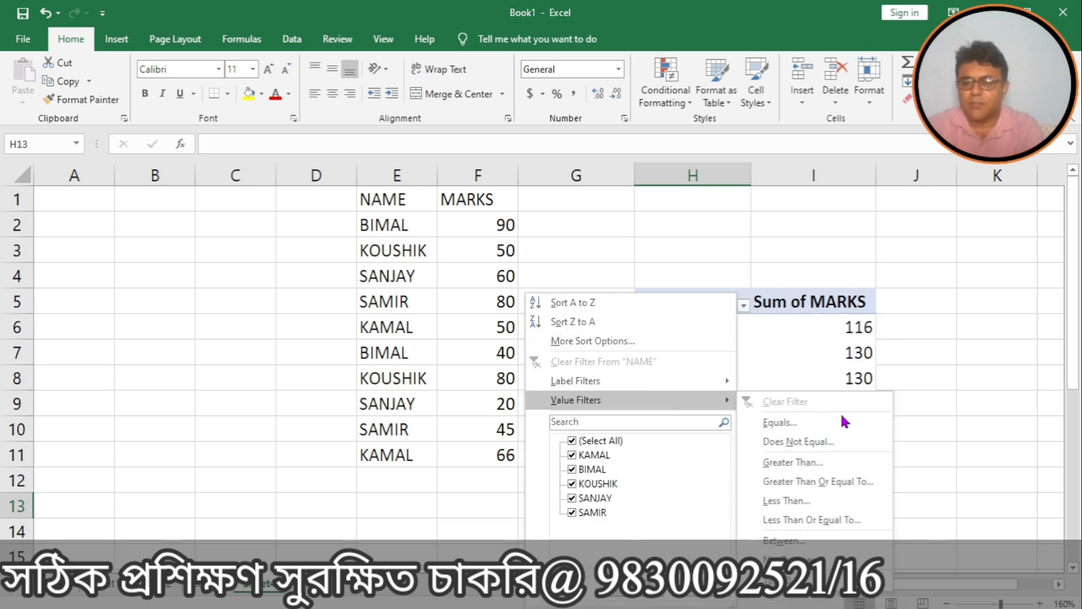
pyautogui.click(797, 520)
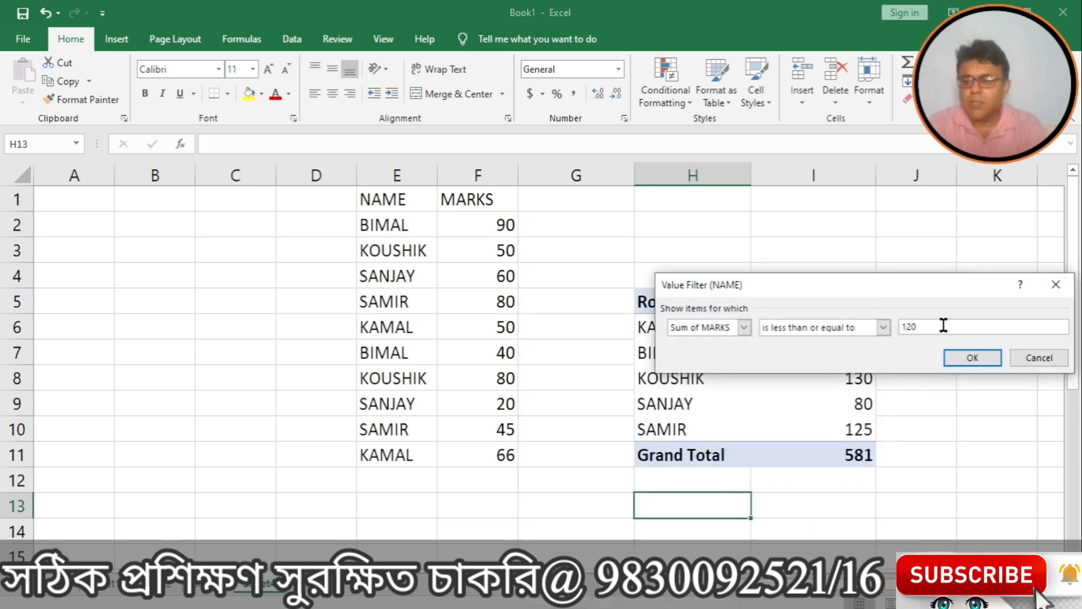
pyautogui.write('120')
pyautogui.click(956, 356)
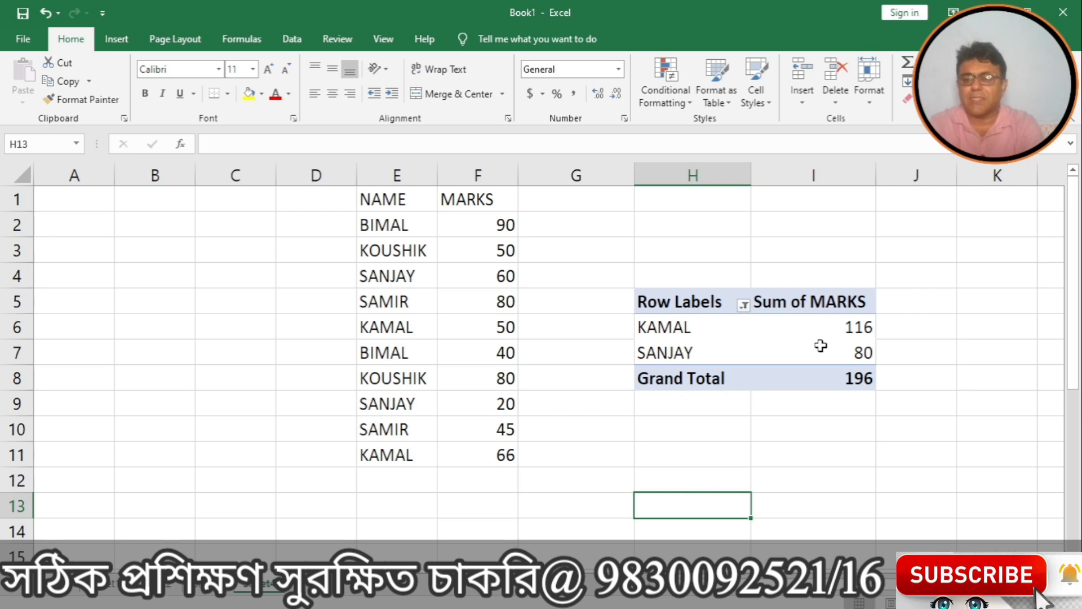
pyautogui.moveTo(821, 349)
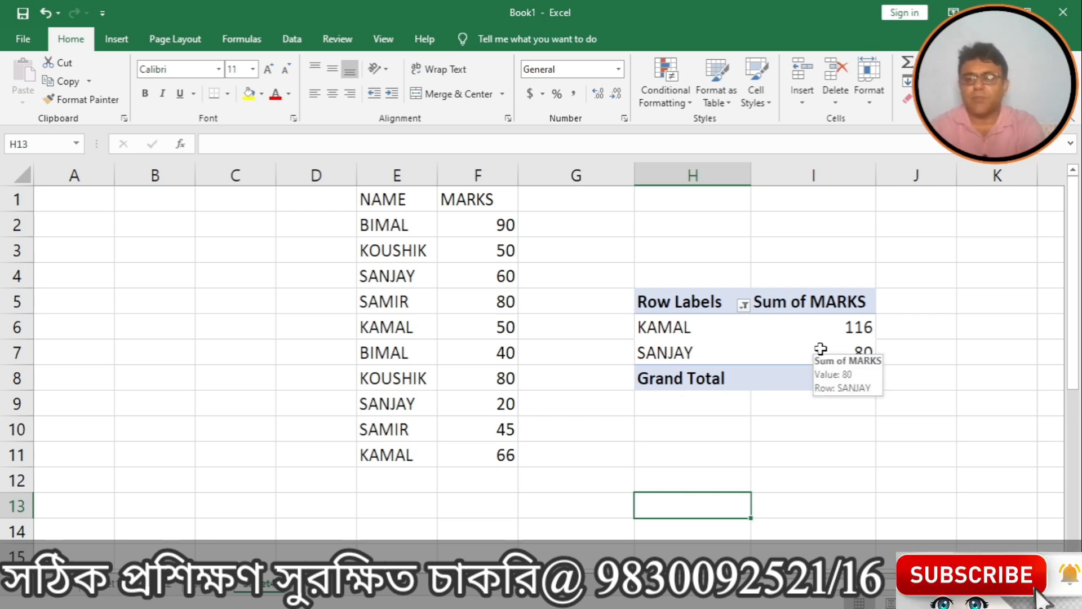
# Clear the value filter from NAME and apply a label filter showing only names that begin with S.
pyautogui.click(743, 305)
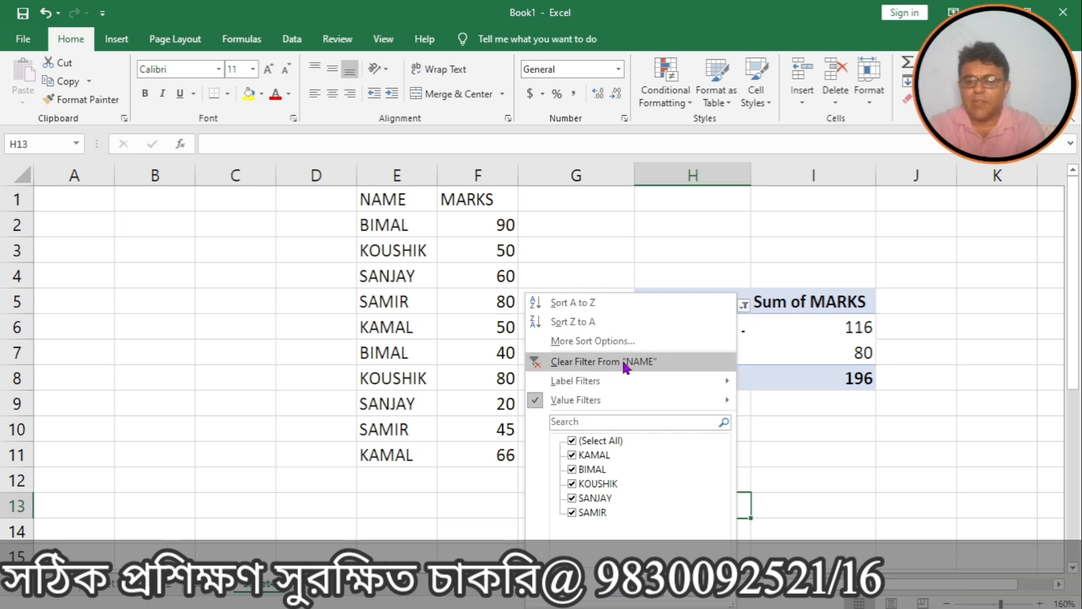
pyautogui.click(640, 364)
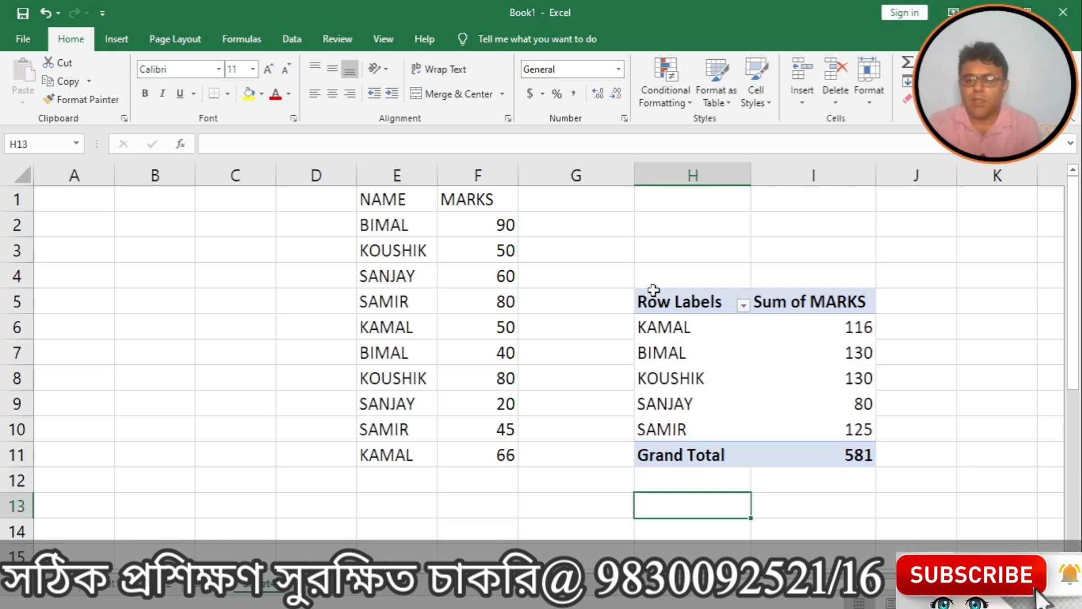
pyautogui.click(744, 305)
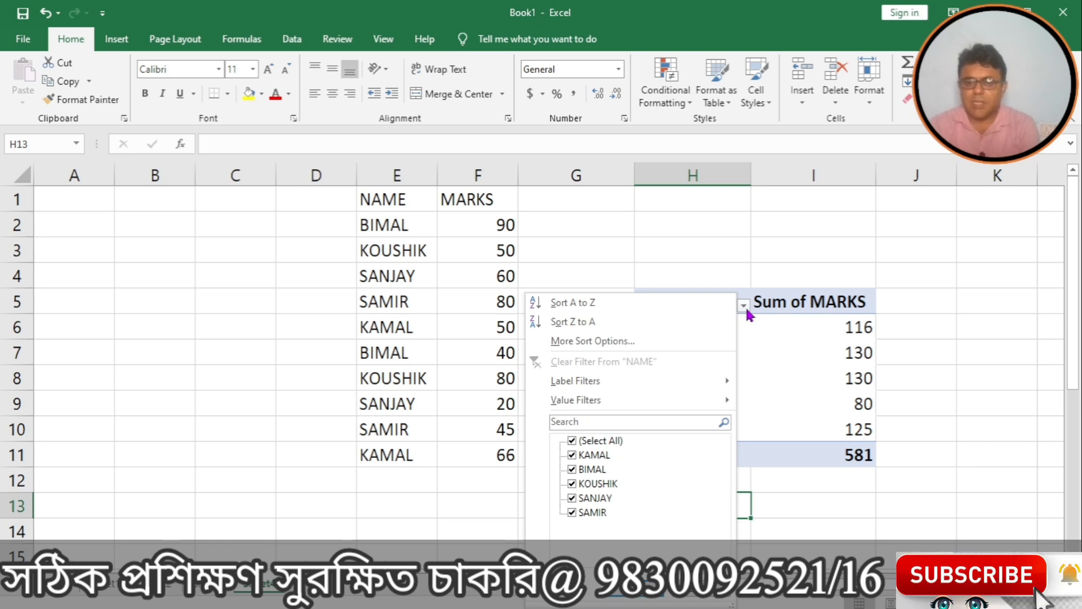
pyautogui.click(572, 440)
pyautogui.moveTo(631, 380)
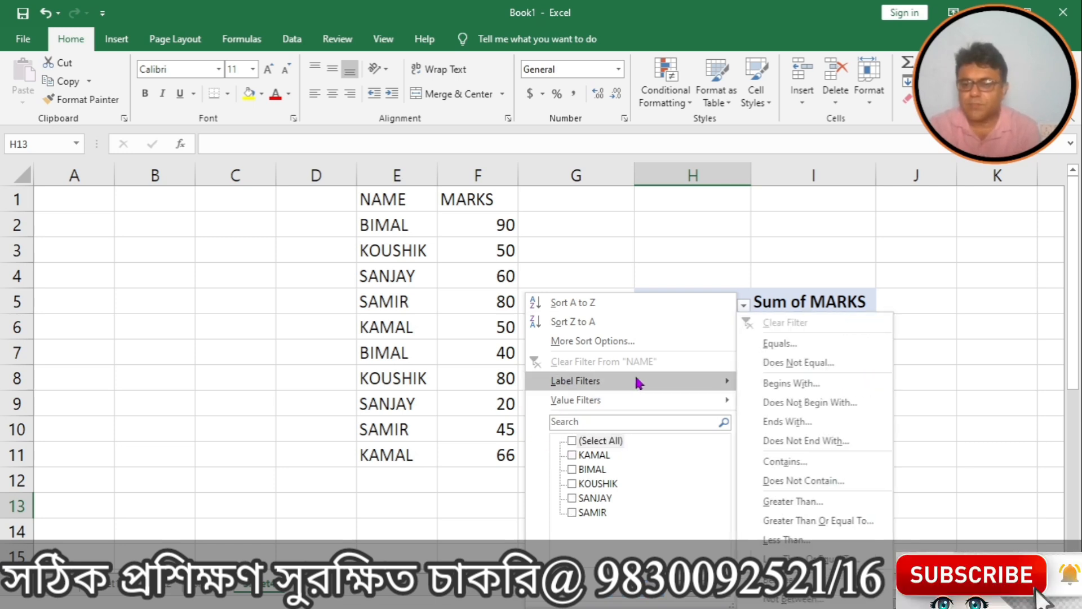
pyautogui.click(781, 384)
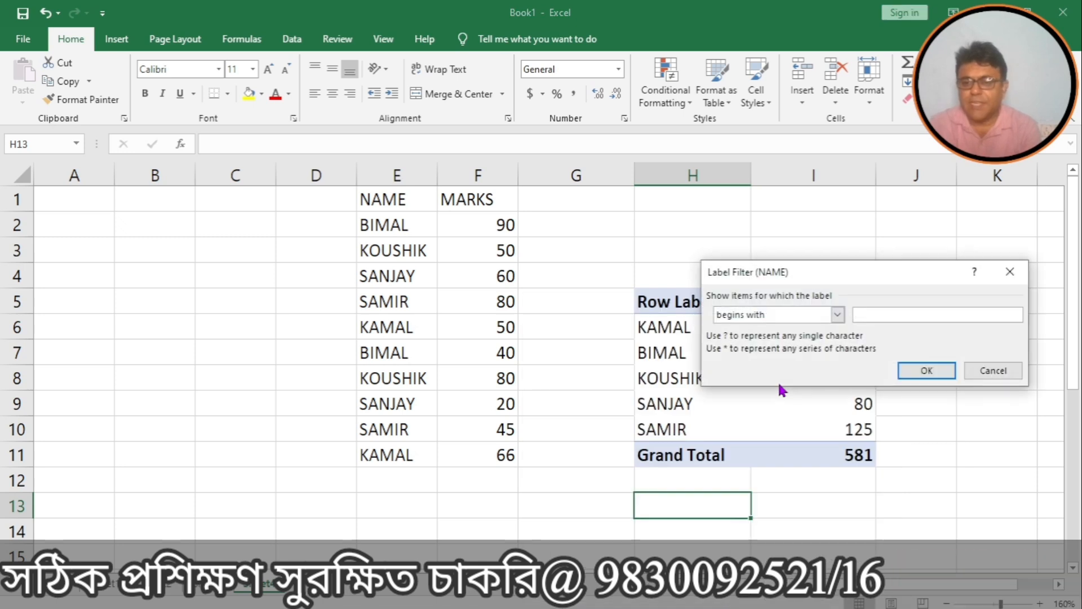
pyautogui.write('S')
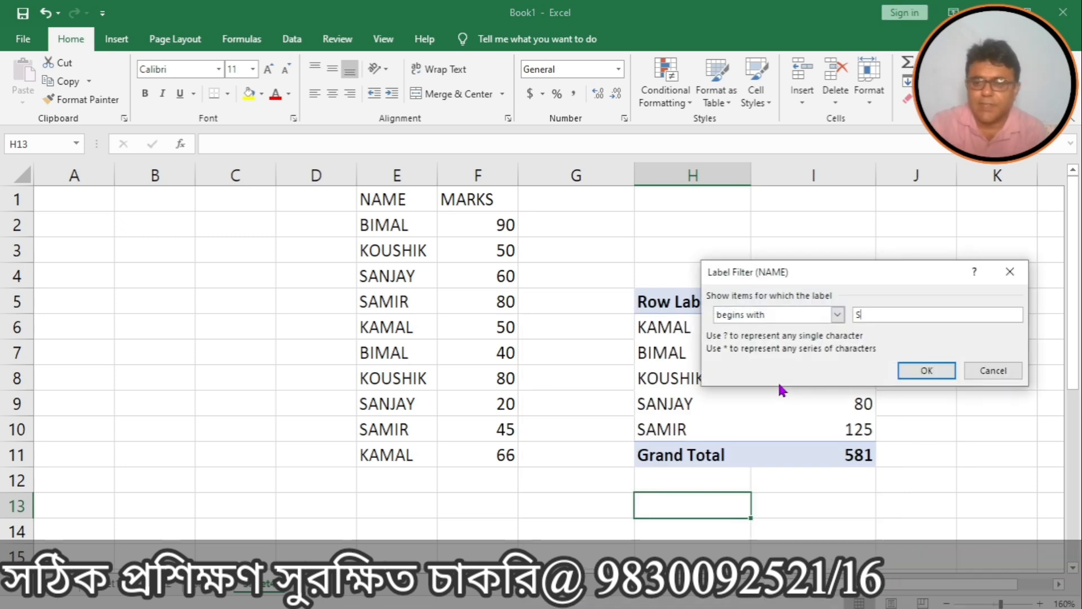
pyautogui.click(916, 369)
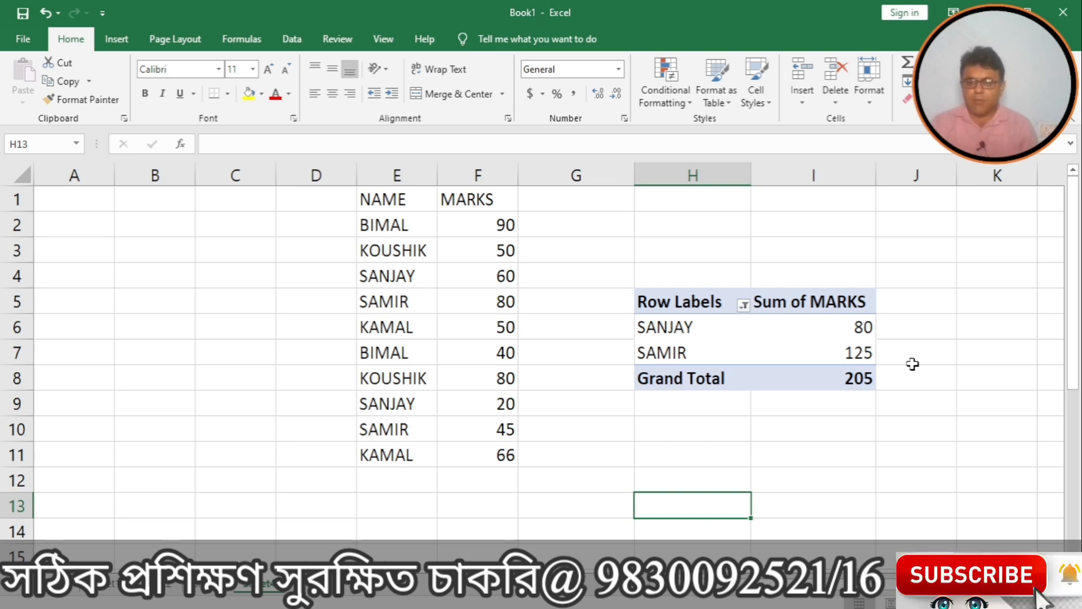
# Clear the label filter from the NAME field and sort the PivotTable's row labels A to Z.
pyautogui.click(743, 306)
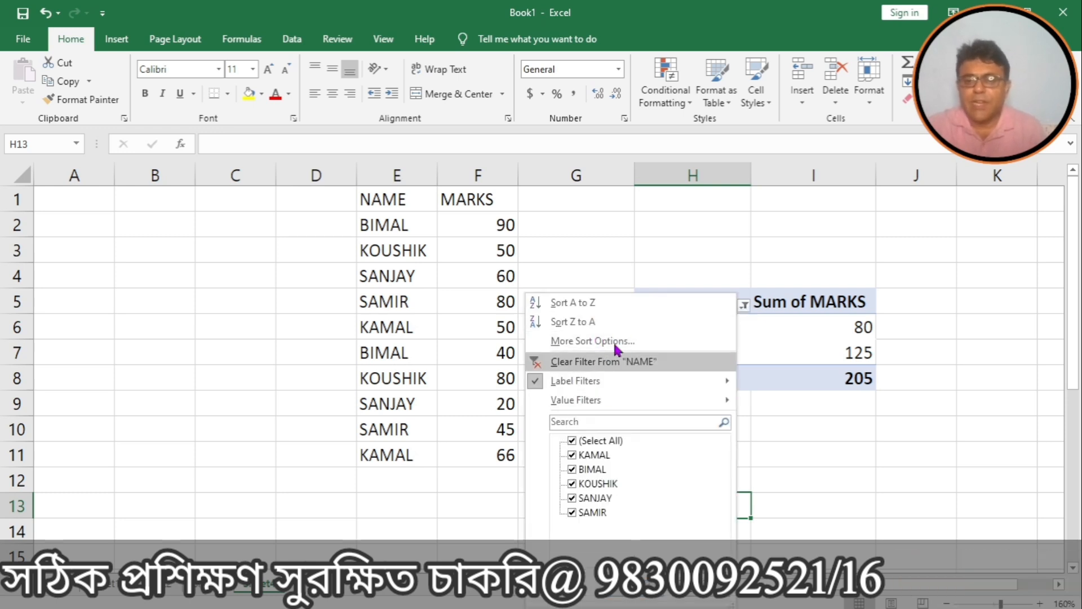
pyautogui.click(587, 361)
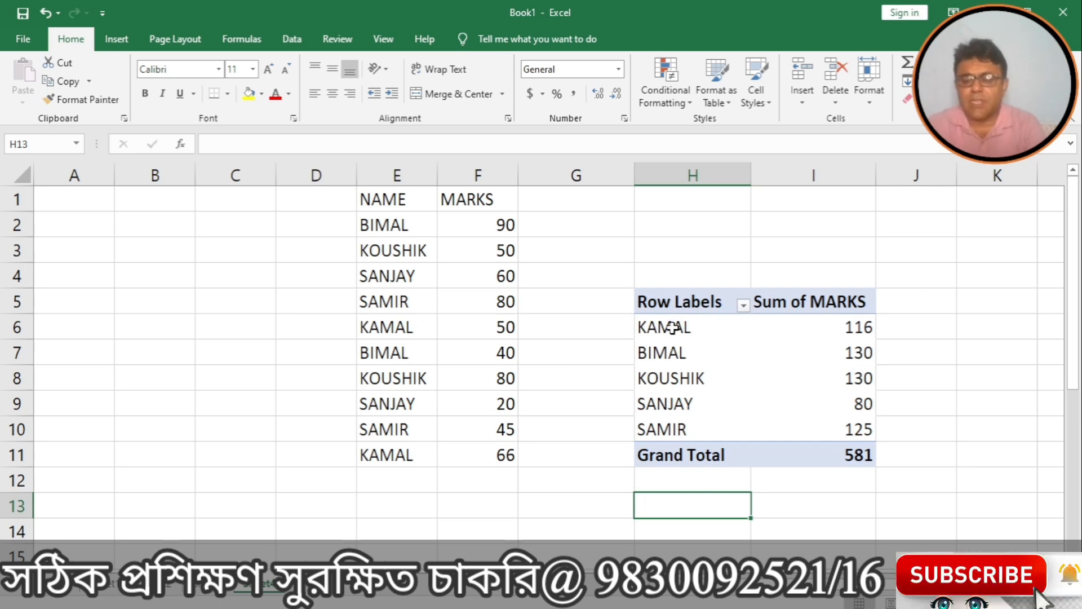
pyautogui.click(746, 303)
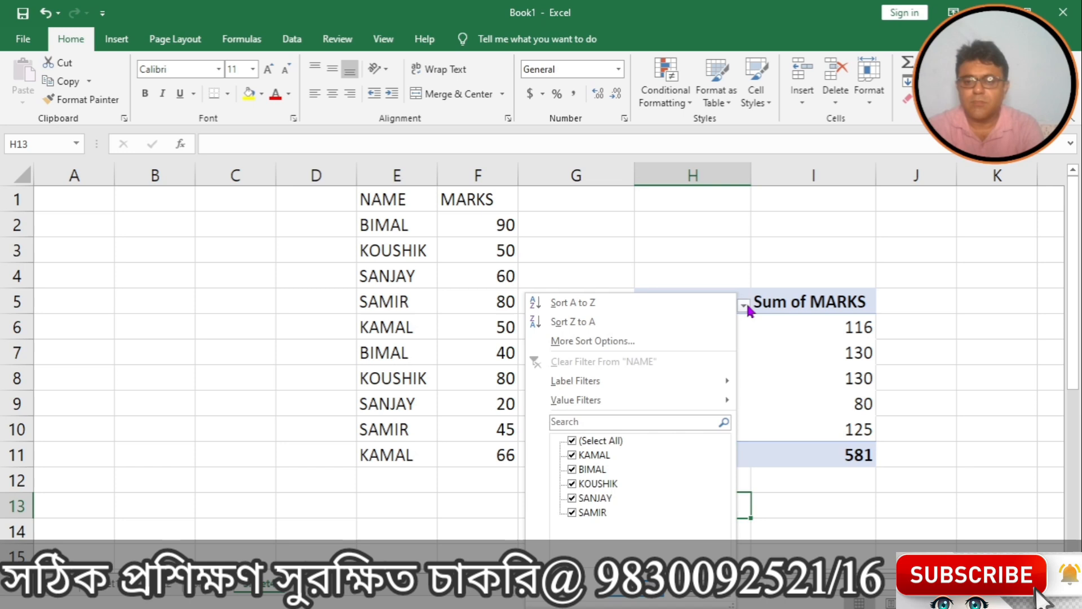
pyautogui.click(615, 305)
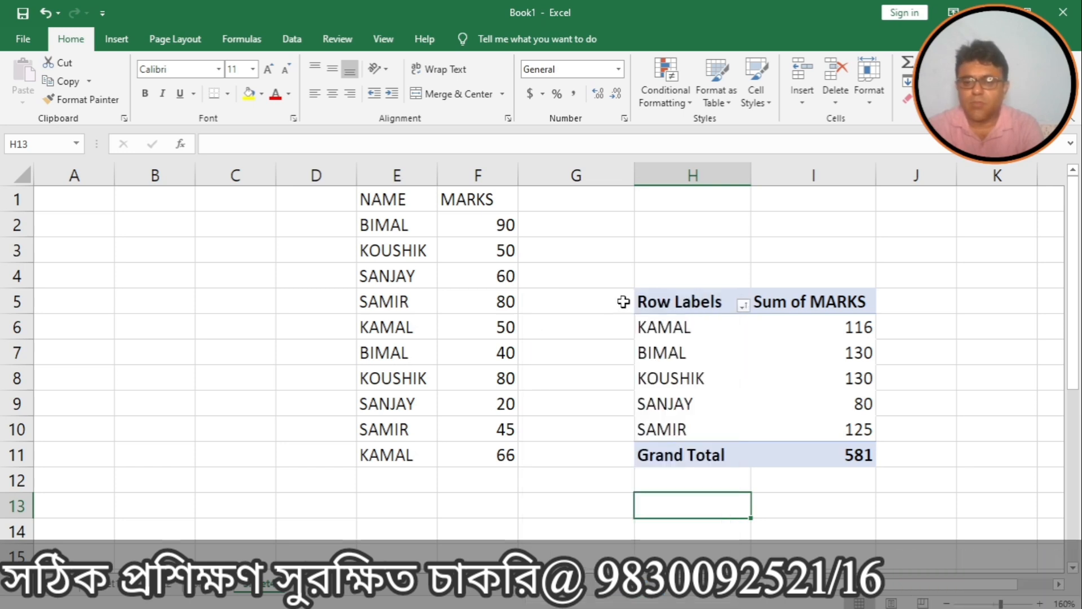
# Switch the PivotTable's row labels to Z to A, back to A to Z, and finally to Z to A order.
pyautogui.click(744, 309)
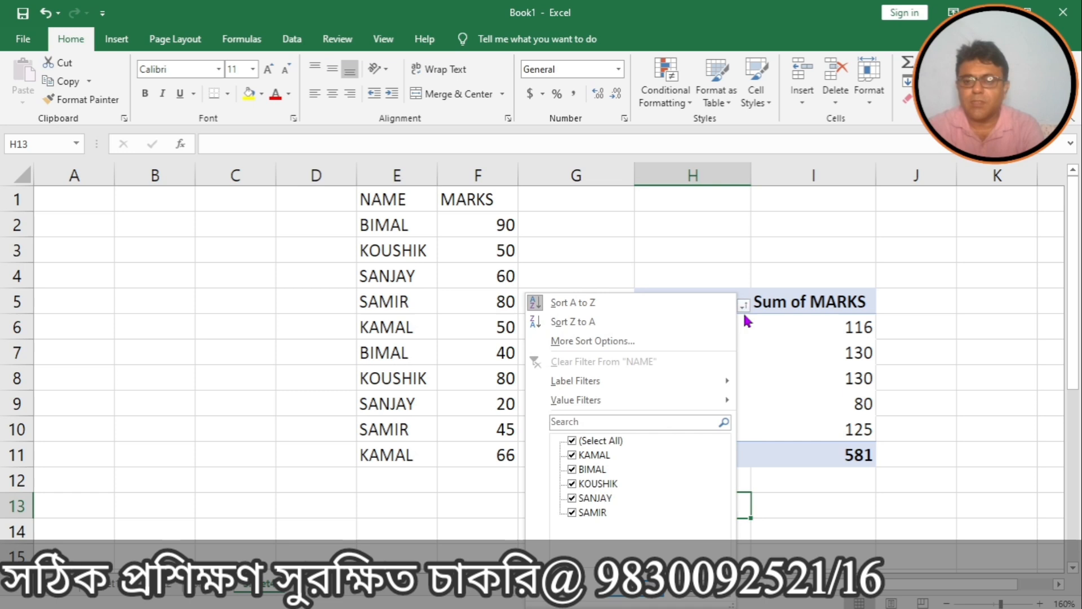
pyautogui.click(586, 322)
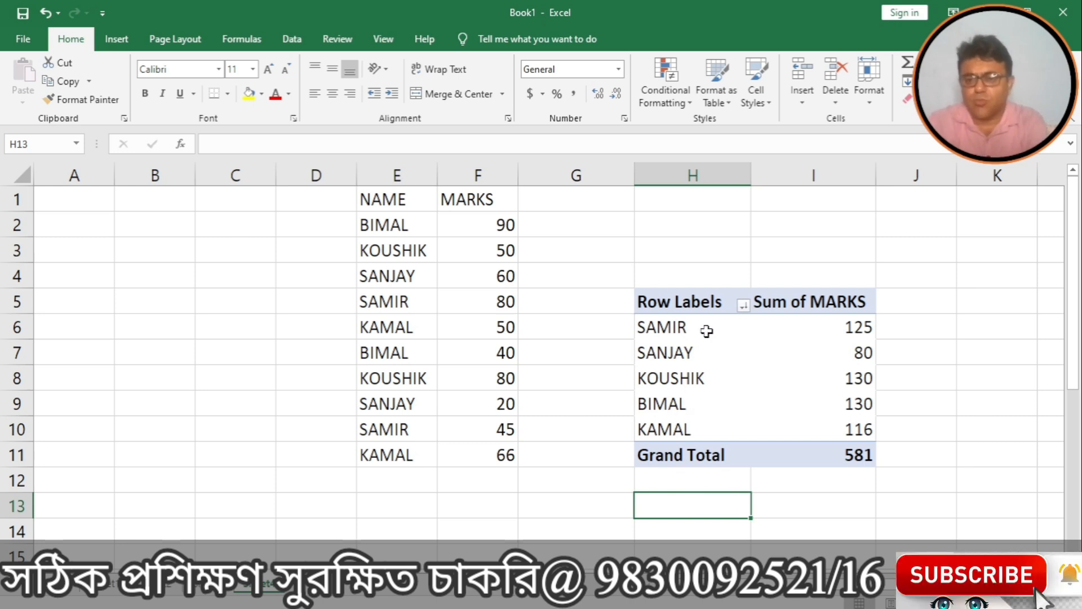
pyautogui.click(744, 306)
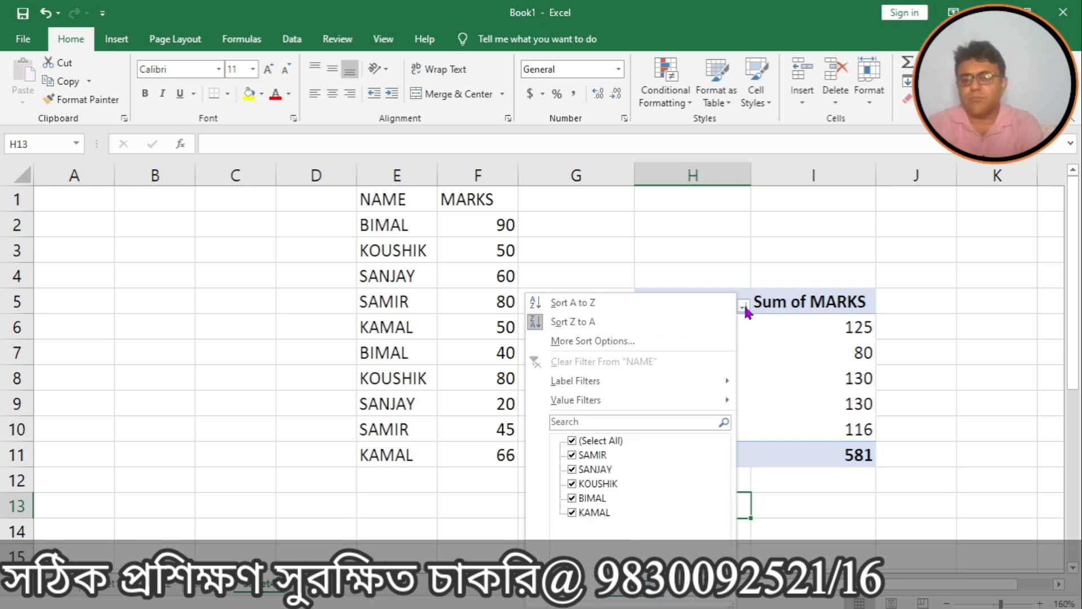
pyautogui.click(572, 305)
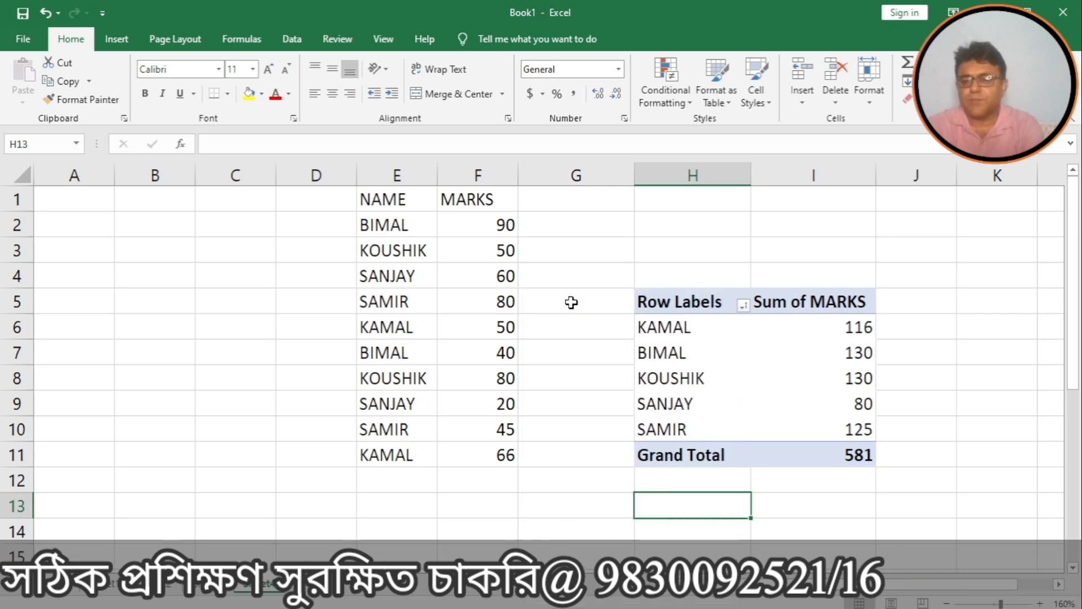
pyautogui.click(744, 305)
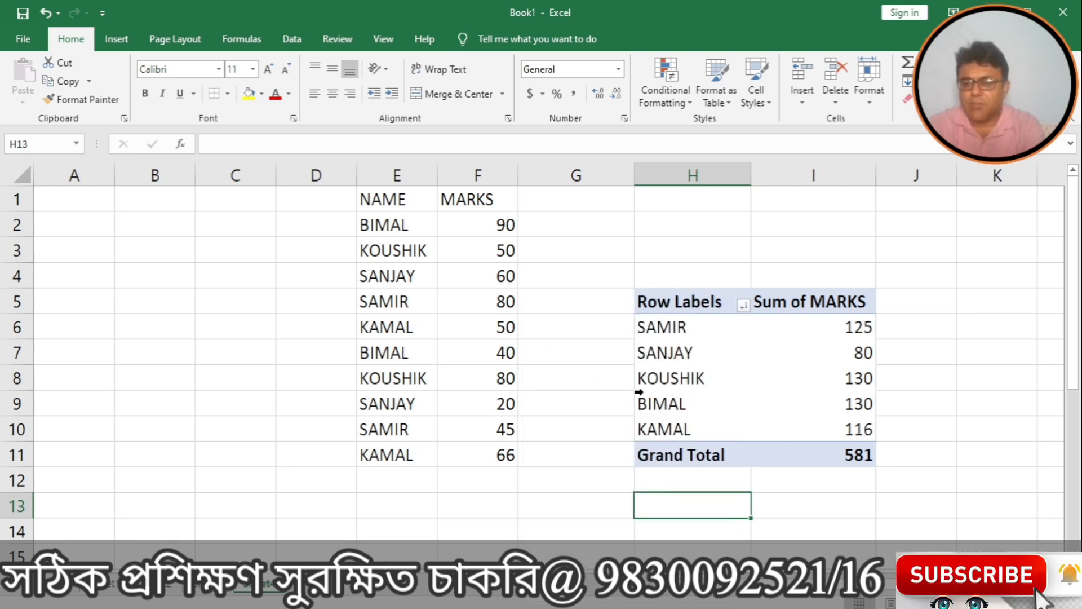
pyautogui.click(791, 500)
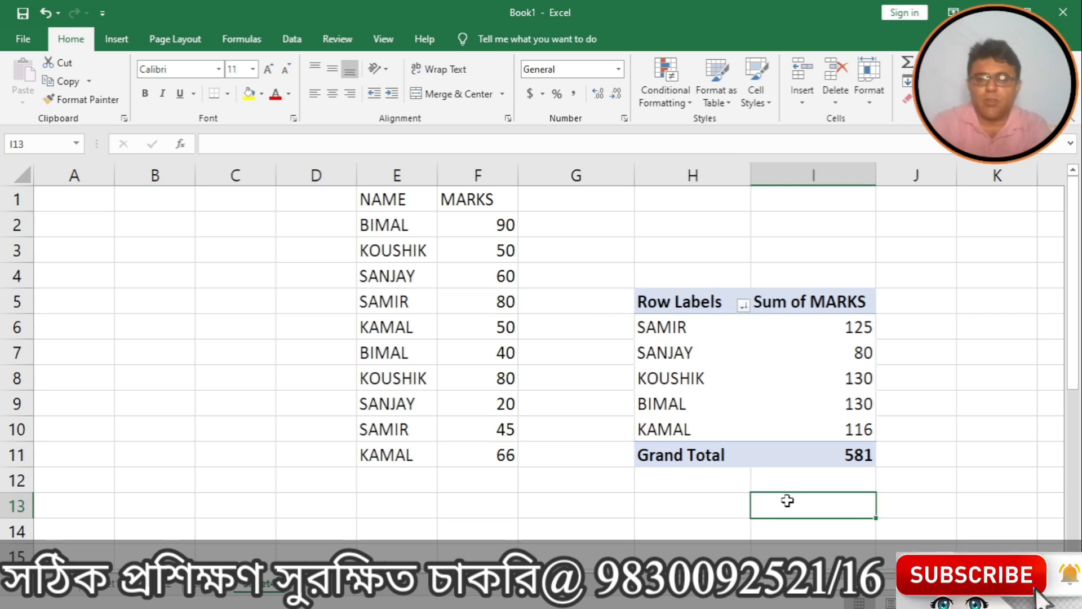
# Delete the entire PivotTable in H5:I11 and select cell J10.
pyautogui.moveTo(682, 302); pyautogui.dragTo(793, 451)
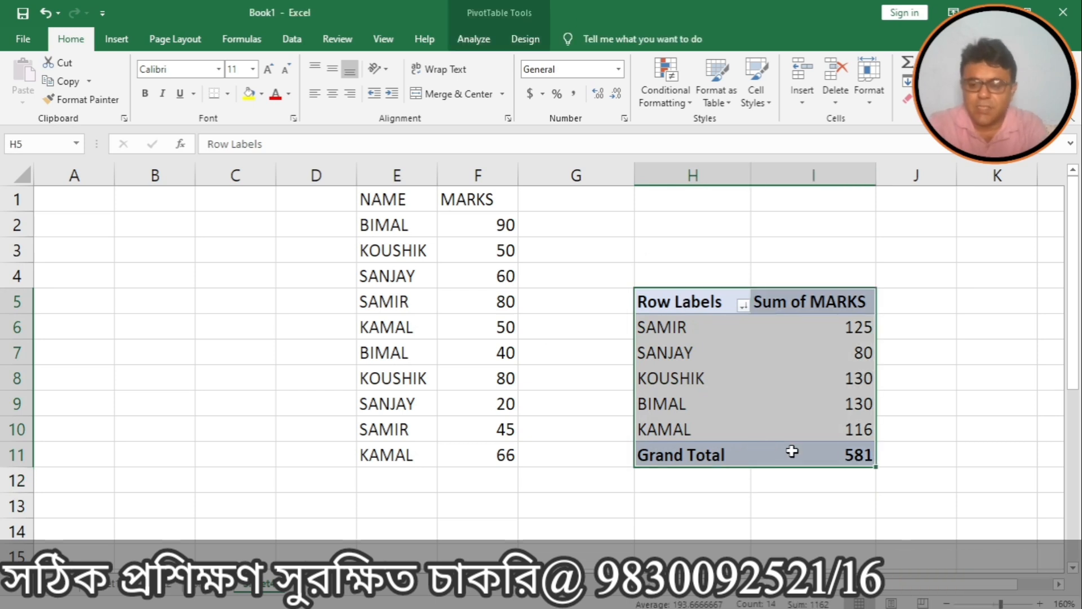
pyautogui.press('Delete')
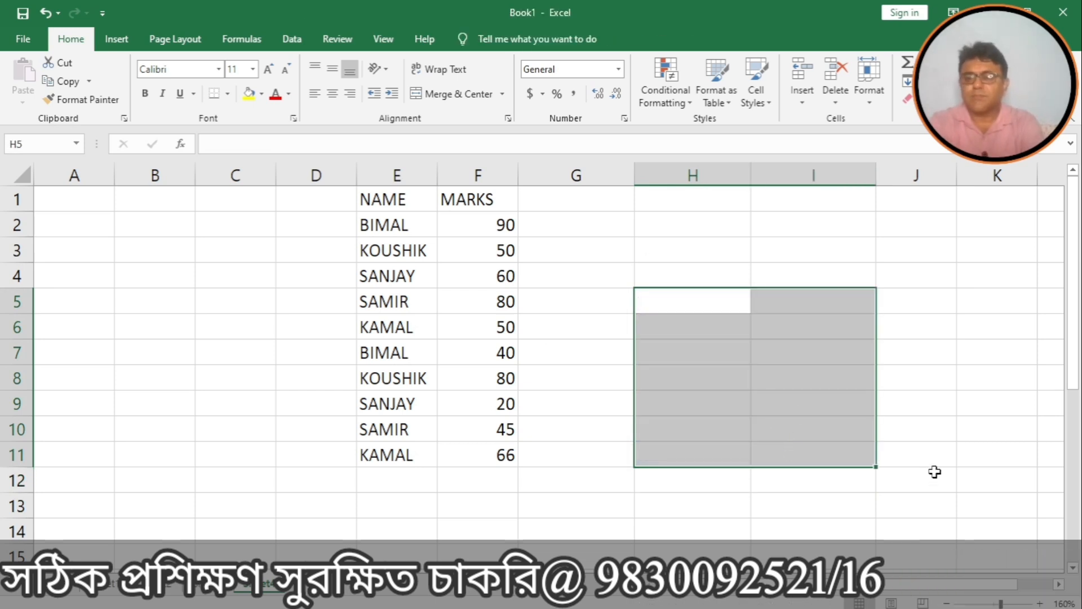
pyautogui.click(949, 430)
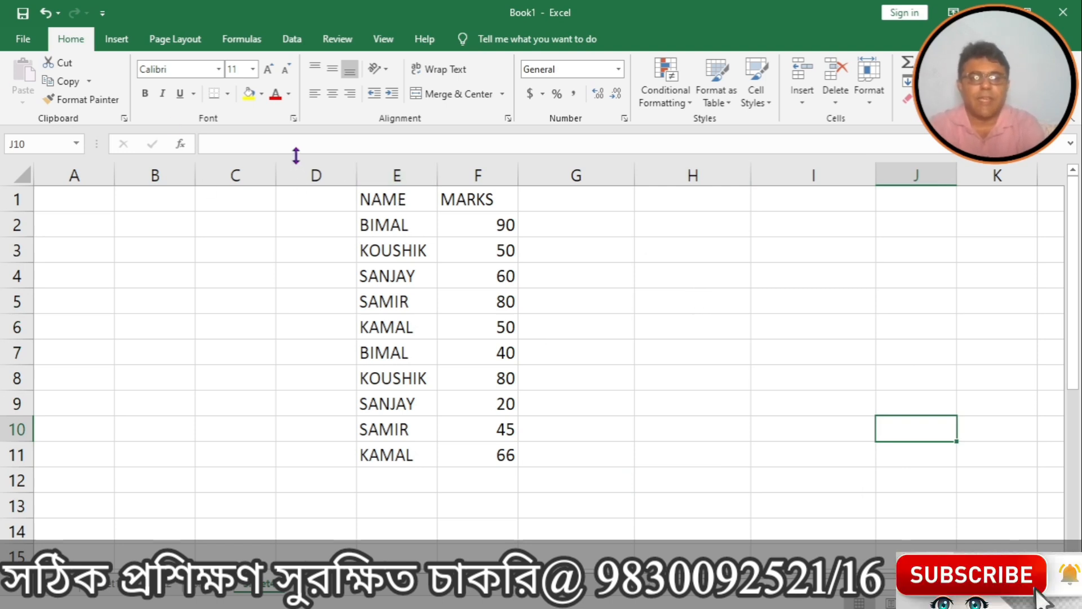
# Start a combined PivotChart and PivotTable using E1:F11 on Sheet4 as the source range.
pyautogui.click(125, 41)
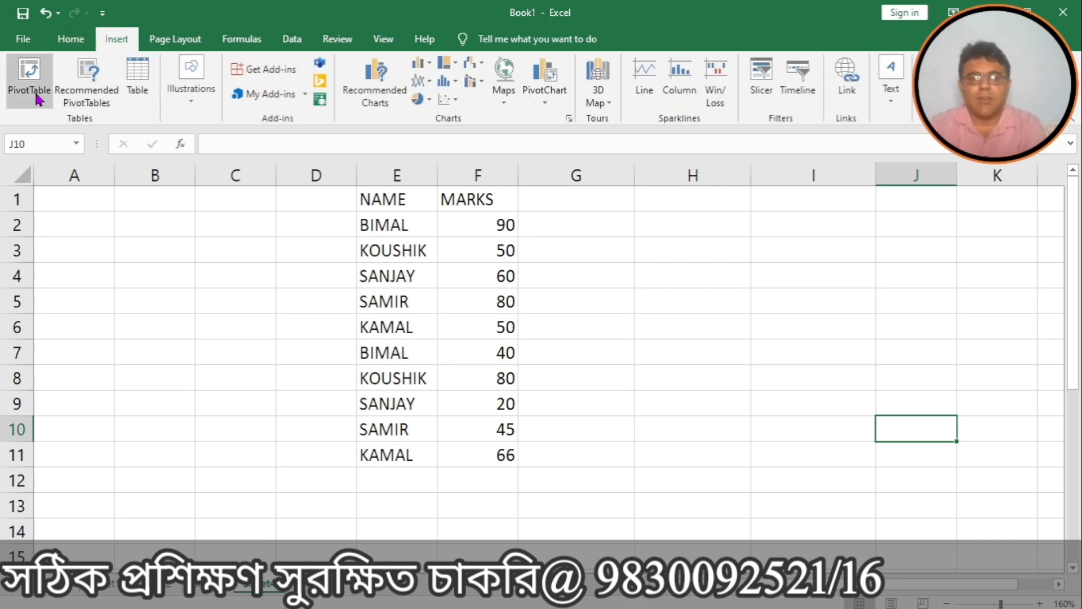
pyautogui.click(539, 92)
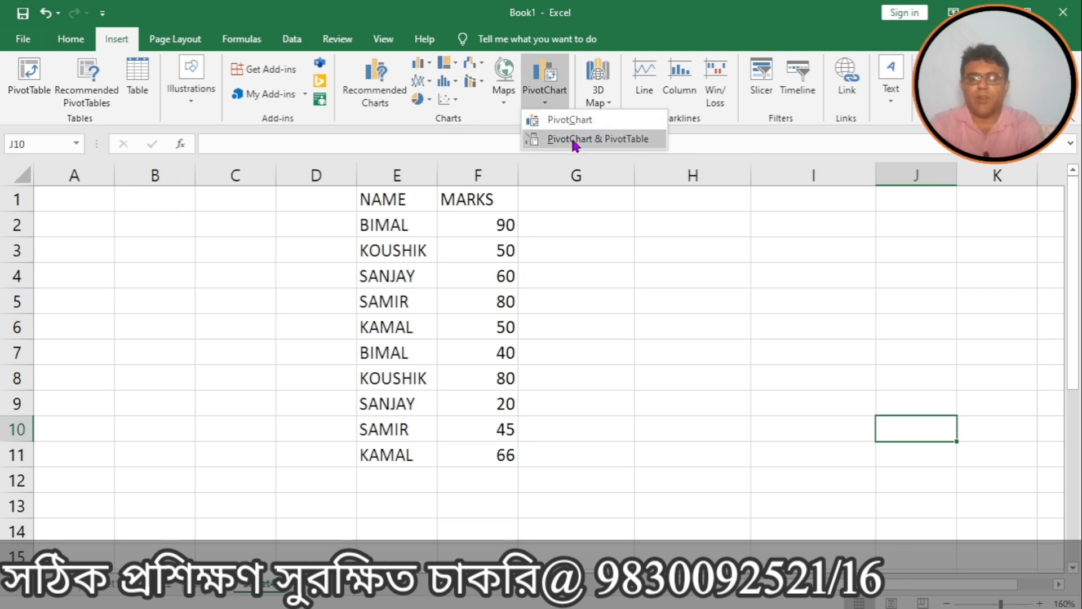
pyautogui.click(613, 141)
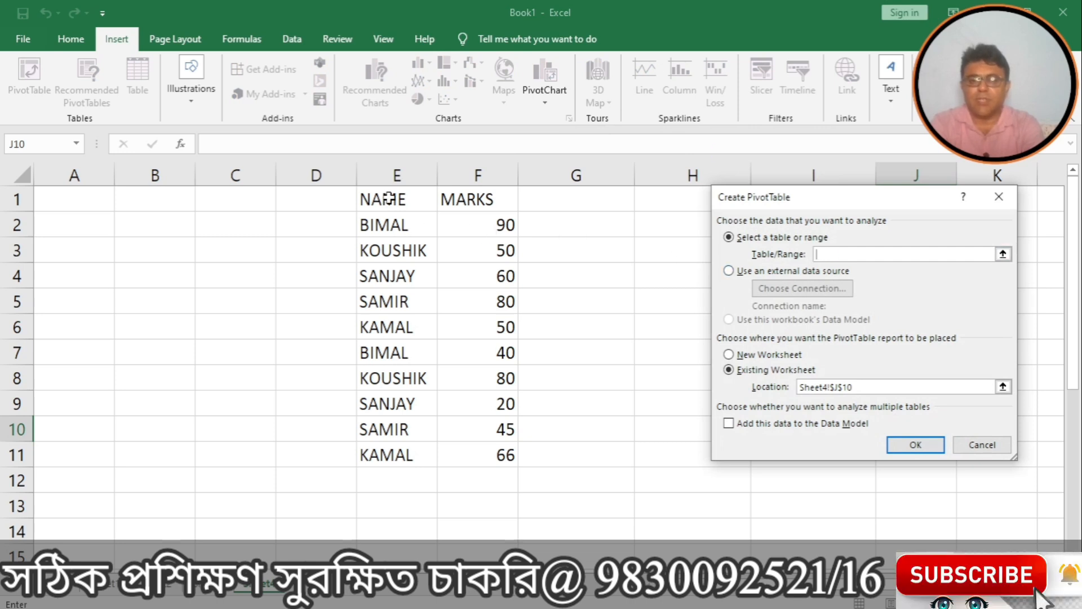
pyautogui.moveTo(407, 202); pyautogui.dragTo(482, 445)
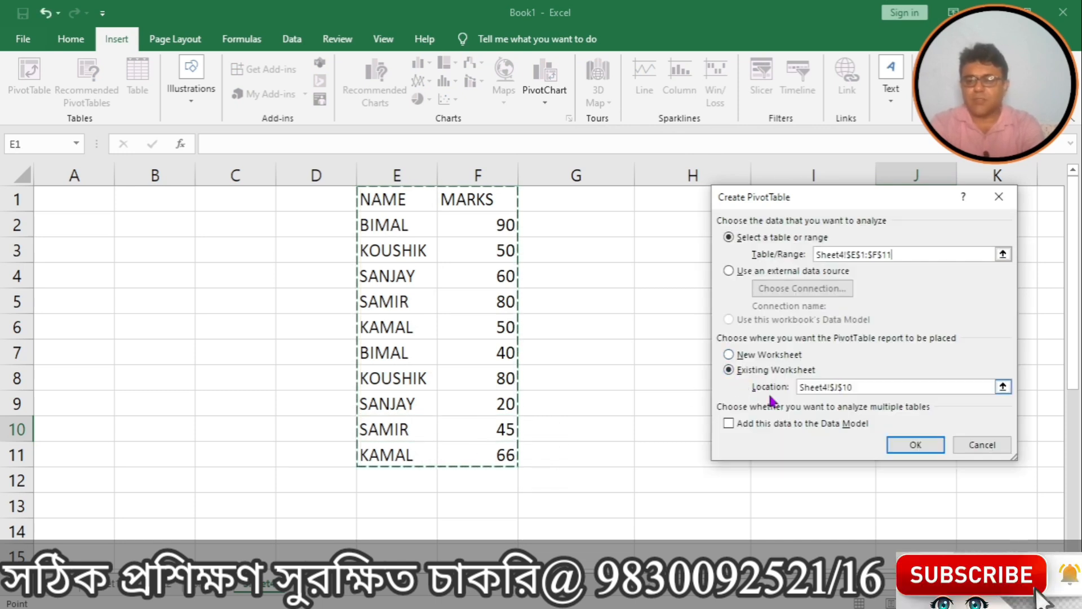
# Try to create the combined report with cell H8 picked in place of the source range.
pyautogui.click(665, 372)
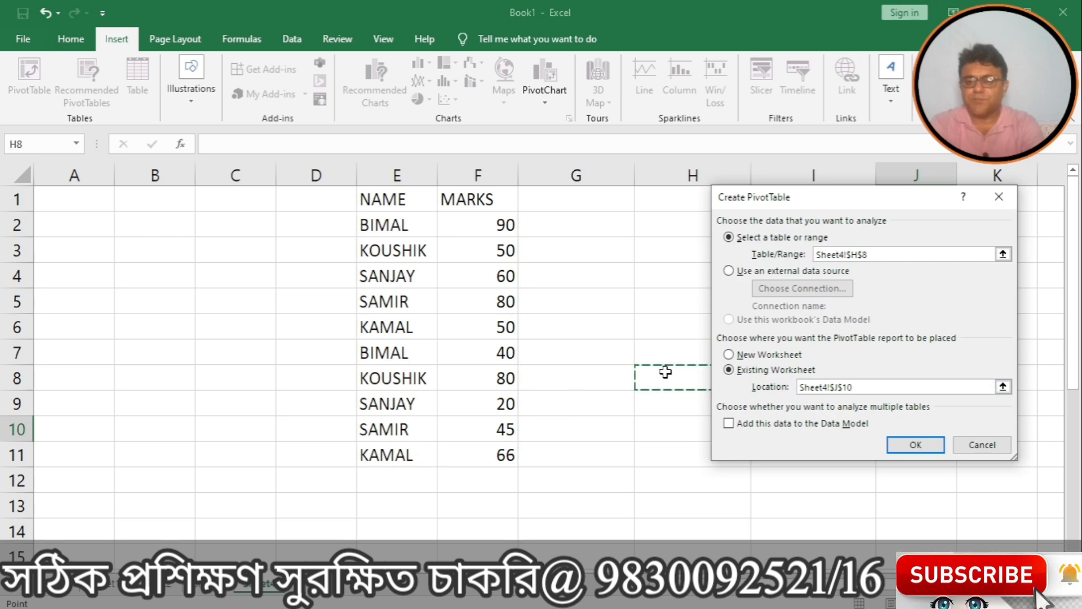
pyautogui.click(916, 446)
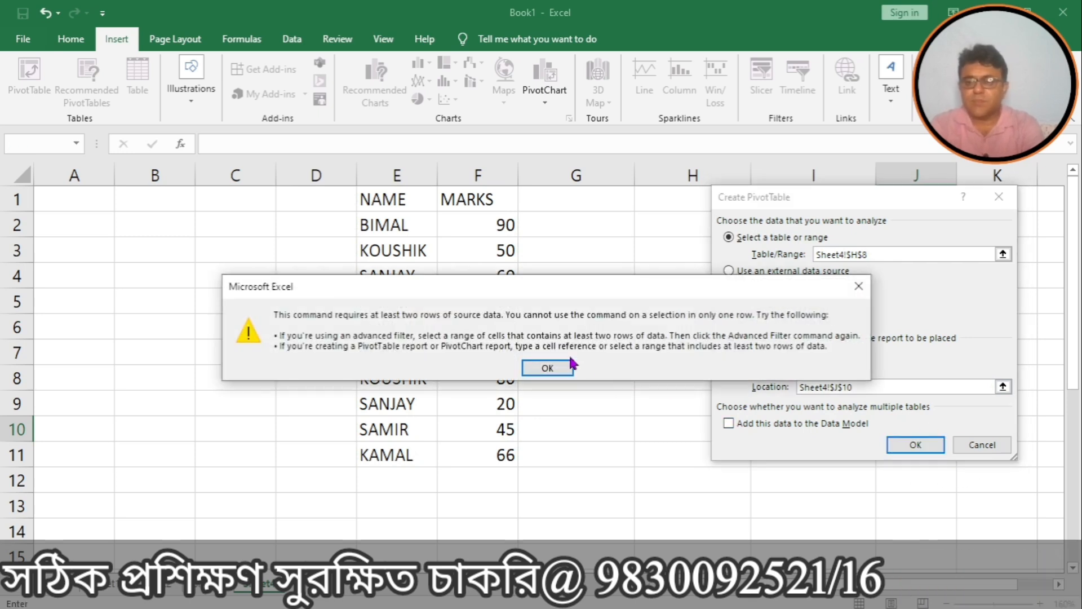
pyautogui.click(534, 369)
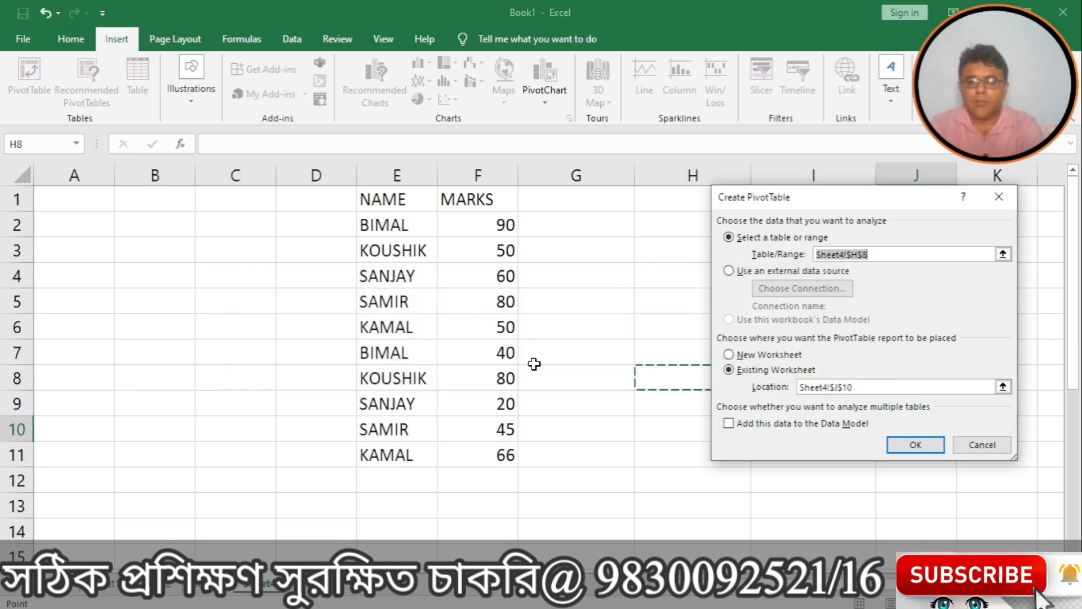
# Clear both the report location and the source range for the new PivotTable.
pyautogui.click(880, 387)
pyautogui.press('BackSpace')
pyautogui.press('BackSpace')
pyautogui.press('BackSpace')
pyautogui.press('BackSpace')
pyautogui.press('BackSpace')
pyautogui.press('BackSpace')
pyautogui.press('BackSpace')
pyautogui.press('BackSpace')
pyautogui.press('BackSpace')
pyautogui.press('BackSpace')
pyautogui.press('BackSpace')
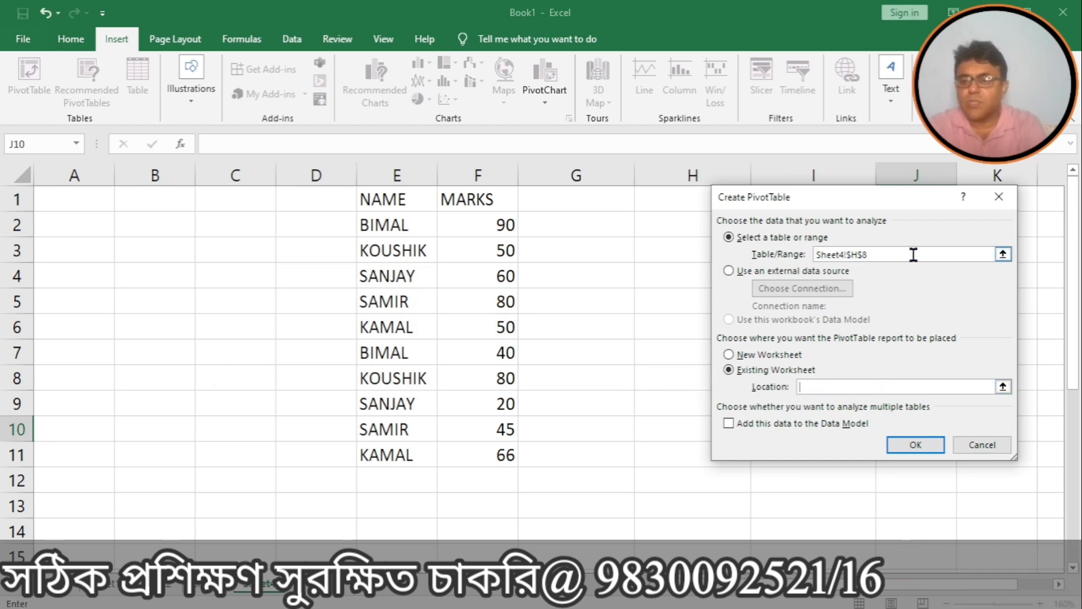
pyautogui.press('BackSpace')
pyautogui.press('BackSpace')
pyautogui.press('BackSpace')
pyautogui.press('BackSpace')
pyautogui.press('BackSpace')
pyautogui.press('BackSpace')
pyautogui.press('BackSpace')
pyautogui.press('BackSpace')
pyautogui.press('BackSpace')
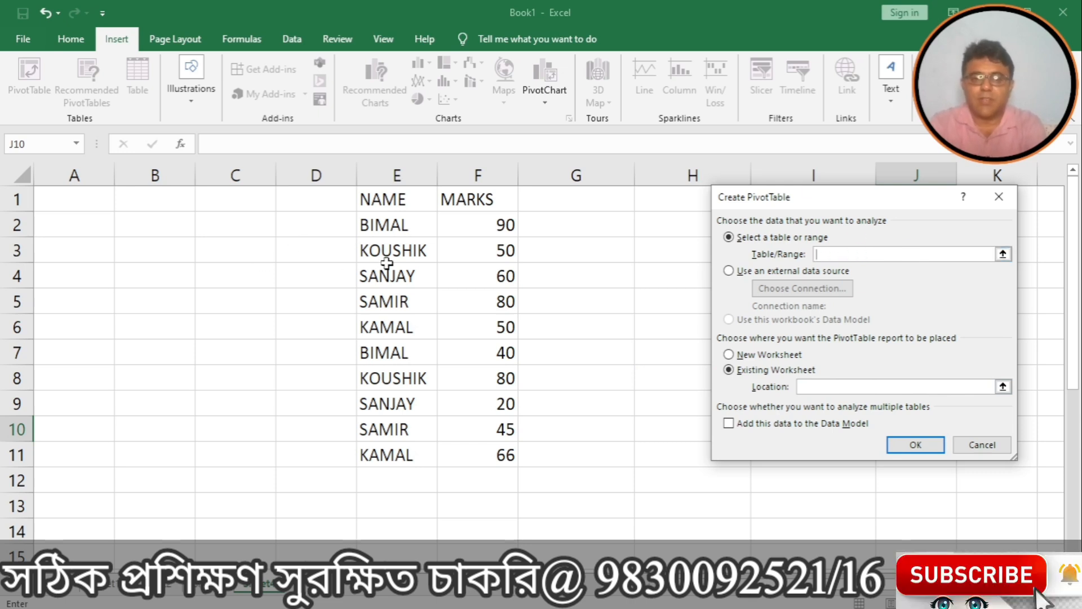
# Set the source range to Sheet4!$E$1:$F$11 and the existing-worksheet location to H8, and create the PivotChart and PivotTable.
pyautogui.moveTo(398, 199); pyautogui.dragTo(482, 446)
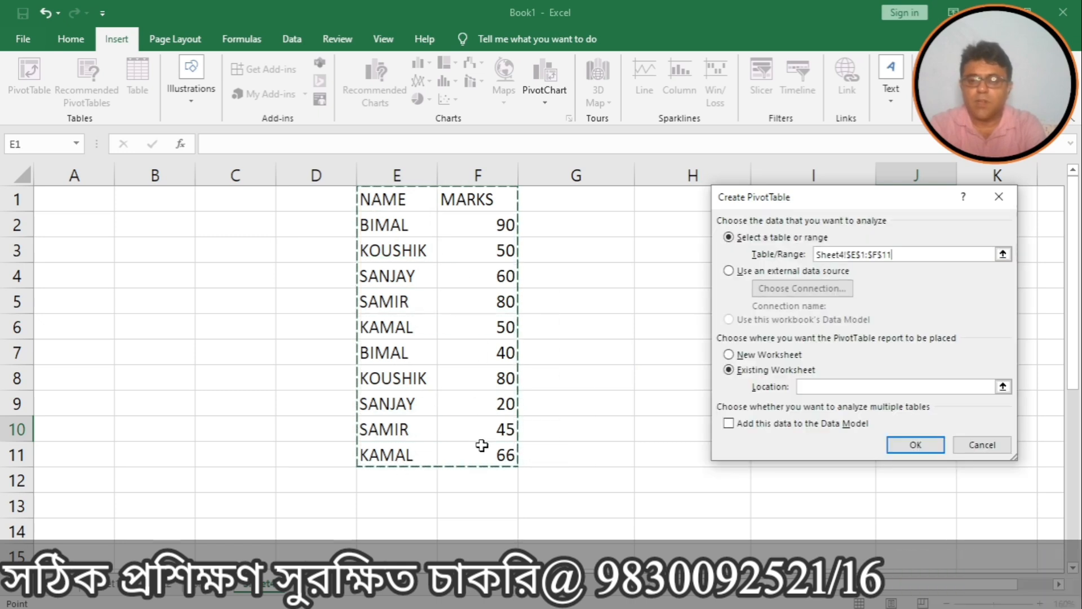
pyautogui.click(800, 386)
pyautogui.click(655, 376)
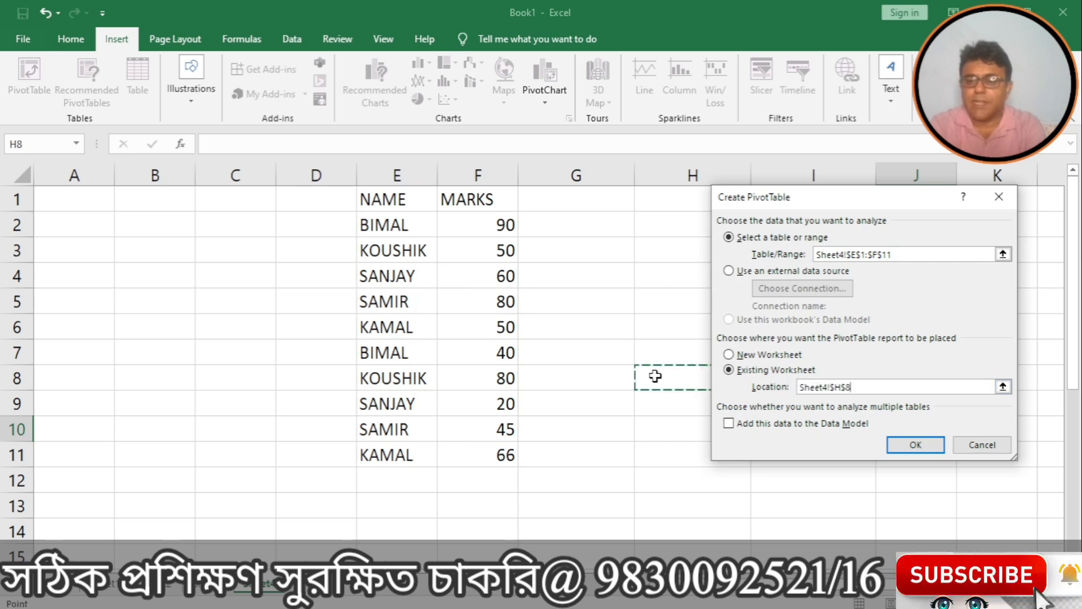
pyautogui.click(907, 448)
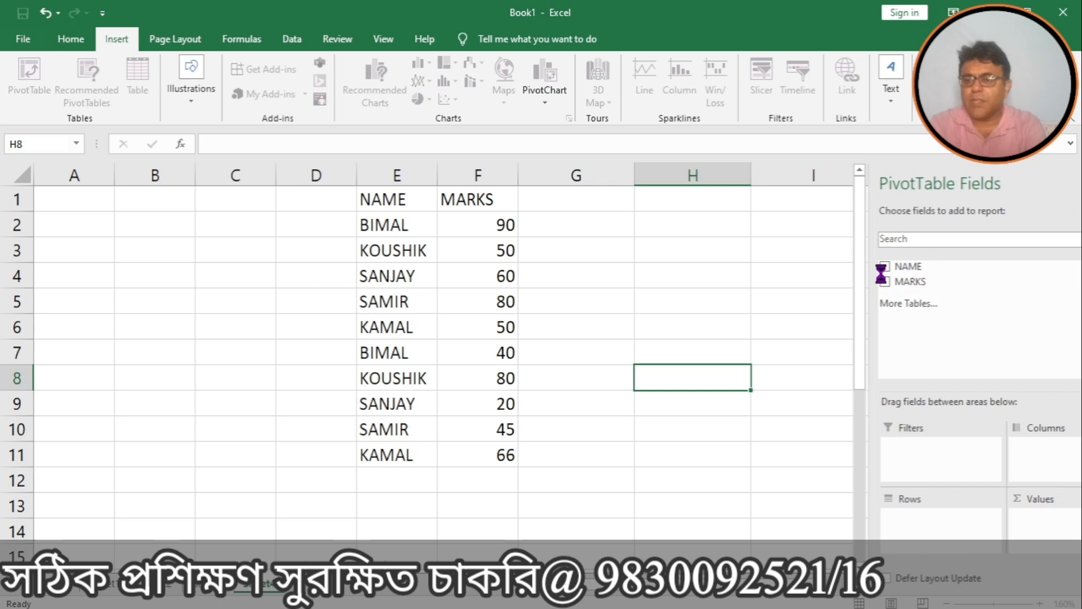
# Add the NAME and MARKS fields to the PivotChart report and select cell I3.
pyautogui.click(824, 265)
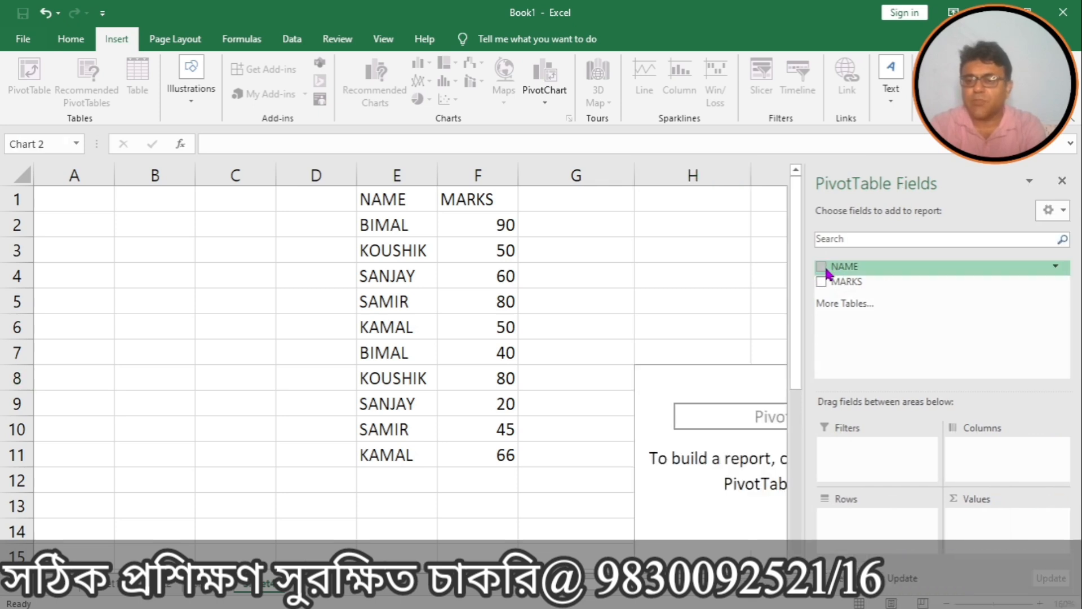
pyautogui.click(820, 282)
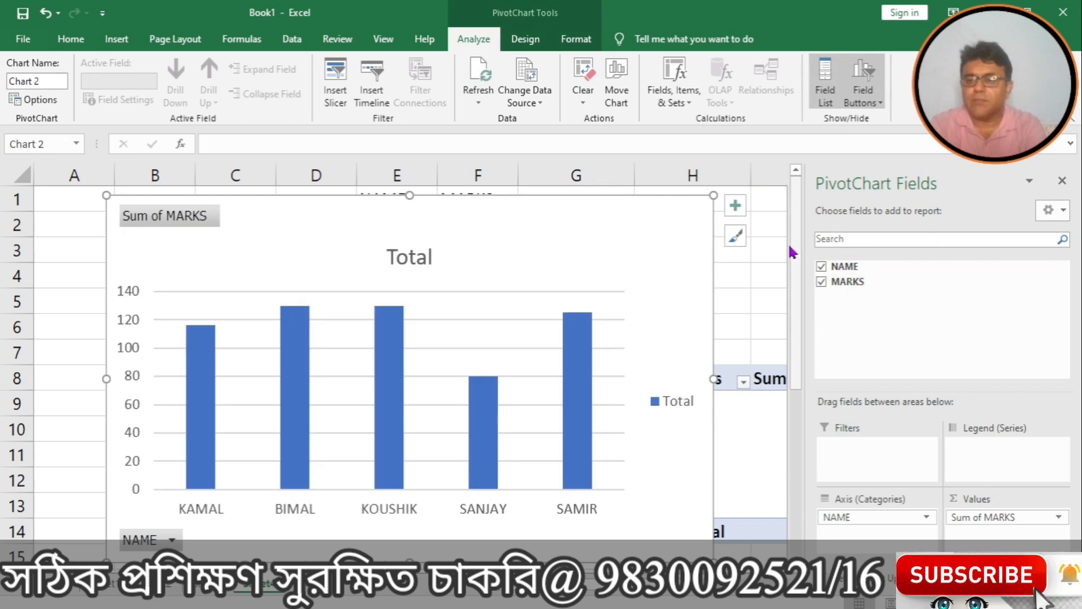
pyautogui.click(767, 243)
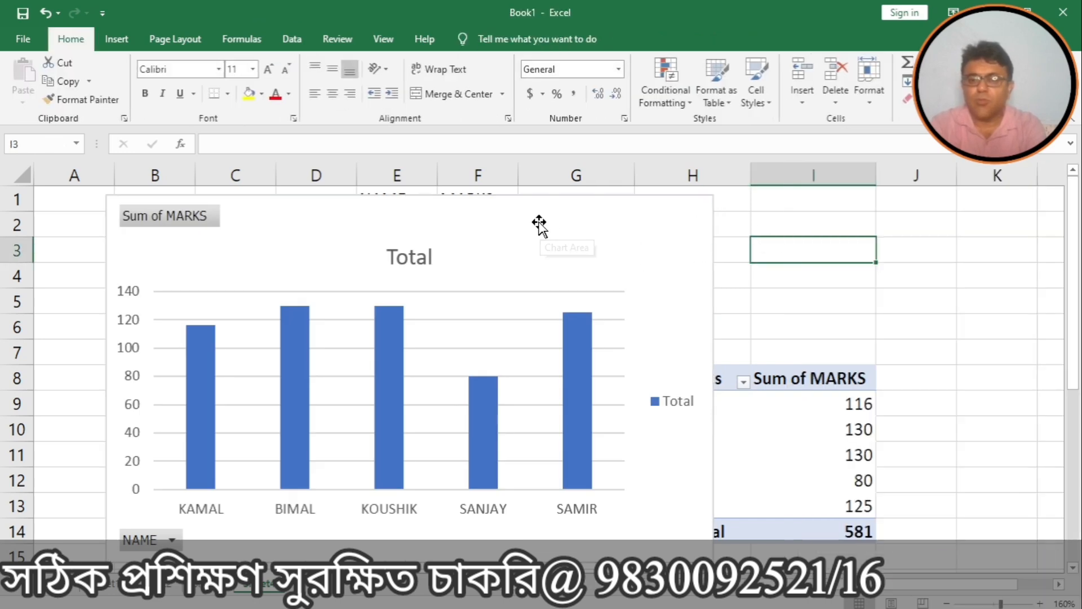
# Move the PivotChart so its upper corner starts at about column D, row 2, and deselect it.
pyautogui.click(539, 222)
pyautogui.moveTo(539, 222); pyautogui.dragTo(679, 235)
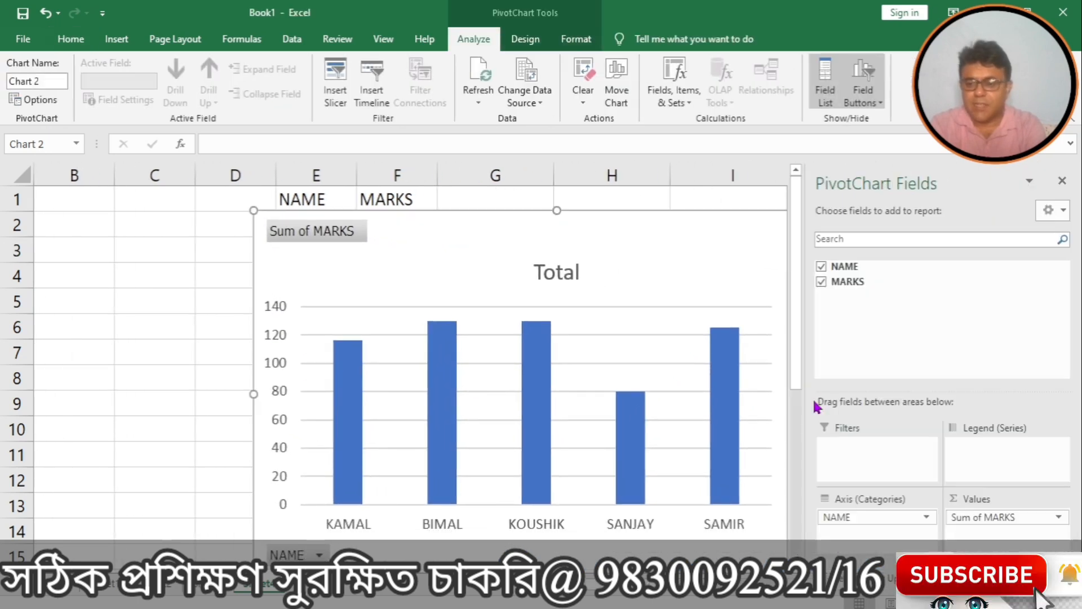
pyautogui.click(157, 346)
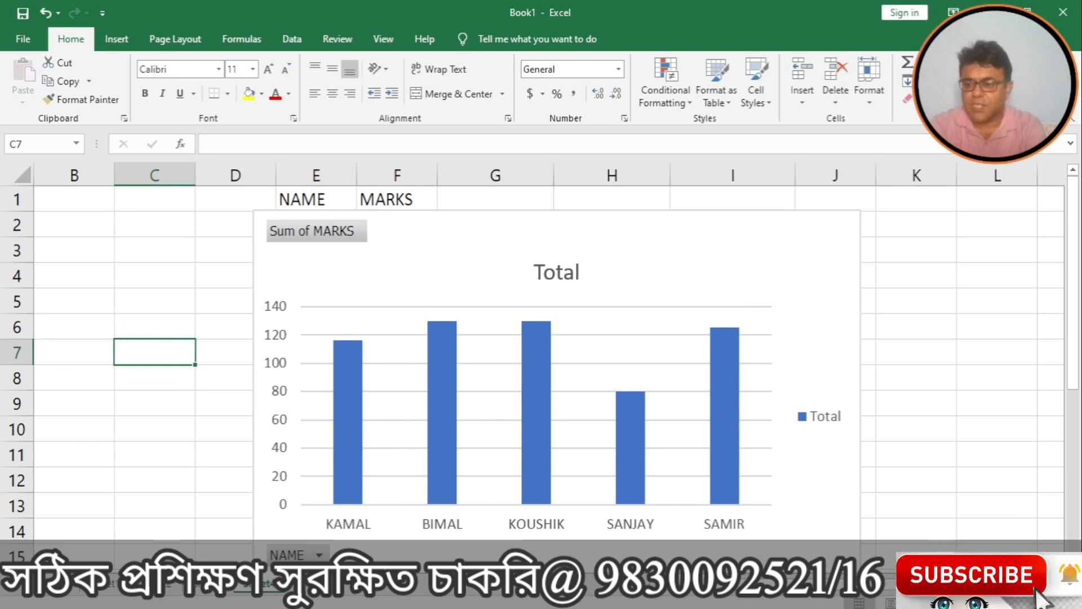
# Hide the PivotChart field list and shrink the chart so it ends at about column H, row 9.
pyautogui.scroll(-2, 695, 380)
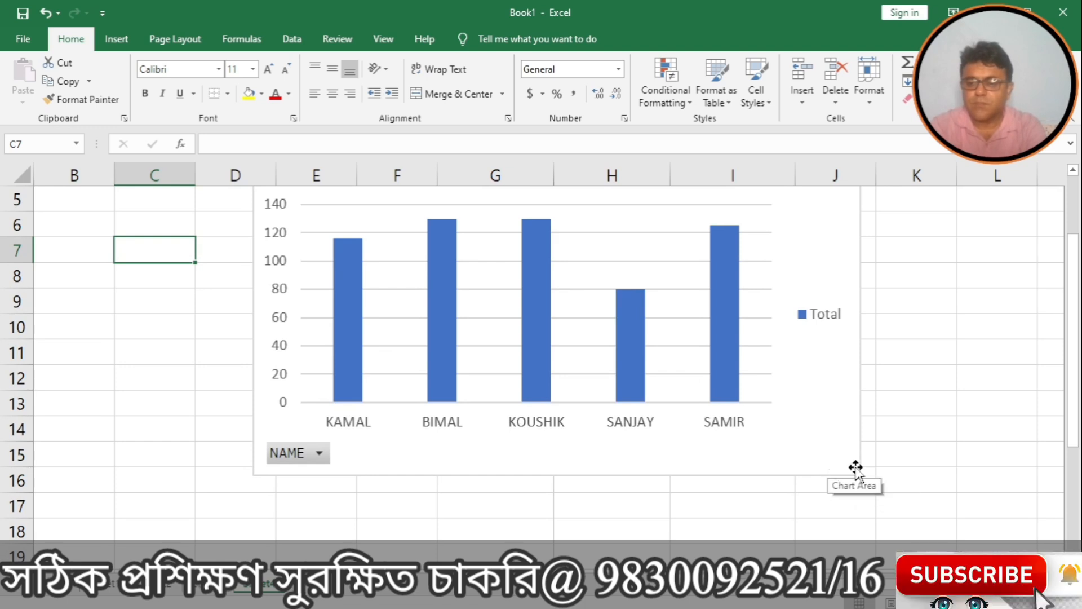
pyautogui.click(747, 419)
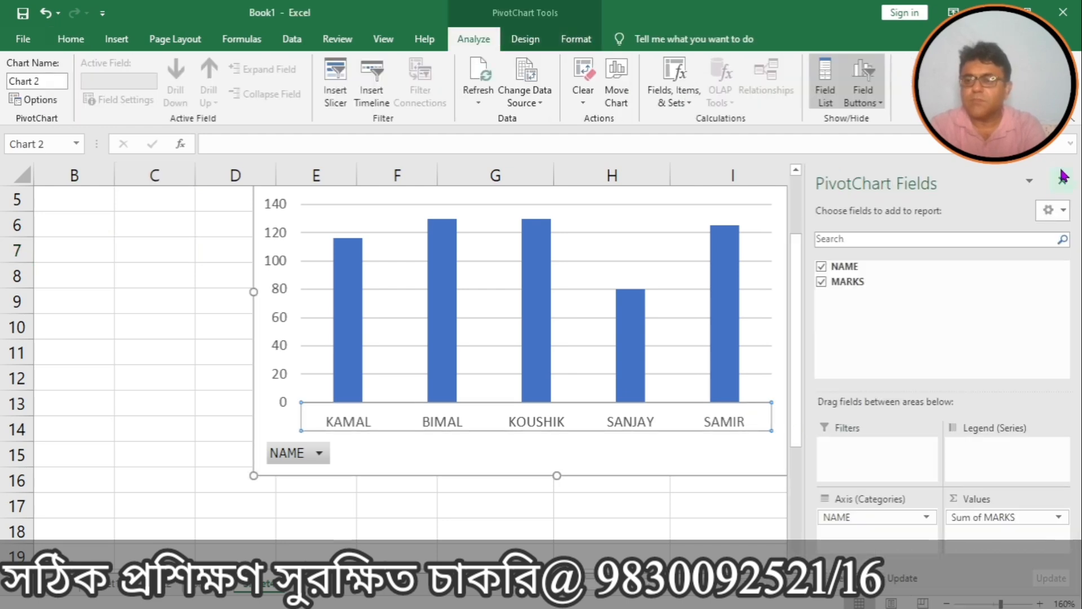
pyautogui.click(1062, 179)
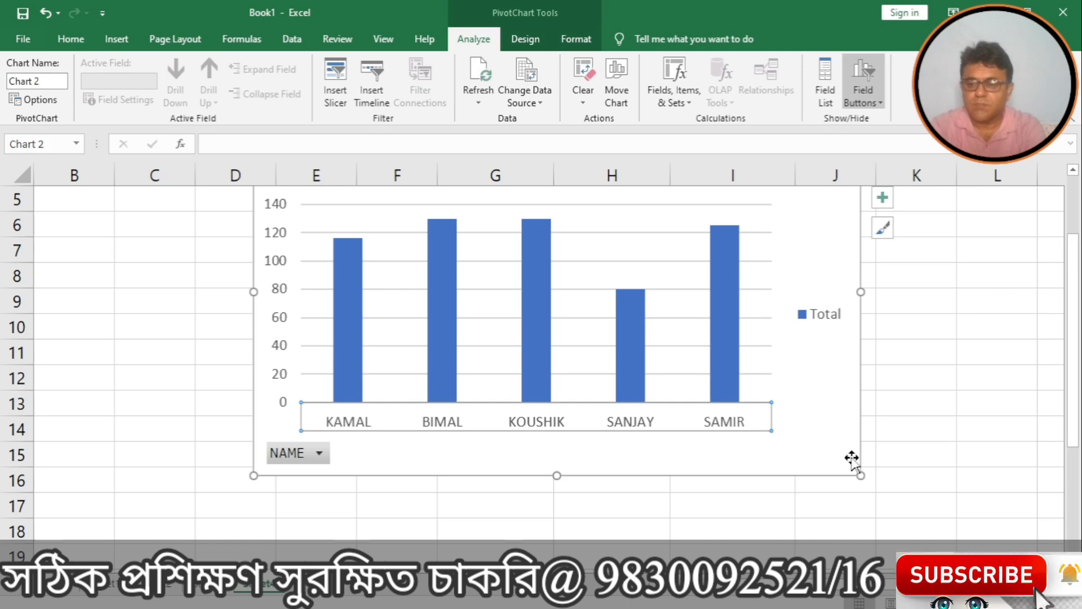
pyautogui.moveTo(861, 475); pyautogui.dragTo(583, 308)
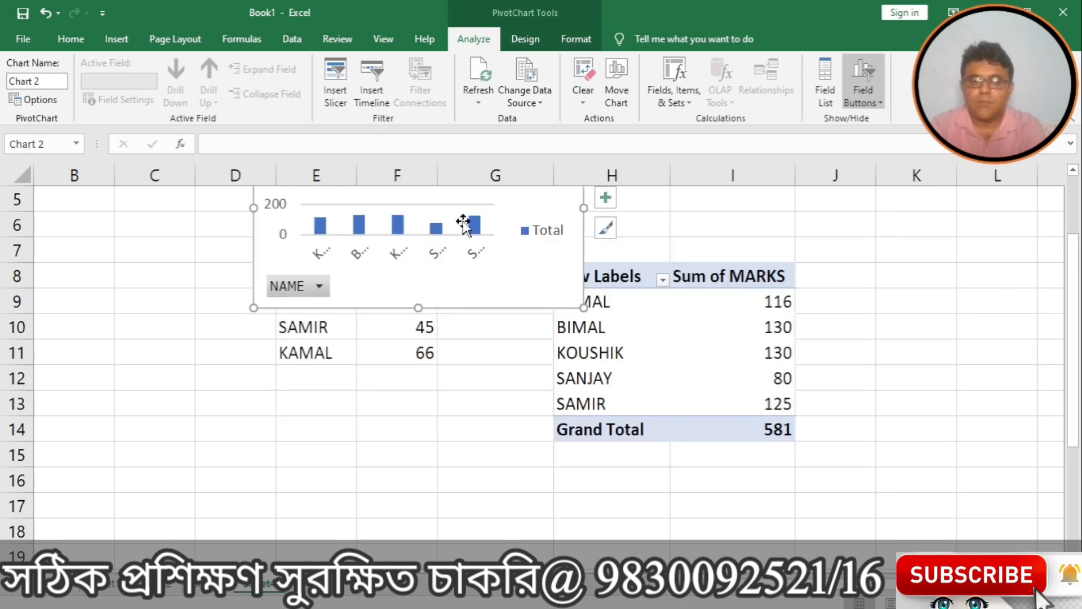
# Move the PivotChart below the names-and-marks data and extend its upper edge to about row 7.
pyautogui.moveTo(512, 203)
pyautogui.mouseDown()
pyautogui.moveTo(453, 473)
pyautogui.moveTo(451, 456)
pyautogui.mouseUp()
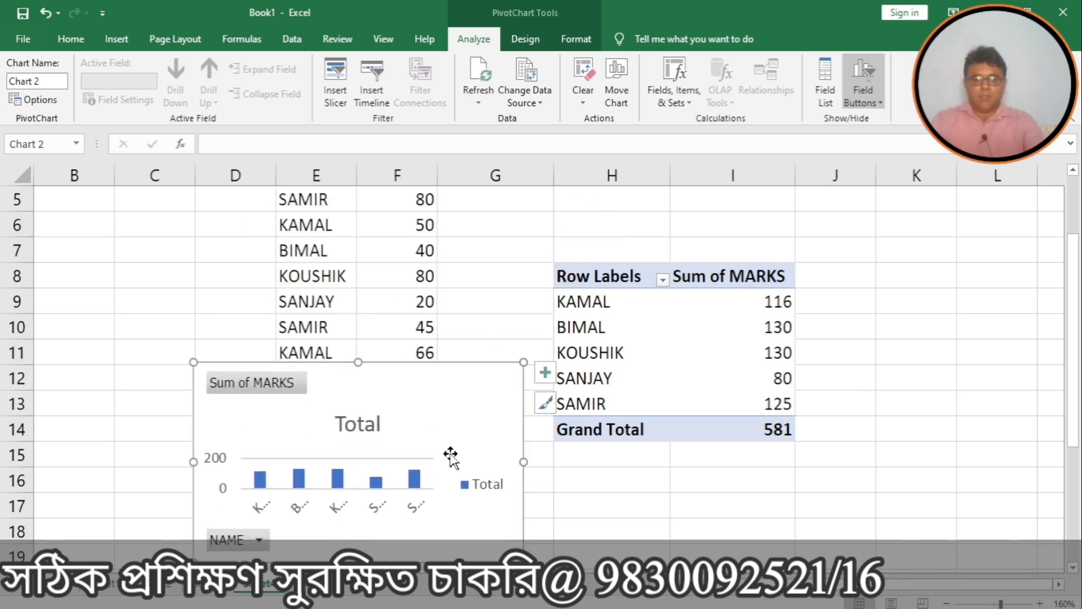
pyautogui.moveTo(391, 381); pyautogui.dragTo(382, 418)
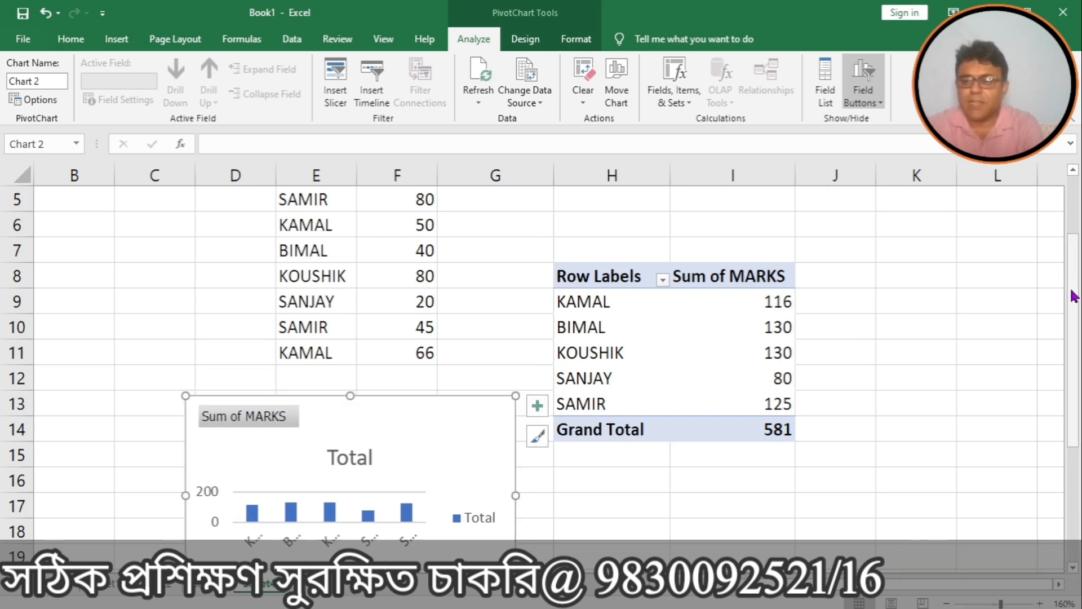
pyautogui.moveTo(1078, 296)
pyautogui.mouseDown()
pyautogui.moveTo(1073, 213)
pyautogui.moveTo(1080, 310)
pyautogui.mouseUp()
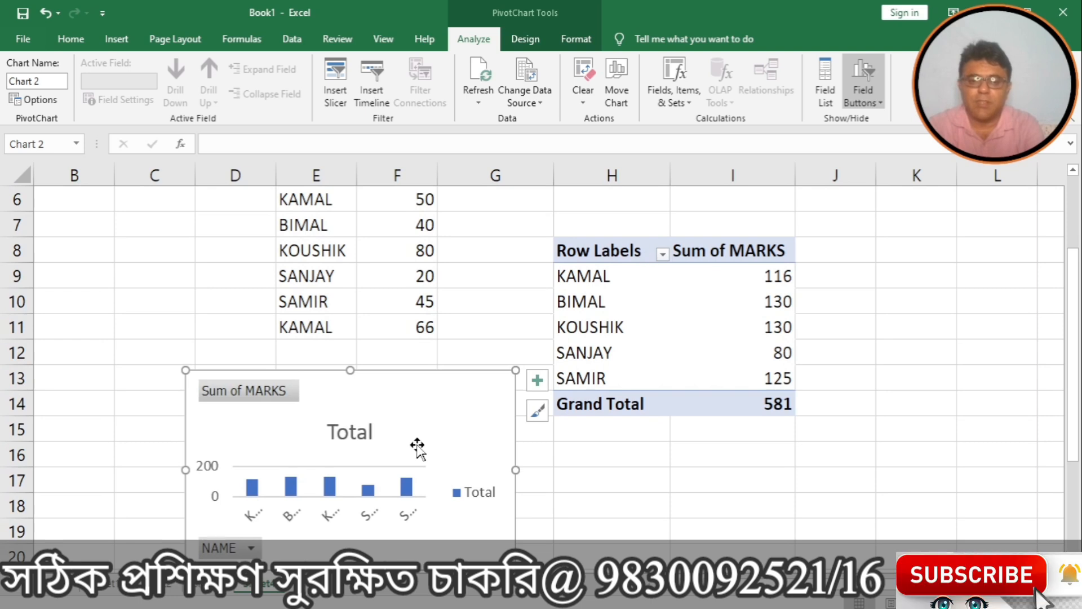
pyautogui.moveTo(351, 370); pyautogui.dragTo(369, 218)
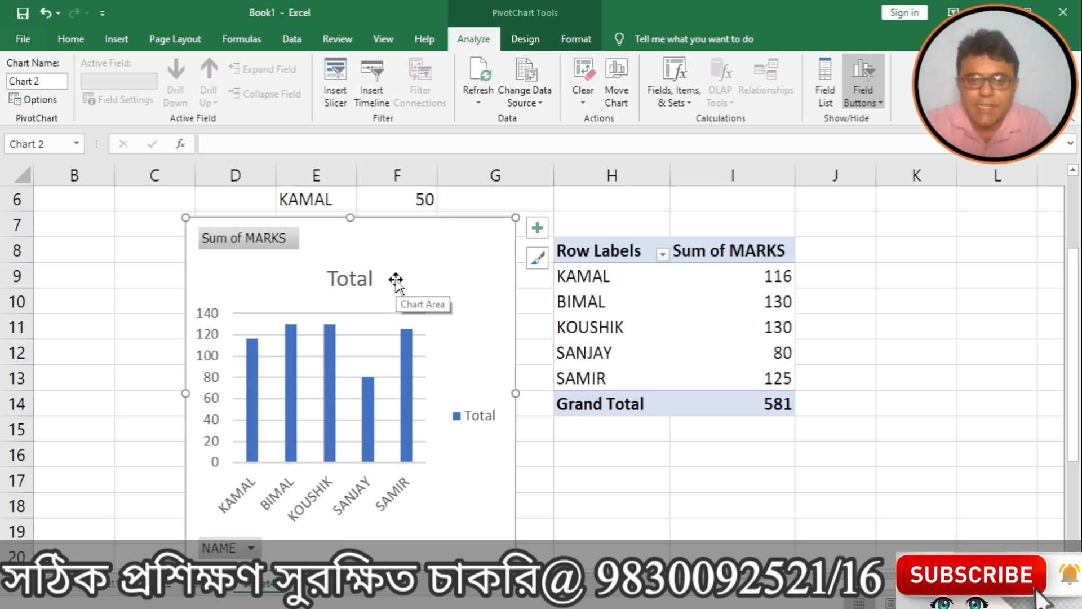
# Delete the PivotChart and the PivotTable in H8:I14.
pyautogui.press('Delete')
pyautogui.click(566, 260)
pyautogui.moveTo(567, 261); pyautogui.dragTo(648, 399)
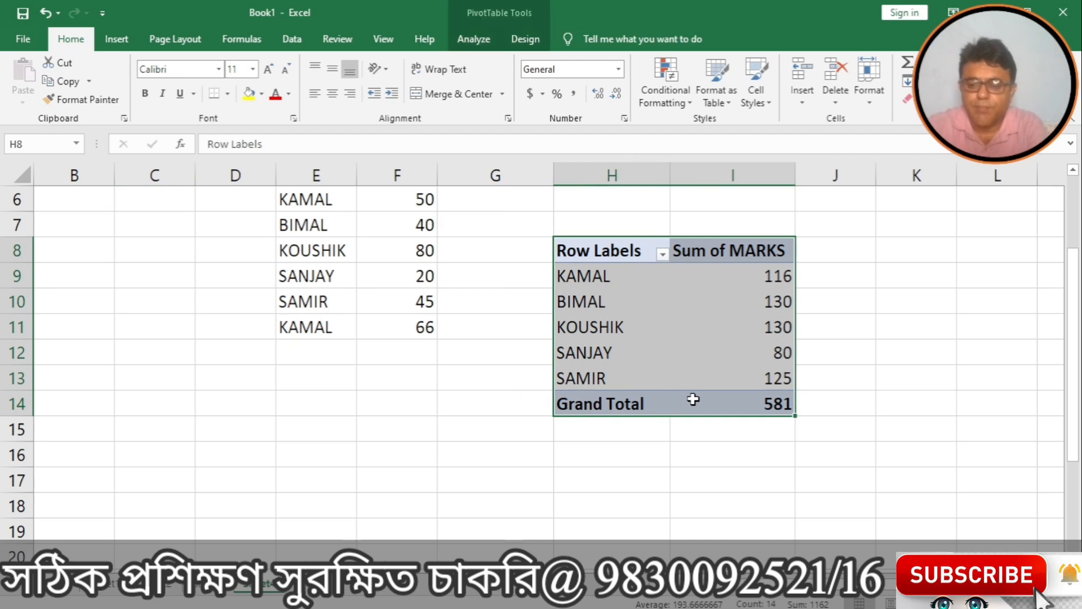
pyautogui.press('Delete')
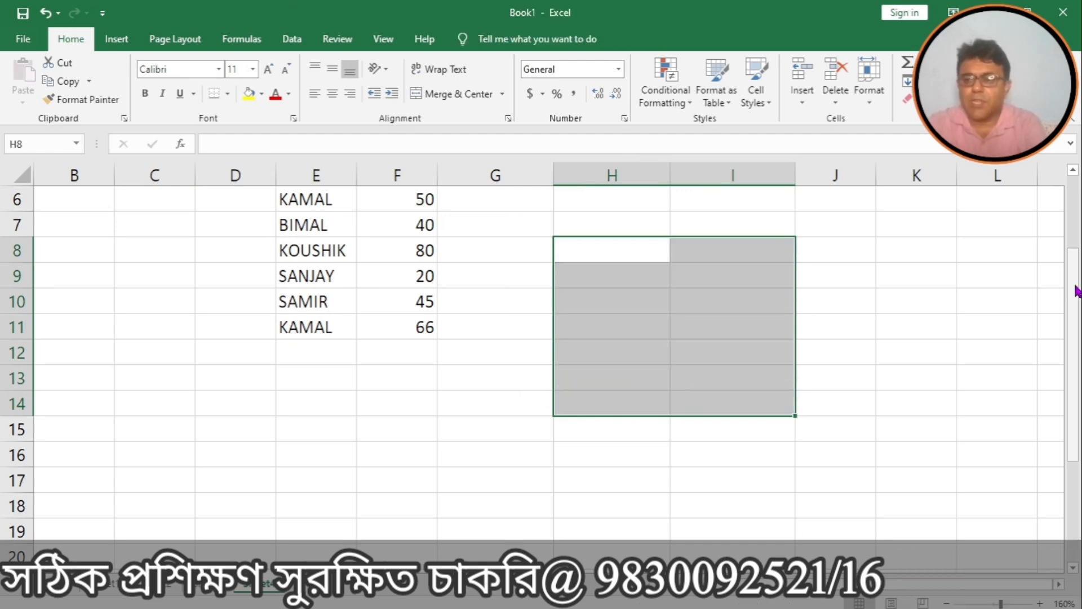
pyautogui.moveTo(1076, 290); pyautogui.dragTo(1074, 178)
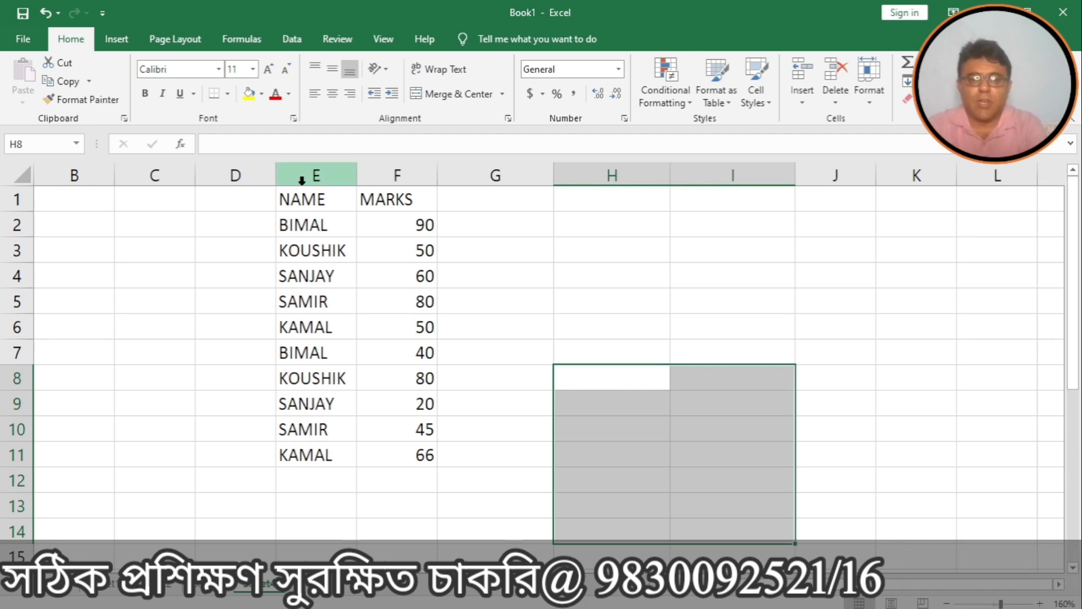
# Start a combined PivotChart and PivotTable, using the names-and-marks range Sheet4!$E$1:$F$11 as its source.
pyautogui.moveTo(304, 201); pyautogui.dragTo(374, 447)
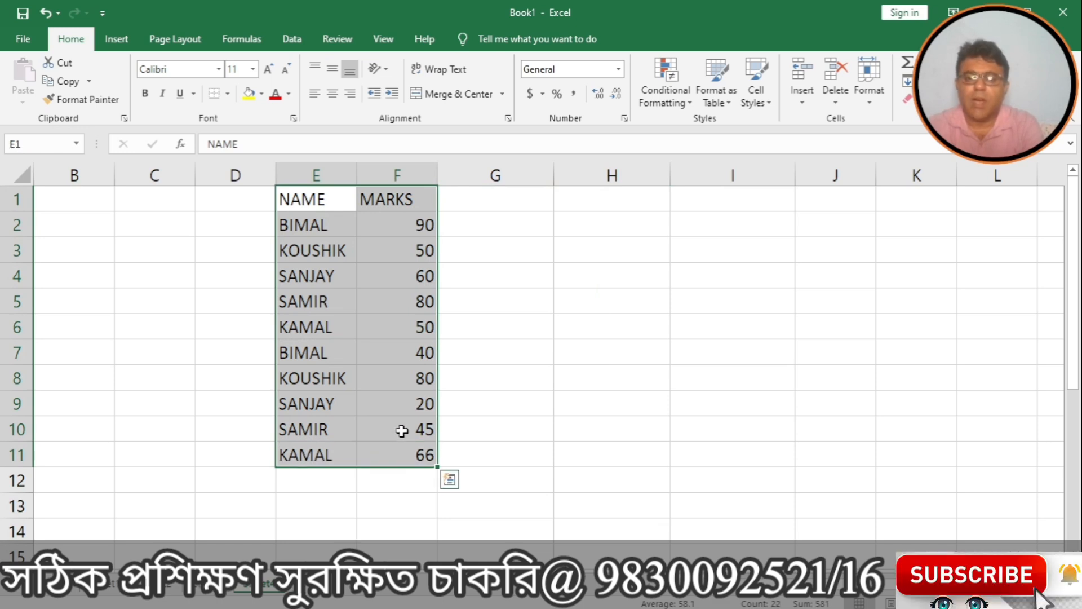
pyautogui.click(569, 386)
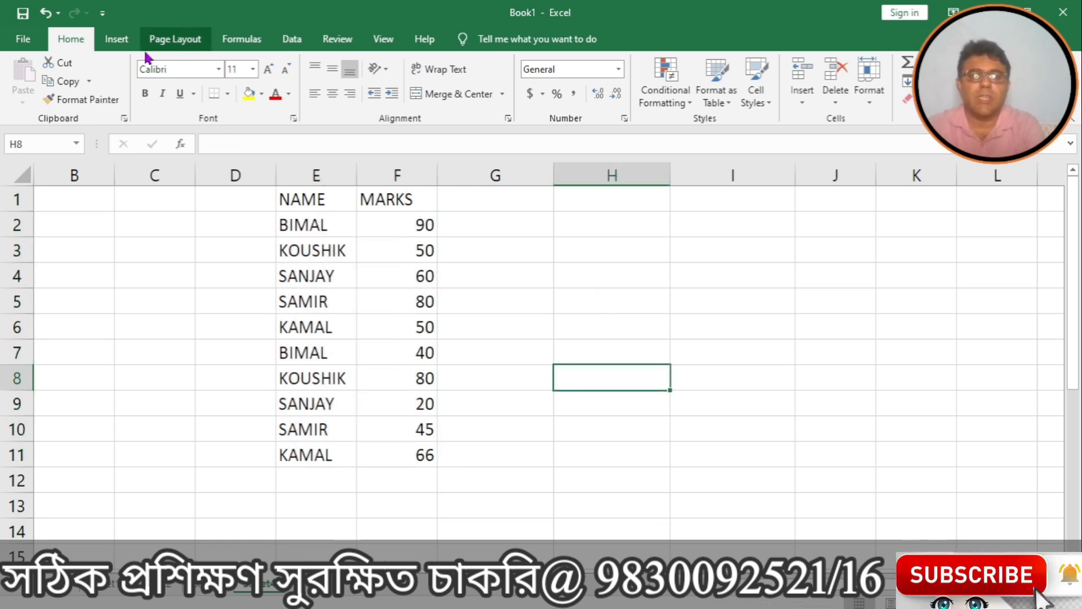
pyautogui.click(115, 39)
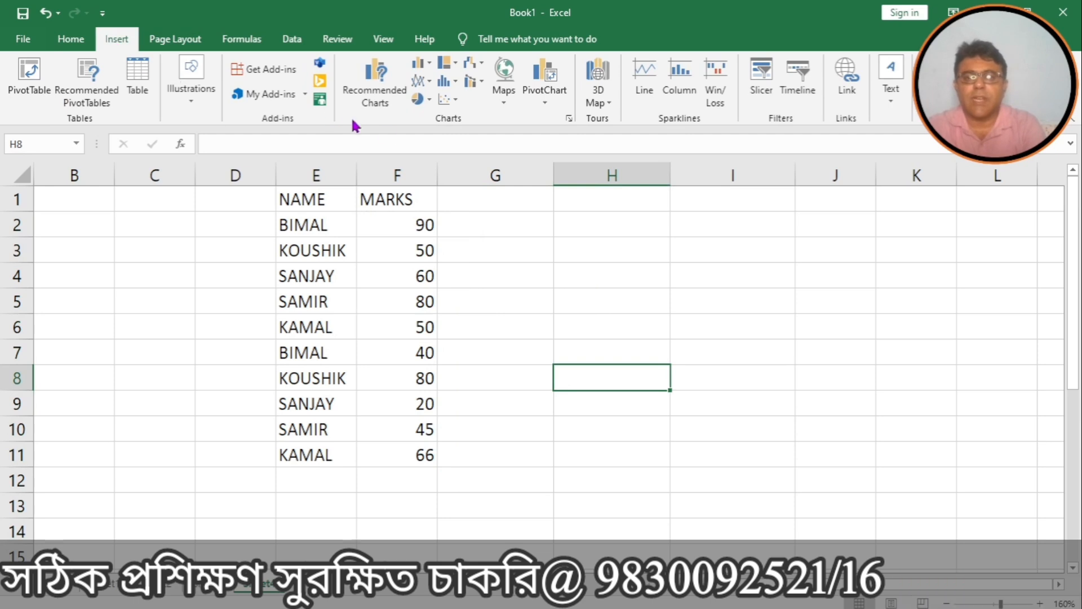
pyautogui.click(545, 97)
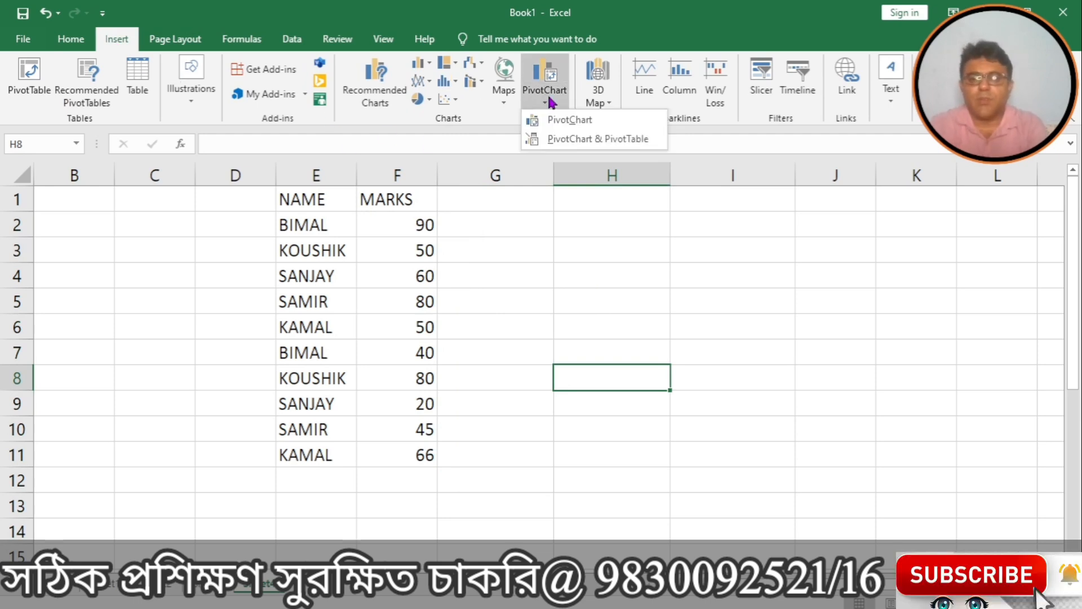
pyautogui.click(637, 141)
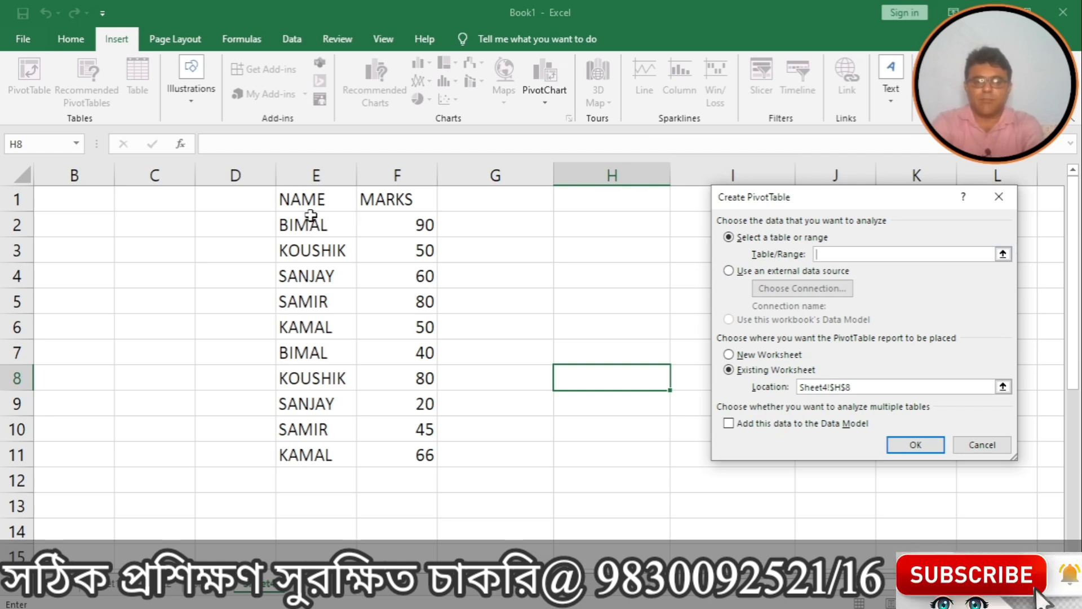
pyautogui.moveTo(322, 197); pyautogui.dragTo(415, 451)
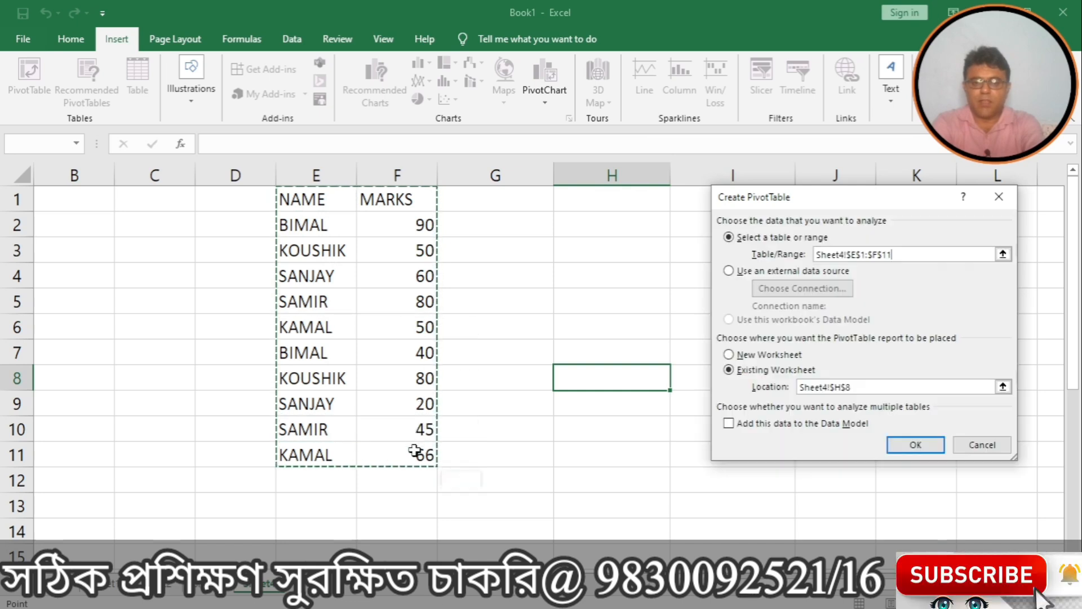
# Set the report location to cell H7 of the existing worksheet and create the PivotChart and PivotTable.
pyautogui.click(861, 385)
pyautogui.press('BackSpace')
pyautogui.press('BackSpace')
pyautogui.press('BackSpace')
pyautogui.press('BackSpace')
pyautogui.press('BackSpace')
pyautogui.press('BackSpace')
pyautogui.press('BackSpace')
pyautogui.press('BackSpace')
pyautogui.press('BackSpace')
pyautogui.press('BackSpace')
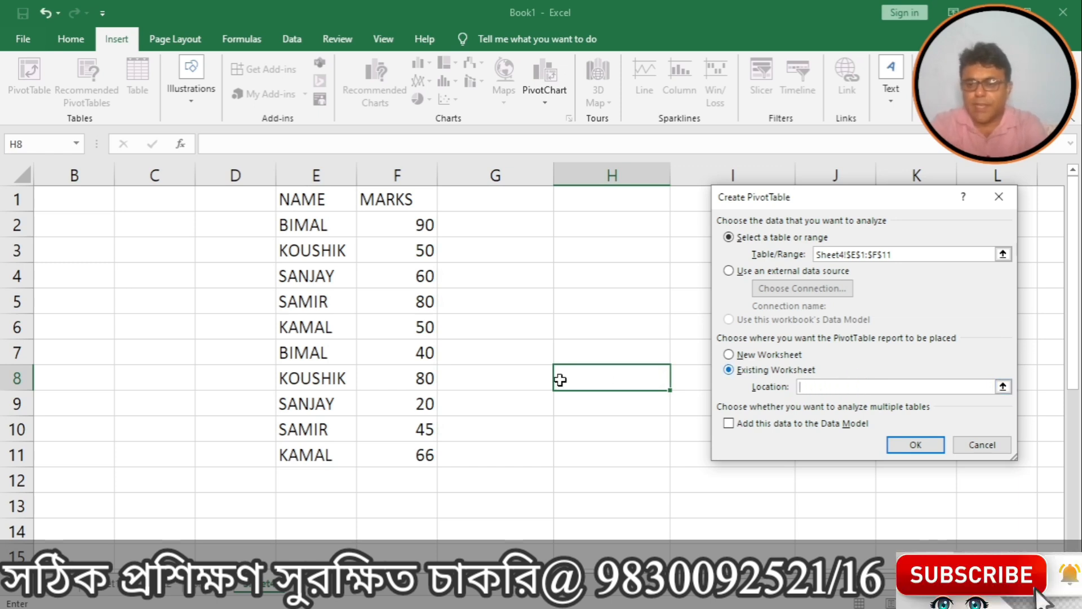
pyautogui.click(617, 351)
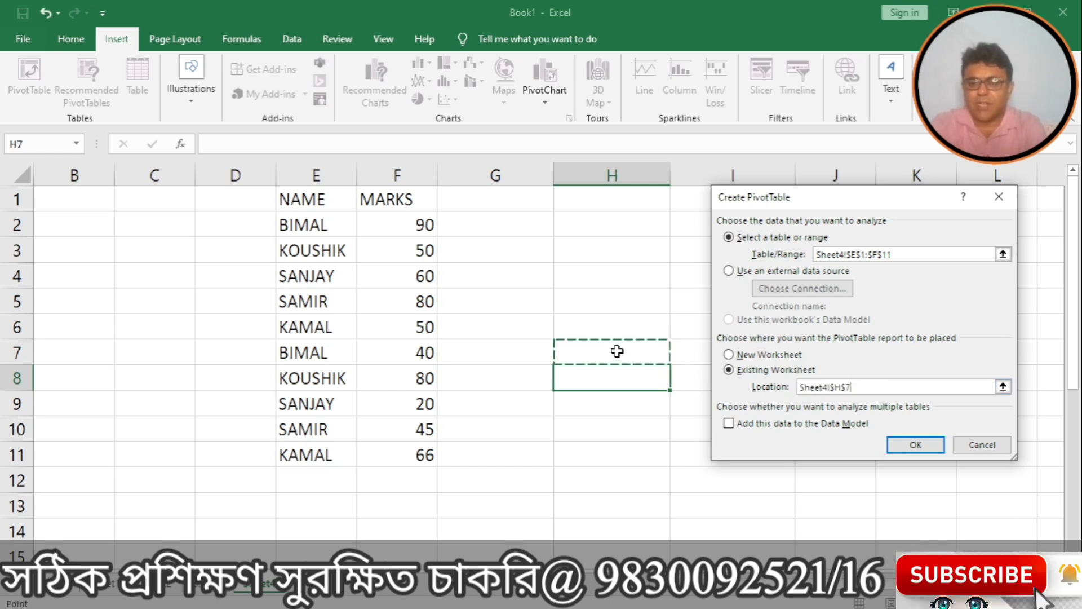
pyautogui.click(926, 447)
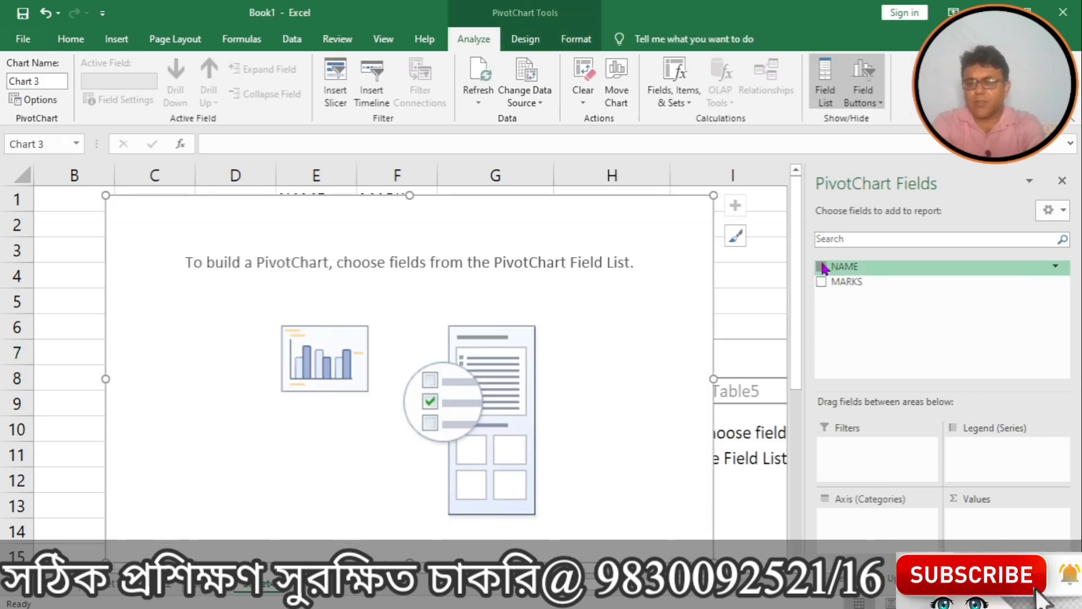
# Add the NAME and MARKS fields to the PivotChart report and hide the field list.
pyautogui.click(822, 267)
pyautogui.click(821, 281)
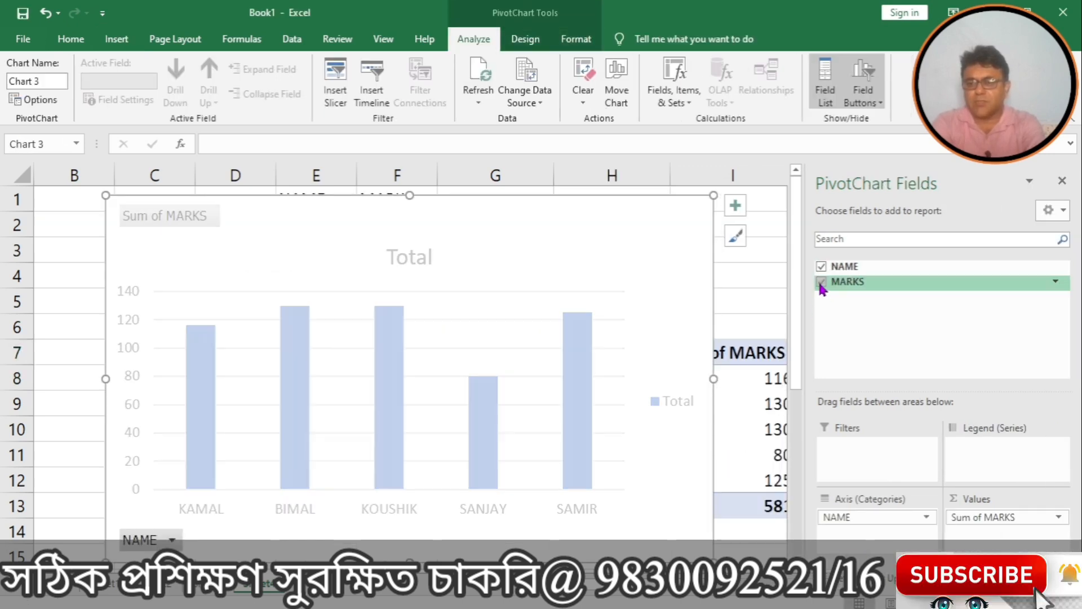
pyautogui.click(746, 302)
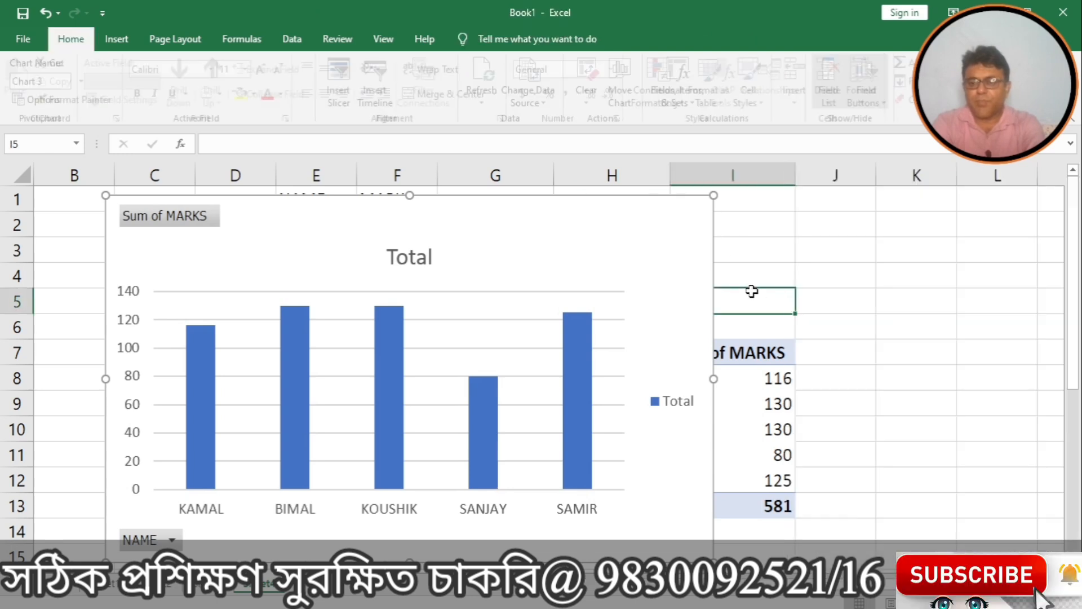
pyautogui.click(575, 229)
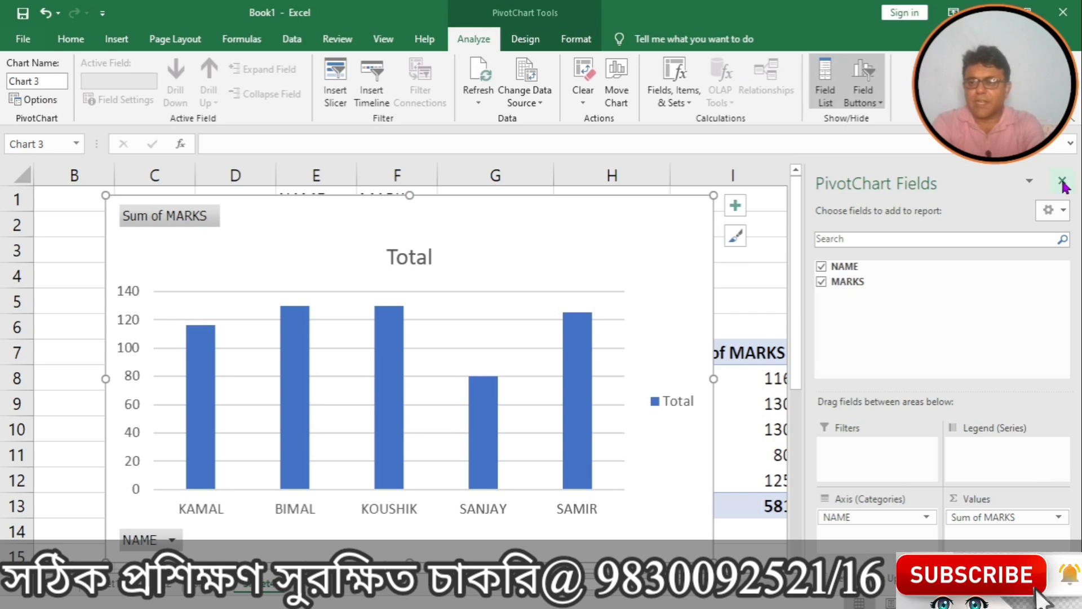
pyautogui.click(1062, 181)
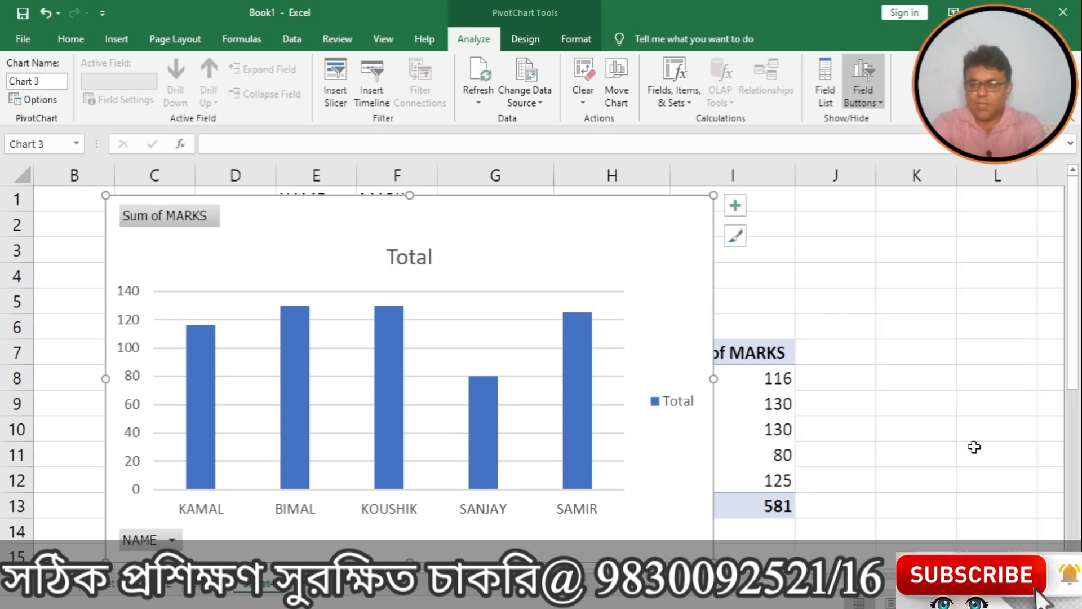
# Shrink the PivotChart so it ends at about column F, row 8, uncovering the PivotTable.
pyautogui.moveTo(1077, 372); pyautogui.dragTo(1076, 389)
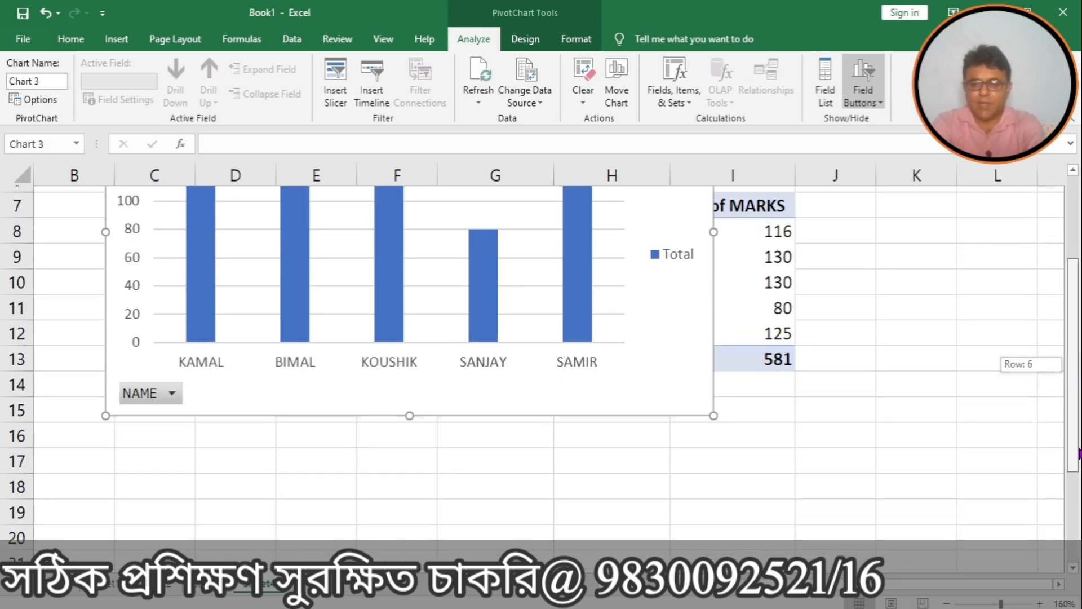
pyautogui.moveTo(714, 408); pyautogui.dragTo(375, 219)
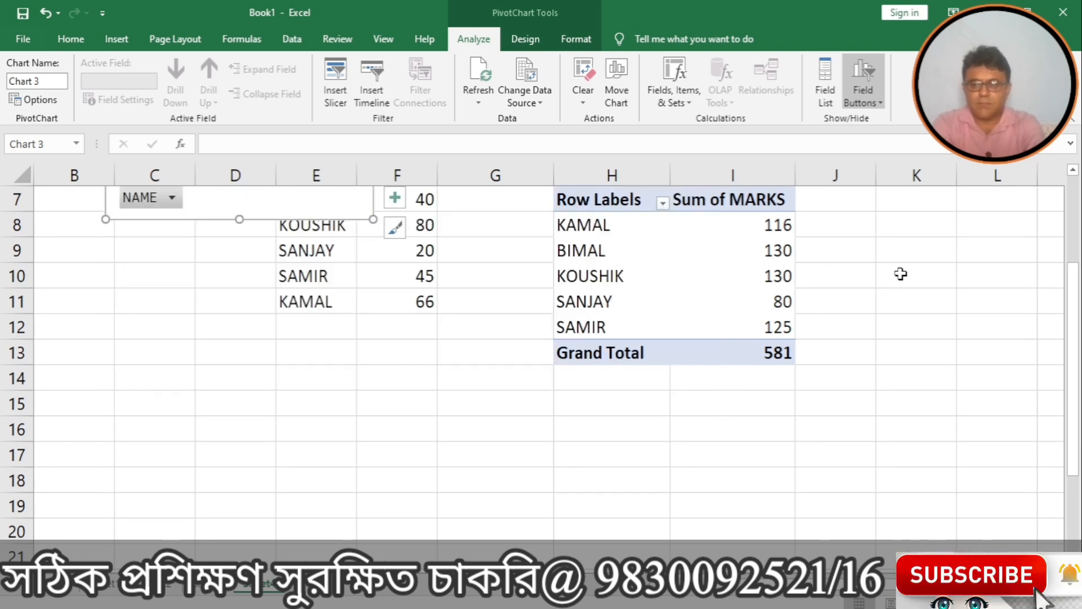
pyautogui.moveTo(1076, 336); pyautogui.dragTo(1076, 252)
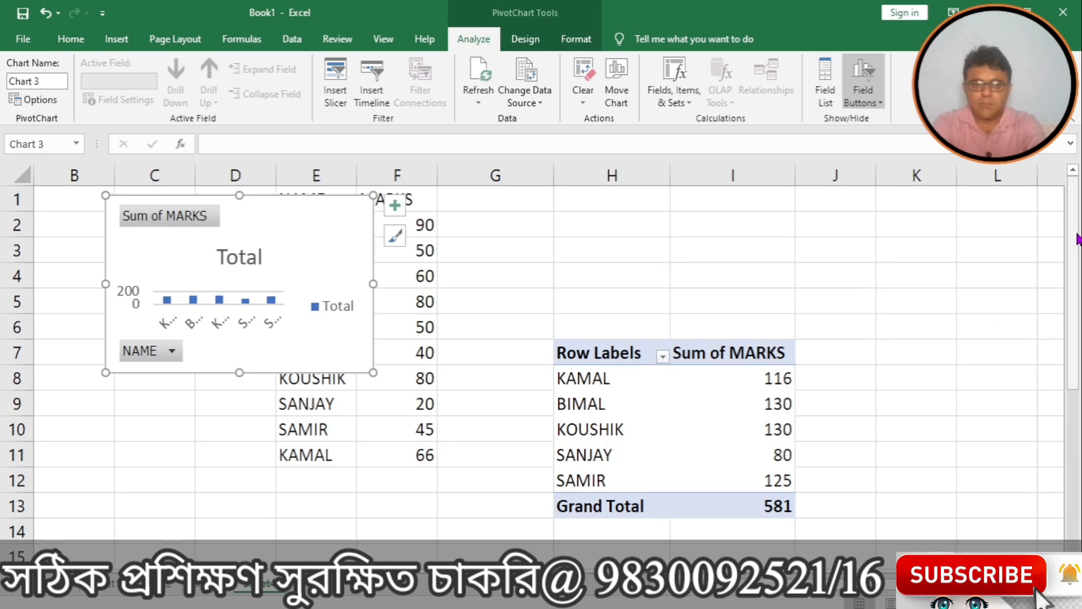
# Move and enlarge the PivotChart so it spans about columns C to G and rows 2 to 13, and deselect it.
pyautogui.moveTo(268, 238)
pyautogui.mouseDown()
pyautogui.moveTo(316, 466)
pyautogui.moveTo(349, 490)
pyautogui.moveTo(316, 401)
pyautogui.moveTo(451, 451)
pyautogui.moveTo(380, 515)
pyautogui.moveTo(398, 280)
pyautogui.moveTo(358, 394)
pyautogui.moveTo(355, 288)
pyautogui.moveTo(388, 377)
pyautogui.mouseUp()
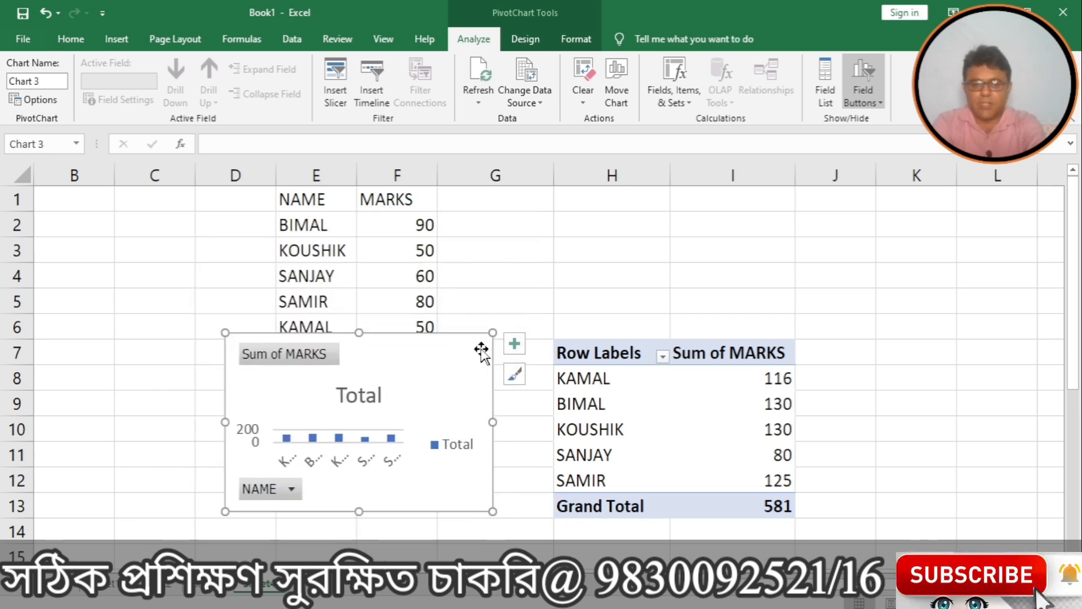
pyautogui.moveTo(358, 327); pyautogui.dragTo(359, 232)
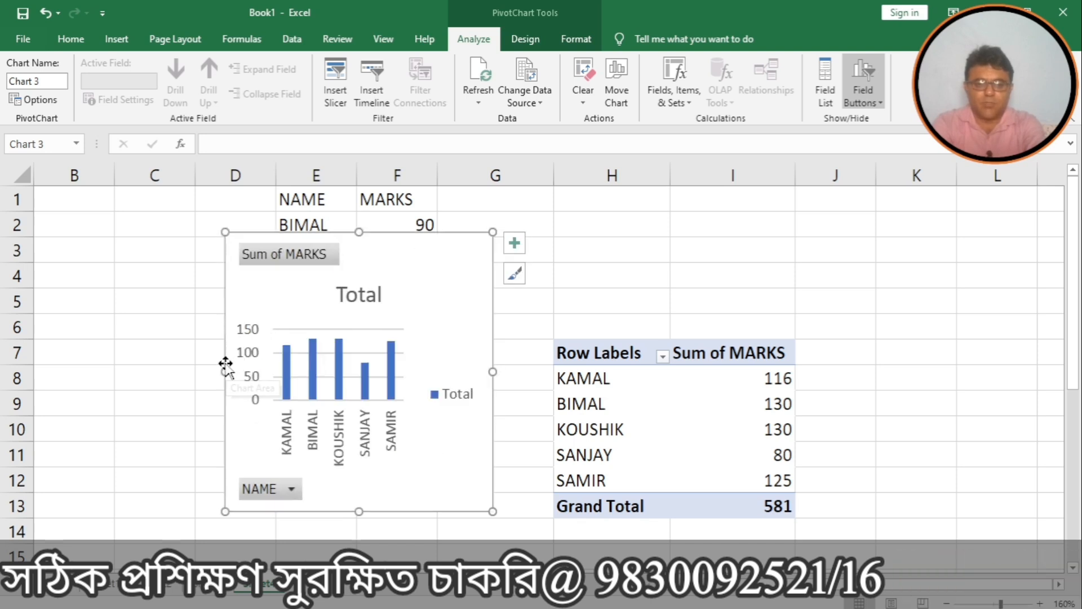
pyautogui.moveTo(224, 368); pyautogui.dragTo(111, 372)
pyautogui.moveTo(1077, 297); pyautogui.dragTo(1075, 266)
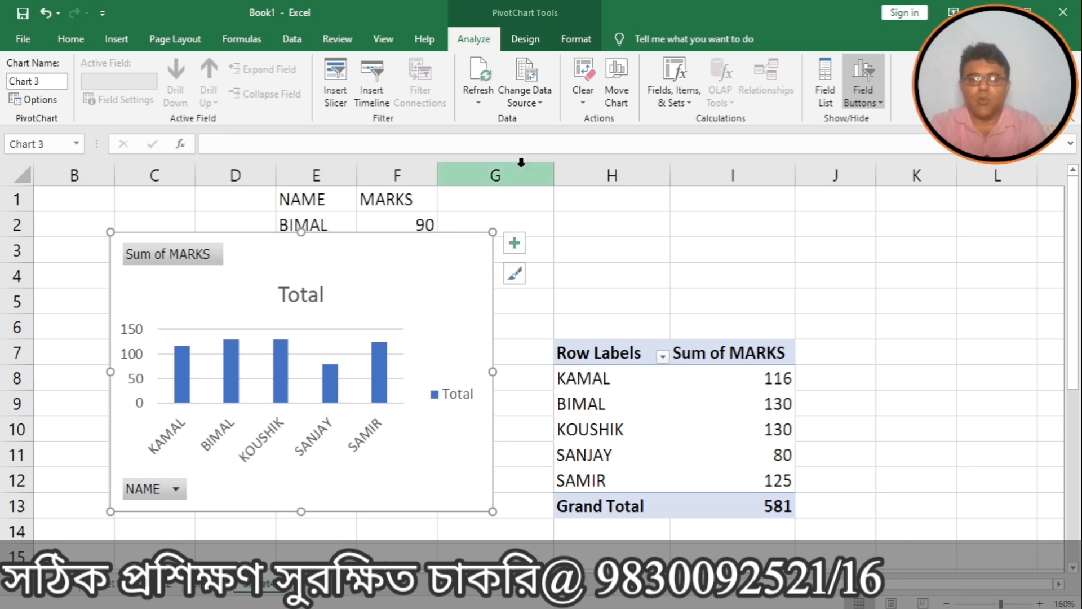
pyautogui.click(673, 267)
# Delete the PivotChart and the PivotTable in H7:I13 on the names-and-marks sheet.
pyautogui.click(375, 255)
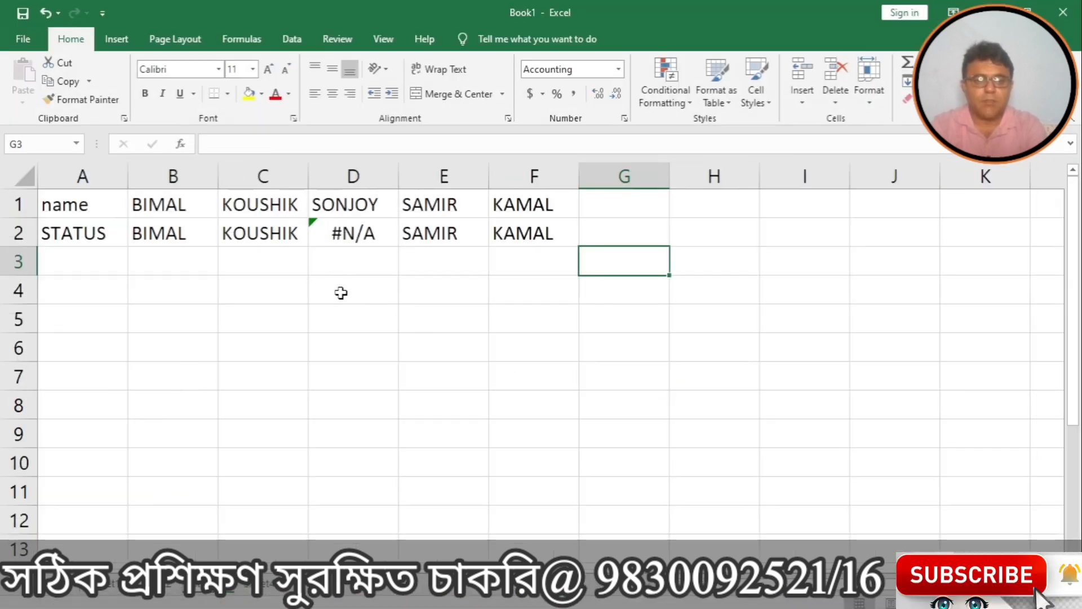
pyautogui.click(266, 592)
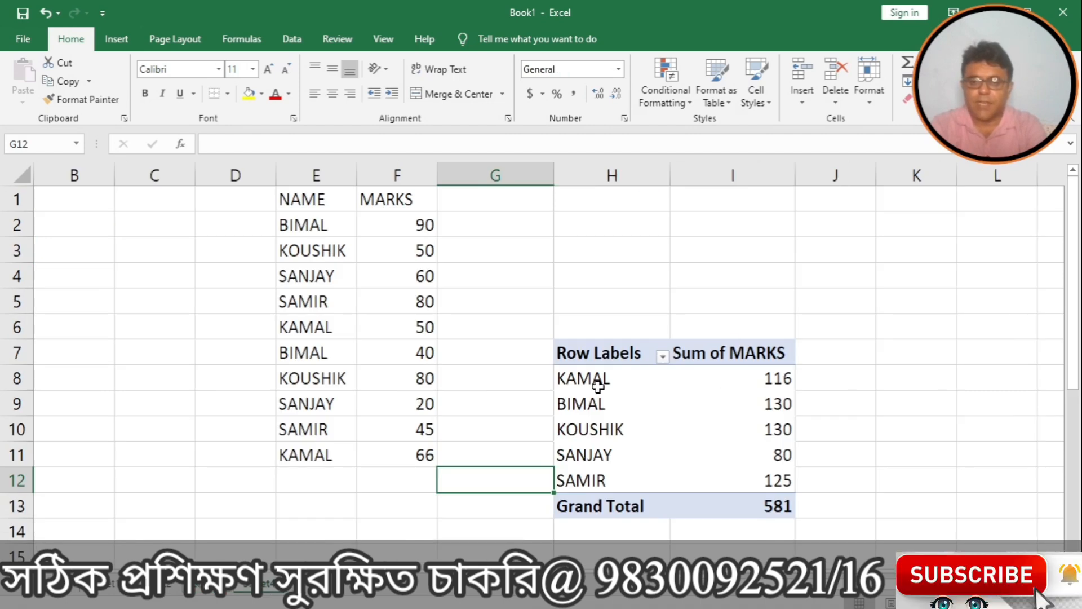
pyautogui.moveTo(611, 352); pyautogui.dragTo(713, 502)
pyautogui.press('Delete')
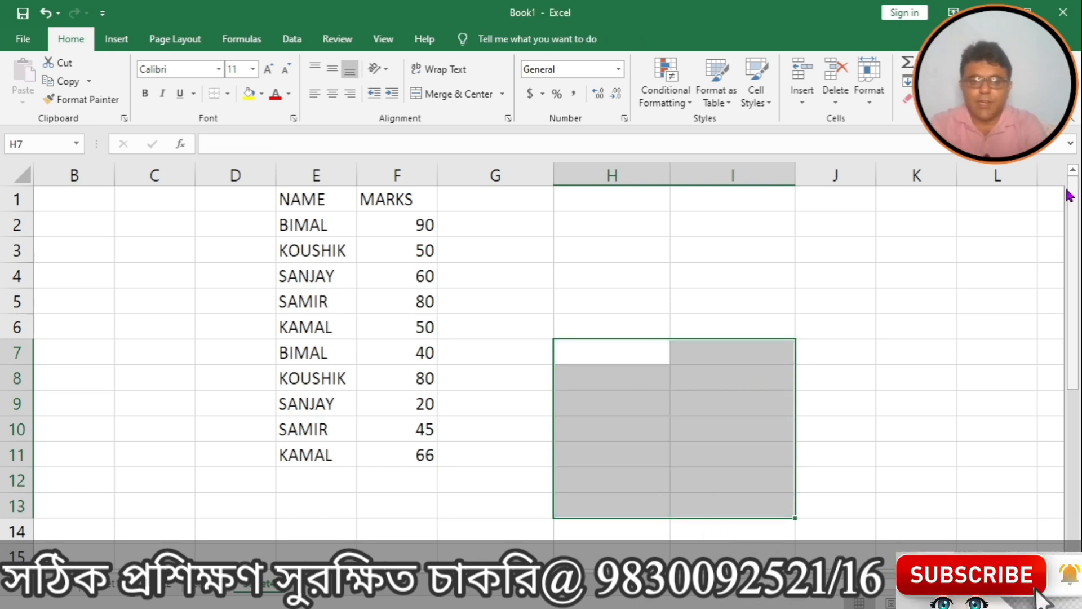
# Start another combined PivotChart and PivotTable with Sheet4!$E$1:$F$11 as the source range.
pyautogui.moveTo(285, 200); pyautogui.dragTo(380, 451)
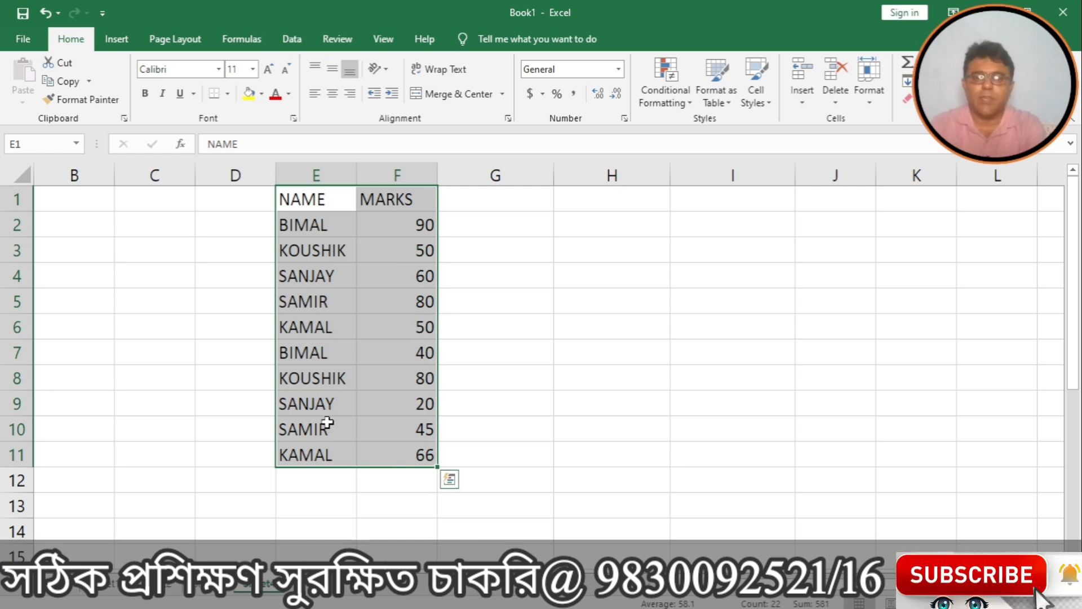
pyautogui.click(115, 40)
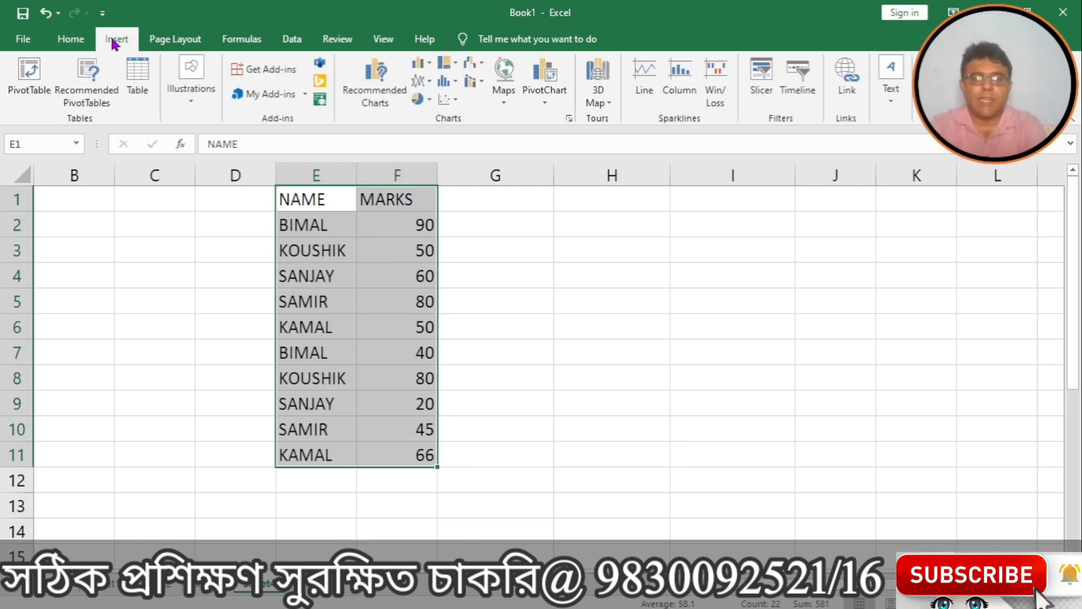
pyautogui.click(584, 267)
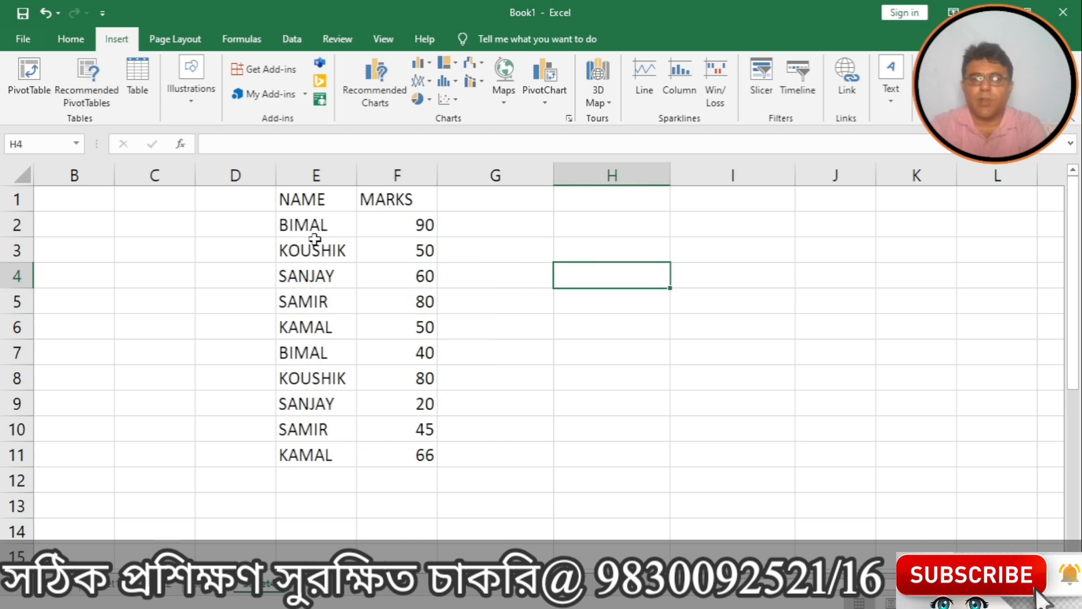
pyautogui.click(540, 97)
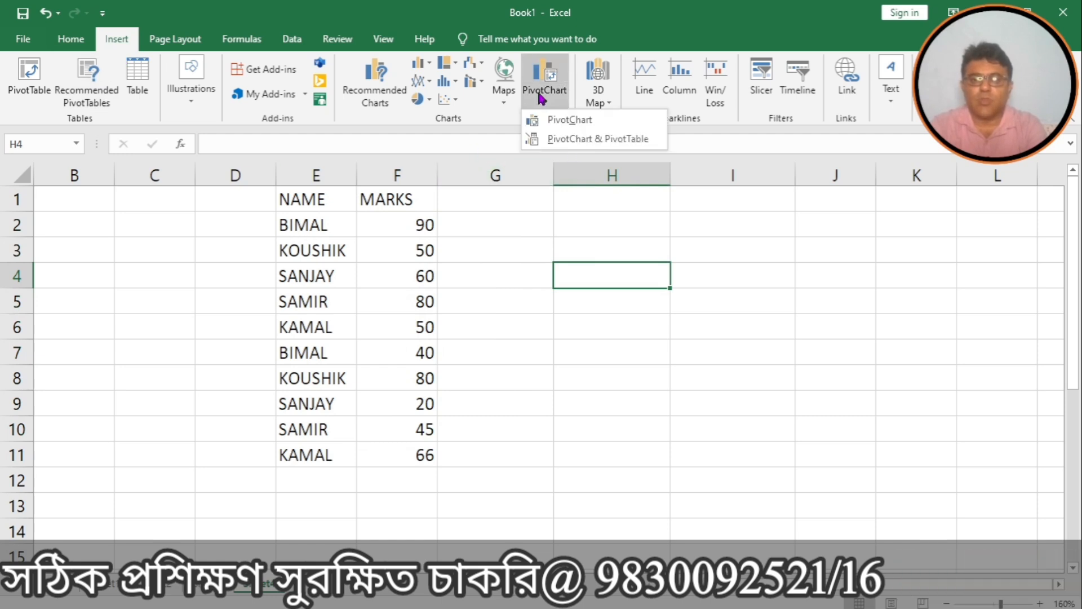
pyautogui.click(569, 139)
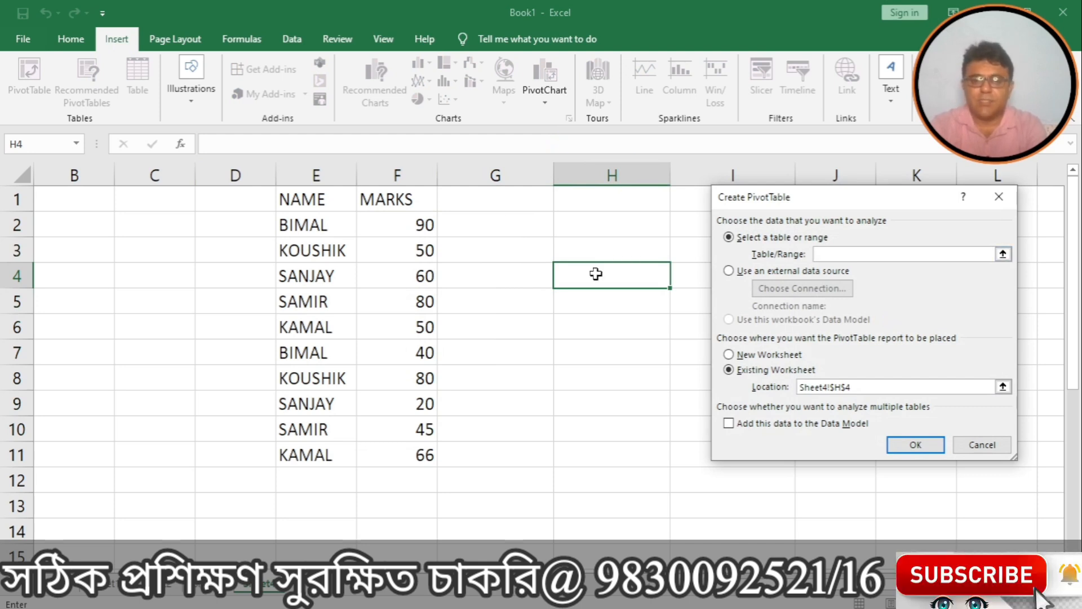
pyautogui.moveTo(310, 201); pyautogui.dragTo(394, 448)
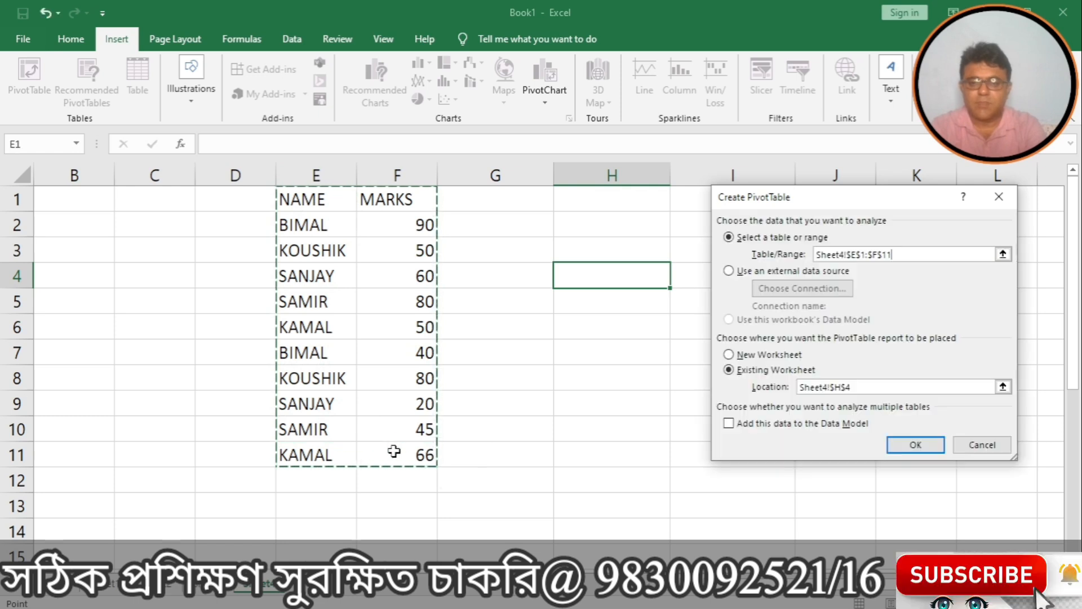
# Create the report on a new worksheet and add the NAME and MARKS fields to it.
pyautogui.click(729, 355)
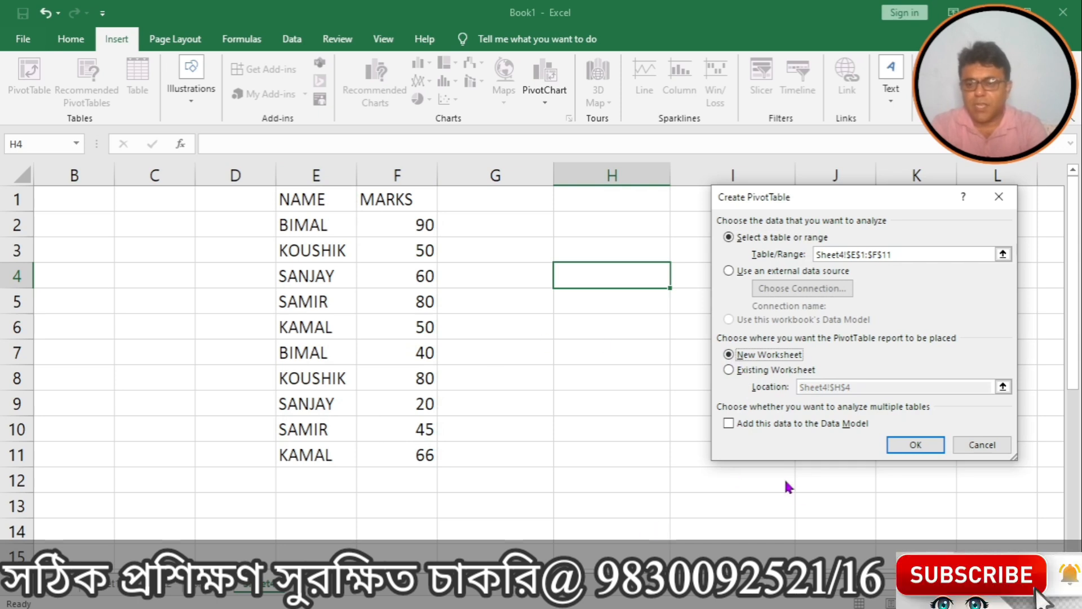
pyautogui.click(900, 448)
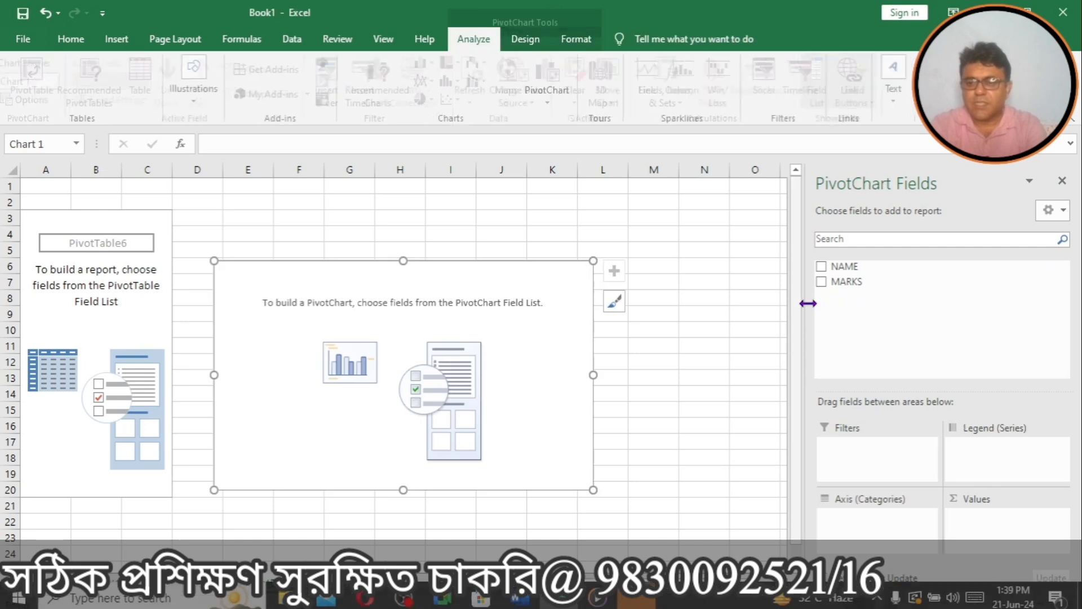
pyautogui.click(821, 267)
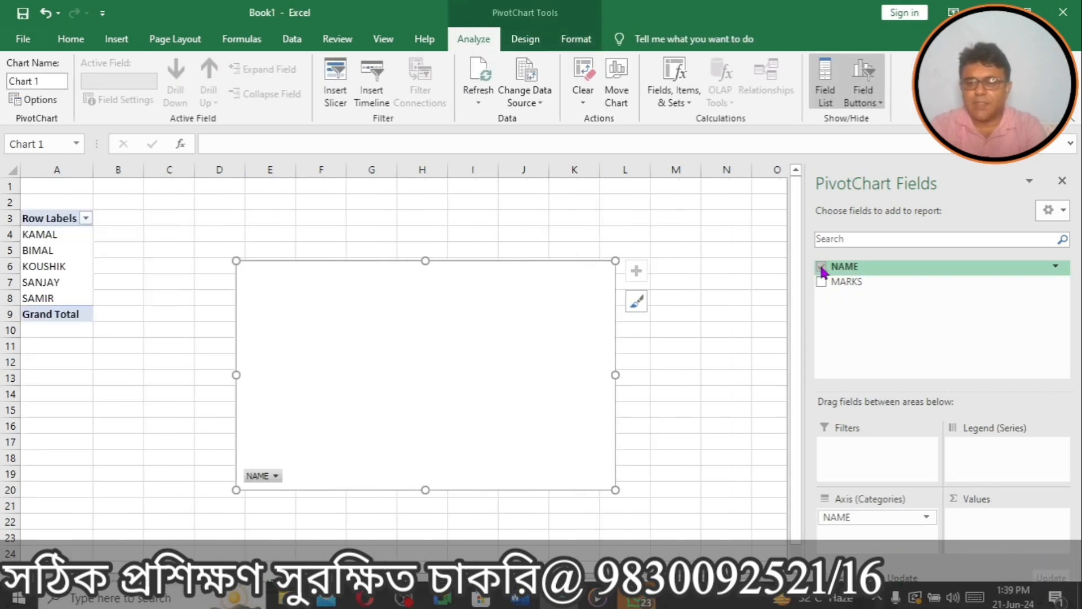
pyautogui.click(822, 284)
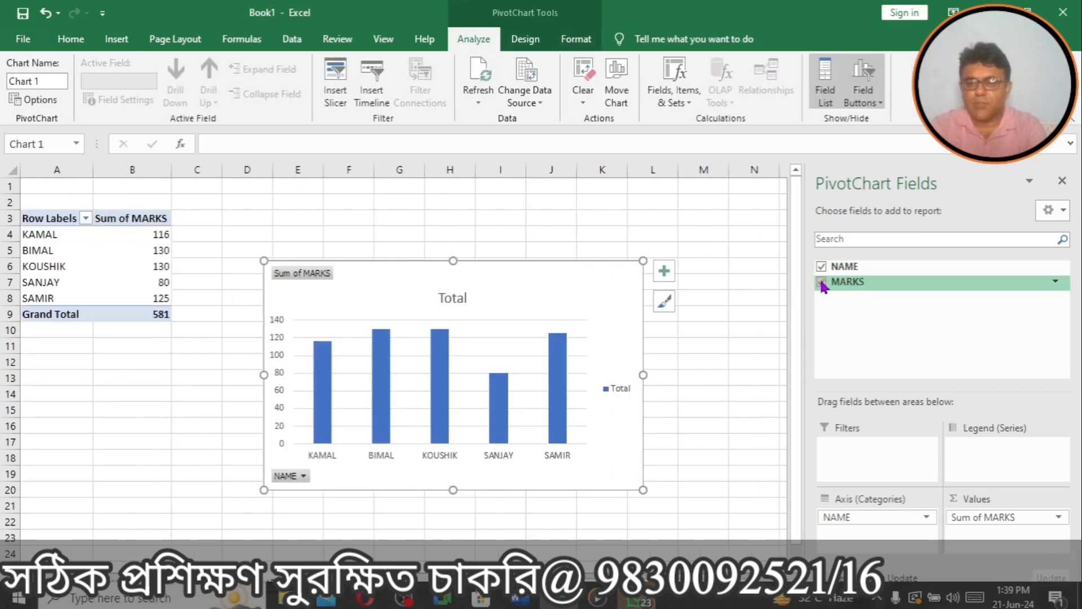
# Deselect the PivotChart and set the worksheet zoom to 200%.
pyautogui.click(693, 189)
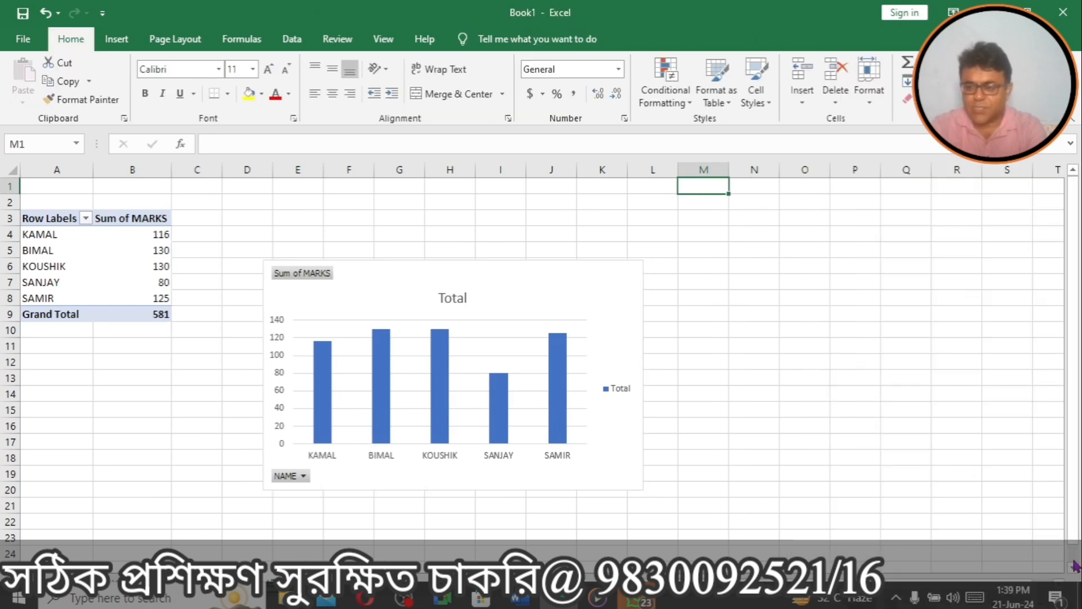
pyautogui.scroll(-3, 1042, 597)
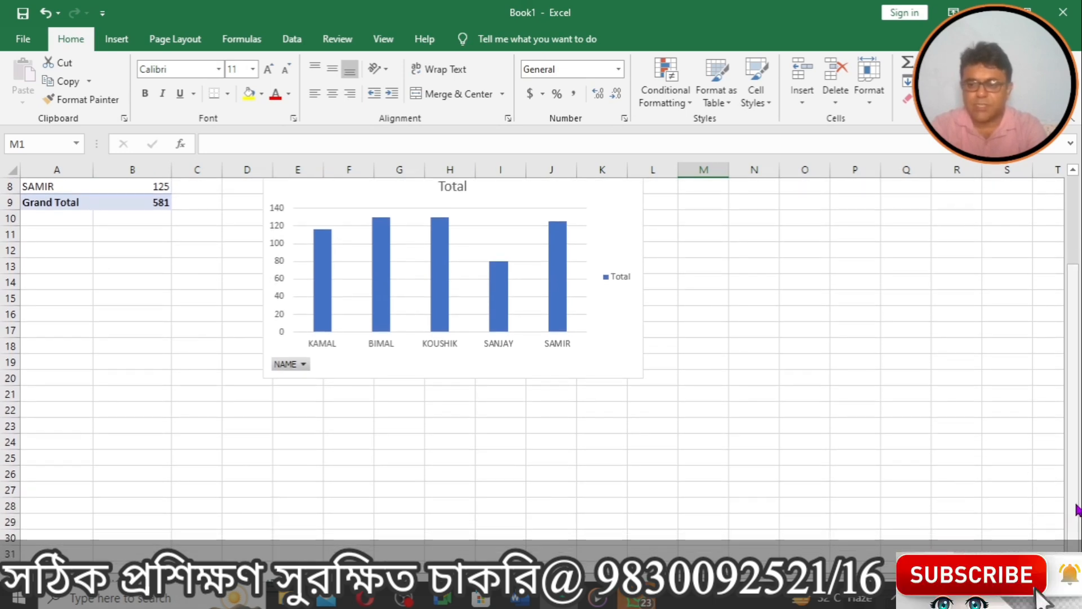
pyautogui.moveTo(1077, 504)
pyautogui.mouseDown()
pyautogui.moveTo(1081, 441)
pyautogui.moveTo(1080, 514)
pyautogui.mouseUp()
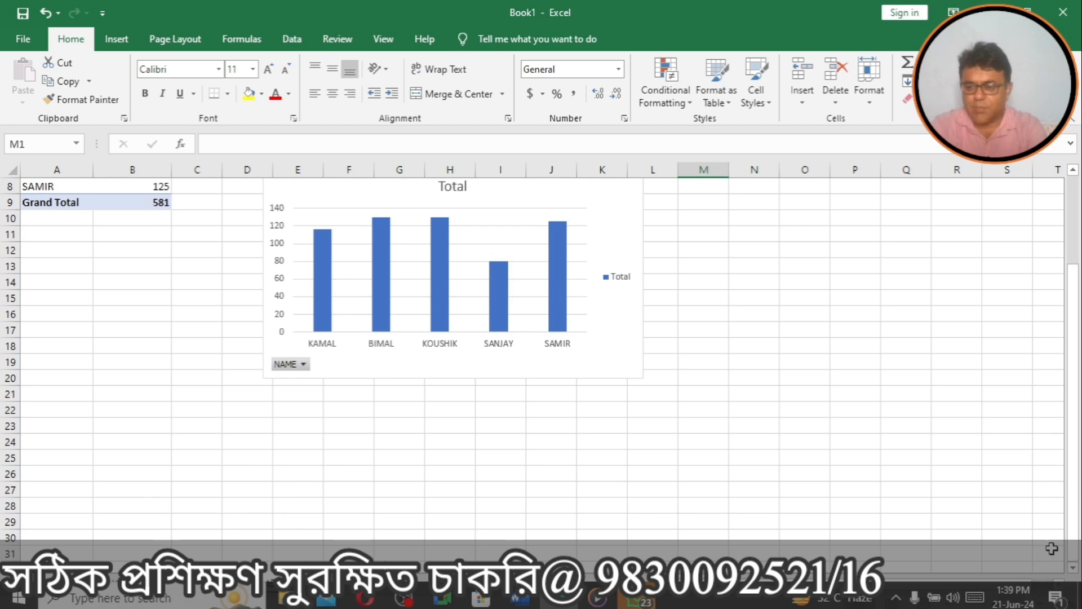
pyautogui.scroll(-2, 1069, 573)
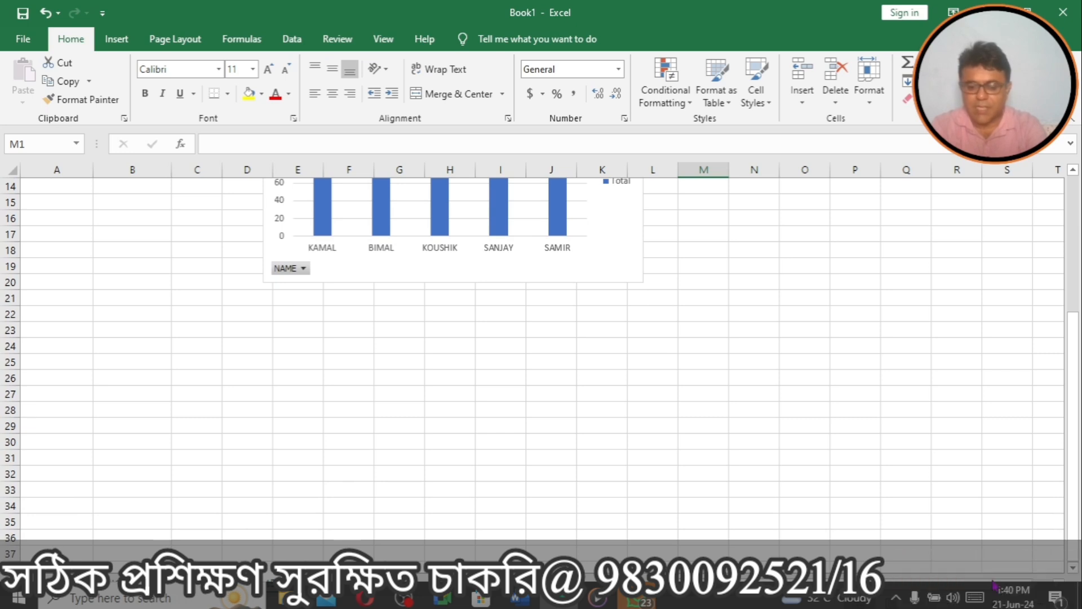
pyautogui.hscroll(1, 1025, 583)
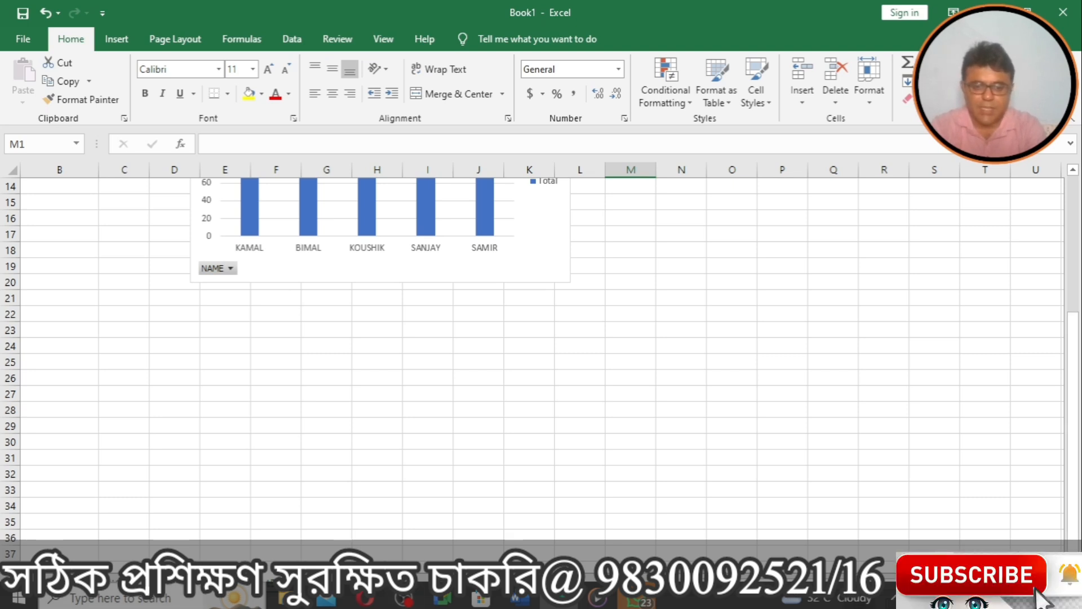
pyautogui.moveTo(1078, 434); pyautogui.dragTo(1069, 236)
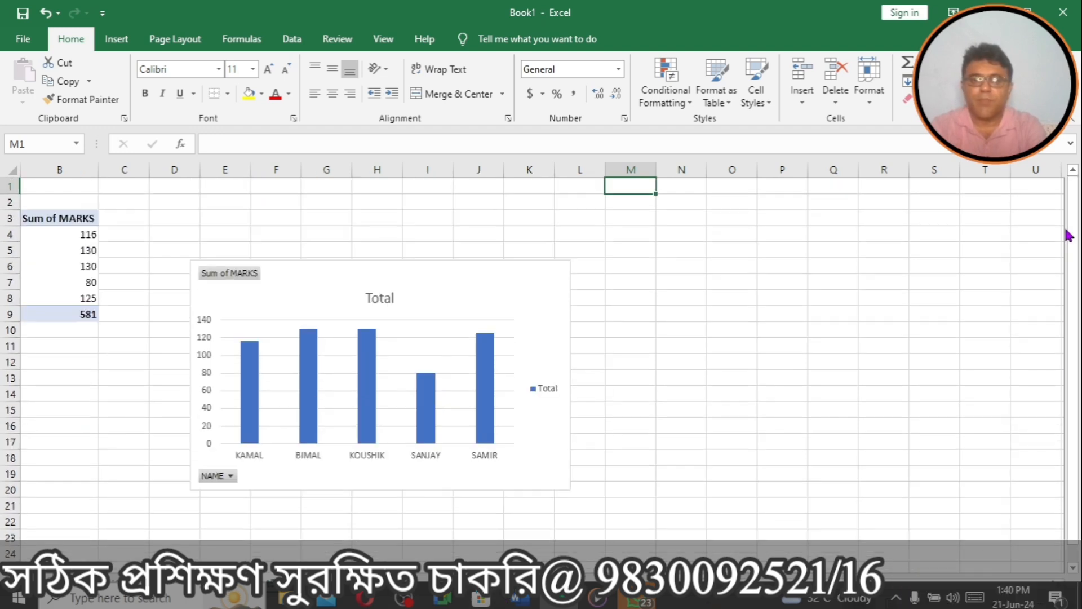
pyautogui.click(381, 45)
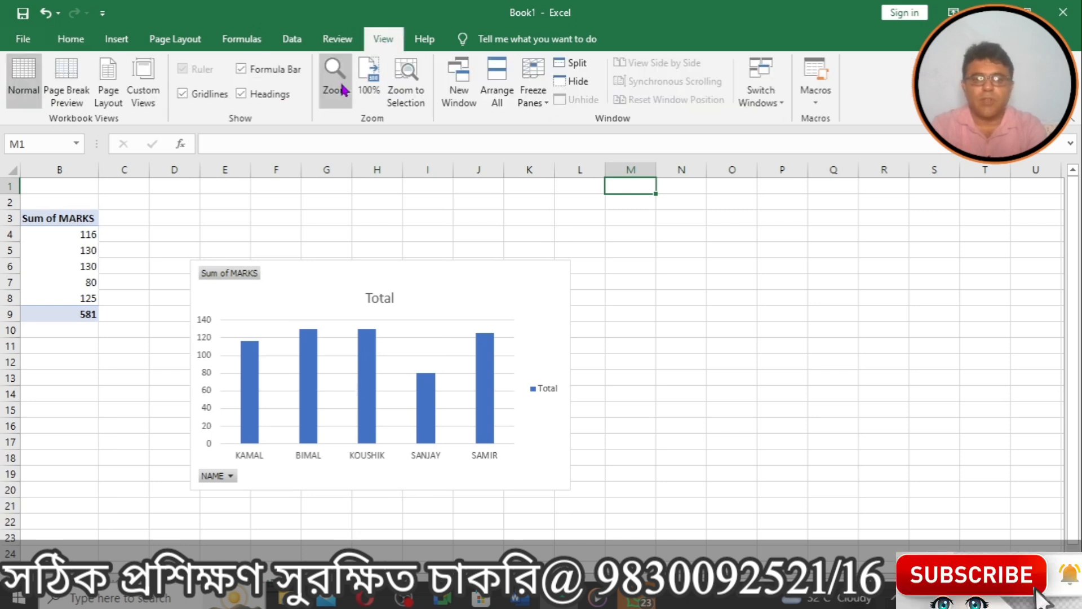
pyautogui.click(364, 96)
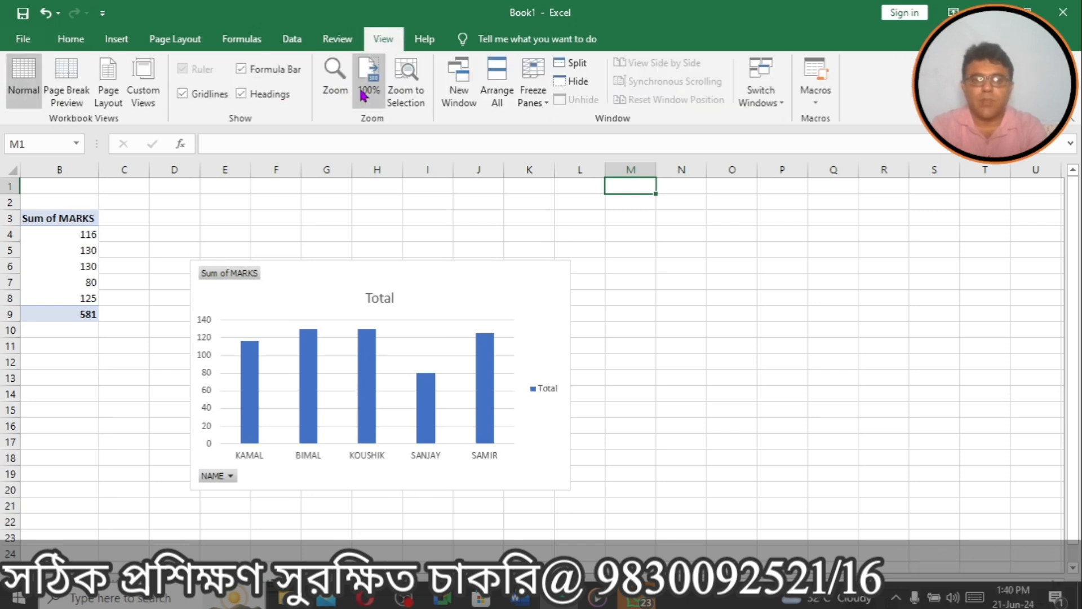
pyautogui.click(342, 92)
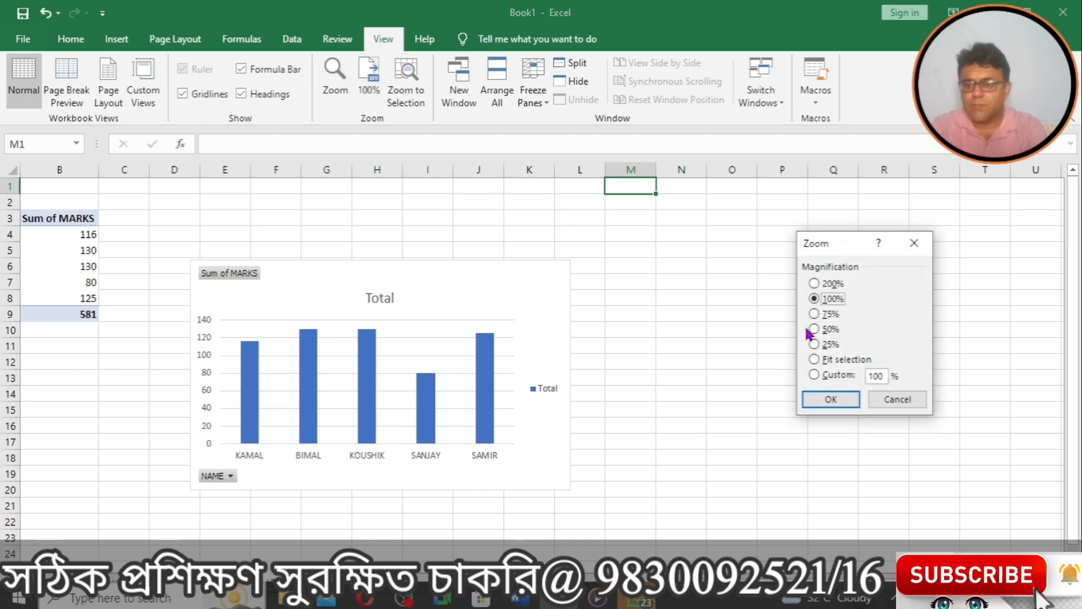
pyautogui.click(814, 285)
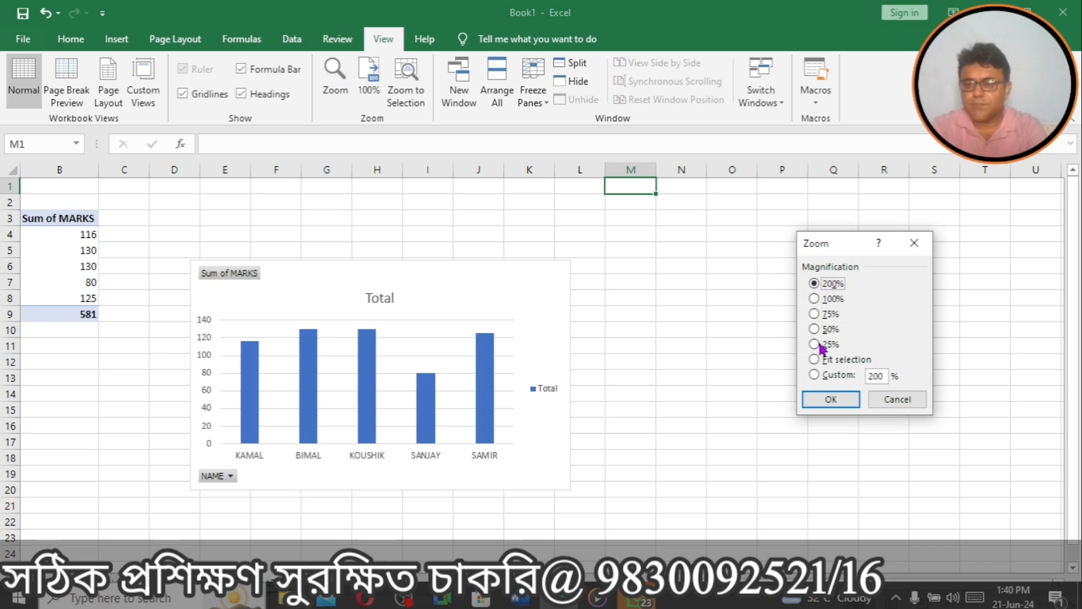
pyautogui.click(830, 402)
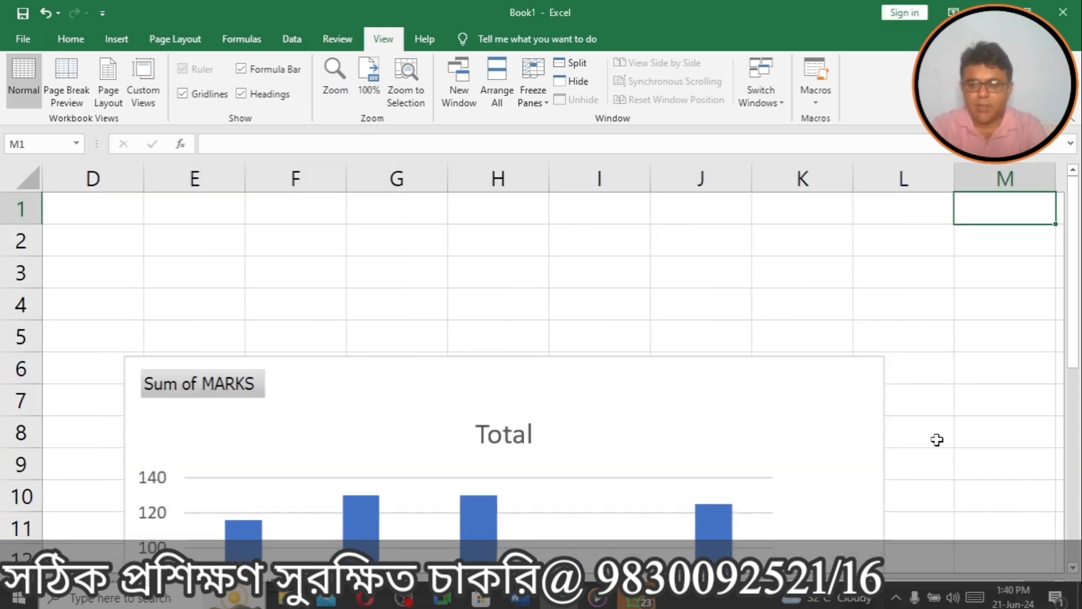
# Examine the PivotTable in columns A and B and the bars of the PivotChart at the enlarged zoom.
pyautogui.click(202, 298)
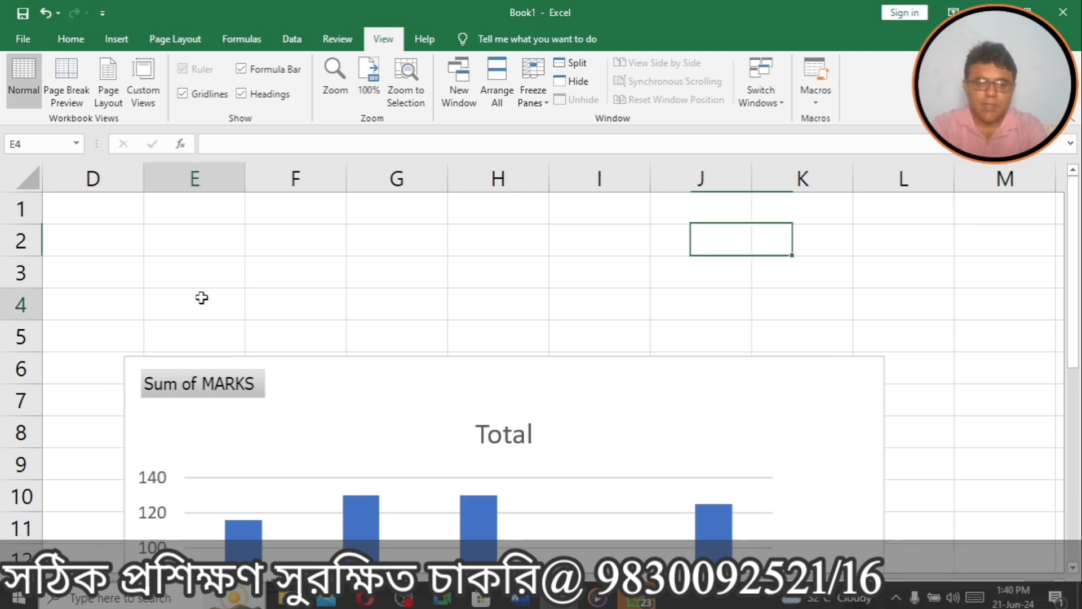
pyautogui.press('Left')
pyautogui.press('Left')
pyautogui.press('Left')
pyautogui.press('Left')
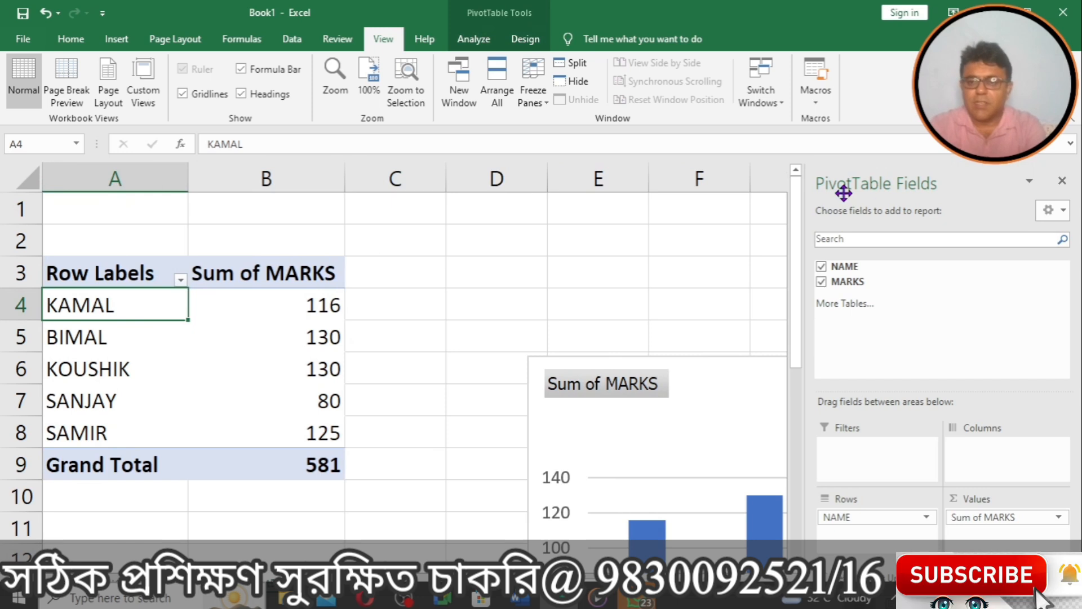
pyautogui.click(698, 273)
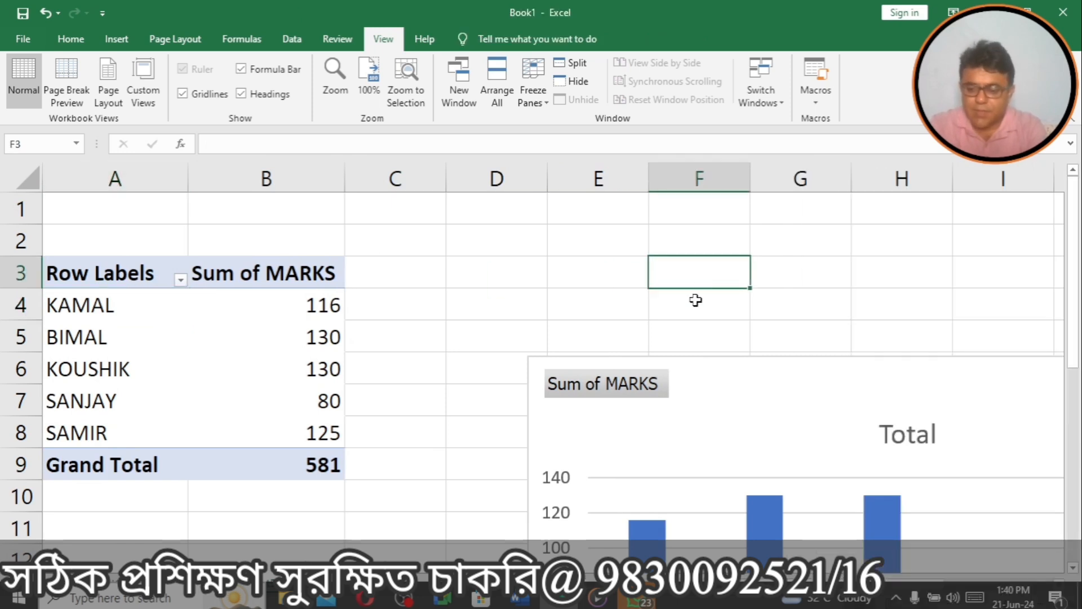
pyautogui.press('Down')
pyautogui.press('Down')
pyautogui.press('Down')
pyautogui.press('Down')
pyautogui.press('Down')
pyautogui.press('Down')
pyautogui.press('Down')
pyautogui.press('Down')
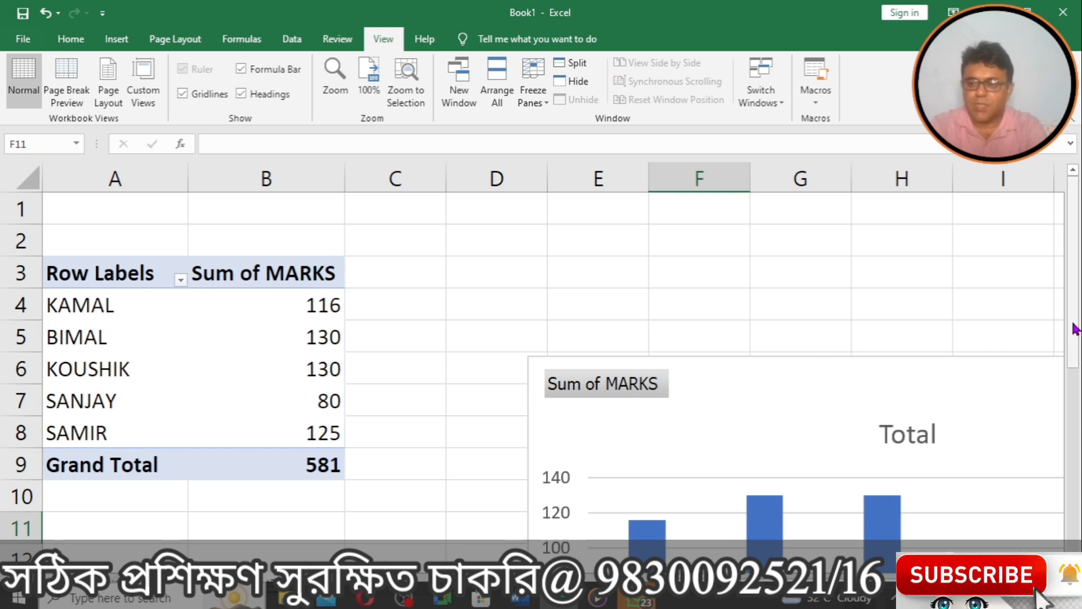
pyautogui.moveTo(1075, 328); pyautogui.dragTo(1075, 467)
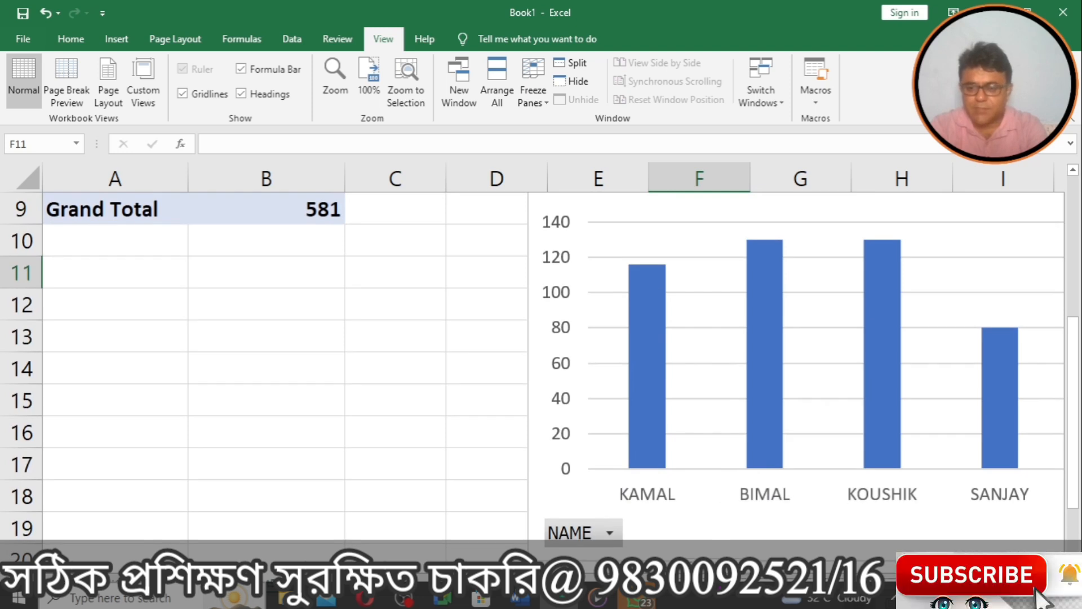
pyautogui.hscroll(3, 552, 372)
pyautogui.hscroll(-1, 552, 372)
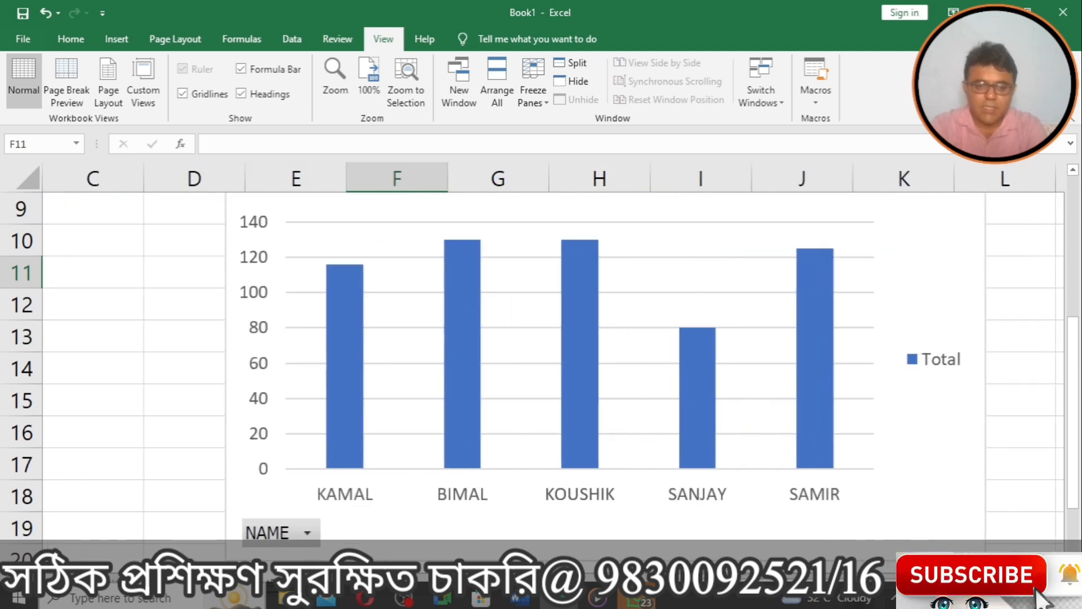
# Filter the PivotChart's NAME field so that only the third listed name is selected.
pyautogui.click(306, 532)
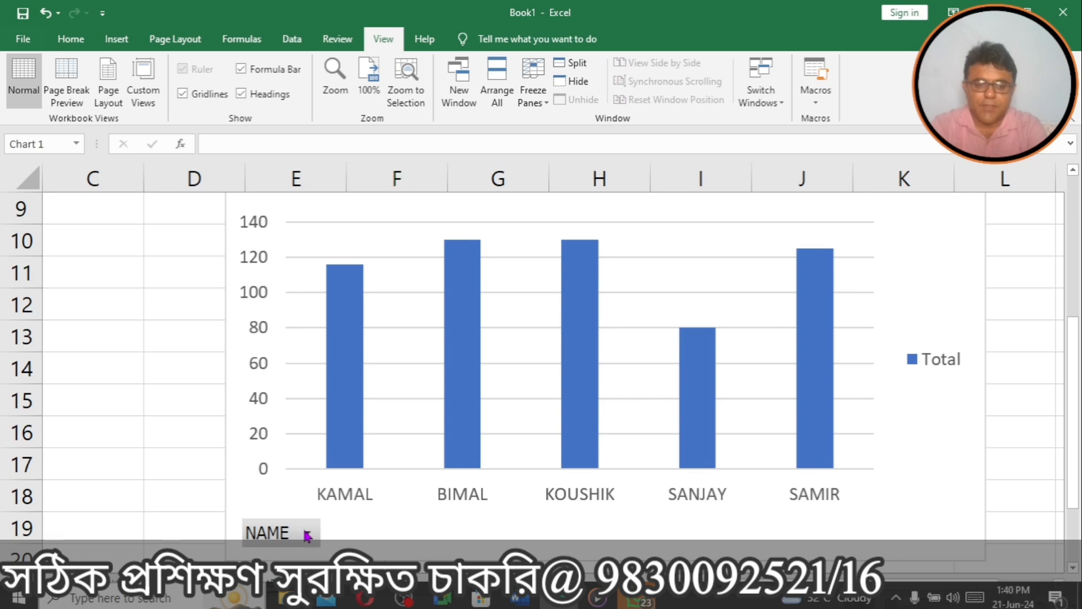
pyautogui.click(308, 535)
pyautogui.click(140, 359)
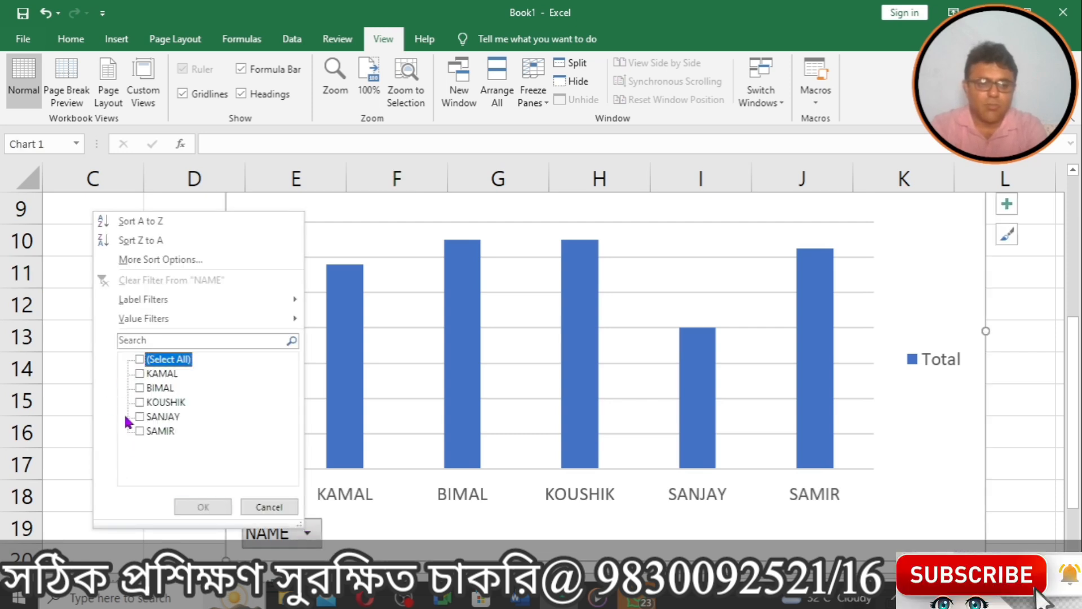
pyautogui.click(139, 403)
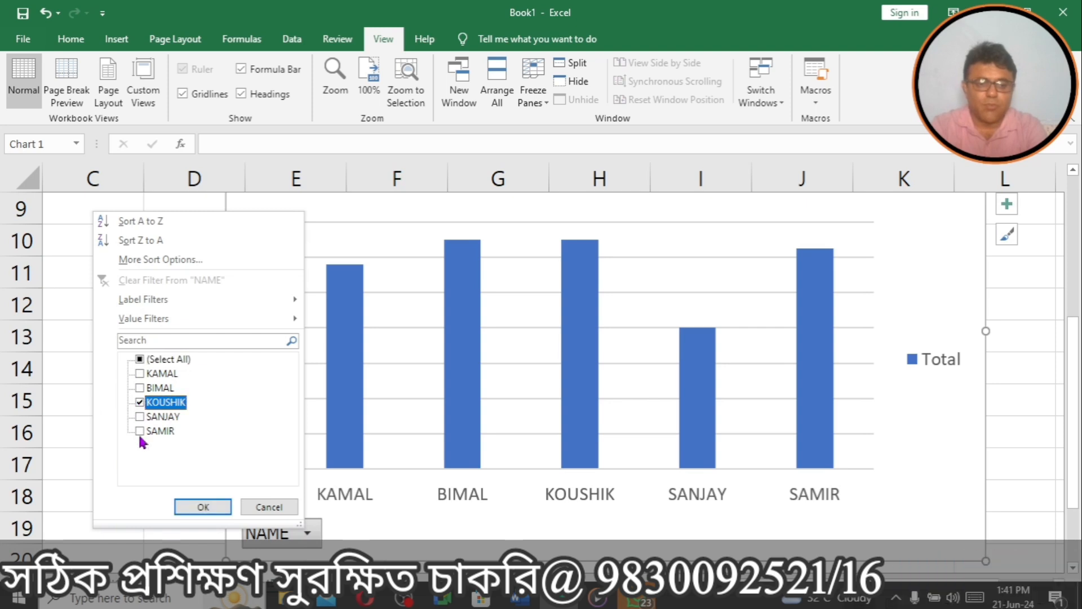
pyautogui.click(187, 503)
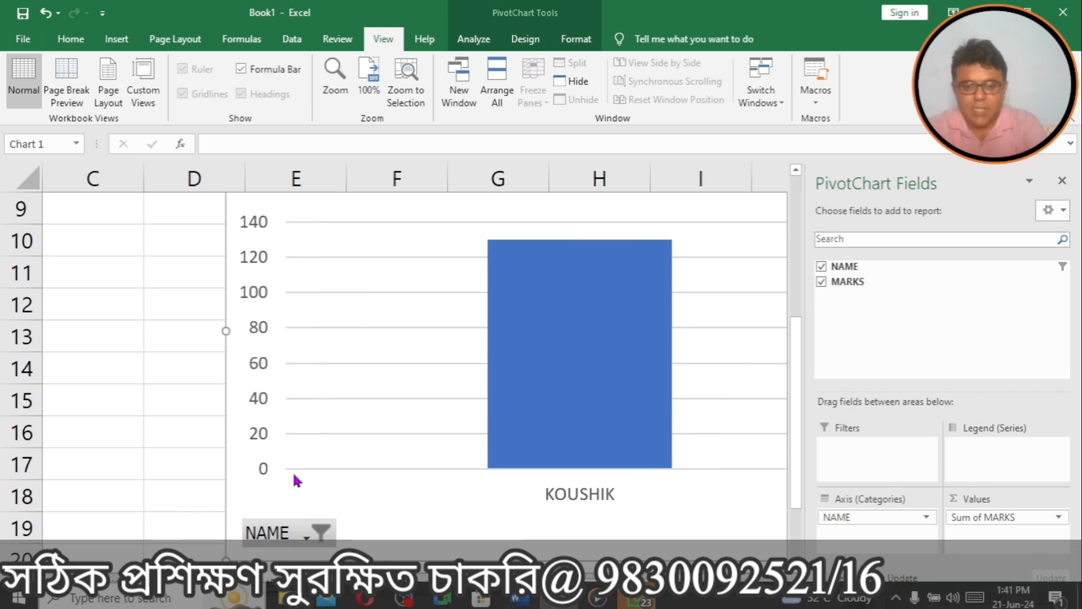
# Include the second listed name in the PivotChart's NAME filter as well and close the PivotChart Fields pane.
pyautogui.click(304, 537)
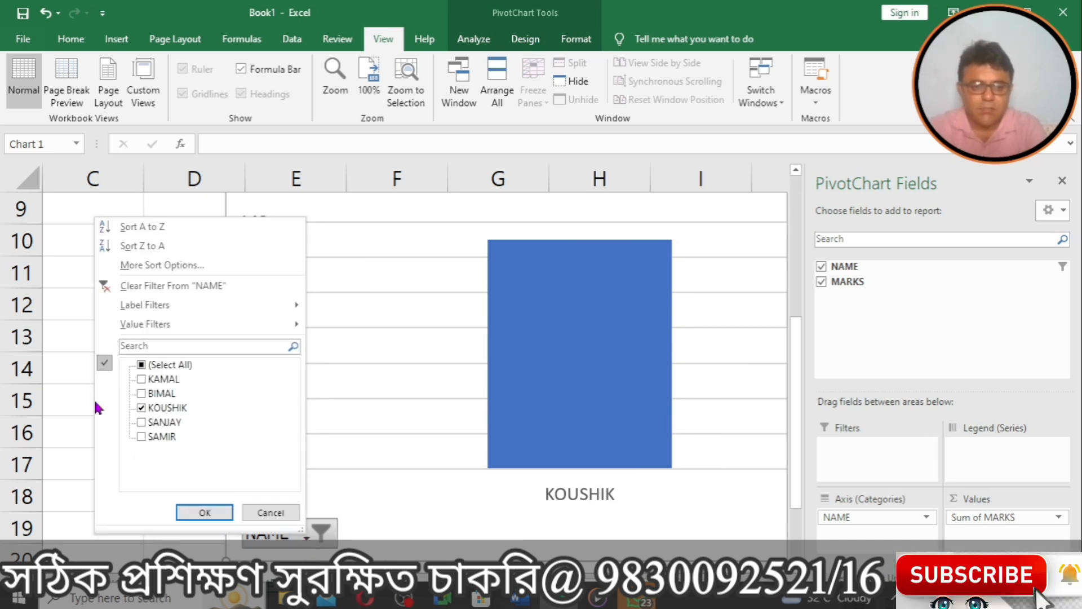
pyautogui.click(140, 394)
pyautogui.click(205, 512)
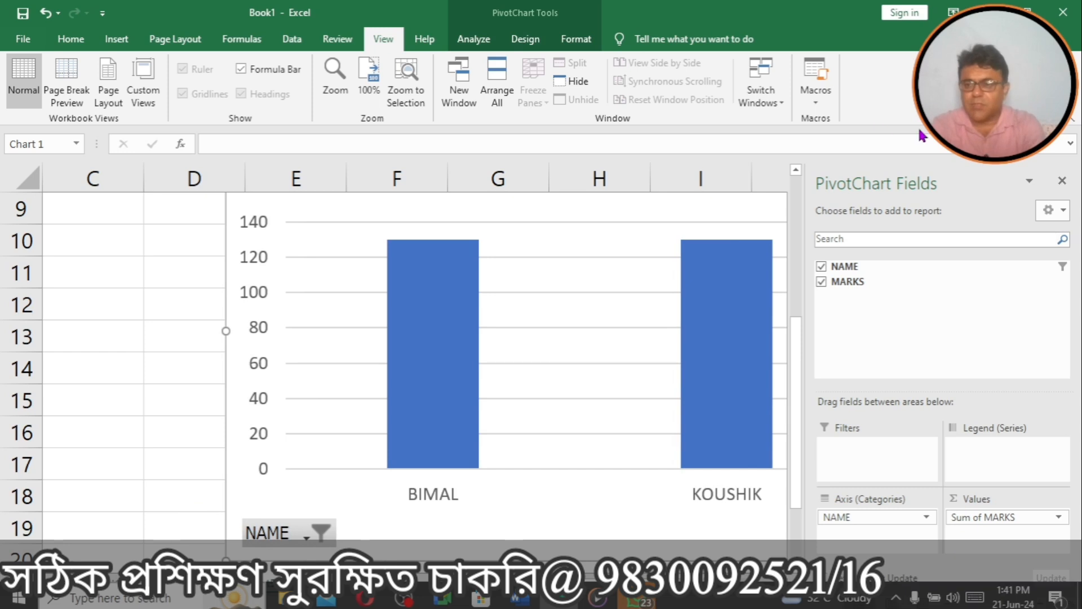
pyautogui.click(1063, 181)
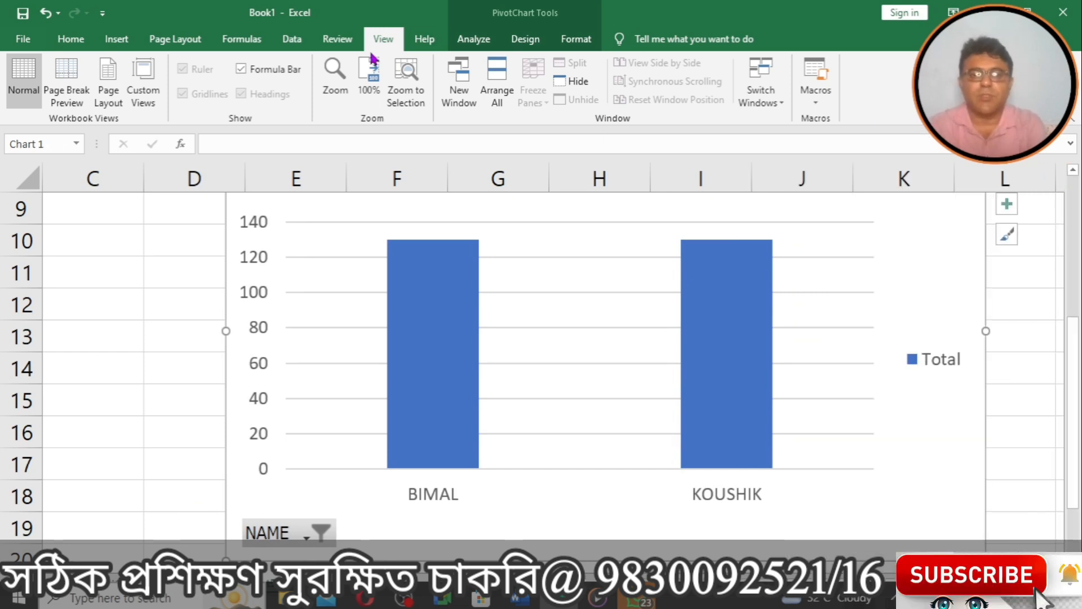
# Reset the worksheet zoom to 100%, and apply a custom magnification of 150%.
pyautogui.click(369, 85)
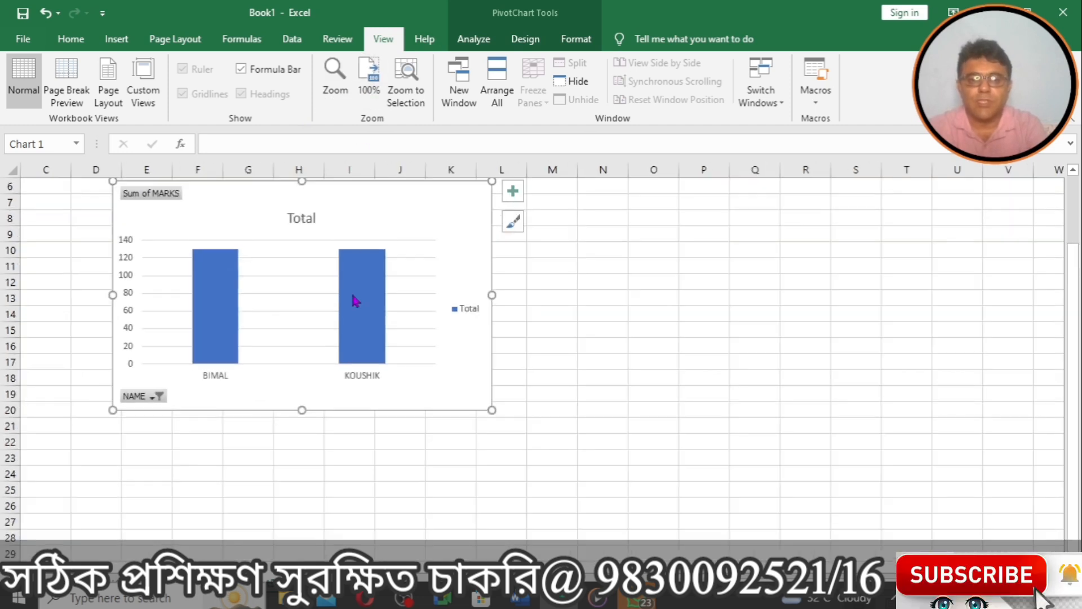
pyautogui.click(338, 85)
pyautogui.click(883, 376)
pyautogui.press('BackSpace')
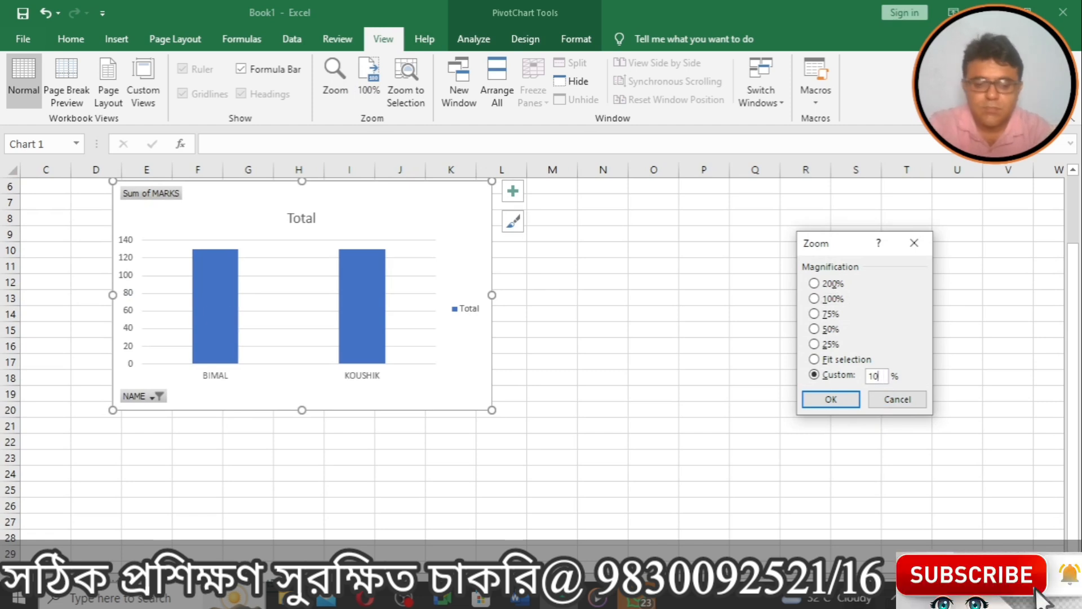
pyautogui.write('150')
pyautogui.press('Return')
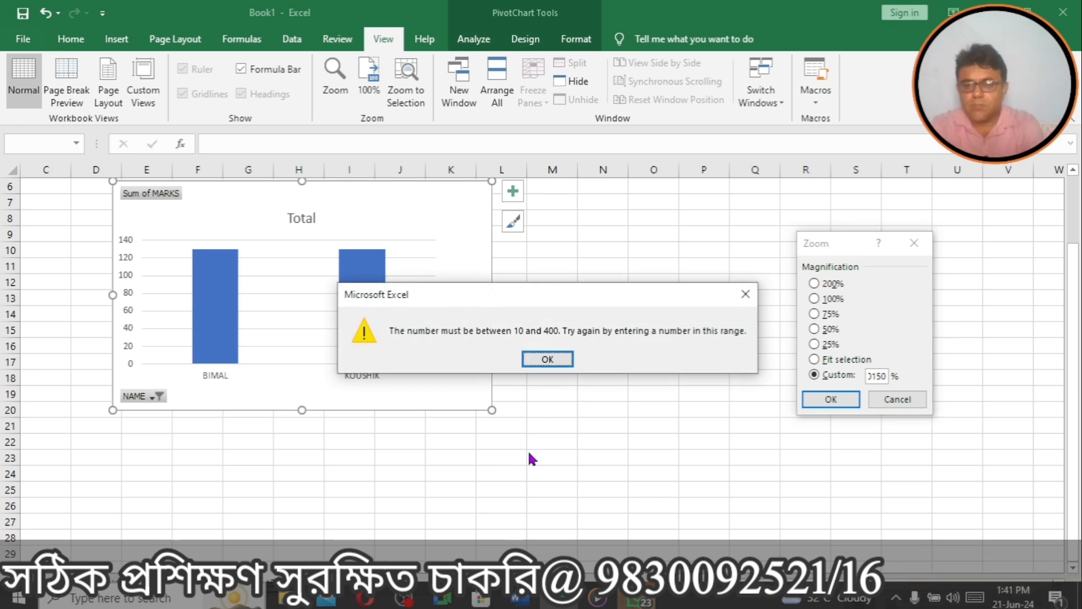
pyautogui.click(547, 360)
pyautogui.press('BackSpace')
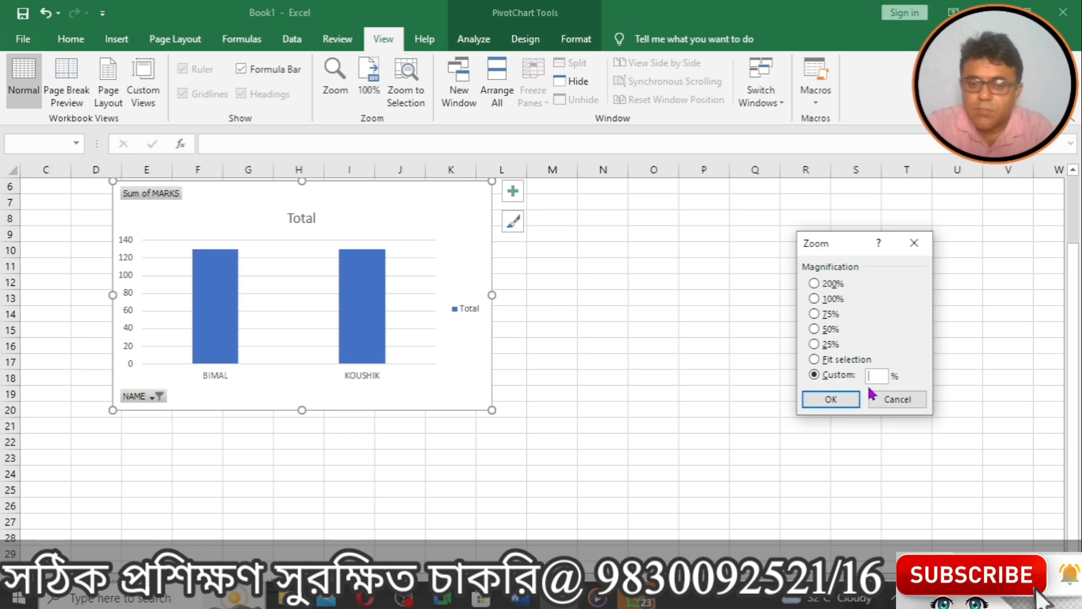
pyautogui.write('150')
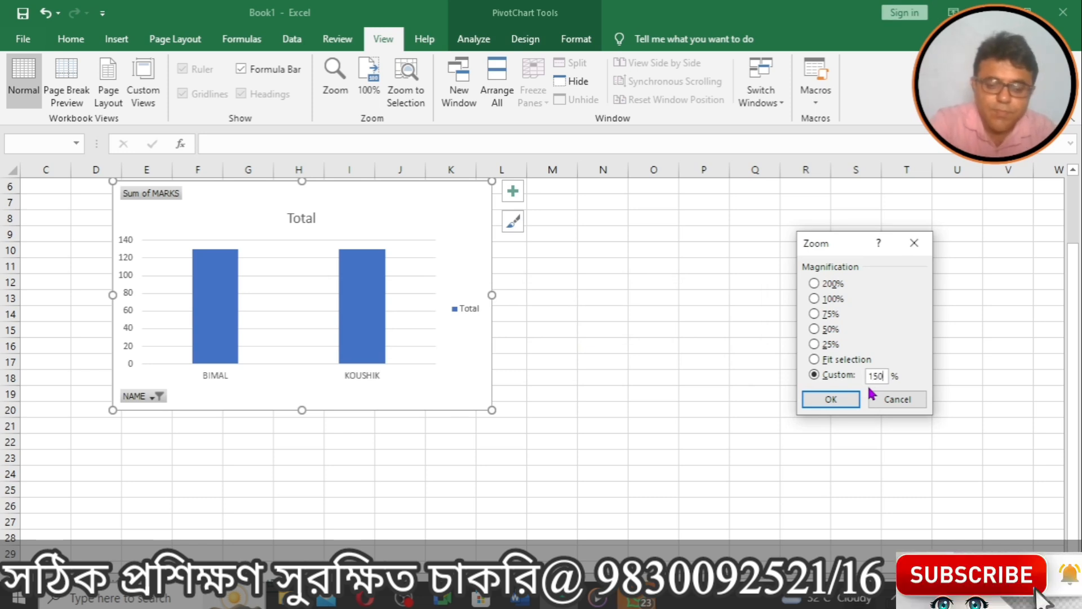
pyautogui.press('Return')
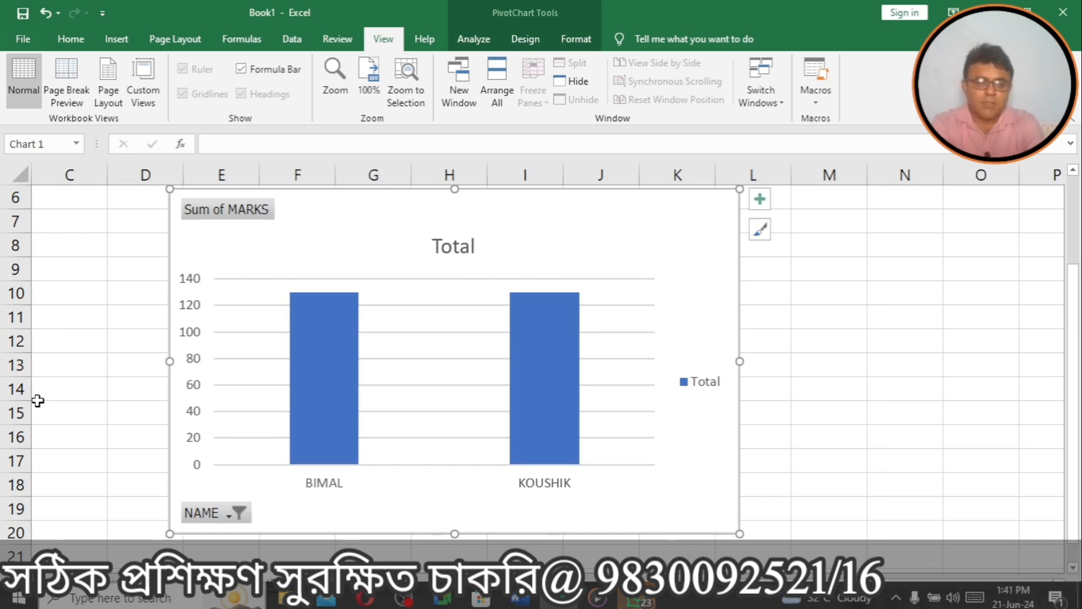
# Return to the filtered PivotTable at the start of the sheet and clear the NAME filter from its row labels.
pyautogui.moveTo(1077, 314); pyautogui.dragTo(1079, 212)
pyautogui.click(153, 322)
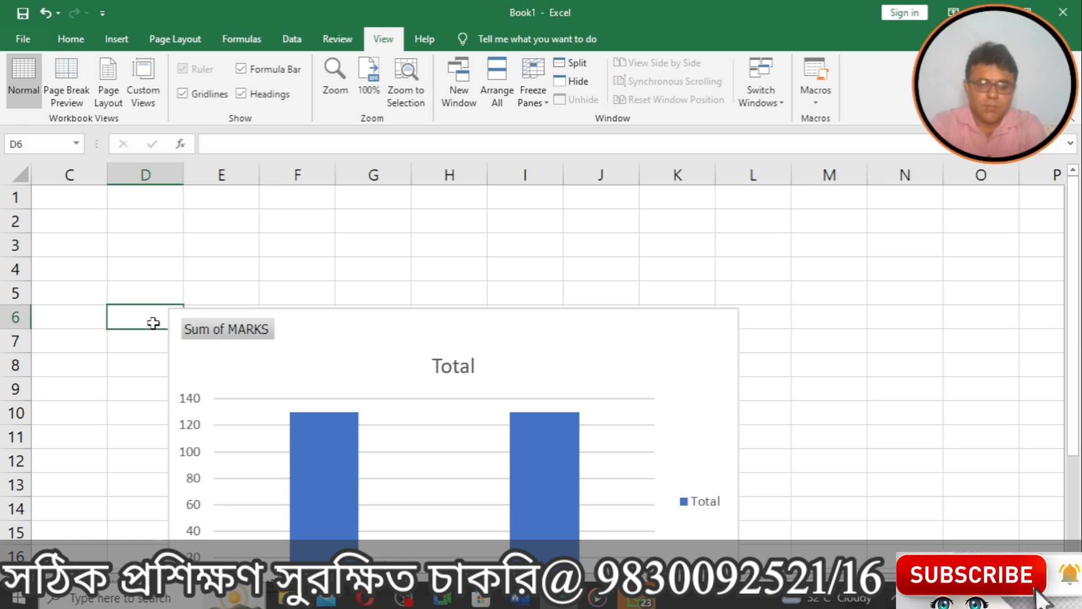
pyautogui.press('Home')
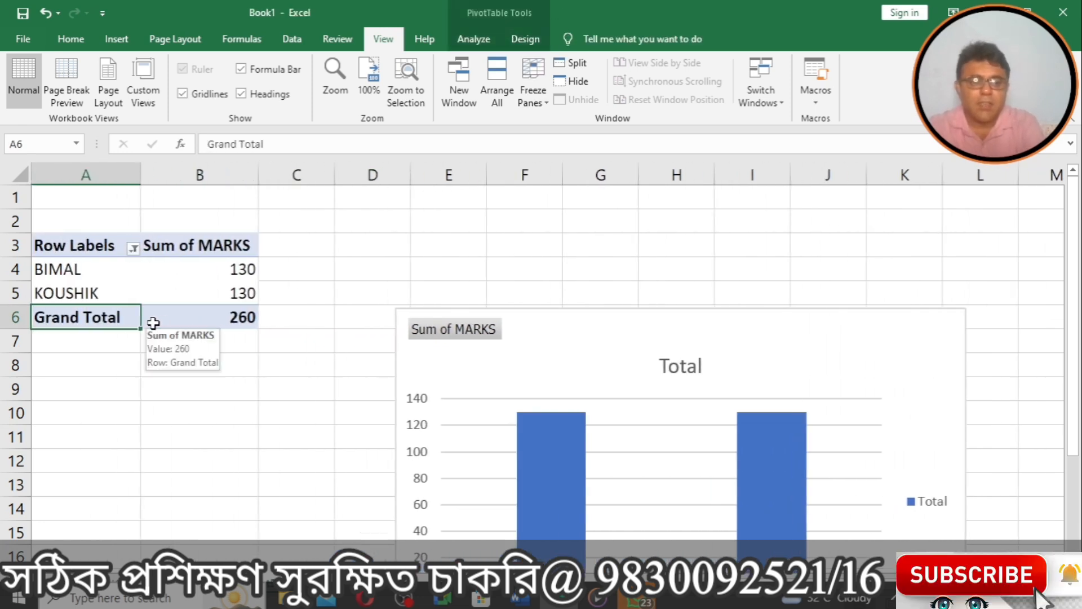
pyautogui.press('Right')
pyautogui.press('Right')
pyautogui.press('Right')
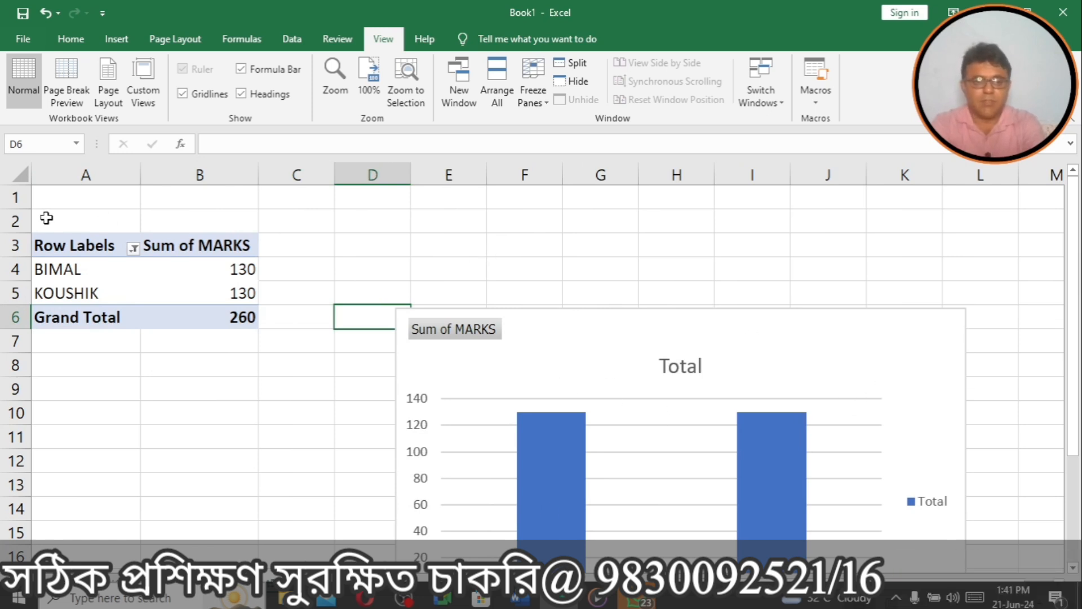
pyautogui.click(133, 249)
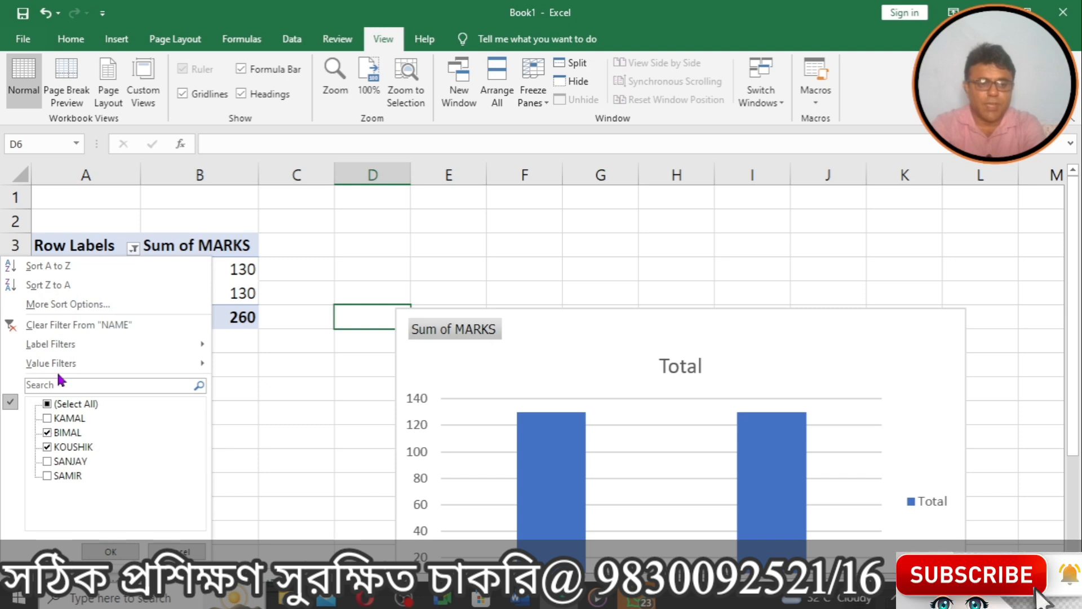
pyautogui.click(67, 324)
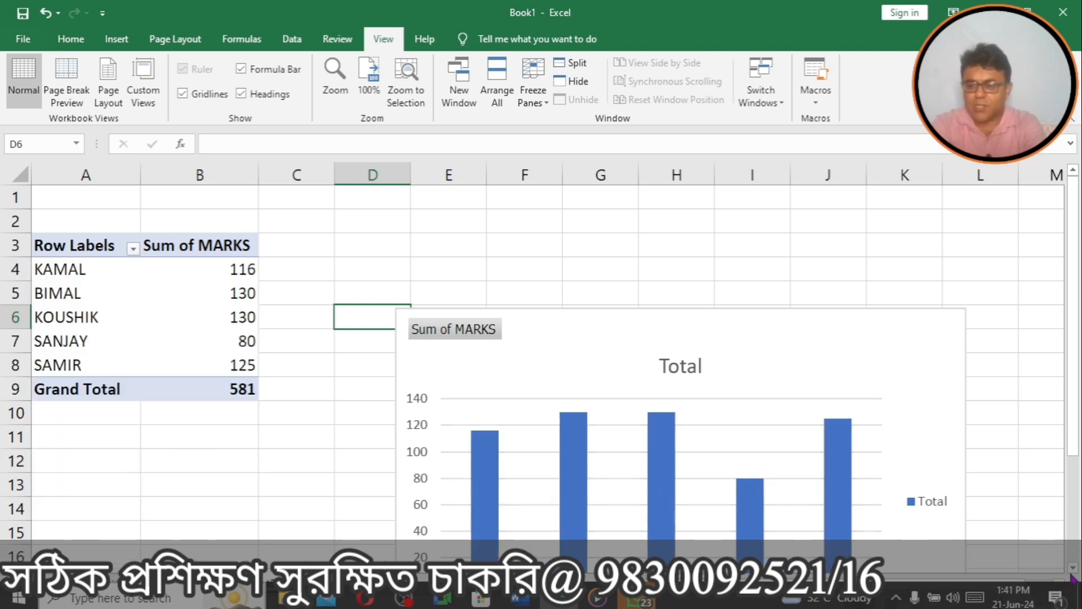
# On the source data sheet, add a record in row 12 that repeats the name from E2 with marks of 78.
pyautogui.scroll(-1, 1072, 578)
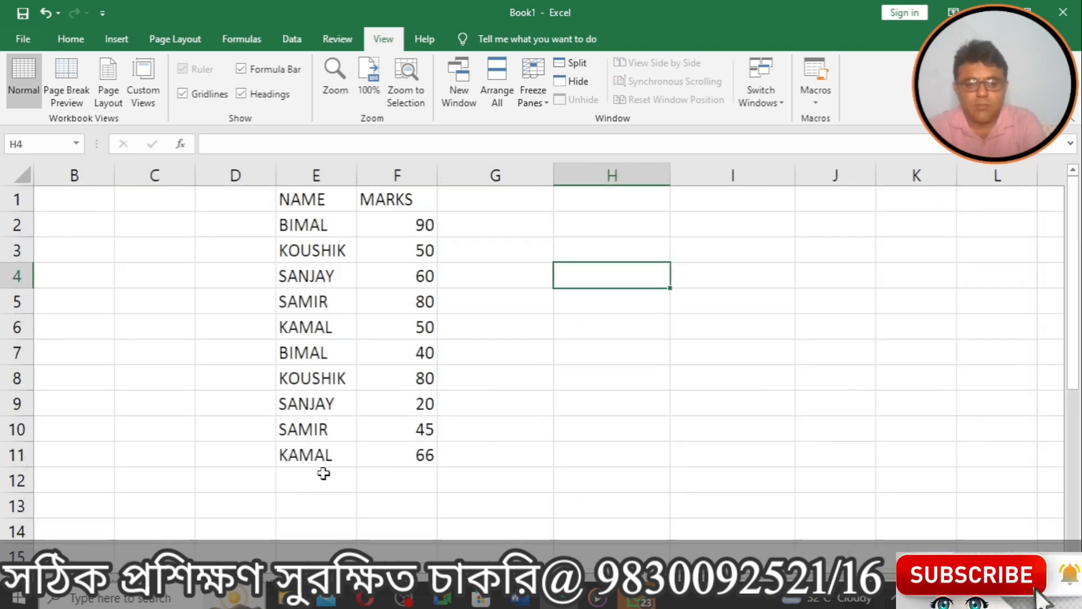
pyautogui.click(323, 475)
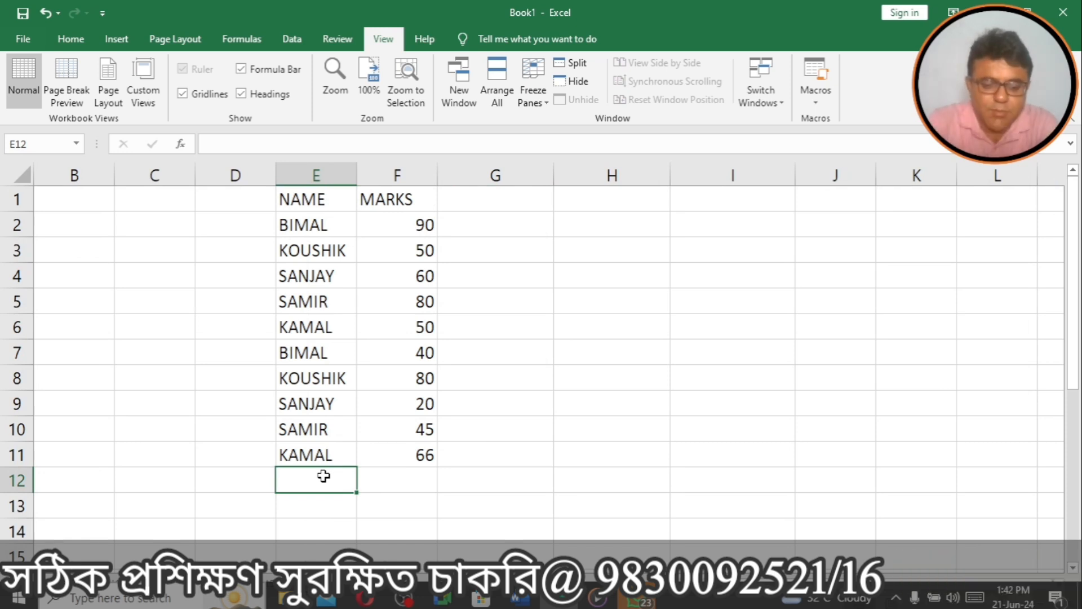
pyautogui.write('BIMI')
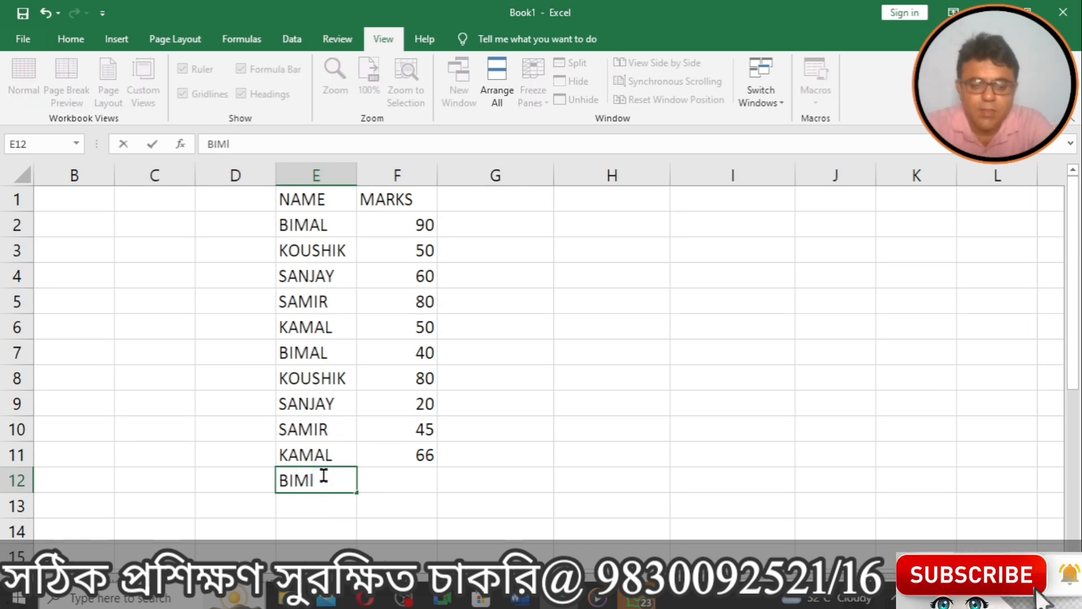
pyautogui.press('BackSpace')
pyautogui.write('al')
pyautogui.press('BackSpace')
pyautogui.press('BackSpace')
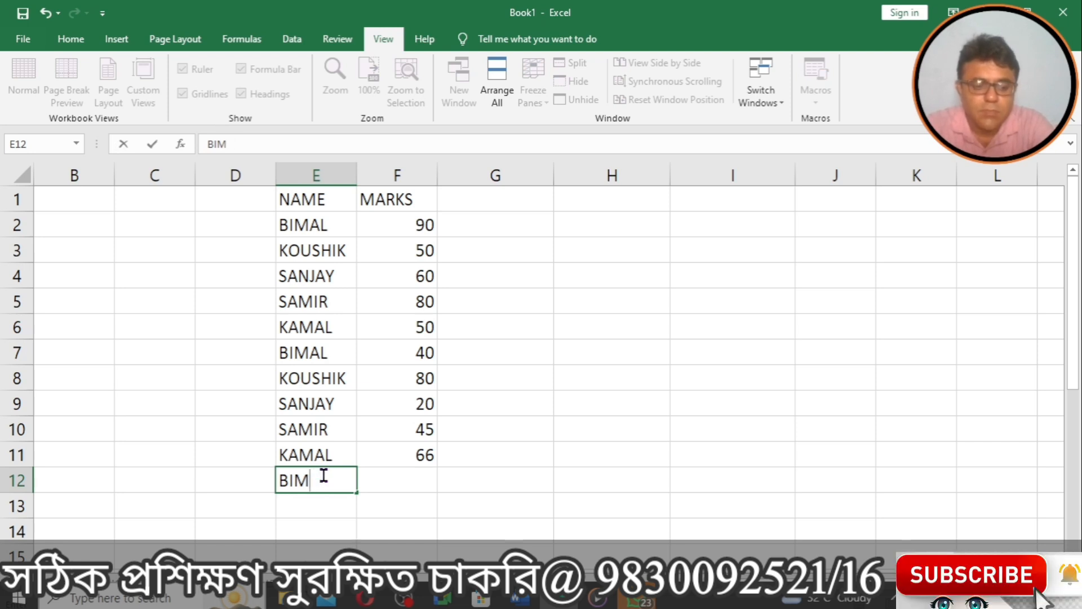
pyautogui.write('AL')
pyautogui.press('Tab')
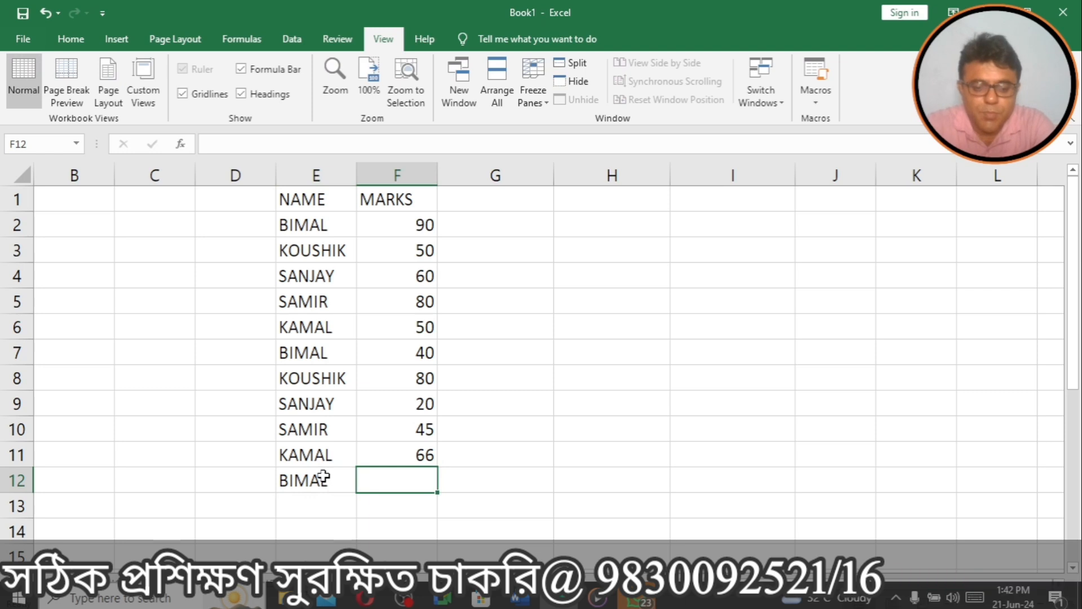
pyautogui.write('78')
pyautogui.press('Return')
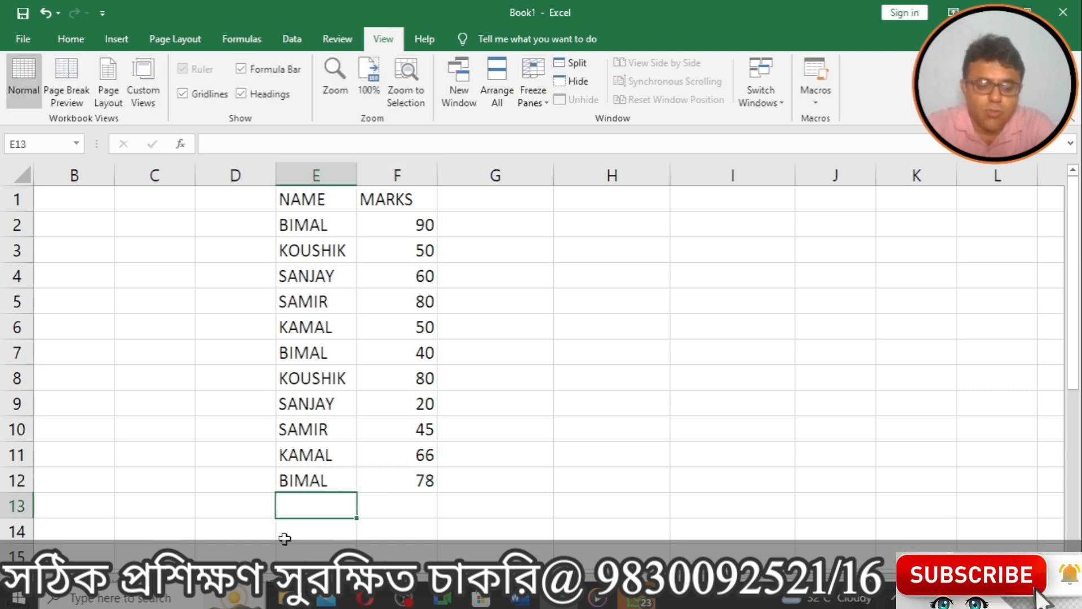
# Add a record in row 13 that repeats the name from E3 with marks of 70, and return to the PivotTable sheet.
pyautogui.write('KO')
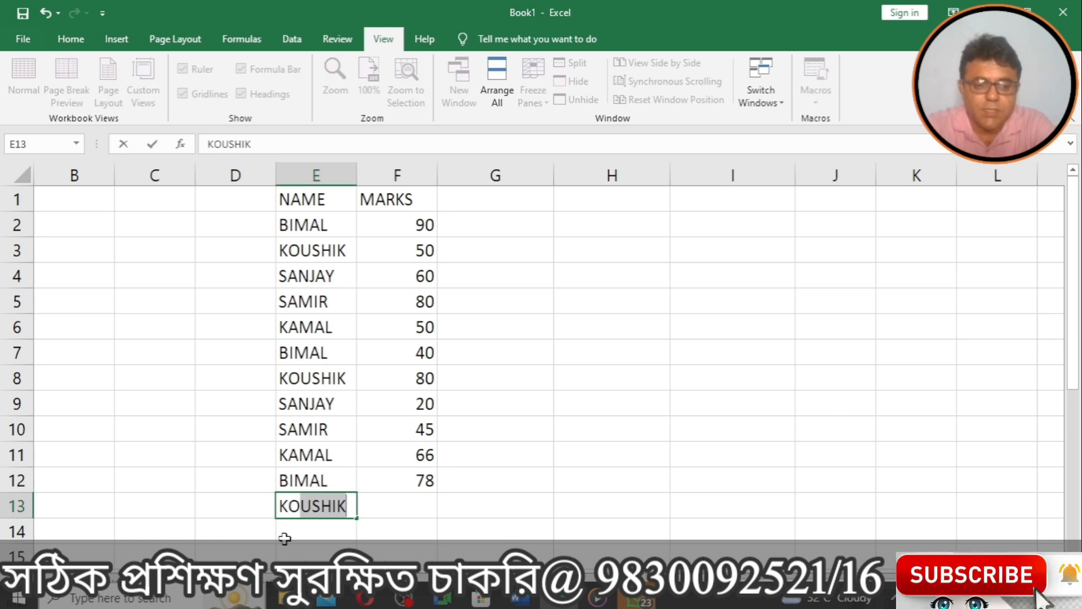
pyautogui.press('Tab')
pyautogui.write('70')
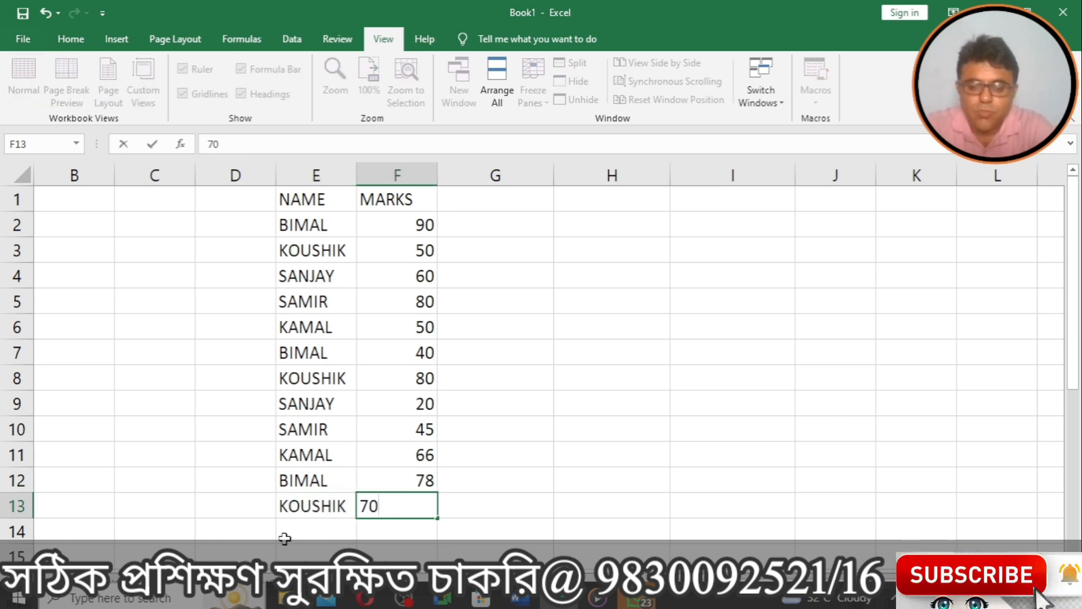
pyautogui.press('Return')
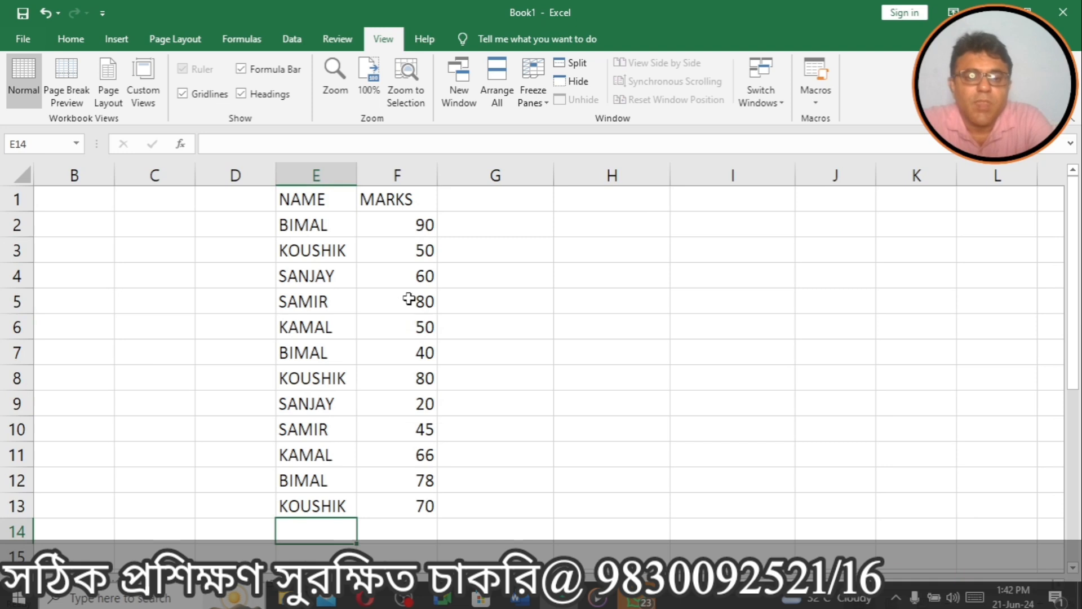
pyautogui.click(381, 487)
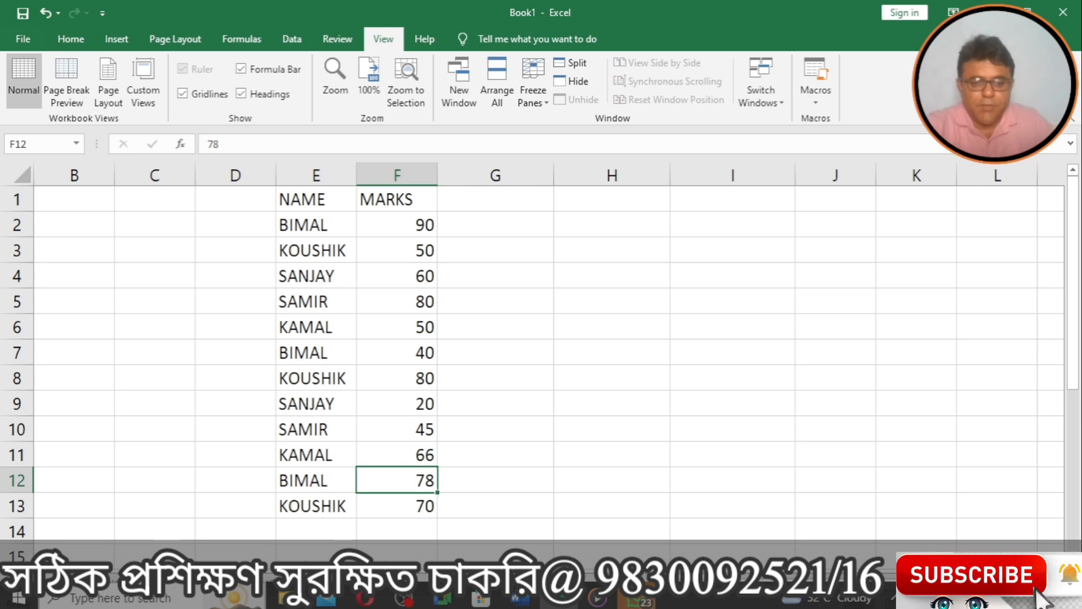
pyautogui.click(269, 582)
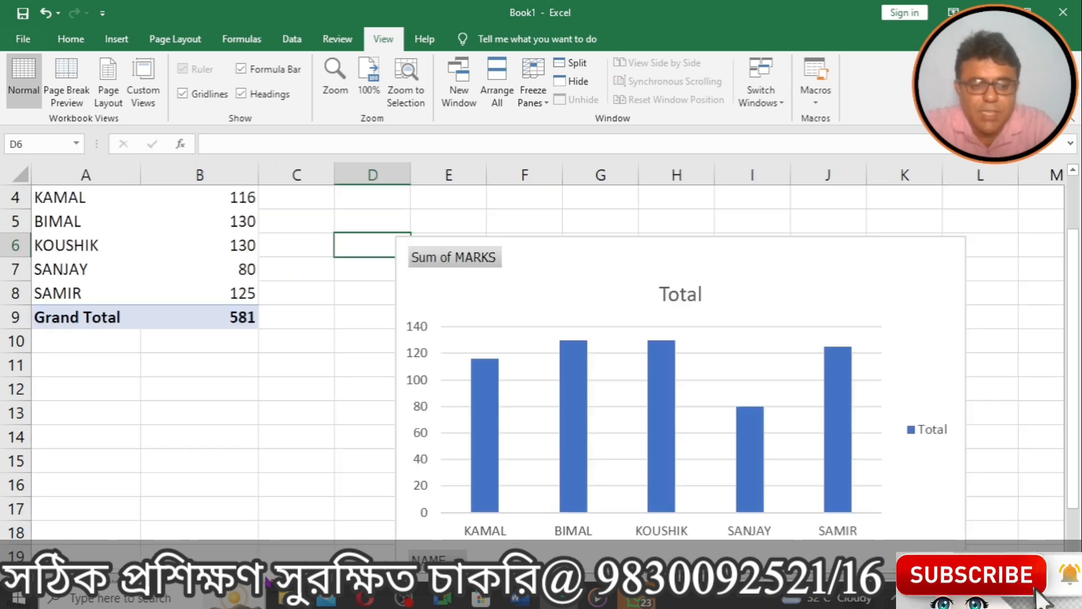
# Change the pivot table's data source to the range Sheet4!$E$1:$F$13 and check the updated table and chart.
pyautogui.moveTo(1080, 309); pyautogui.dragTo(1076, 227)
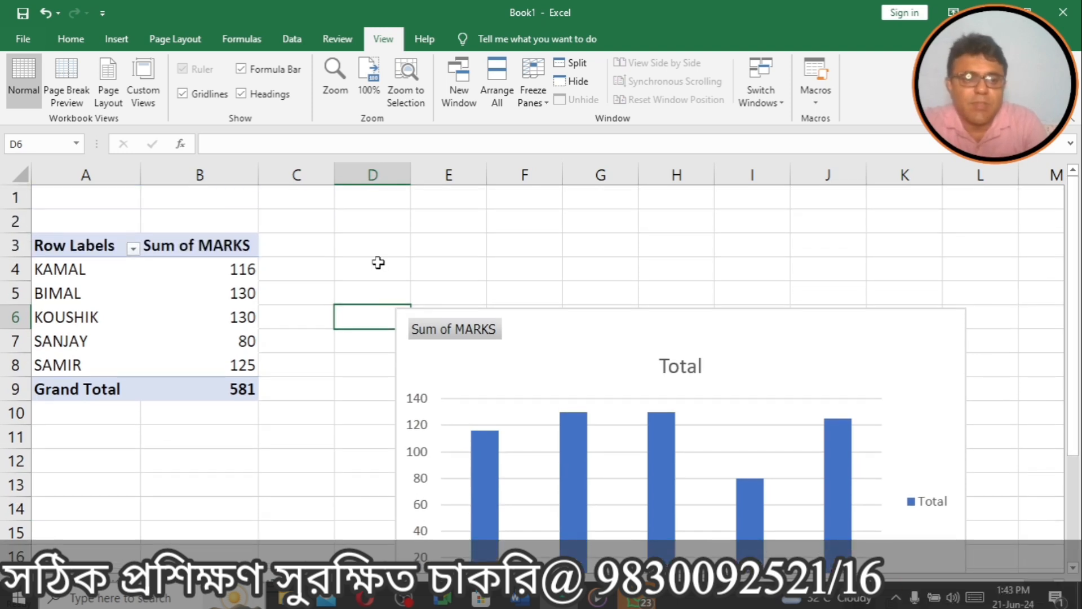
pyautogui.moveTo(95, 252); pyautogui.dragTo(170, 387)
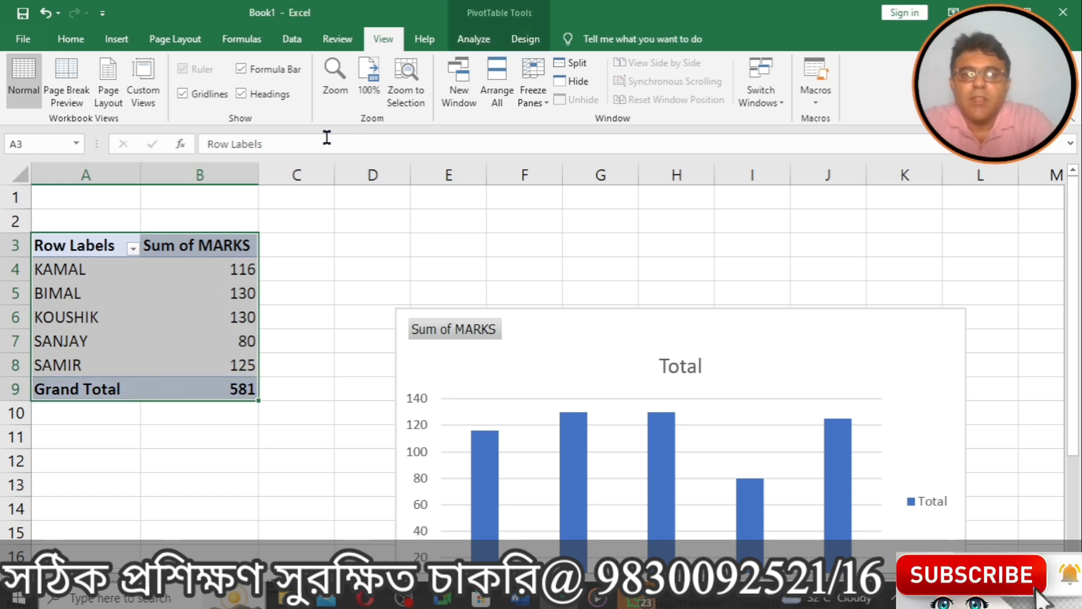
pyautogui.click(472, 39)
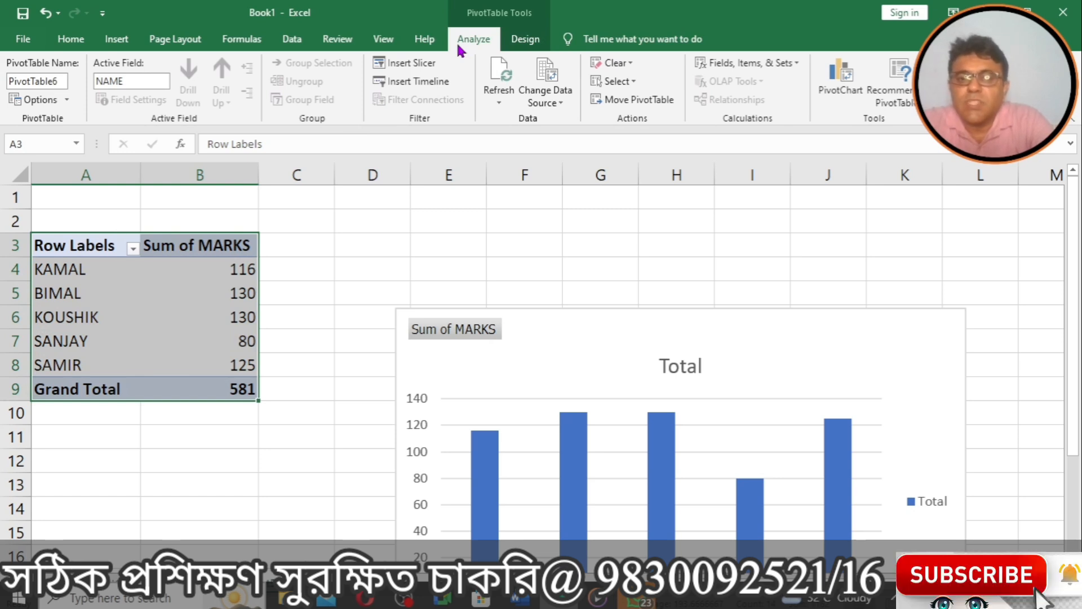
pyautogui.click(549, 106)
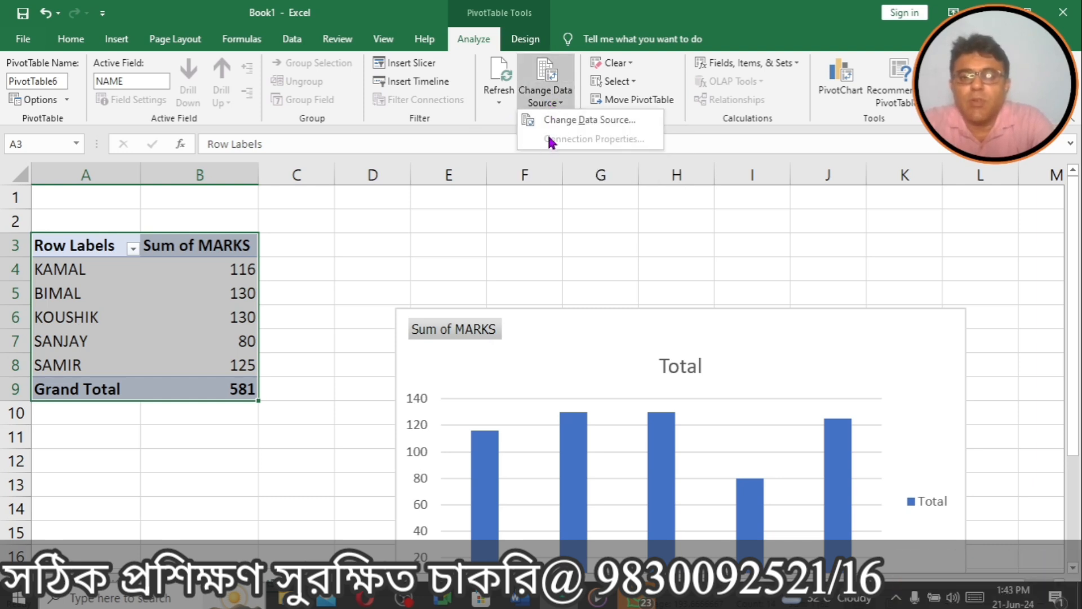
pyautogui.click(564, 119)
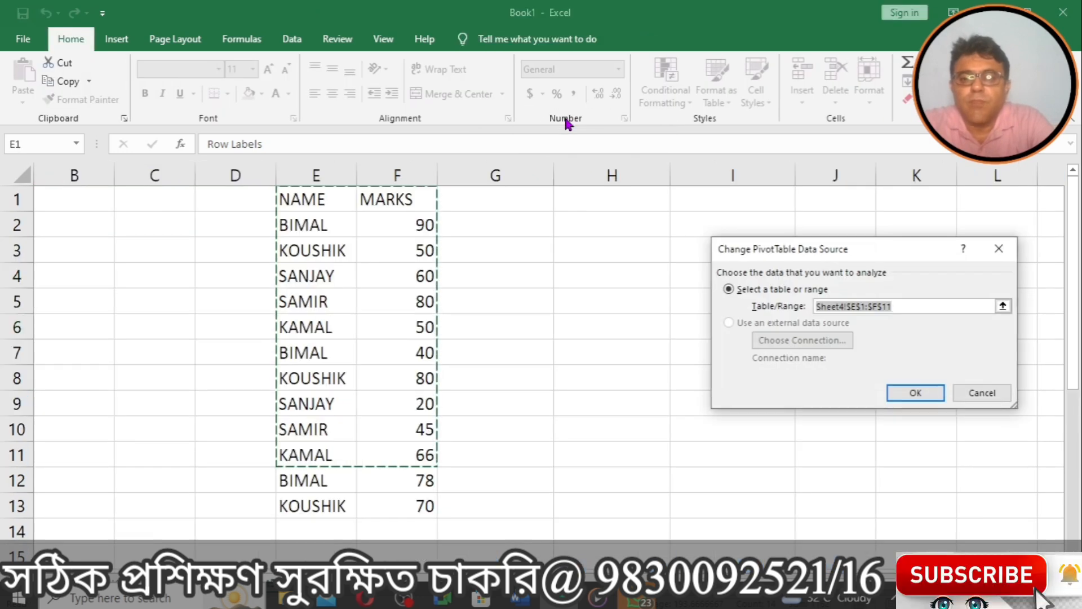
pyautogui.click(327, 196)
pyautogui.moveTo(327, 196); pyautogui.dragTo(379, 496)
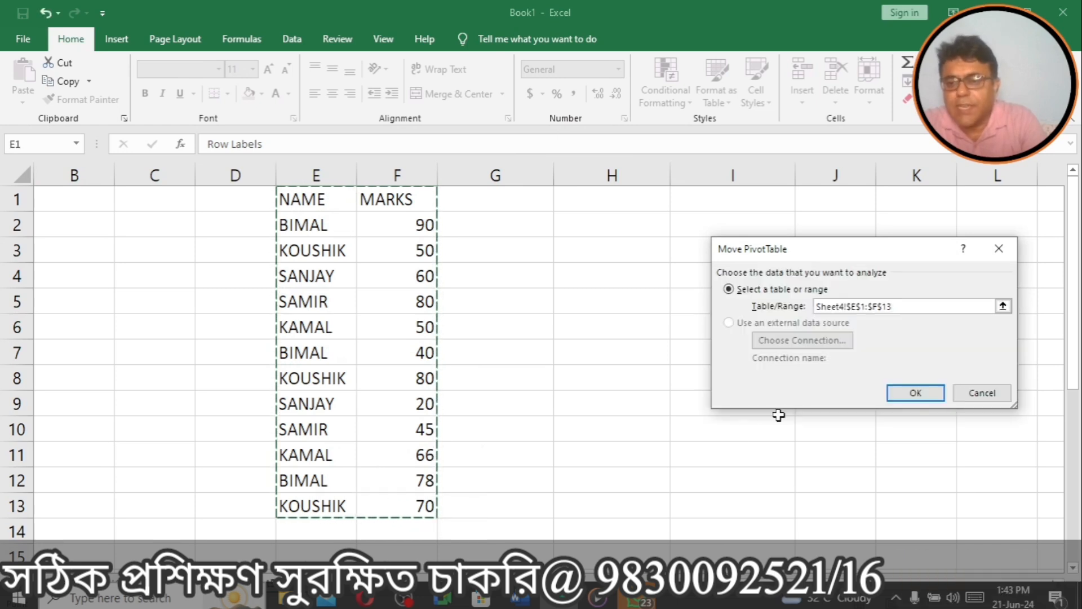
pyautogui.click(908, 392)
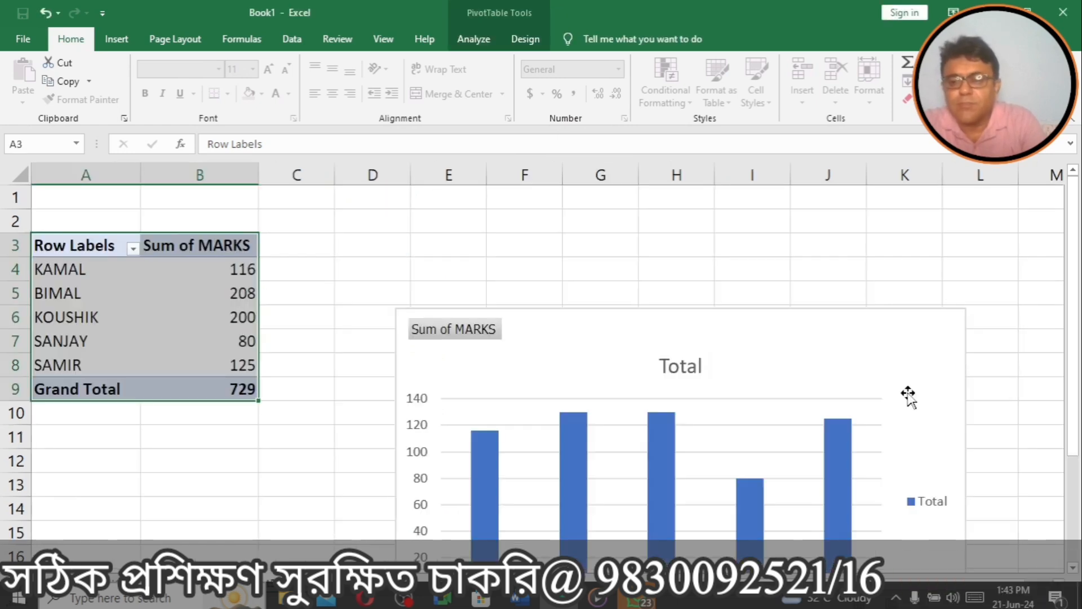
pyautogui.click(211, 293)
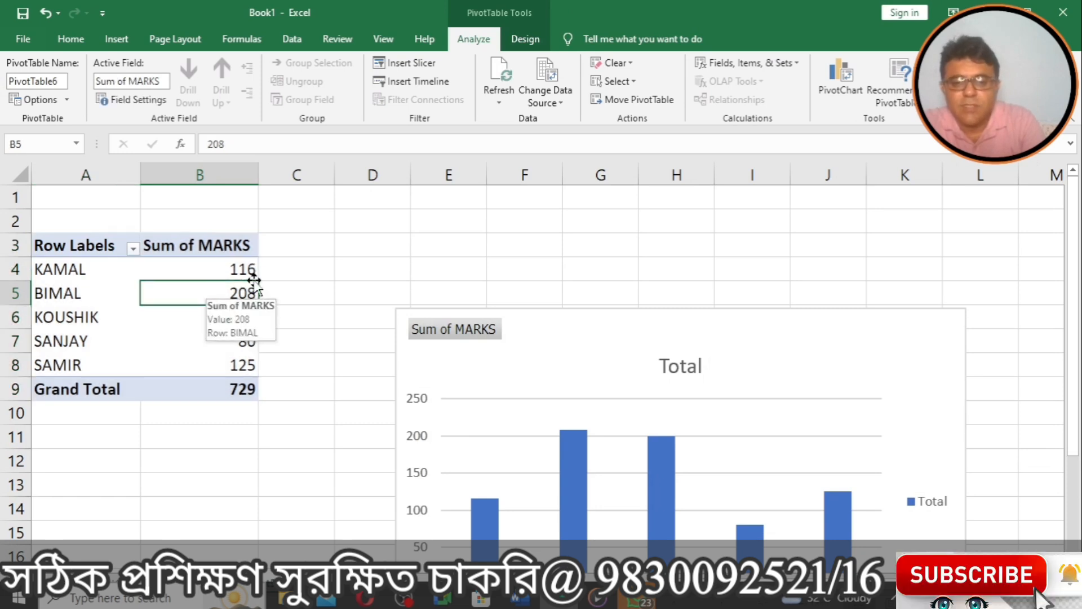
pyautogui.moveTo(1071, 272); pyautogui.dragTo(1078, 363)
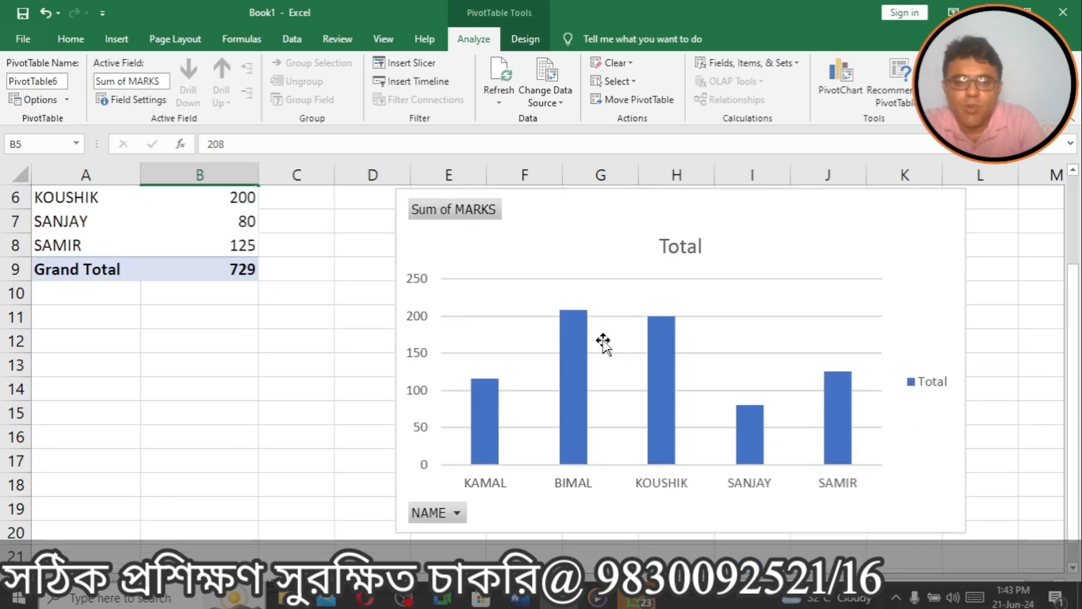
pyautogui.moveTo(569, 347)
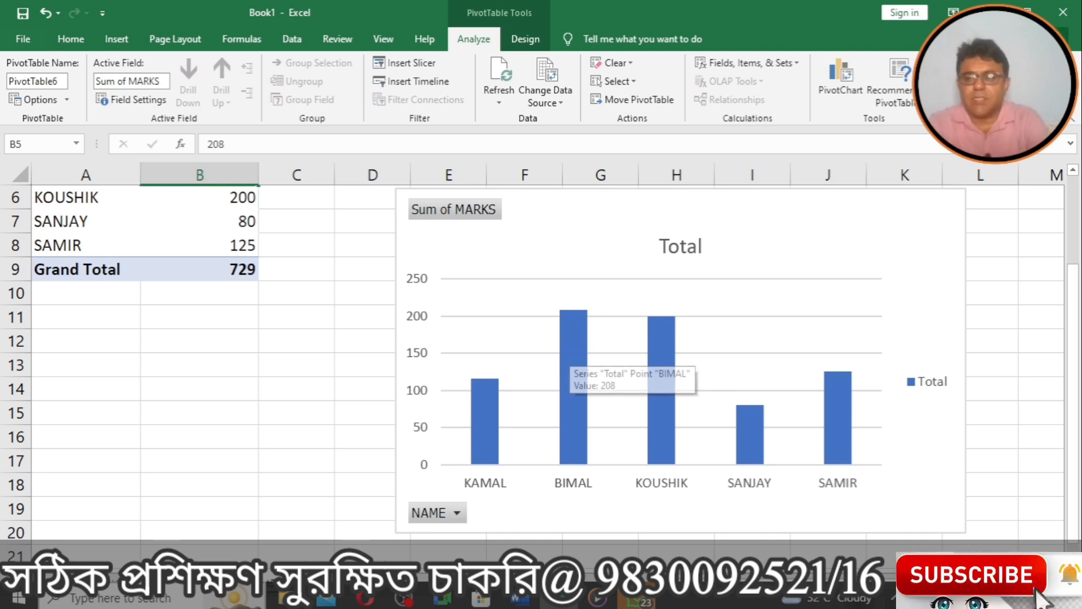
pyautogui.moveTo(1073, 303); pyautogui.dragTo(1077, 194)
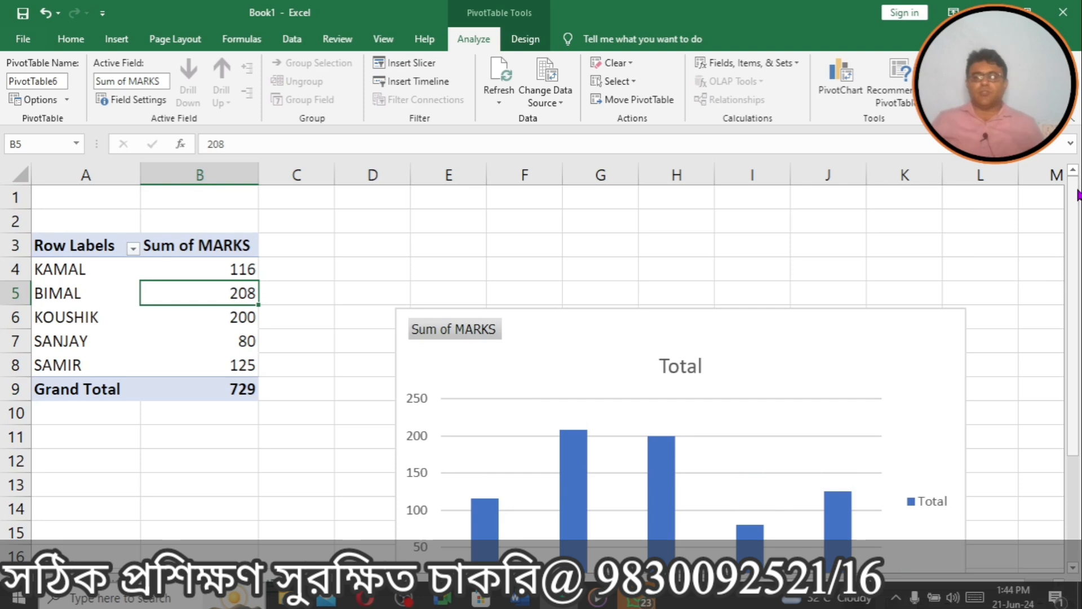
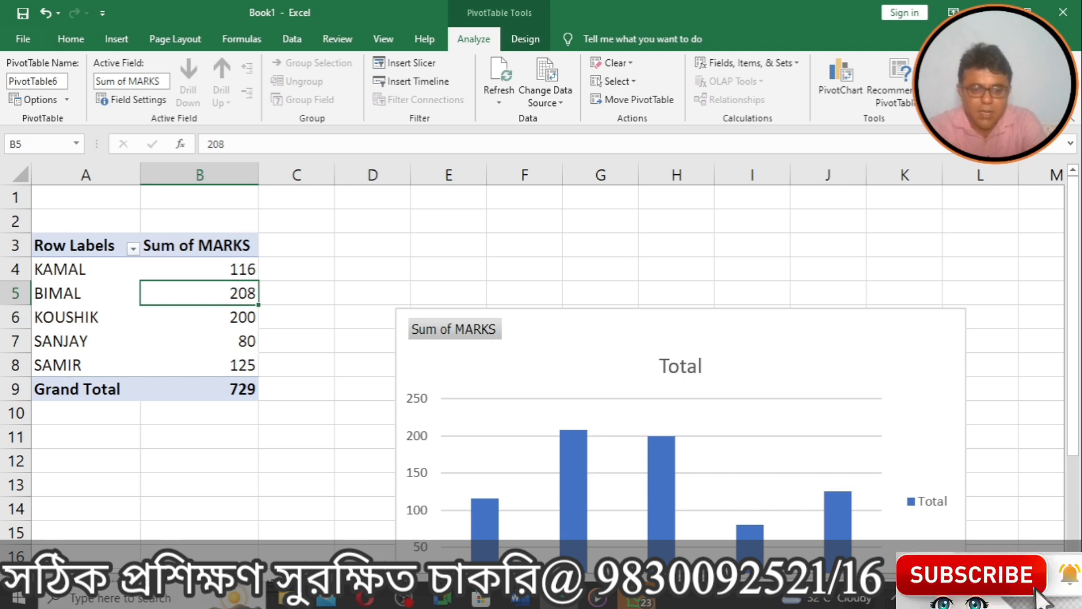
# On the source data sheet, add a record in row 14 repeating the name from E10, with marks 40.
pyautogui.click(342, 580)
pyautogui.click(335, 528)
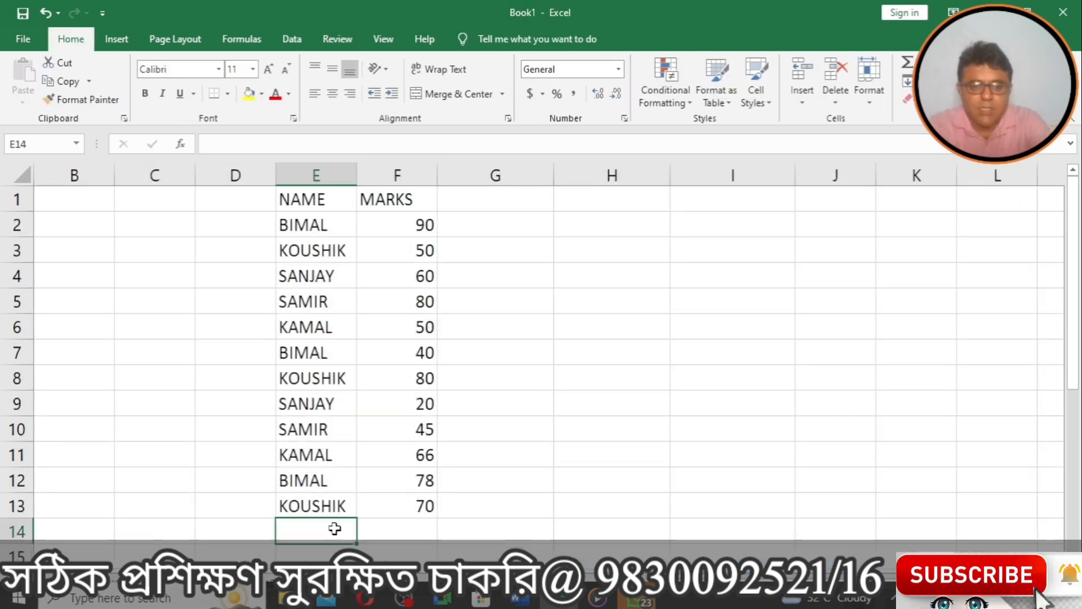
pyautogui.write('SAmir')
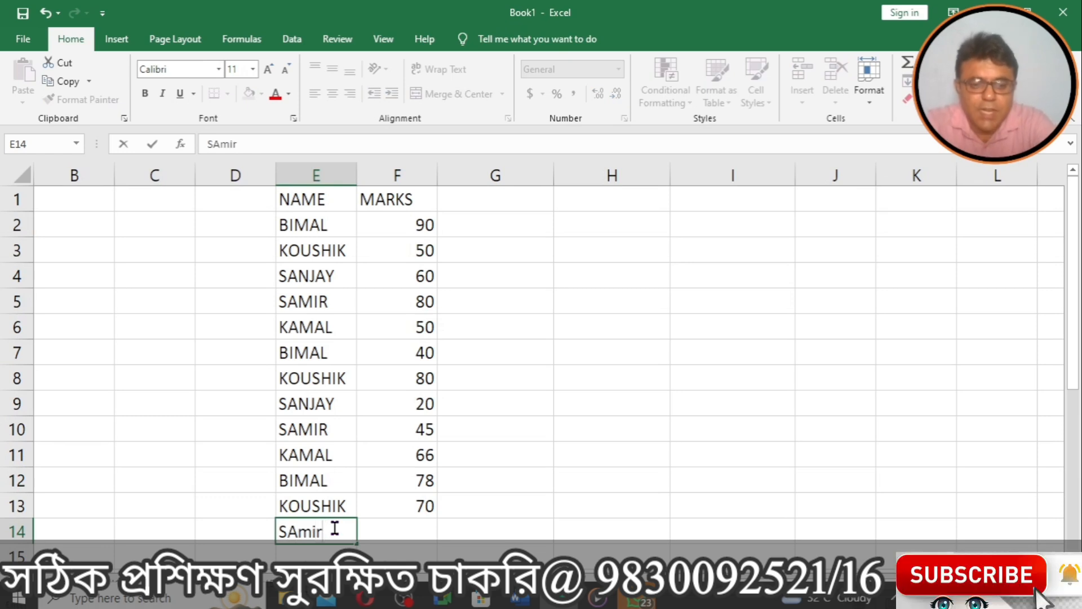
pyautogui.press('BackSpace')
pyautogui.press('BackSpace')
pyautogui.press('BackSpace')
pyautogui.write('MIR')
pyautogui.press('Tab')
pyautogui.write('40')
pyautogui.press('Return')
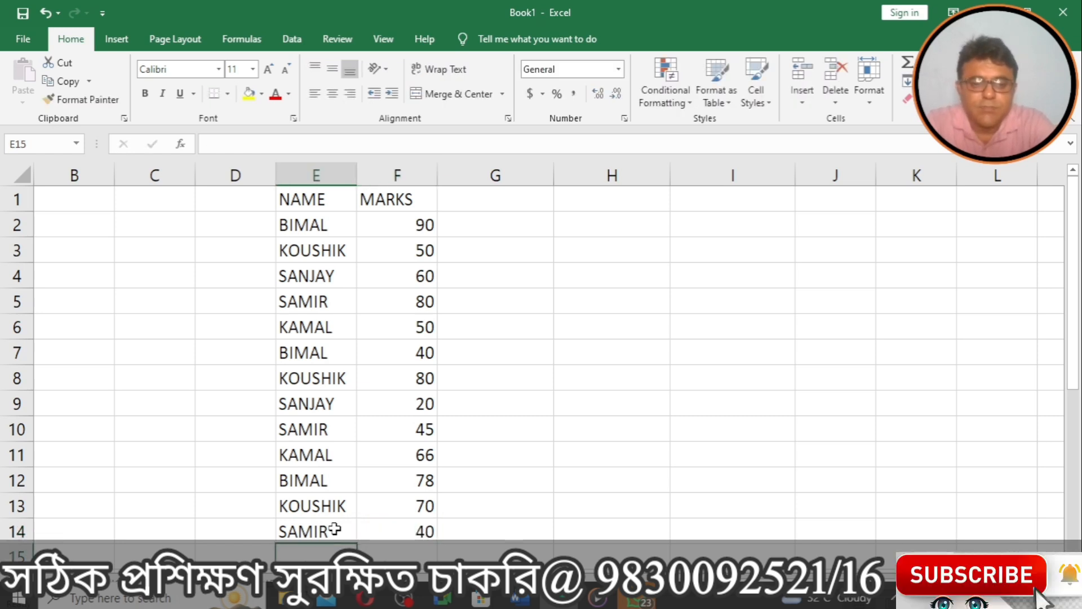
# Add another record in row 15 with a name in the NAME column and marks 89.
pyautogui.write('S')
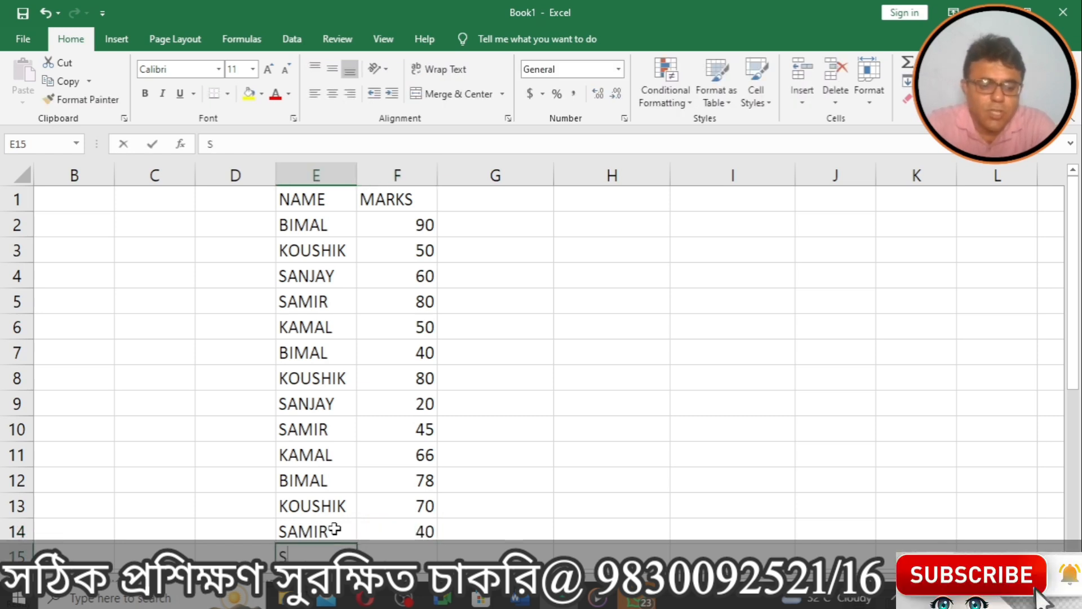
pyautogui.write('ANAY')
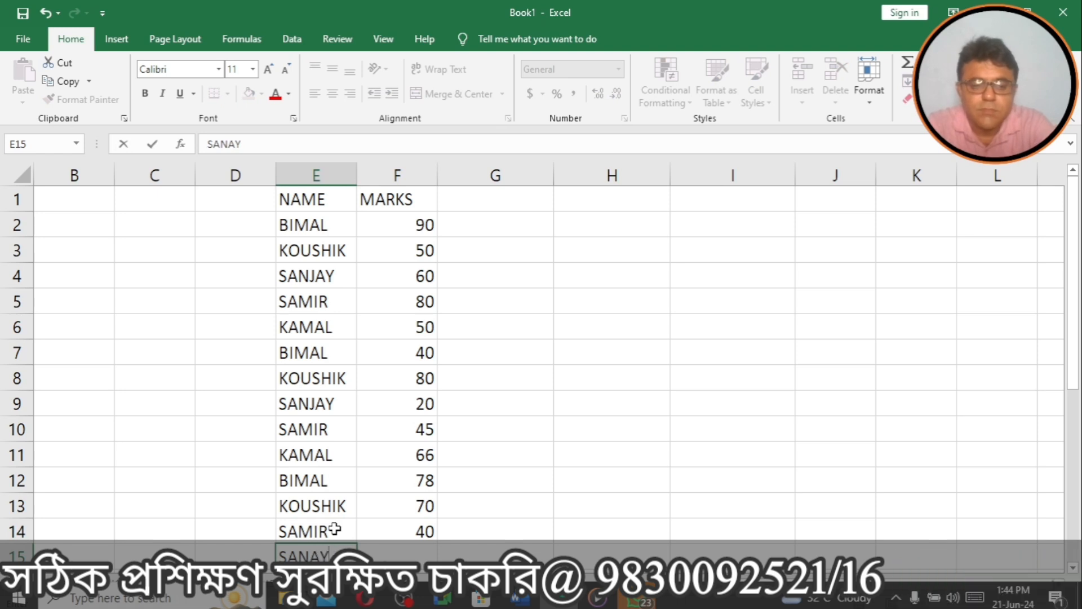
pyautogui.press('Tab')
pyautogui.write('89')
pyautogui.press('Return')
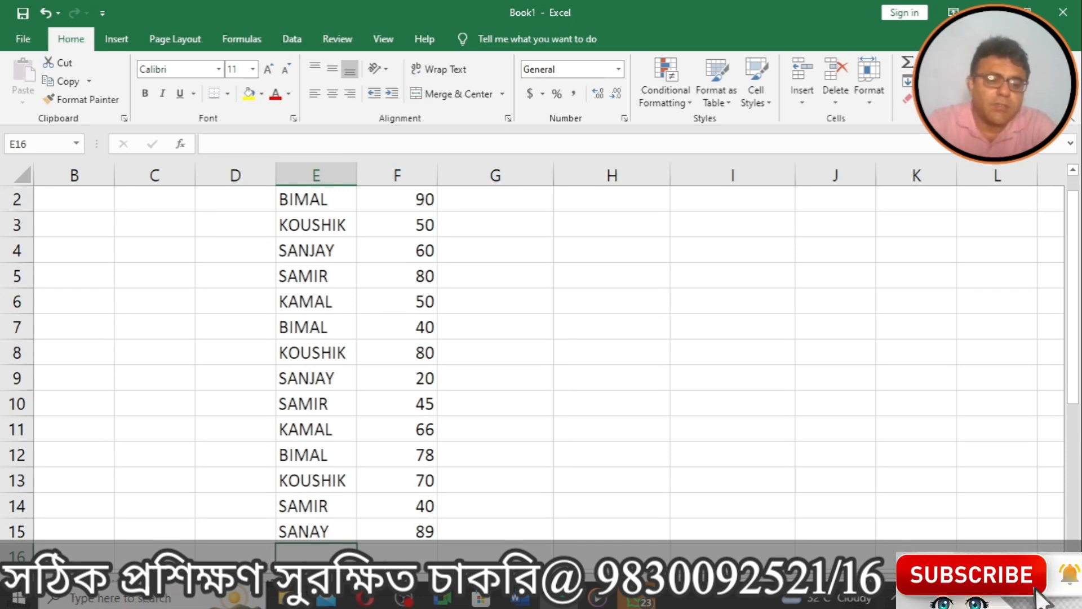
# Return to the pivot table sheet and select the whole pivot table, A3:B9.
pyautogui.click(85, 579)
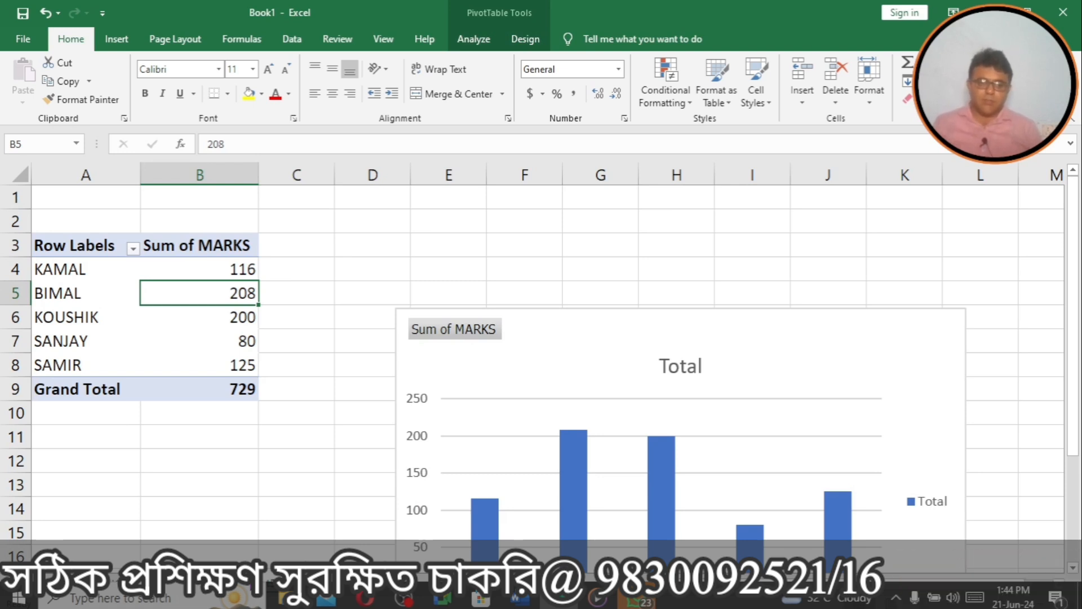
pyautogui.click(82, 247)
pyautogui.moveTo(81, 246); pyautogui.dragTo(250, 388)
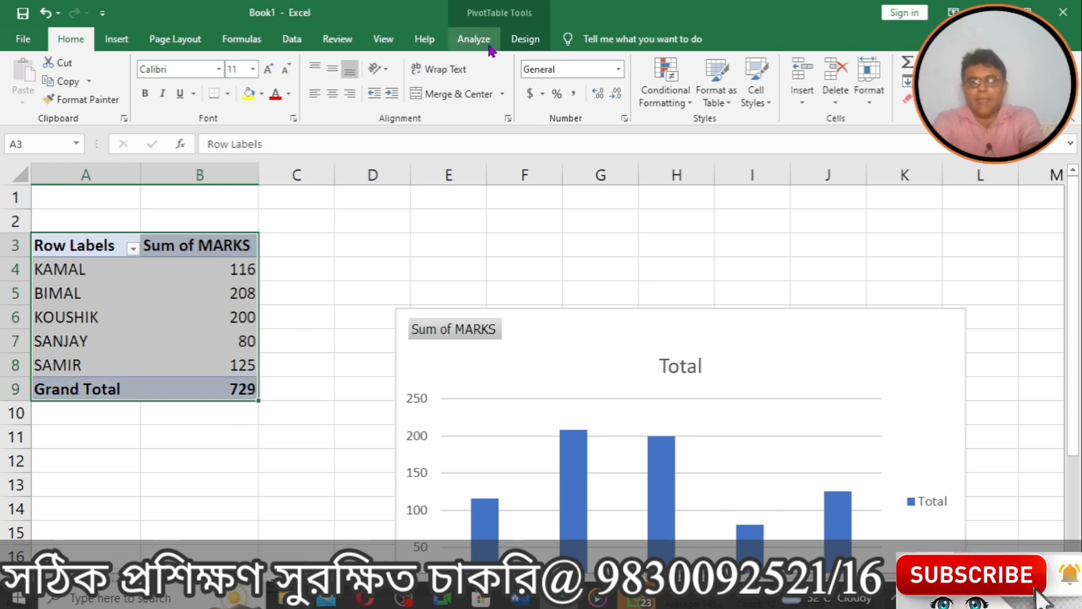
pyautogui.click(368, 257)
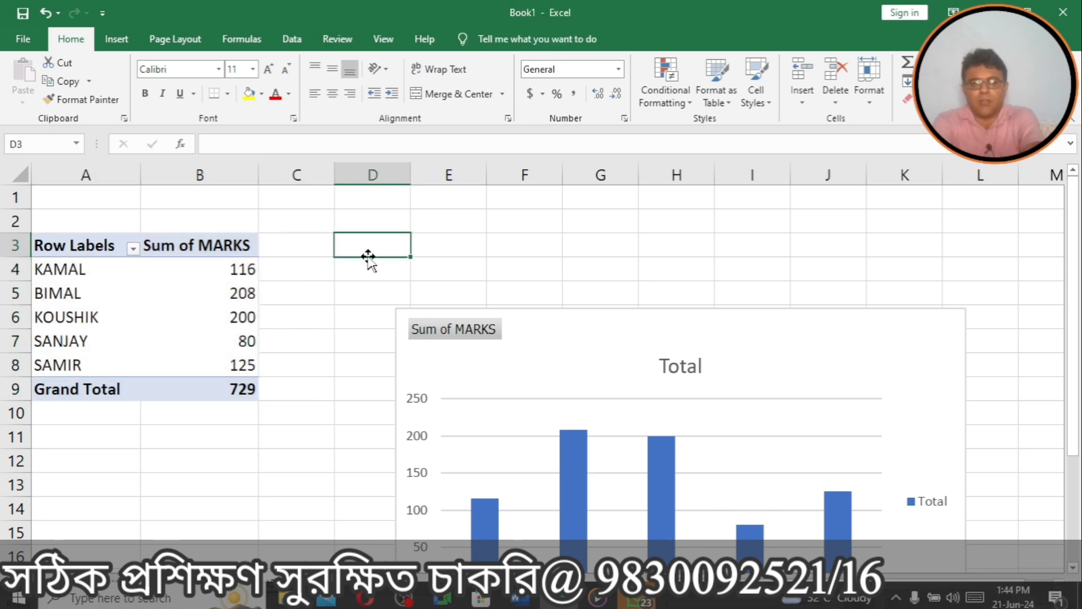
pyautogui.click(44, 246)
pyautogui.moveTo(44, 246); pyautogui.dragTo(162, 384)
pyautogui.click(162, 385)
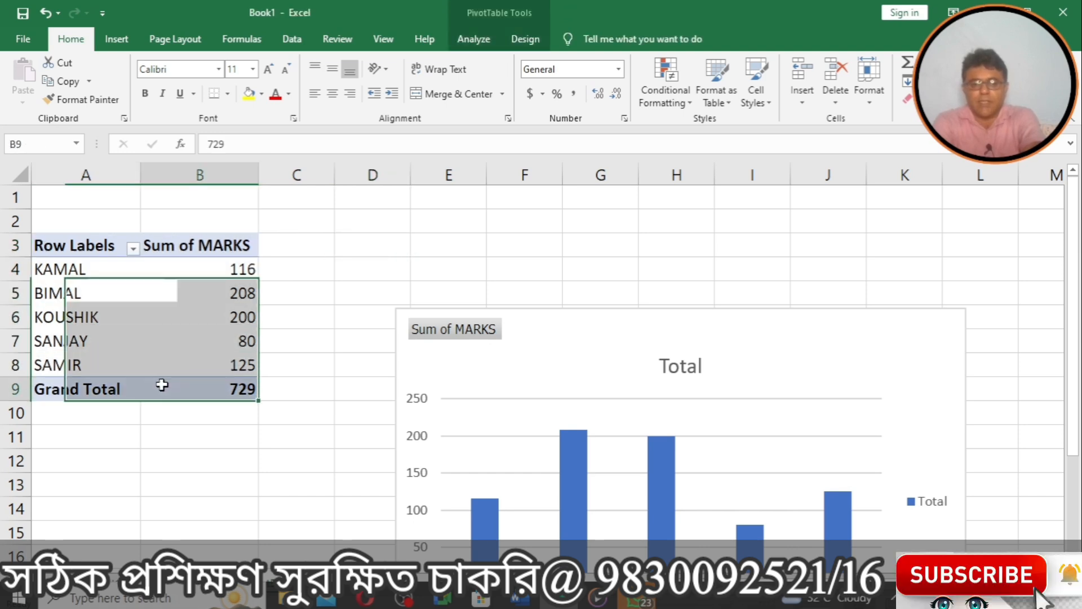
pyautogui.click(94, 244)
pyautogui.moveTo(93, 243); pyautogui.dragTo(193, 381)
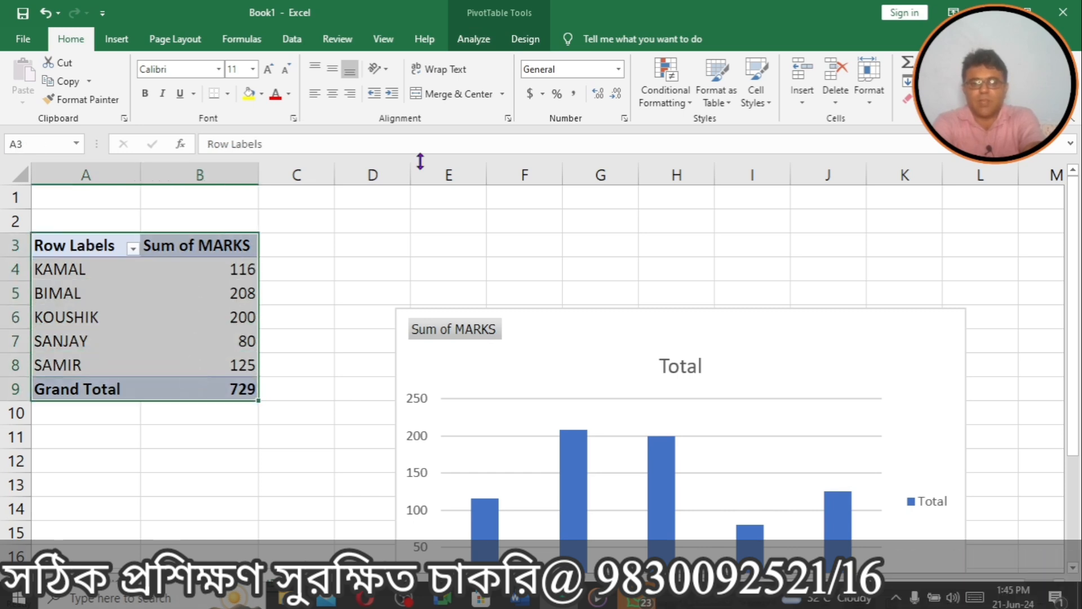
# Extend the pivot table's data source to Sheet4!$E$1:$F$15 and check the recalculated sums.
pyautogui.click(481, 41)
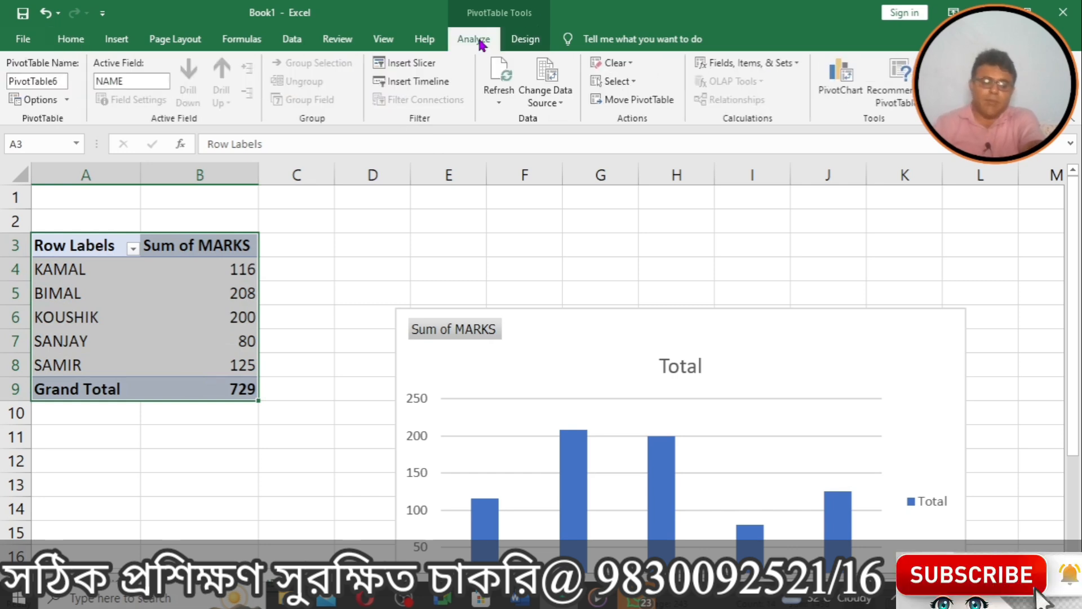
pyautogui.click(544, 102)
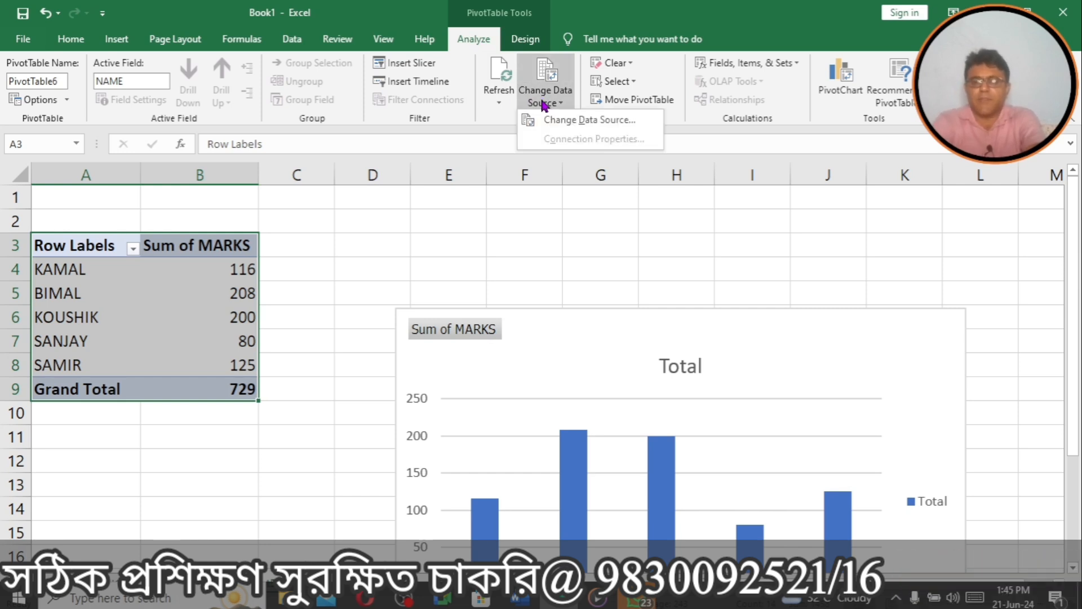
pyautogui.click(580, 119)
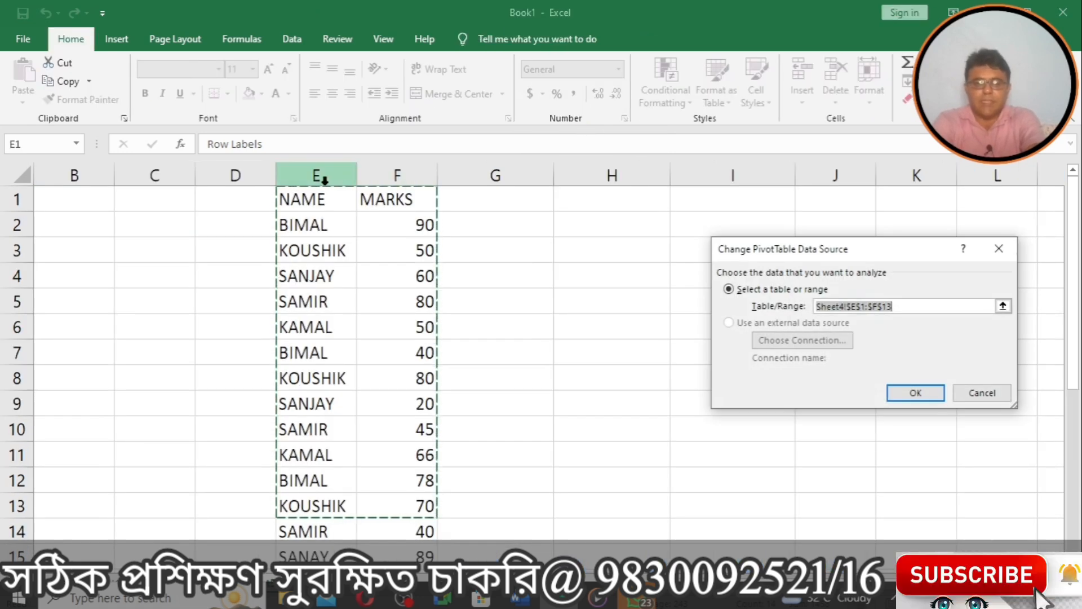
pyautogui.moveTo(307, 205); pyautogui.dragTo(372, 383)
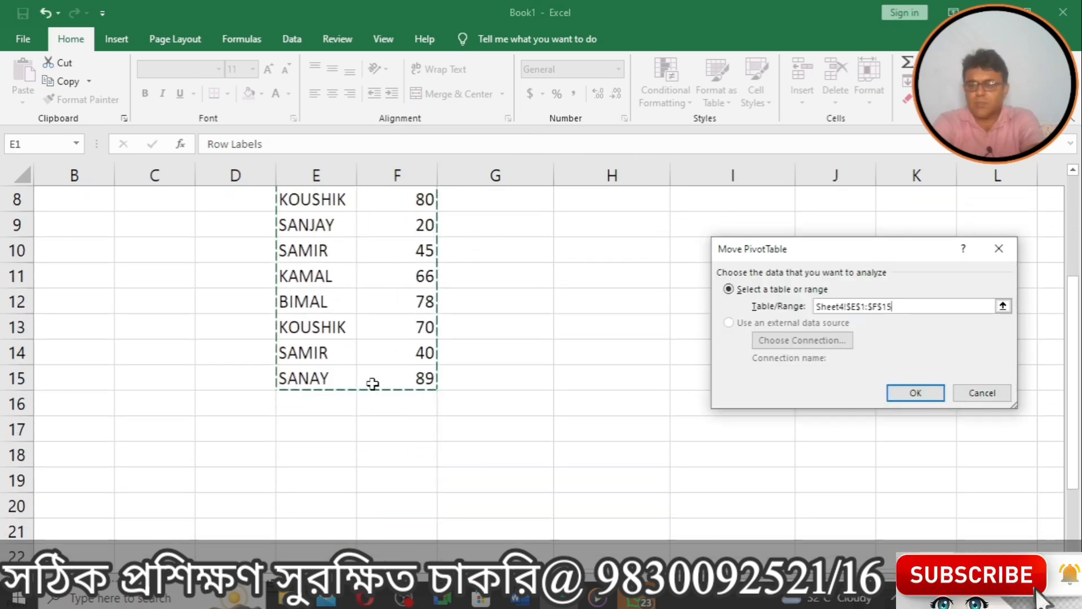
pyautogui.click(914, 390)
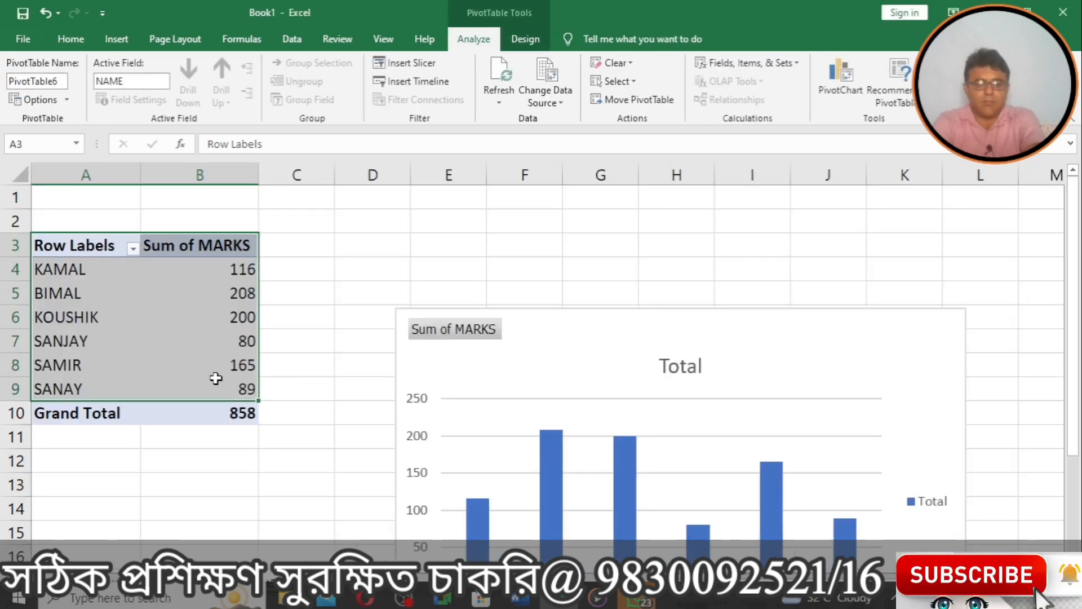
pyautogui.click(186, 485)
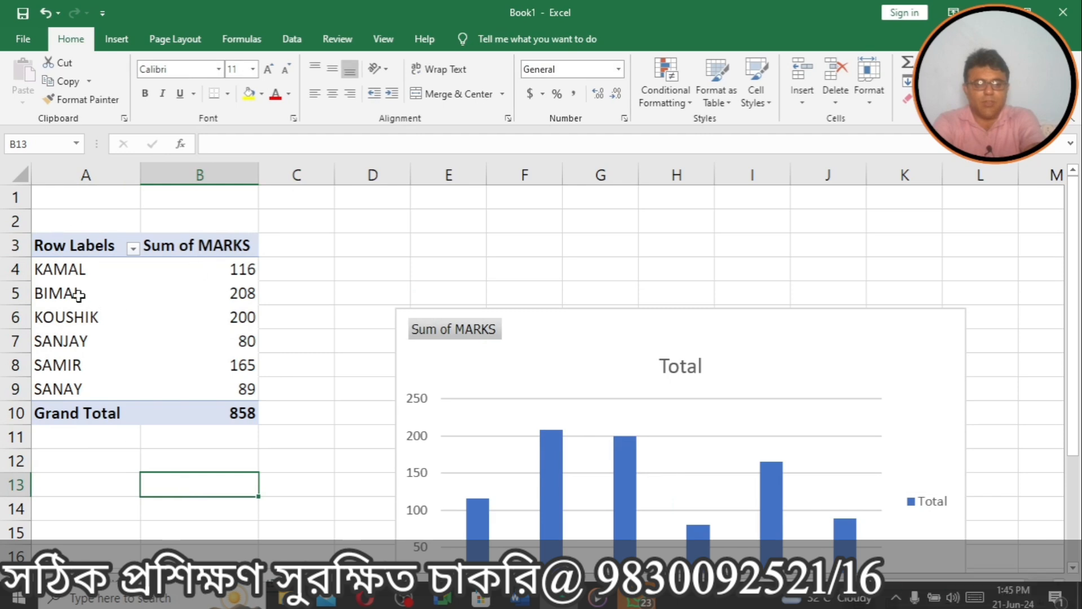
pyautogui.moveTo(170, 306)
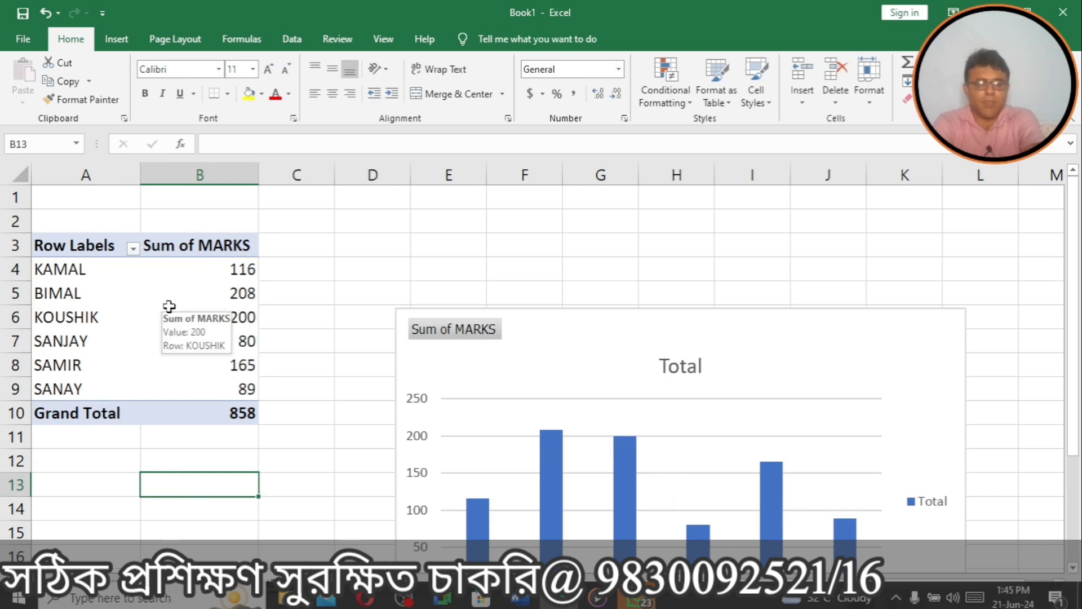
pyautogui.moveTo(210, 360)
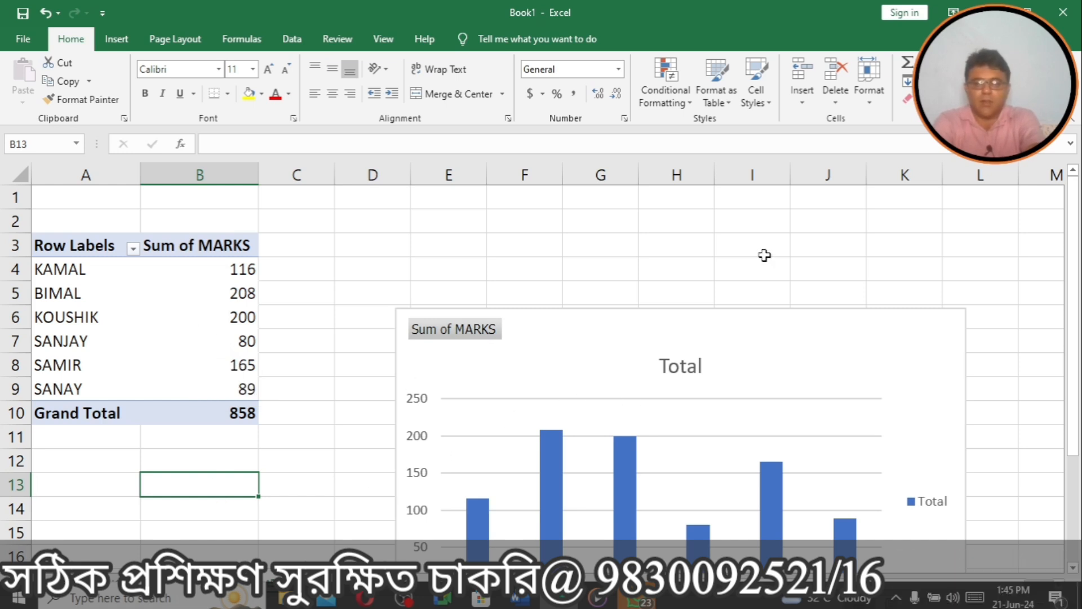
# Delete the pivot chart from the pivot table sheet.
pyautogui.moveTo(1077, 316); pyautogui.dragTo(1077, 419)
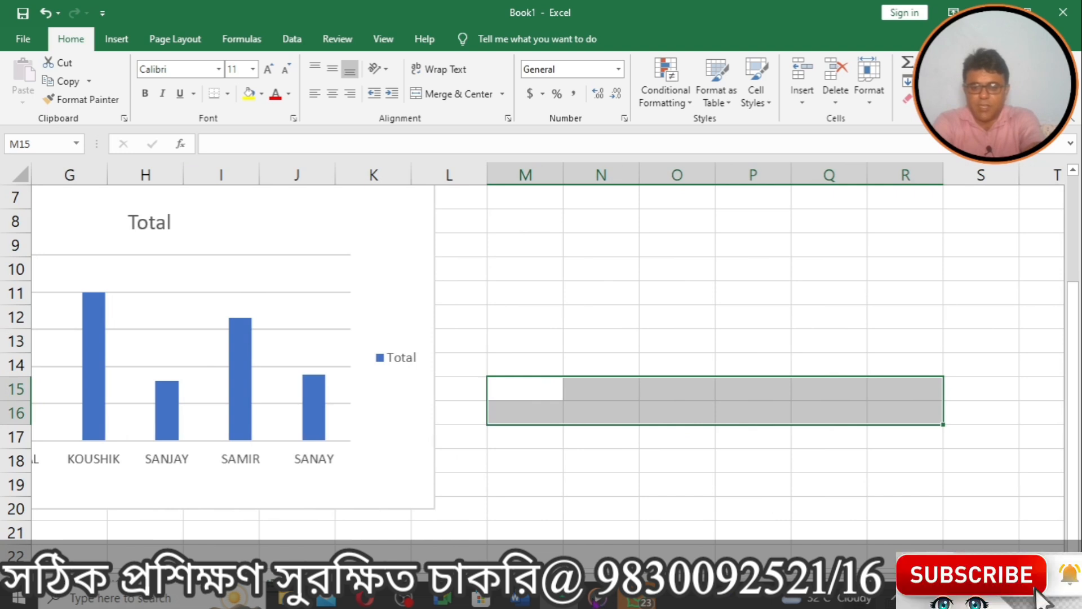
pyautogui.moveTo(1077, 317); pyautogui.dragTo(1078, 310)
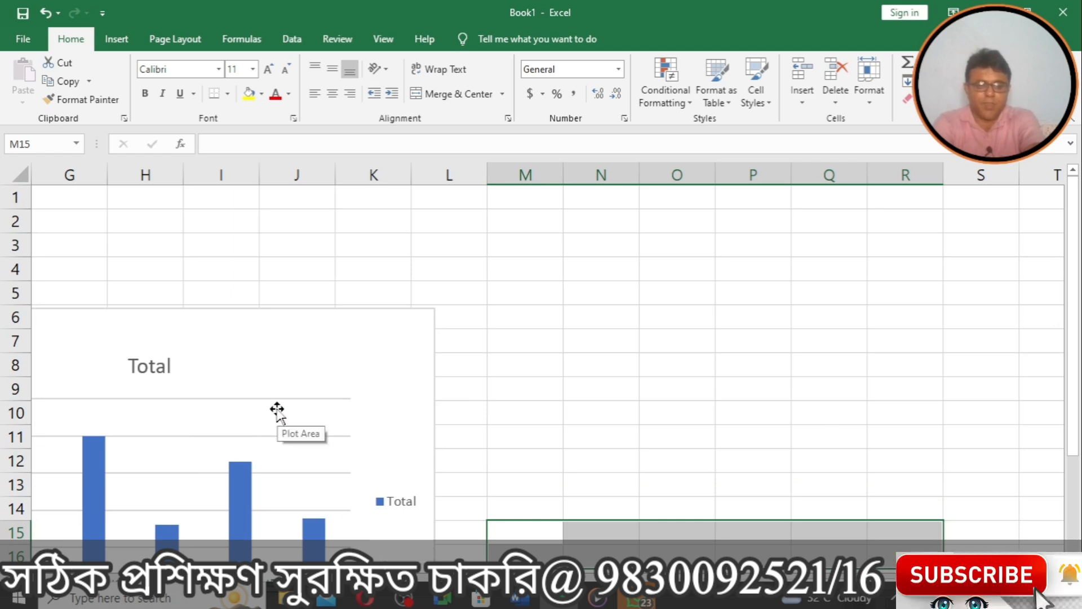
pyautogui.click(261, 337)
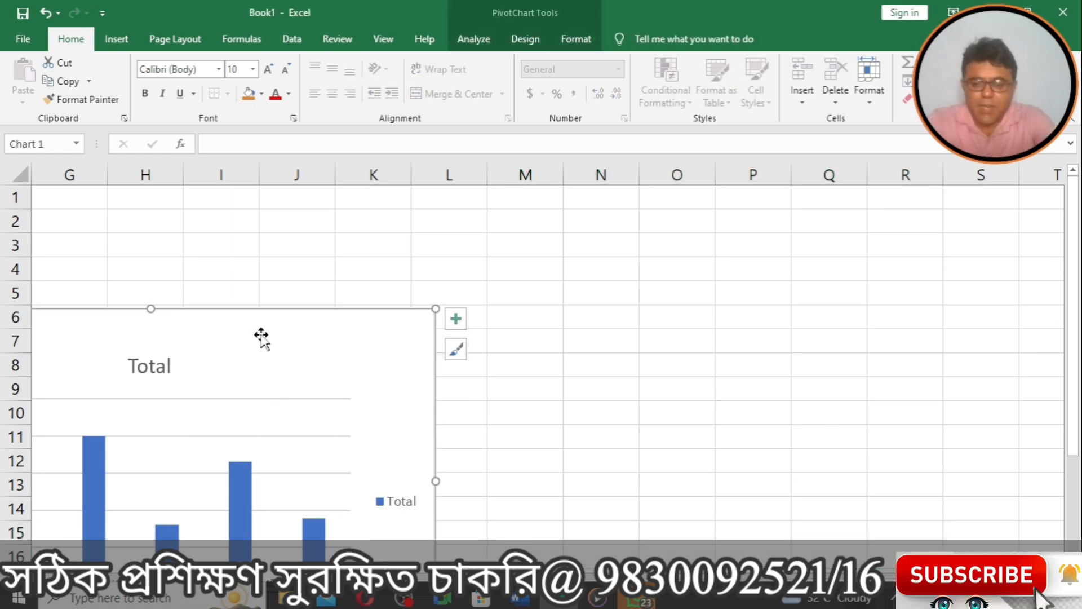
pyautogui.press('Delete')
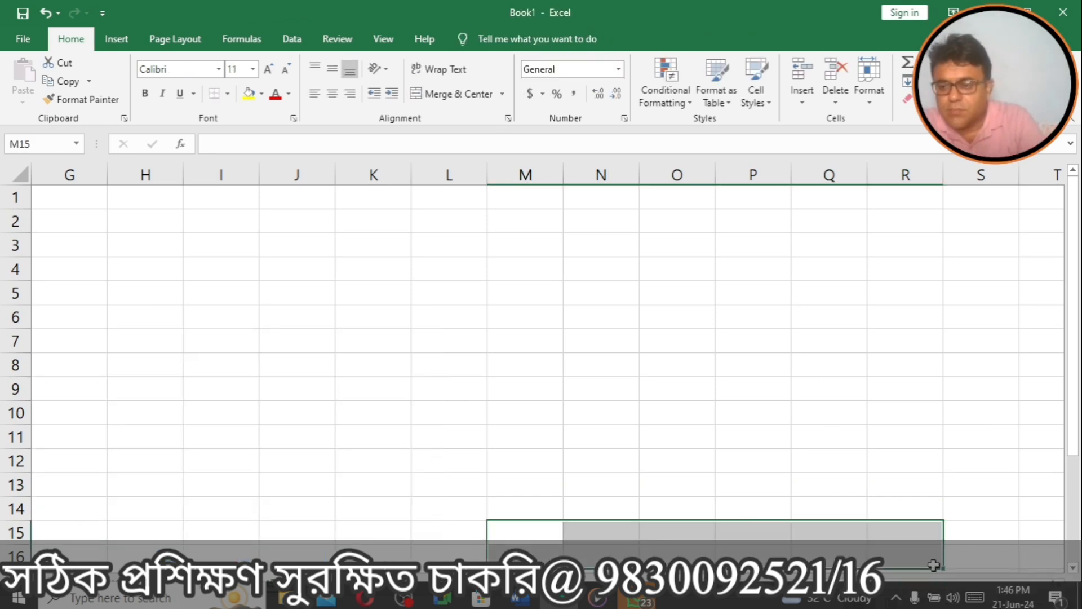
# Delete the whole pivot table, A3:B10, from its sheet.
pyautogui.click(248, 365)
pyautogui.press('Left')
pyautogui.press('Left')
pyautogui.press('Left')
pyautogui.press('Left')
pyautogui.press('Left')
pyautogui.press('Left')
pyautogui.press('Left')
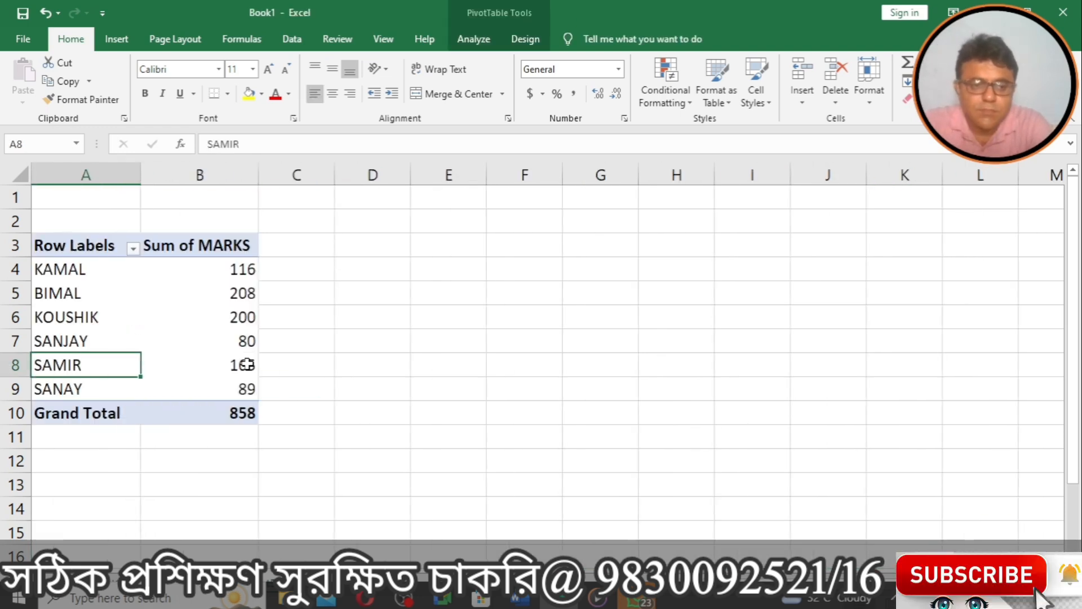
pyautogui.press('Up')
pyautogui.press('Up')
pyautogui.press('Up')
pyautogui.press('Up')
pyautogui.press('Up')
pyautogui.press('Up')
pyautogui.press('Up')
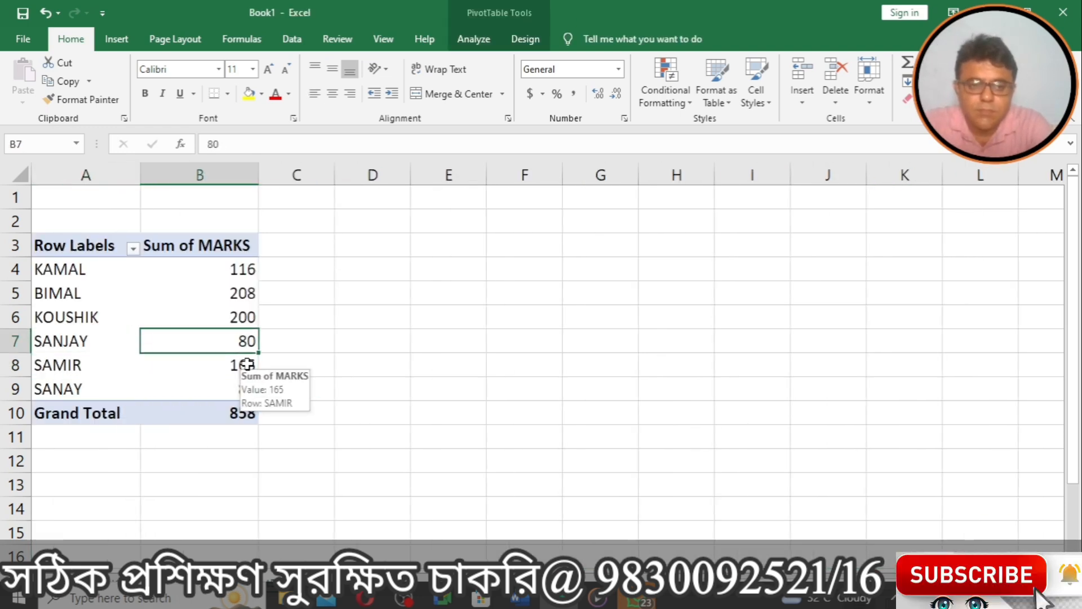
pyautogui.press('Down')
pyautogui.press('Down')
pyautogui.press('Left')
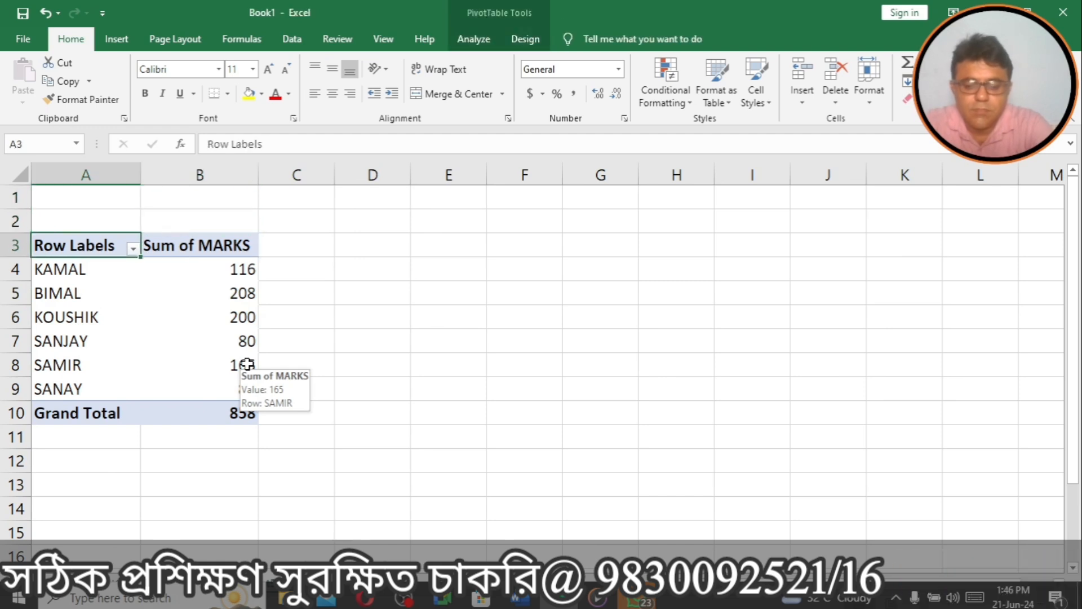
pyautogui.hotkey('shift', 'Right')
pyautogui.hotkey('shift', 'Right')
pyautogui.hotkey('shift', 'Down')
pyautogui.hotkey('shift', 'Down')
pyautogui.hotkey('shift', 'Left')
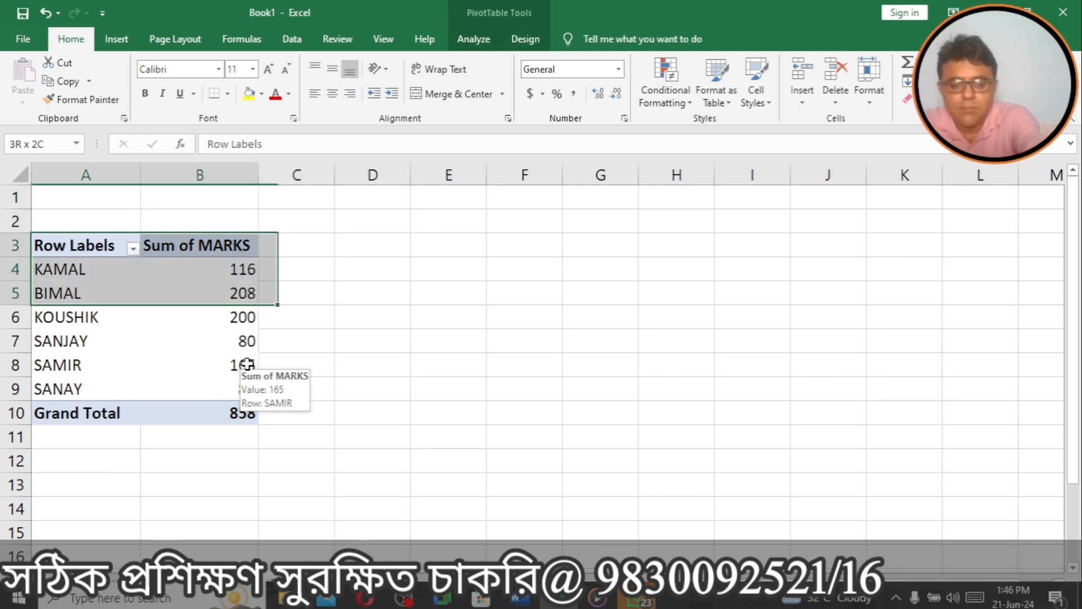
pyautogui.hotkey('shift', 'Down')
pyautogui.hotkey('shift', 'Down')
pyautogui.hotkey('shift', 'Down')
pyautogui.hotkey('shift', 'Down')
pyautogui.hotkey('shift', 'Down')
pyautogui.press('Delete')
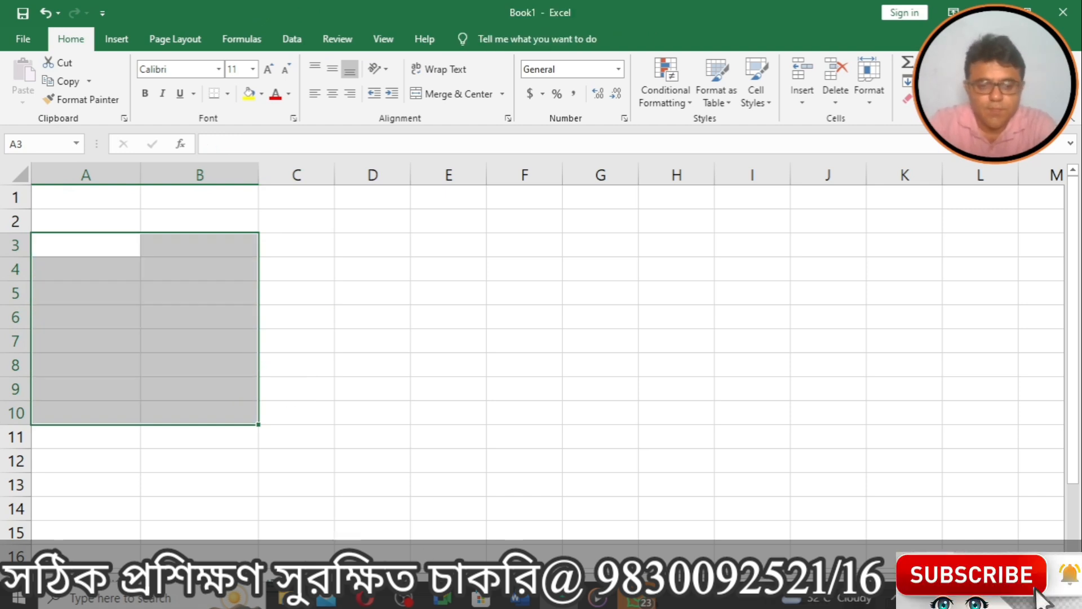
# Go to the source data sheet and insert the missing letter J in the name in E15.
pyautogui.hotkey('ctrl', 'pagedown')
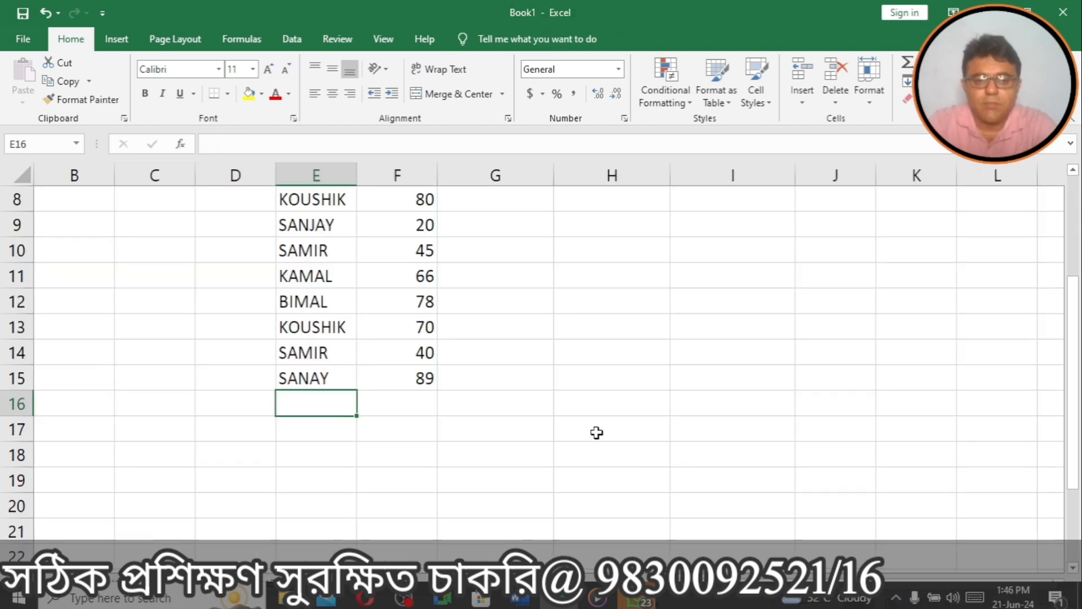
pyautogui.doubleClick(314, 373)
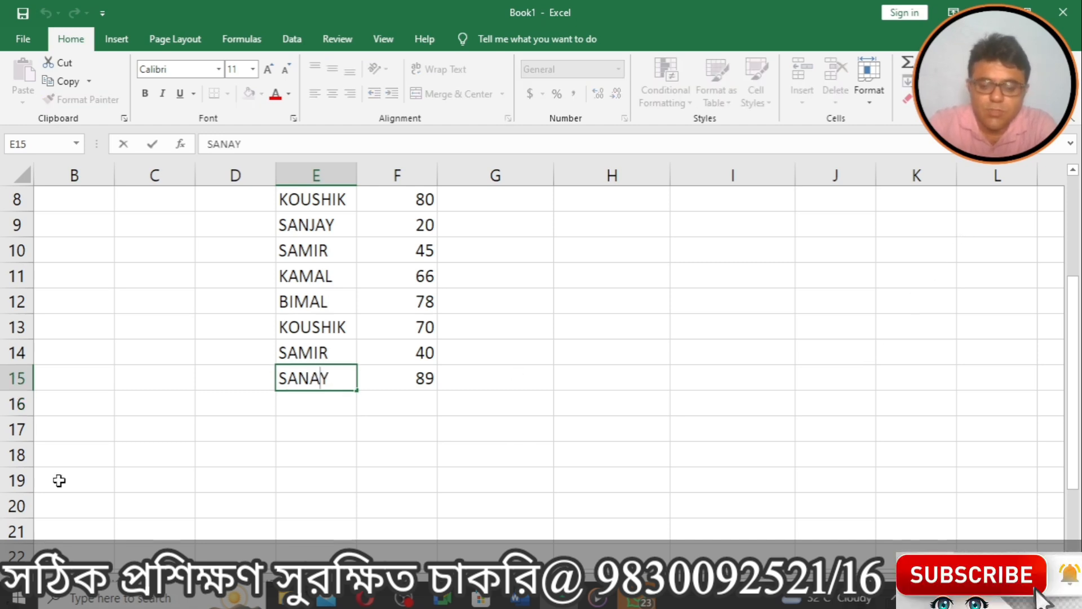
pyautogui.write('J')
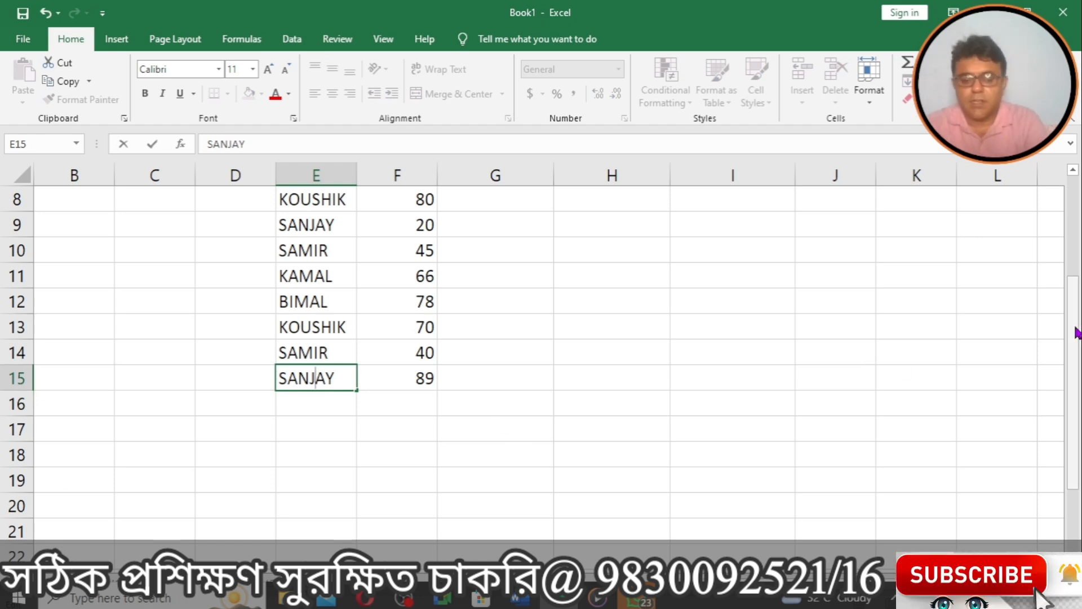
# Try to select the source data range E1:F15 from the header row down.
pyautogui.moveTo(1078, 320); pyautogui.dragTo(1073, 224)
pyautogui.moveTo(307, 203); pyautogui.dragTo(387, 502)
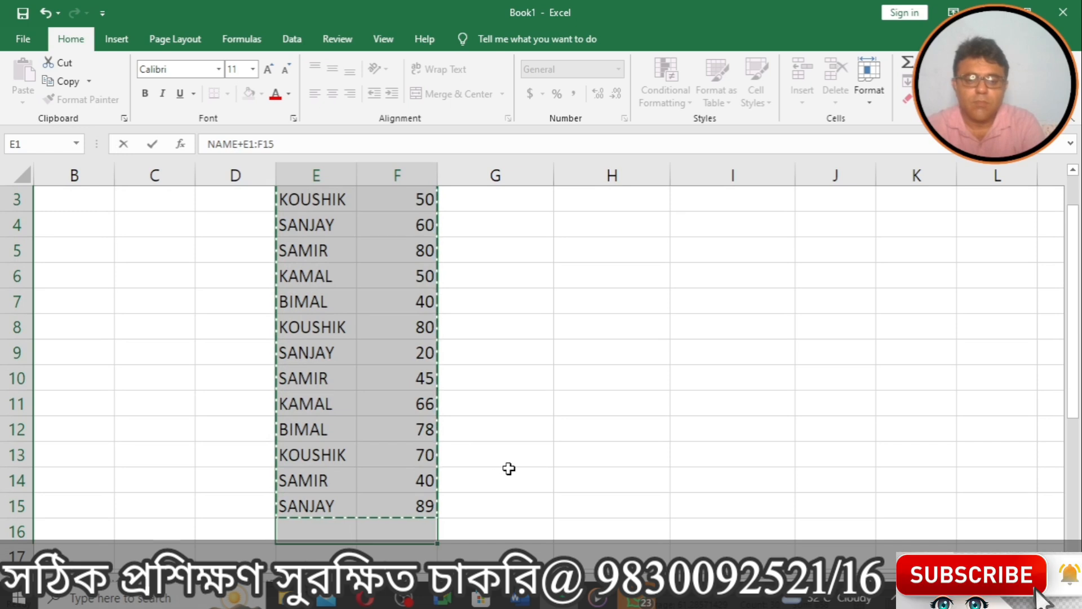
pyautogui.press('Escape')
# Remove the stray text +E1:F15 from cell E1 so the header reads NAME.
pyautogui.moveTo(1073, 325); pyautogui.dragTo(1073, 248)
pyautogui.doubleClick(336, 199)
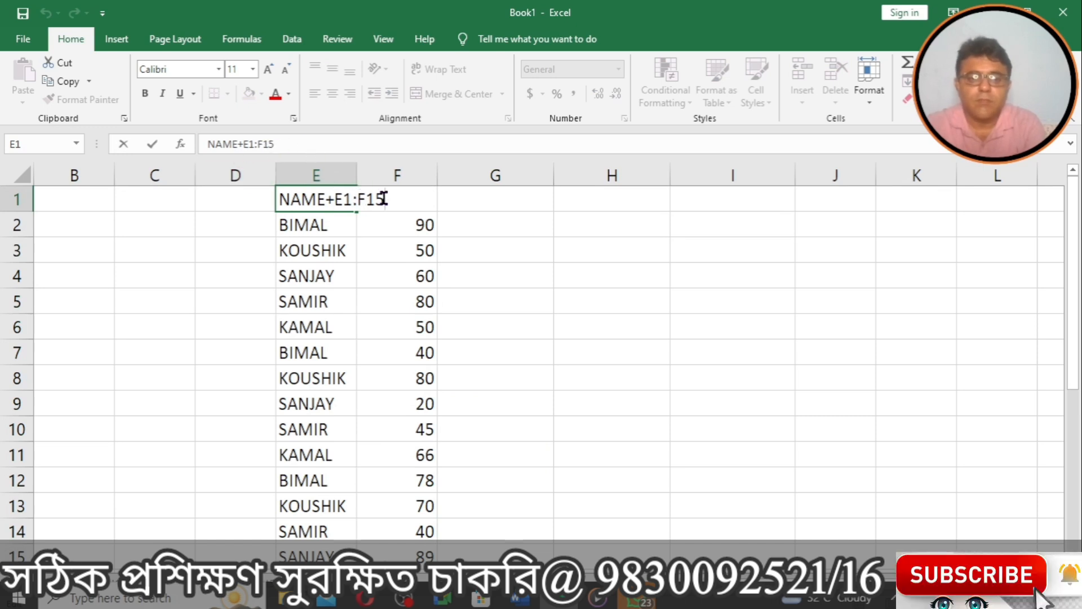
pyautogui.press('BackSpace')
pyautogui.press('BackSpace')
pyautogui.press('BackSpace')
pyautogui.press('BackSpace')
pyautogui.press('BackSpace')
pyautogui.press('BackSpace')
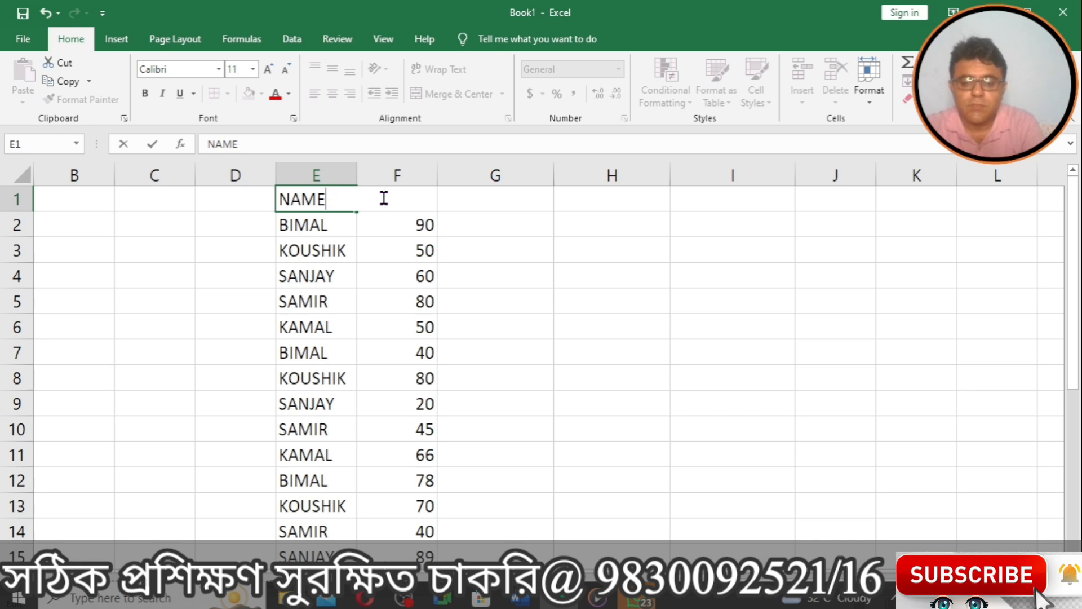
pyautogui.press('Return')
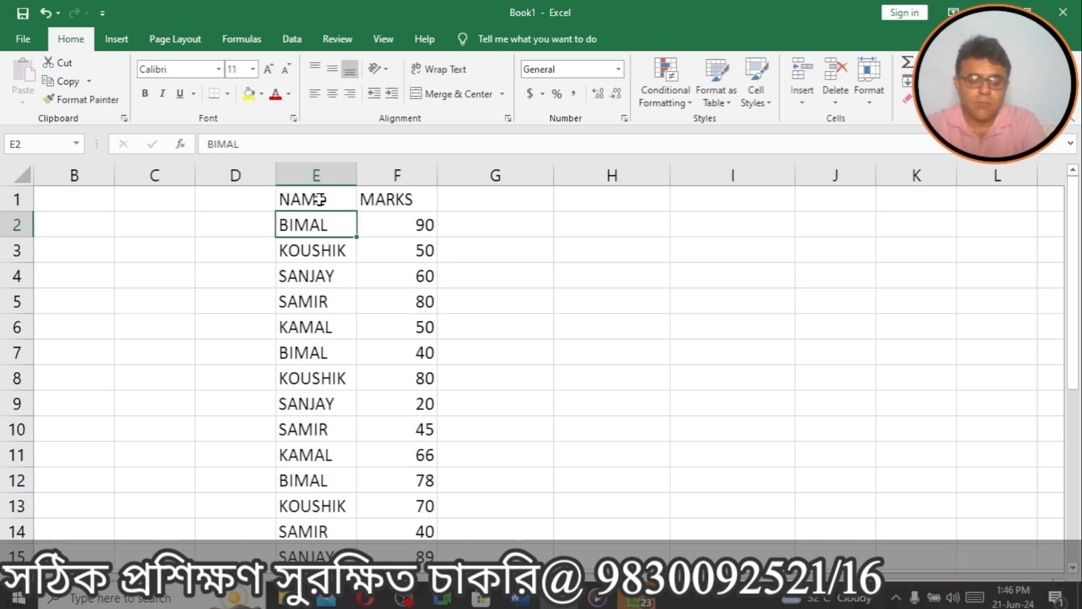
# Insert a PivotChart with a PivotTable on a new worksheet, using Sheet4!$E$1:$F$15 as the data range.
pyautogui.click(126, 45)
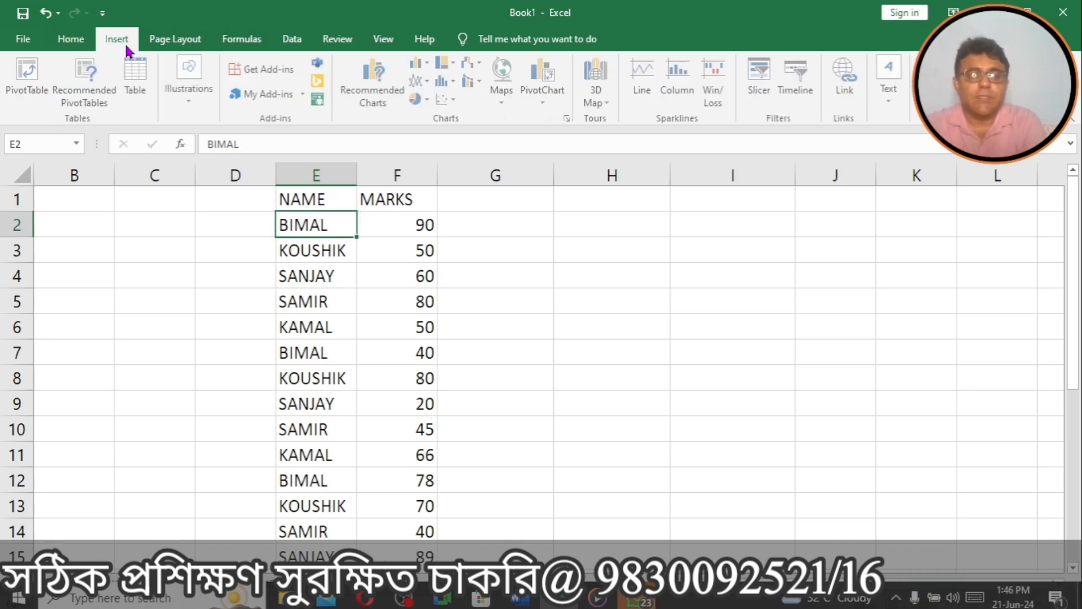
pyautogui.click(533, 104)
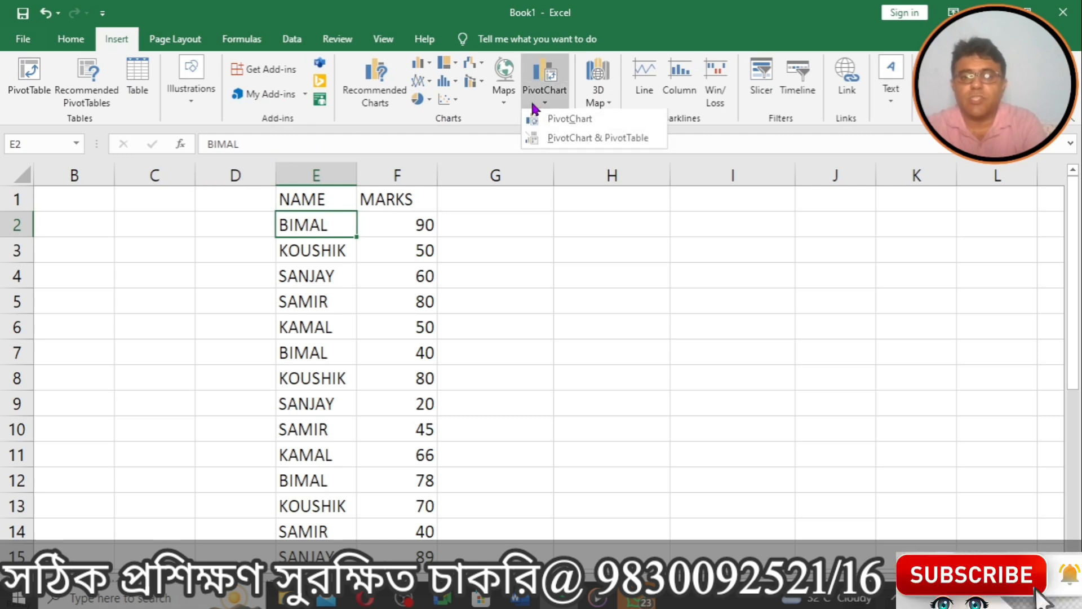
pyautogui.click(552, 137)
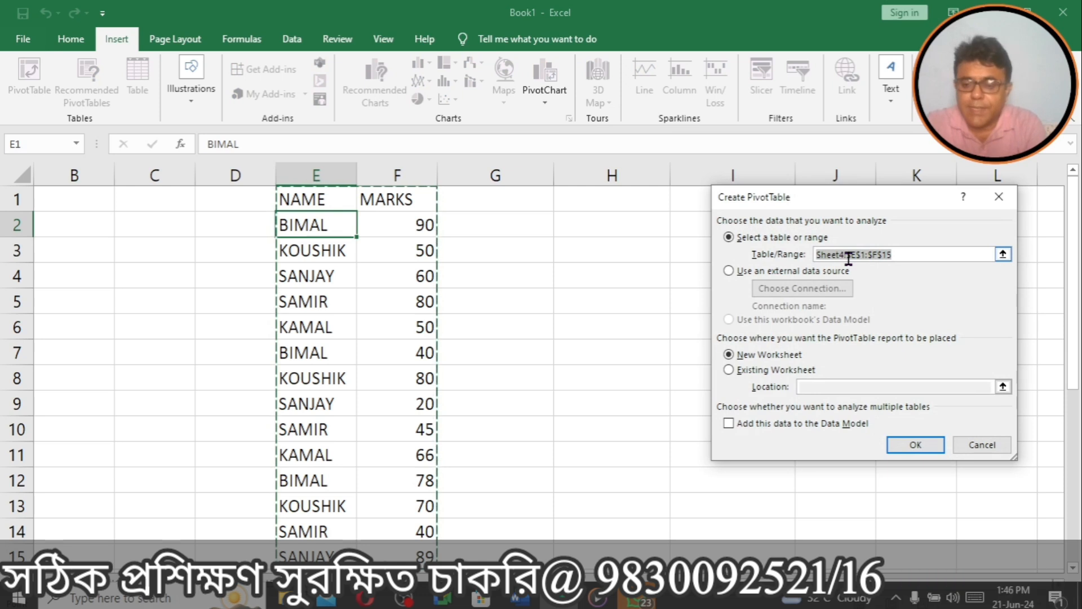
pyautogui.press('BackSpace')
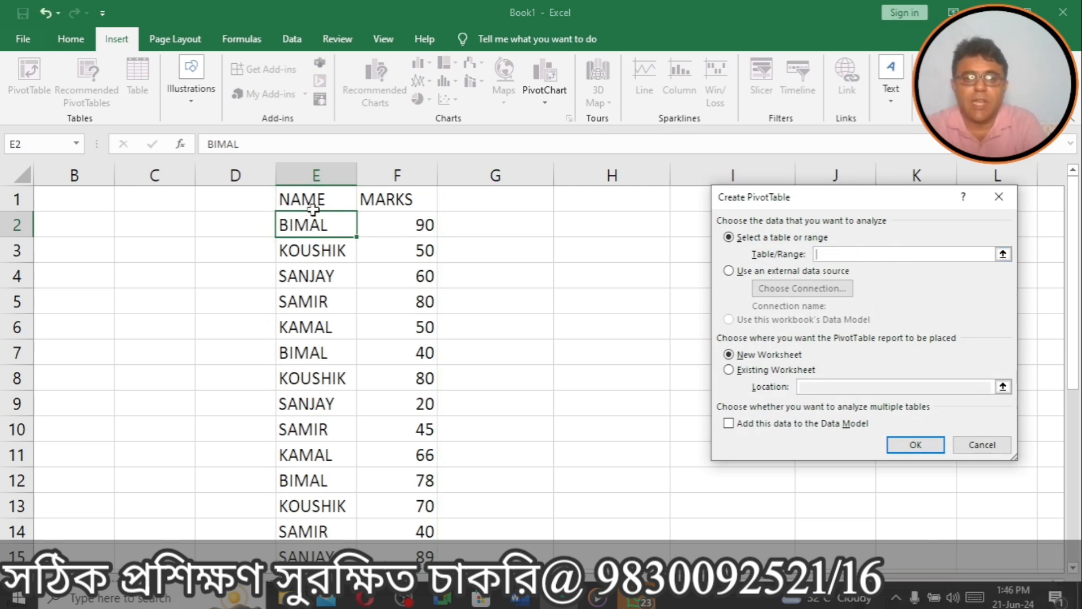
pyautogui.moveTo(314, 200); pyautogui.dragTo(363, 332)
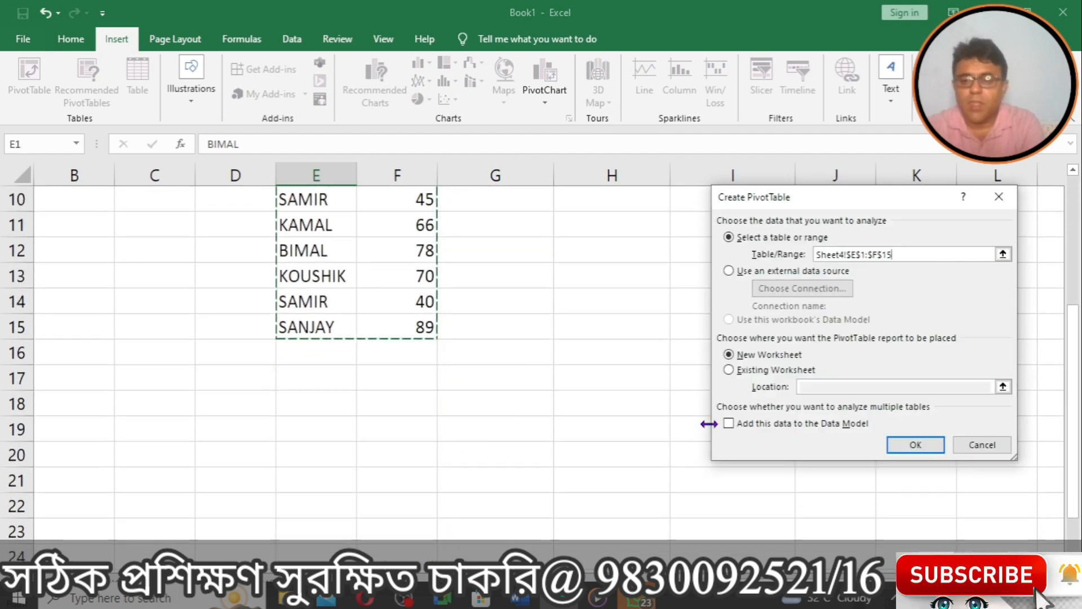
pyautogui.click(917, 448)
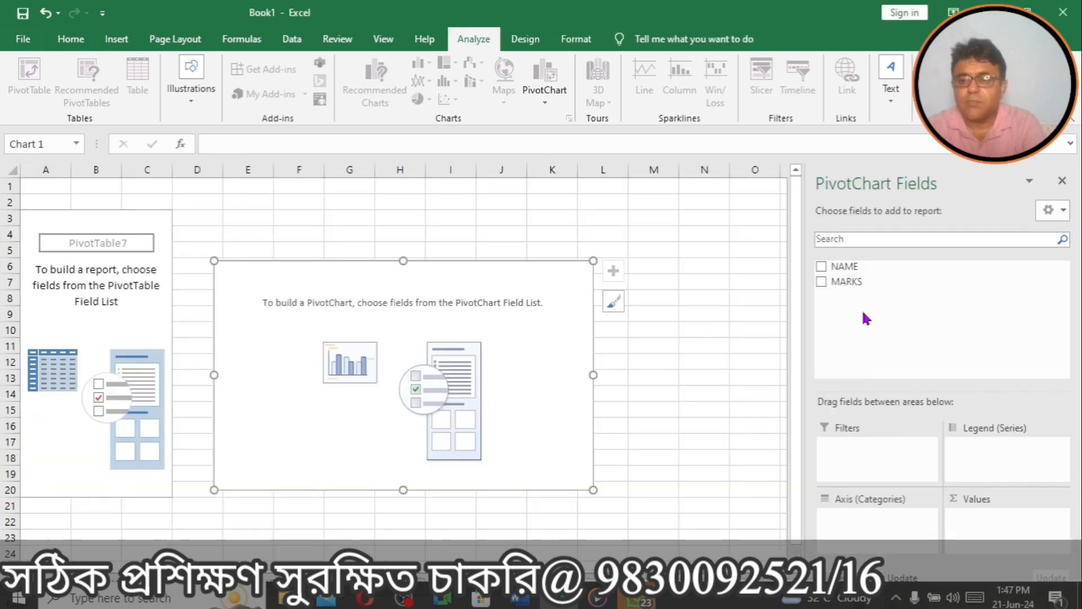
# Add the NAME and MARKS fields to the pivot chart and close the field list.
pyautogui.click(821, 266)
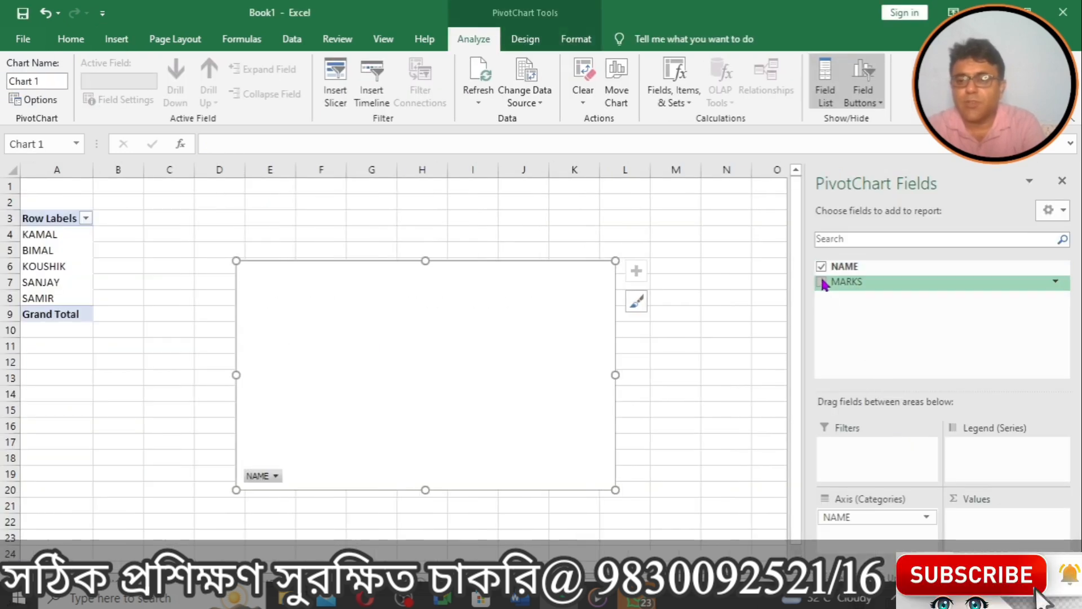
pyautogui.click(821, 282)
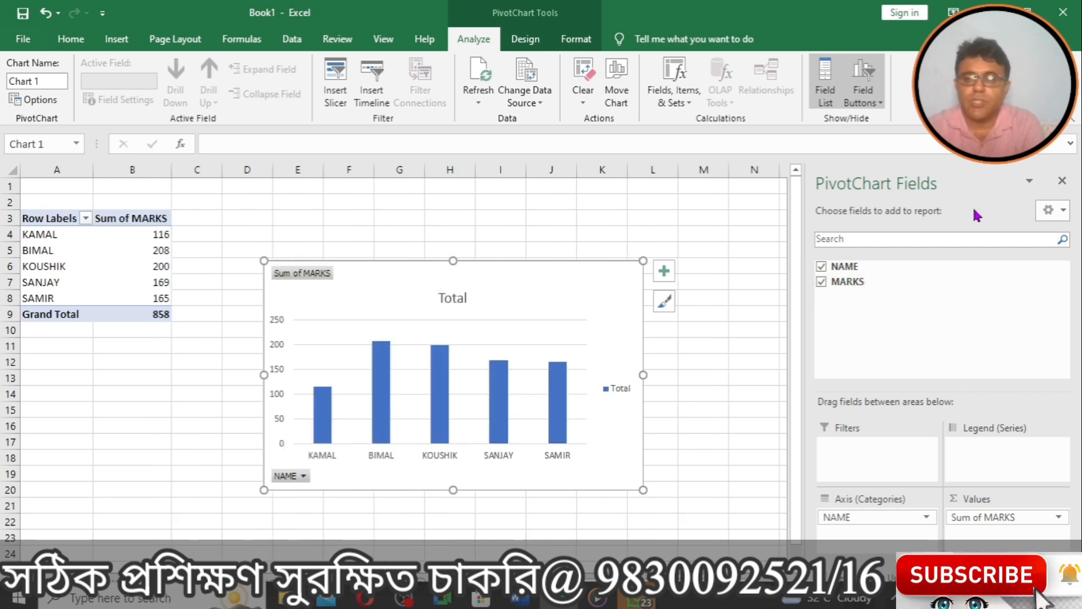
pyautogui.click(1060, 182)
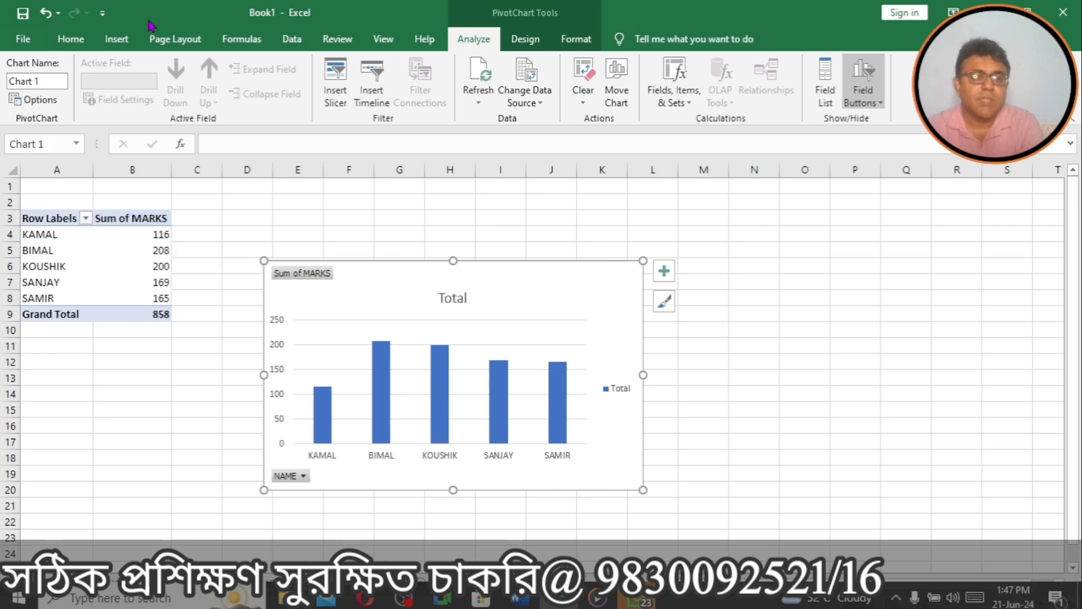
# Enlarge the pivot chart sheet with a custom zoom magnification.
pyautogui.click(385, 39)
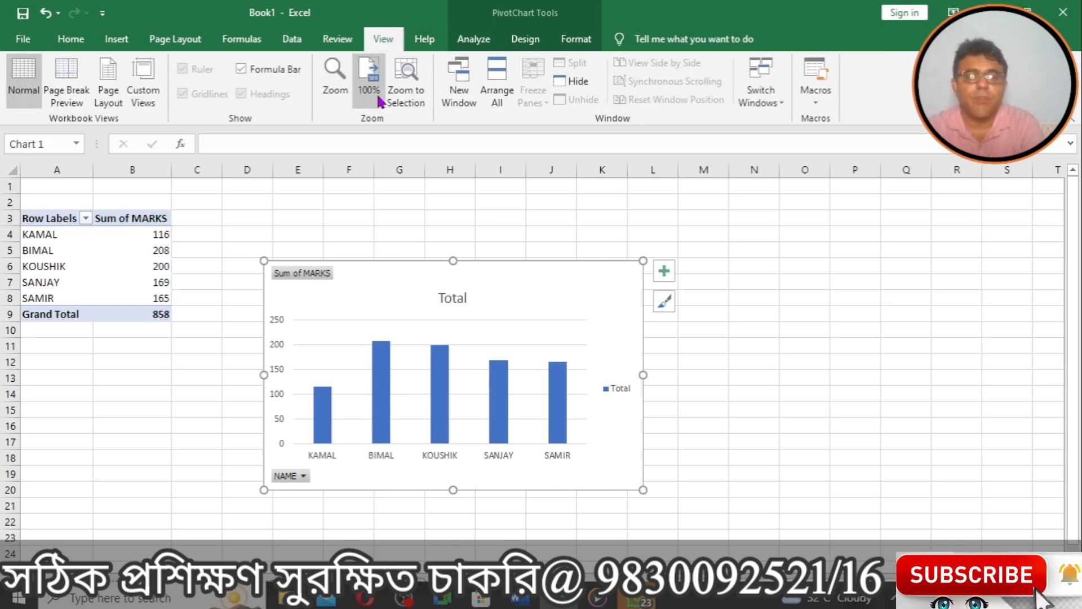
pyautogui.click(335, 90)
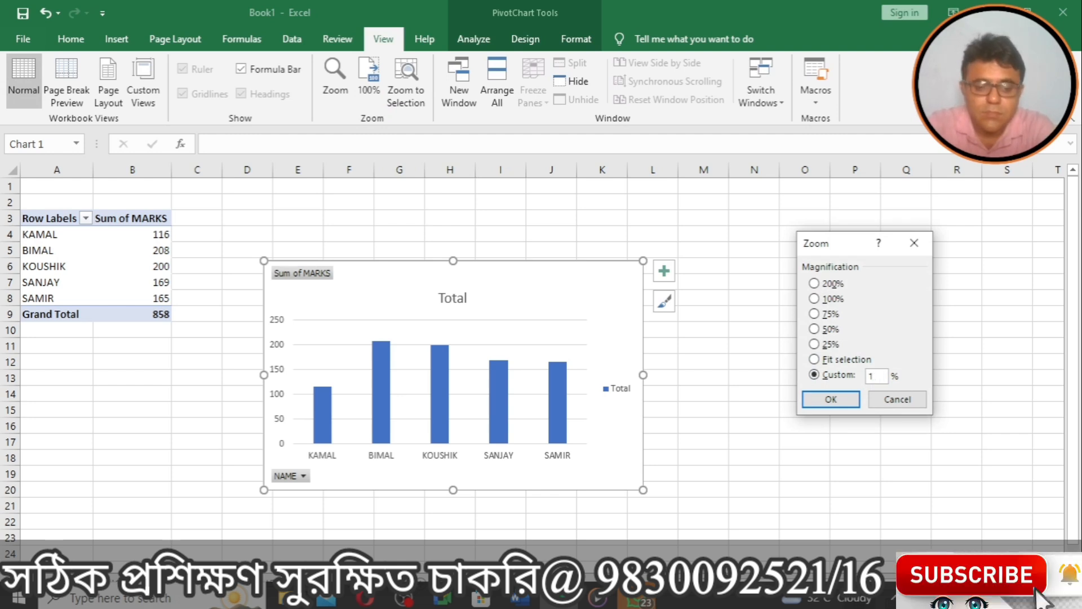
pyautogui.press('Return')
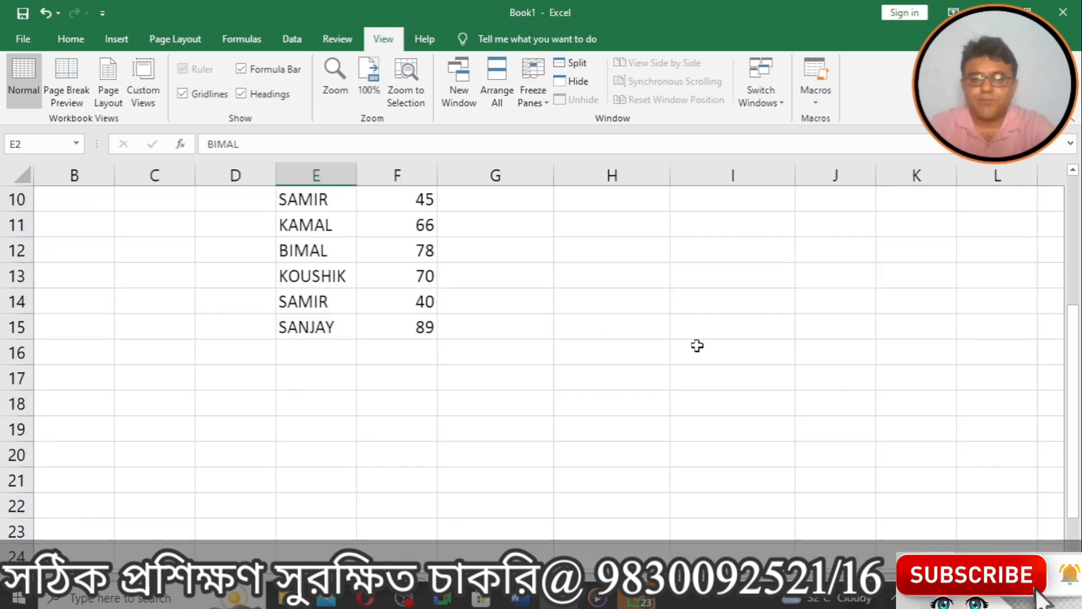
# Add a record in row 16 of the source data with a name in E16 and marks 70 in F16.
pyautogui.click(296, 346)
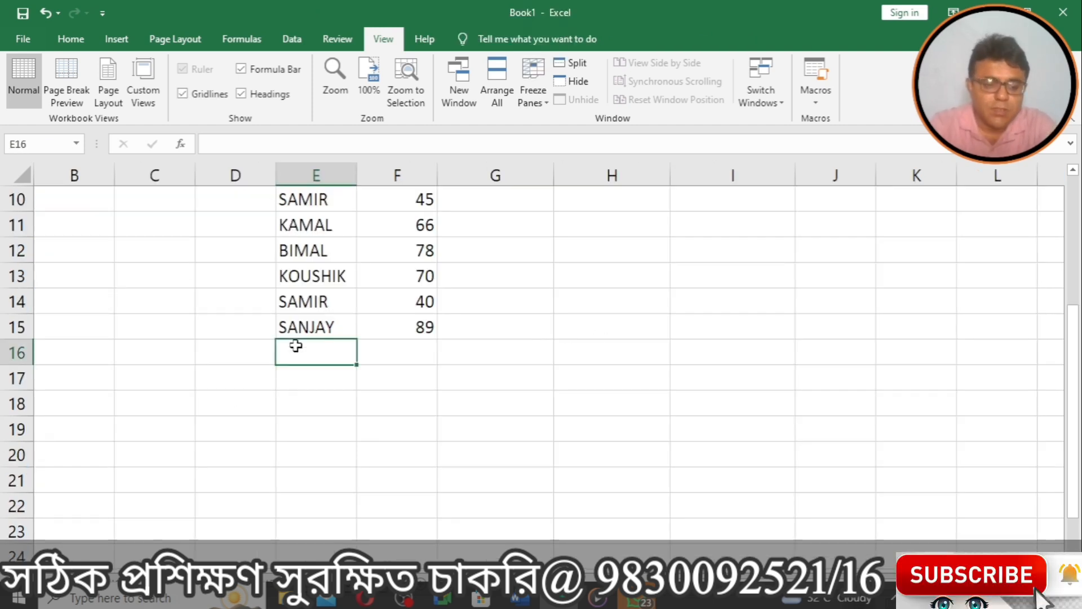
pyautogui.write('SA,MIR')
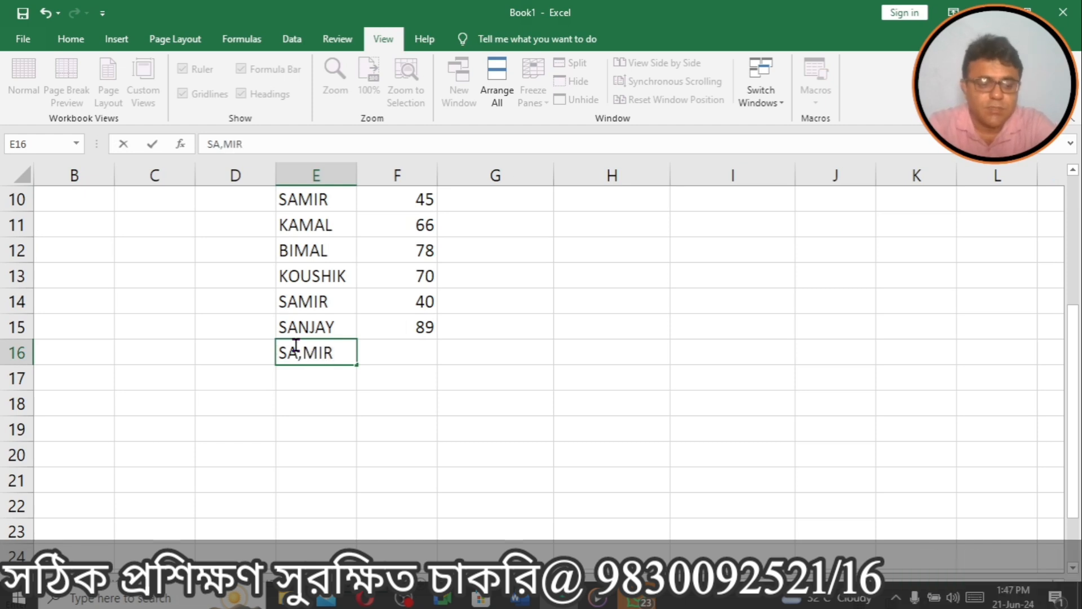
pyautogui.press('Tab')
pyautogui.write('70')
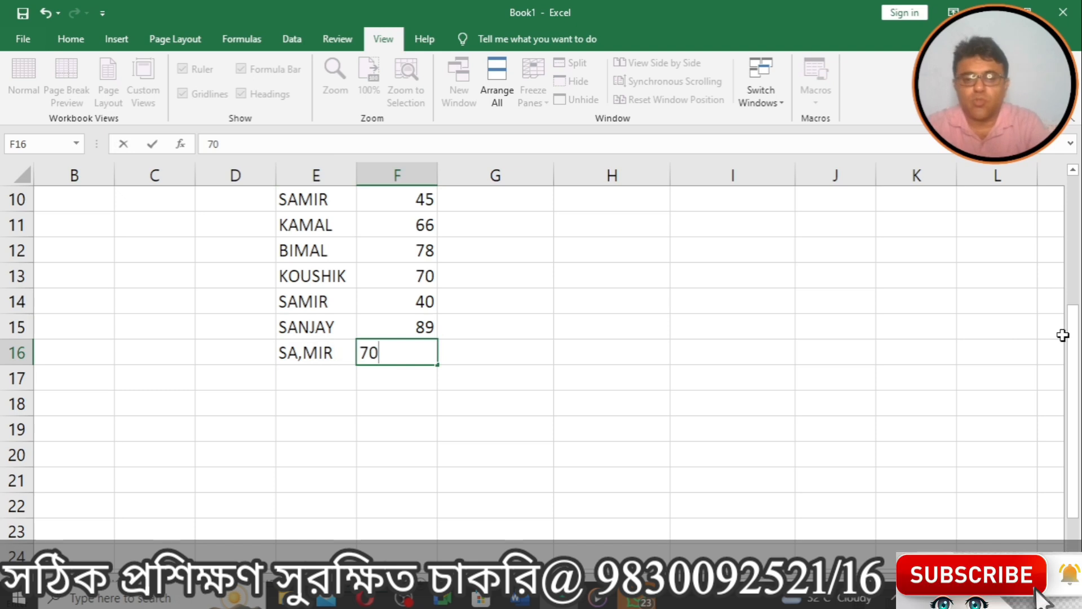
pyautogui.click(1064, 335)
pyautogui.moveTo(1077, 345); pyautogui.dragTo(1063, 236)
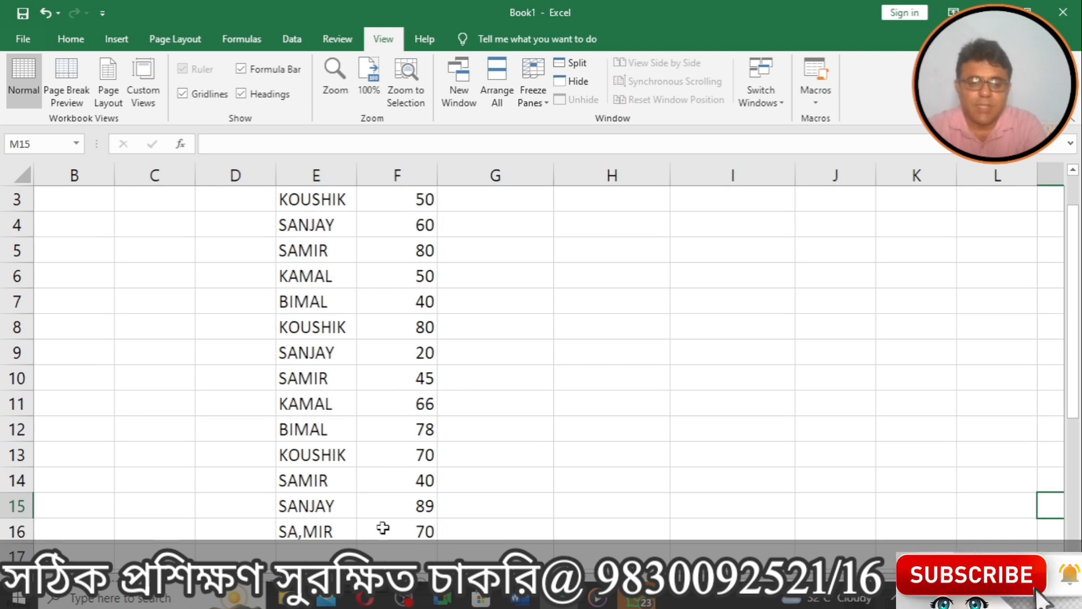
# Correct the name in E16 by removing the stray comma.
pyautogui.click(305, 534)
pyautogui.doubleClick(305, 532)
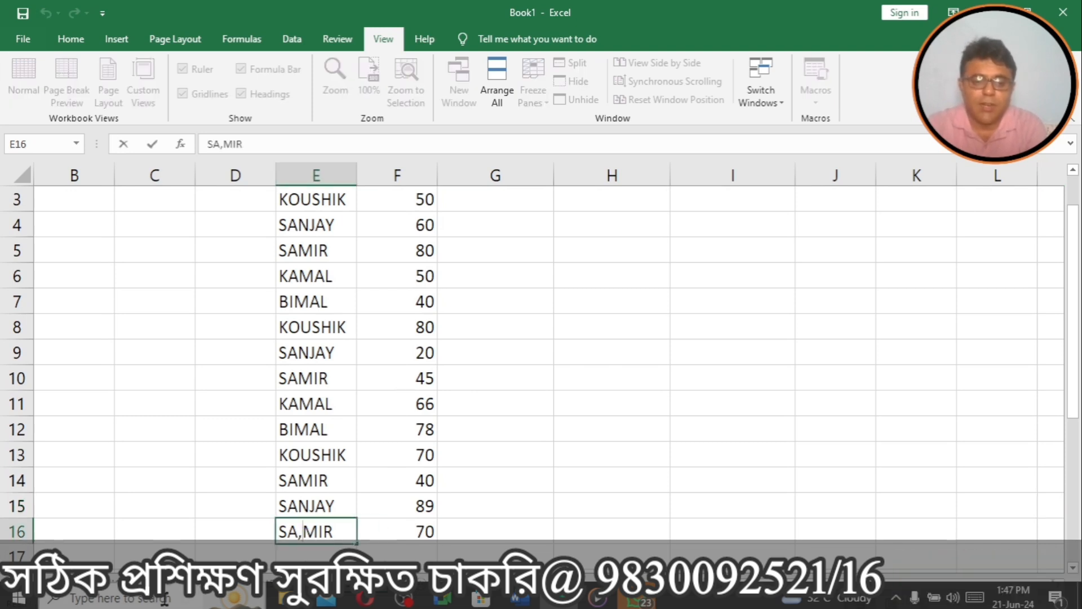
pyautogui.press('BackSpace')
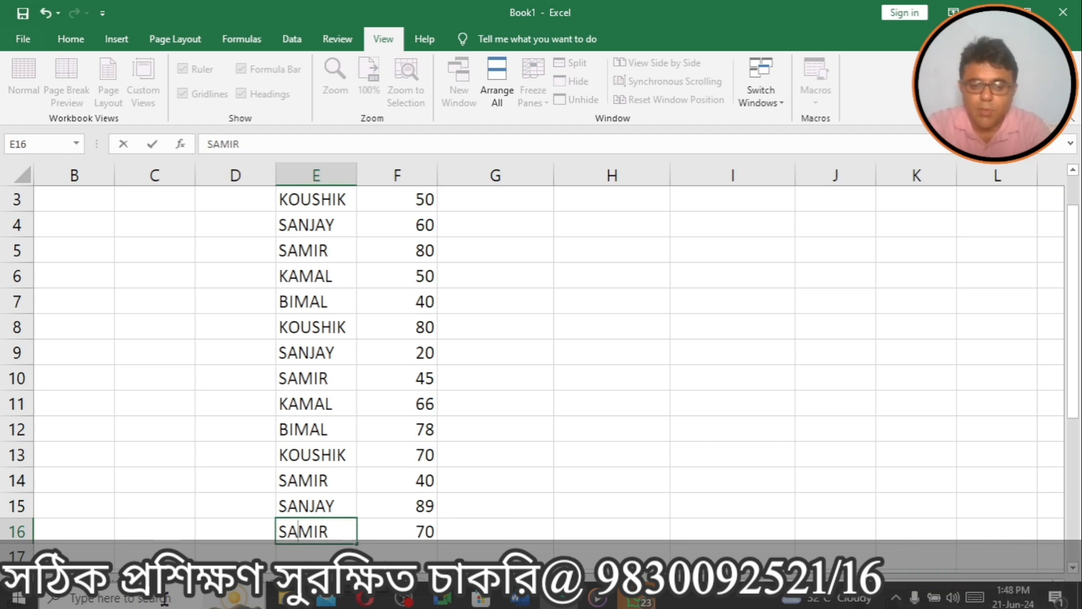
pyautogui.press('Return')
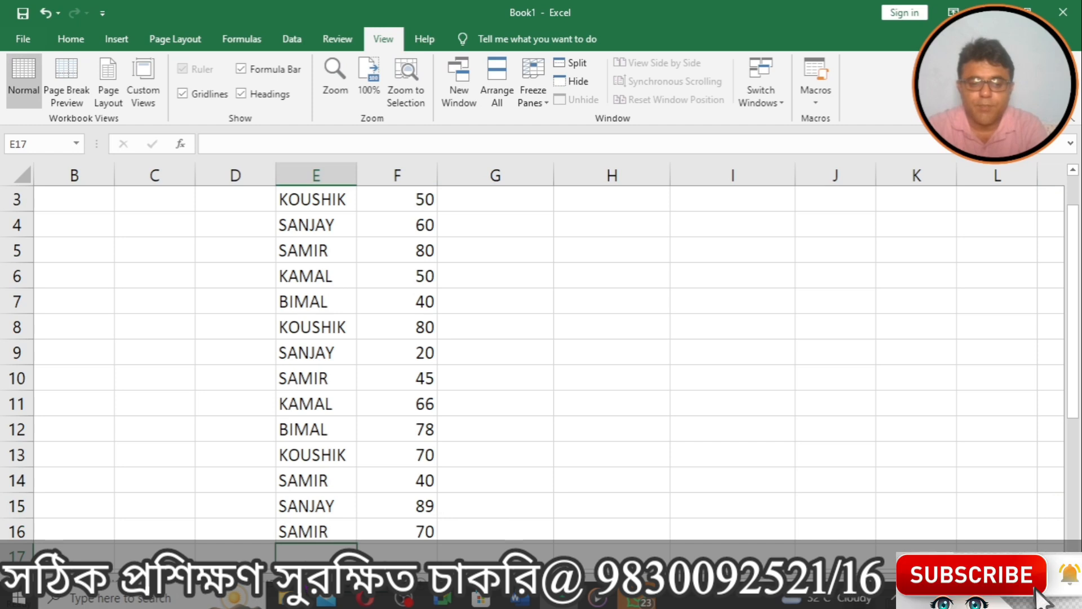
# Compare the sums in the pivot table and chart with the individual marks in the source data.
pyautogui.click(100, 579)
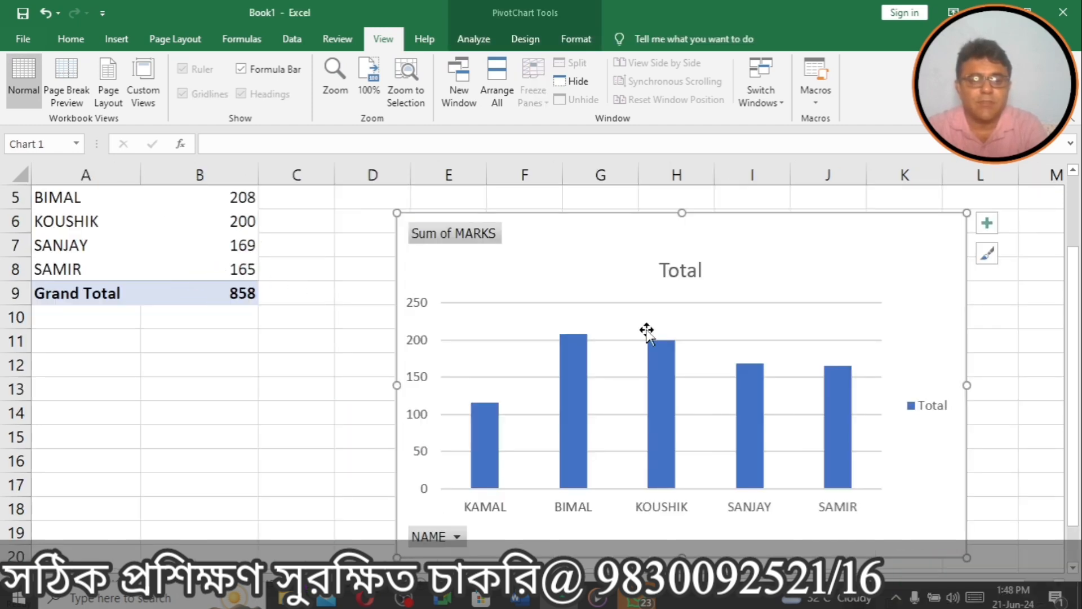
pyautogui.moveTo(1071, 414); pyautogui.dragTo(1063, 336)
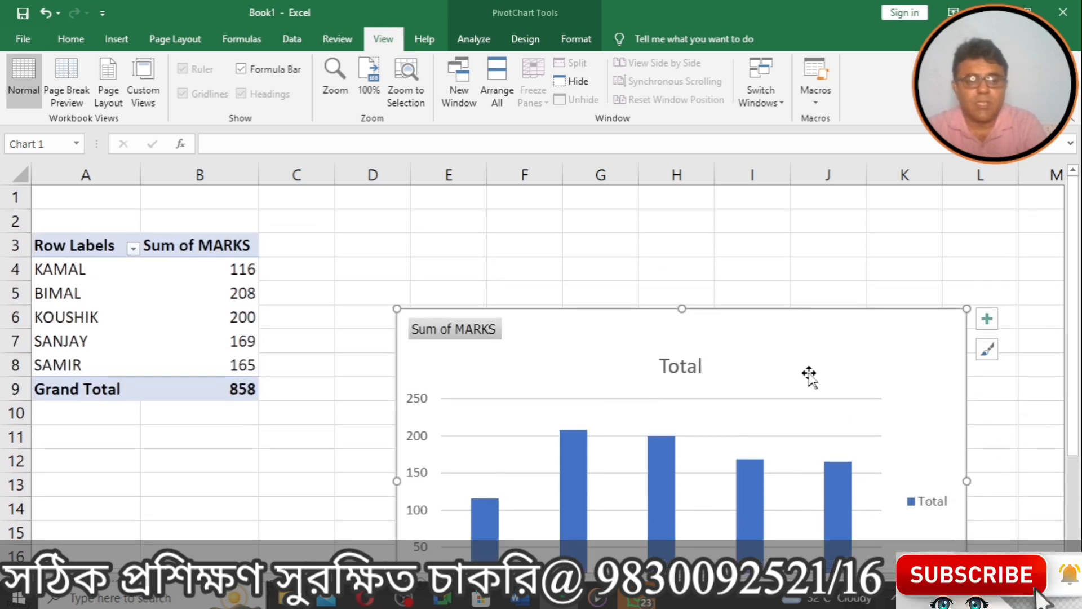
pyautogui.moveTo(1071, 352)
pyautogui.mouseDown()
pyautogui.moveTo(1071, 382)
pyautogui.moveTo(1071, 347)
pyautogui.mouseUp()
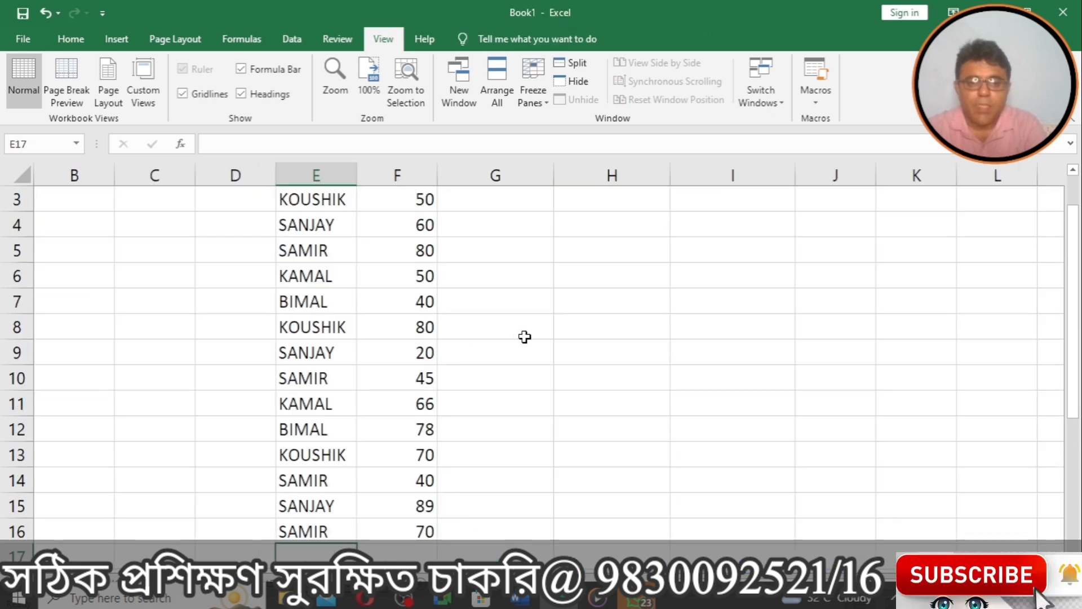
pyautogui.click(379, 250)
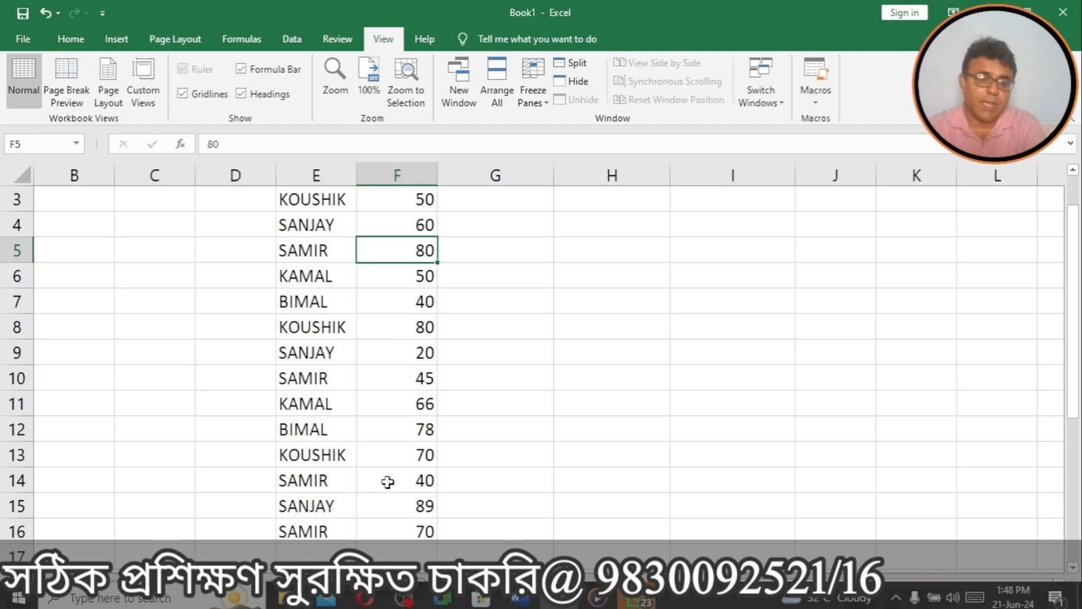
# Enter the check marks 80, 45 and 40 in cells G5 to G7 of the source data sheet.
pyautogui.click(520, 255)
pyautogui.write('80')
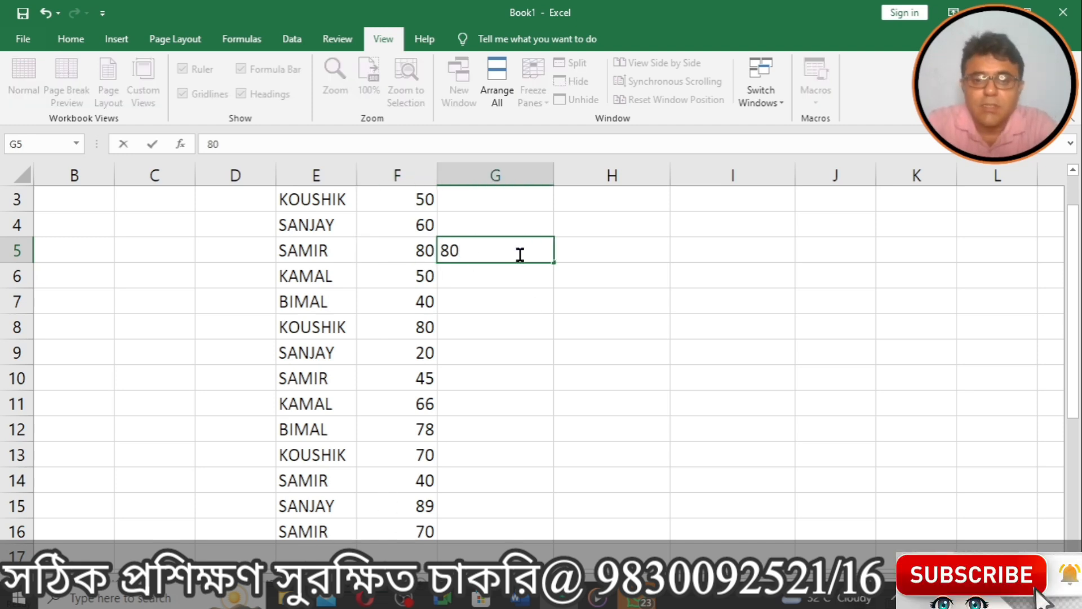
pyautogui.press('Return')
pyautogui.write('45')
pyautogui.press('Return')
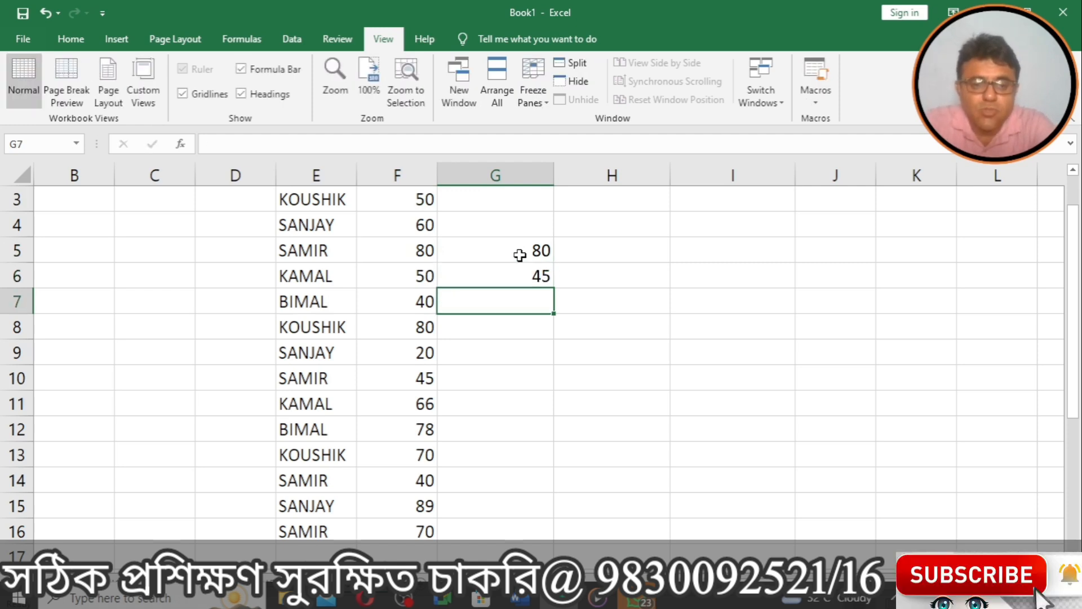
pyautogui.write('40')
pyautogui.press('Return')
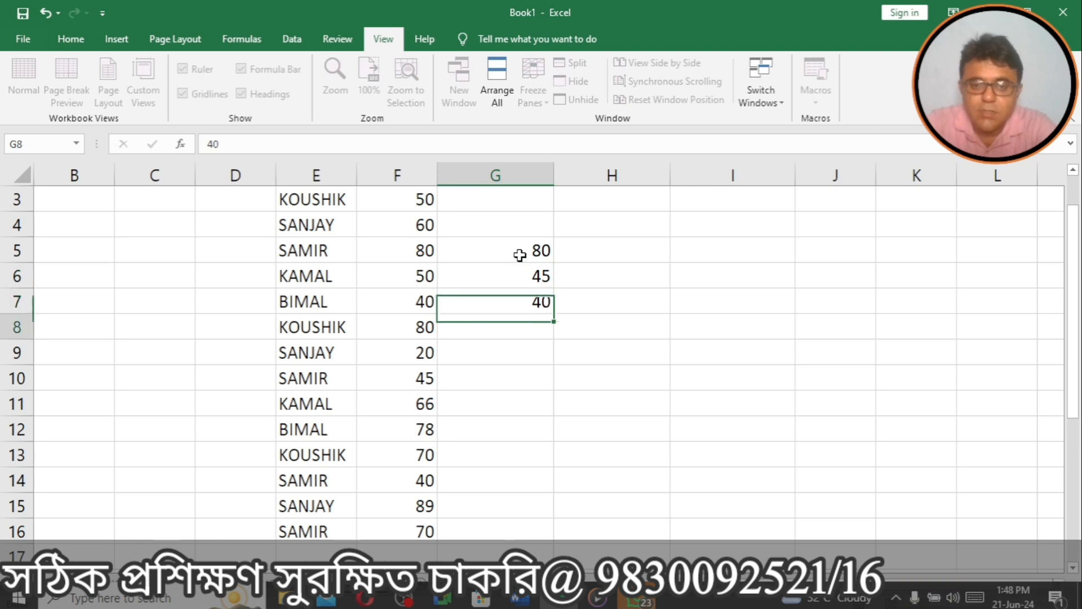
# Total the check marks in G8 with the formula =SUM(G5:G7).
pyautogui.moveTo(495, 251); pyautogui.dragTo(495, 283)
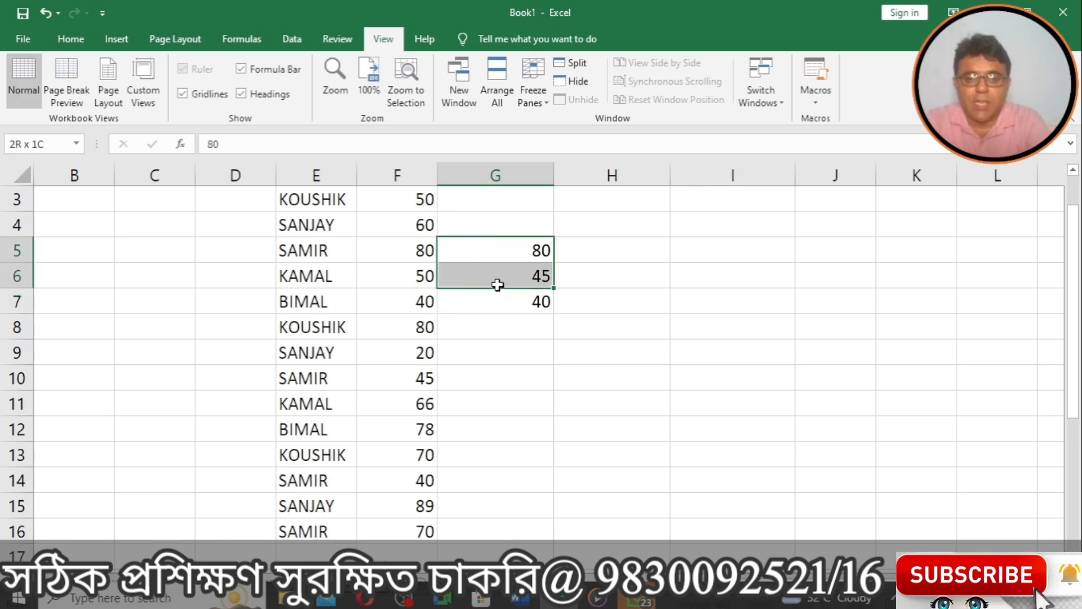
pyautogui.click(489, 324)
pyautogui.write('=S')
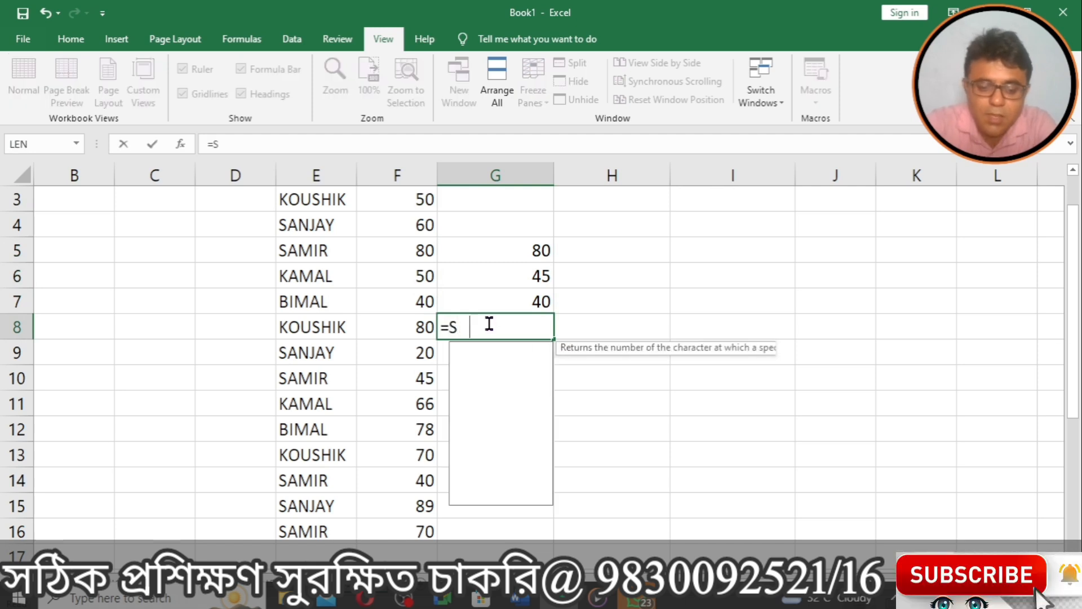
pyautogui.write('UM(')
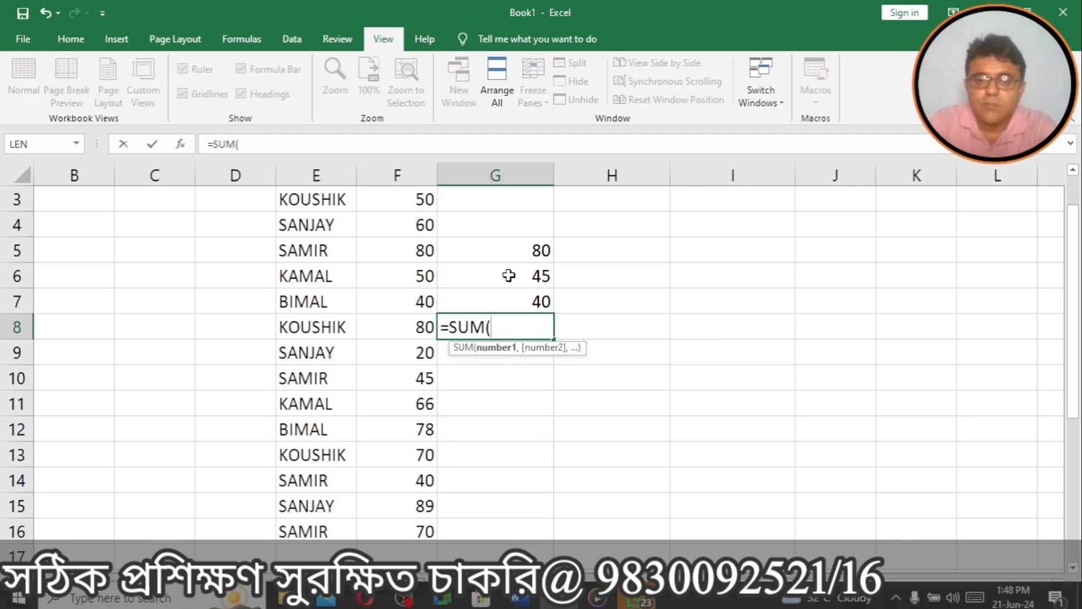
pyautogui.moveTo(503, 252); pyautogui.dragTo(491, 306)
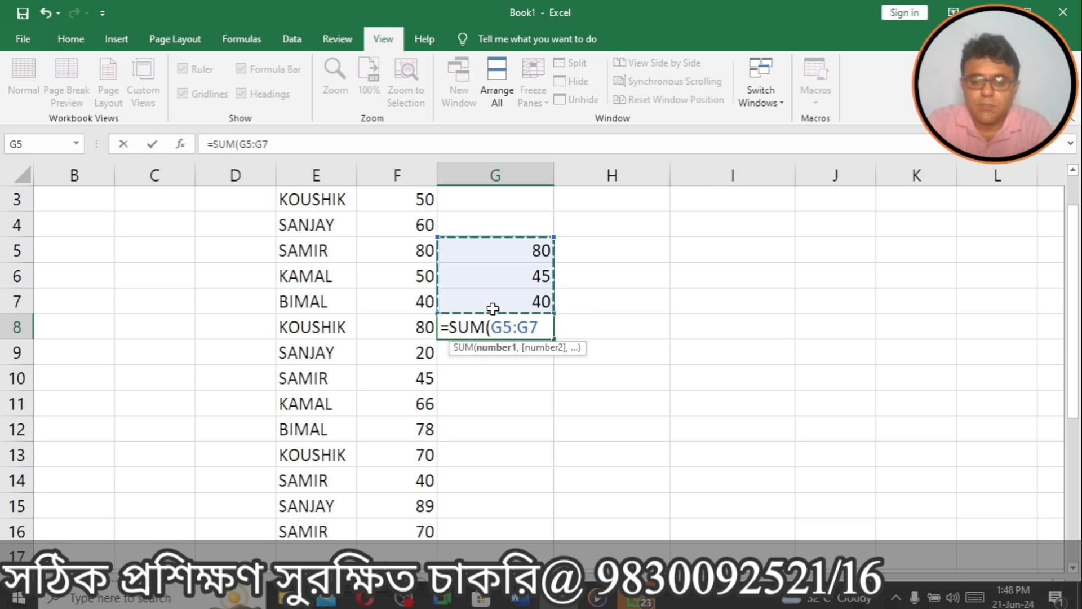
pyautogui.press('Return')
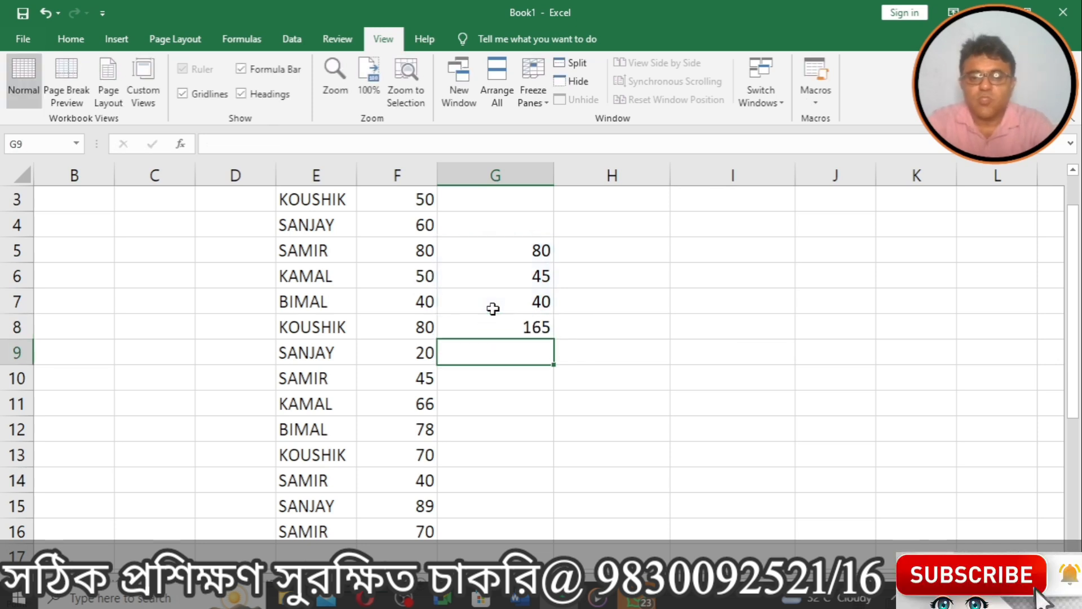
pyautogui.click(510, 325)
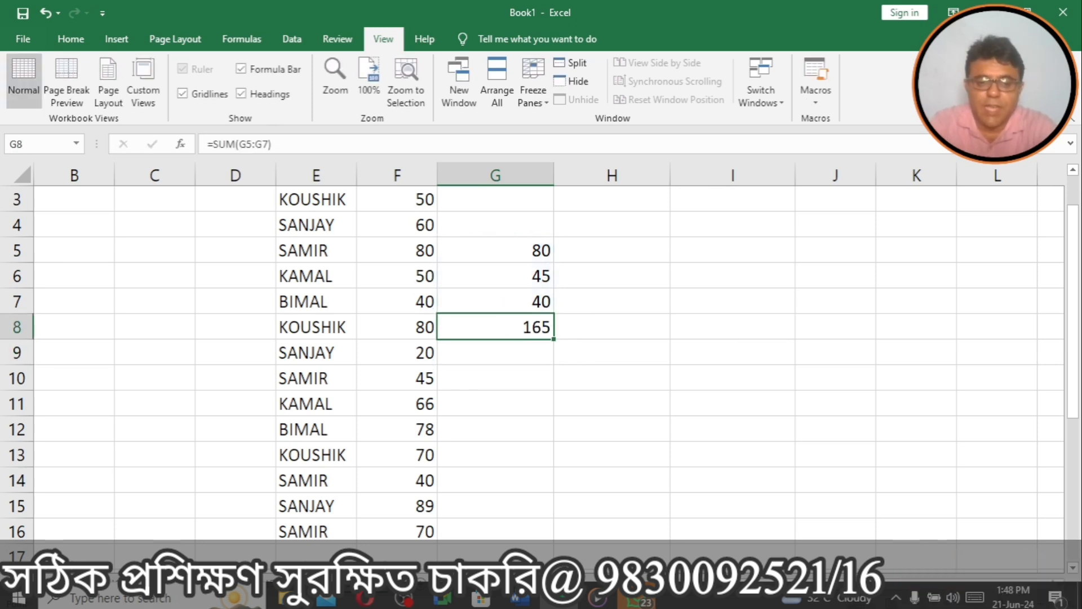
# Change the pivot table's data source to Sheet4!$E$1:$F$16 so that it includes the record in row 16.
pyautogui.click(385, 529)
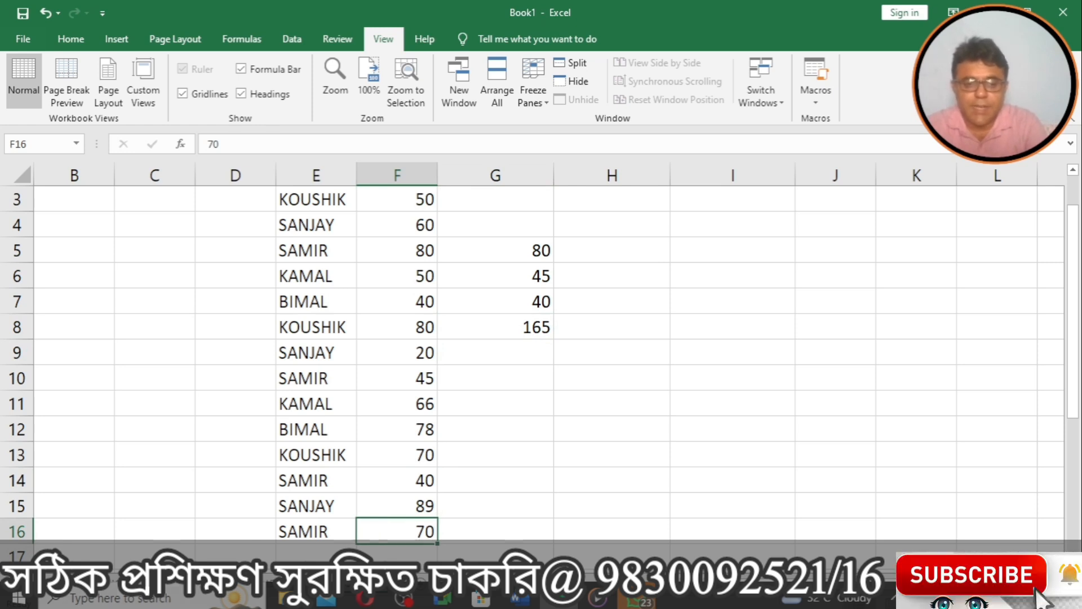
pyautogui.click(107, 570)
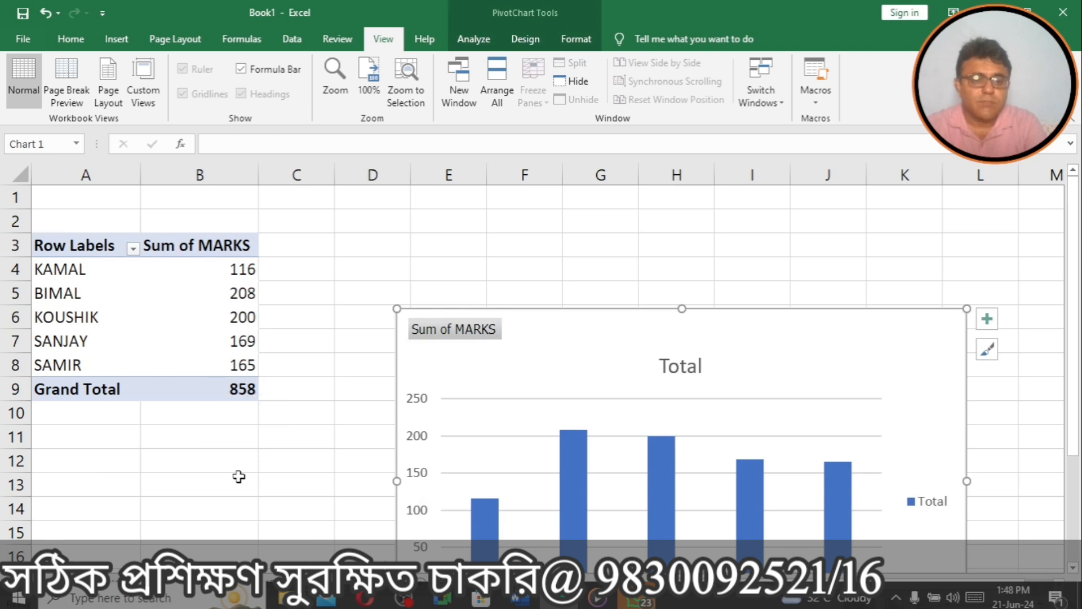
pyautogui.click(144, 577)
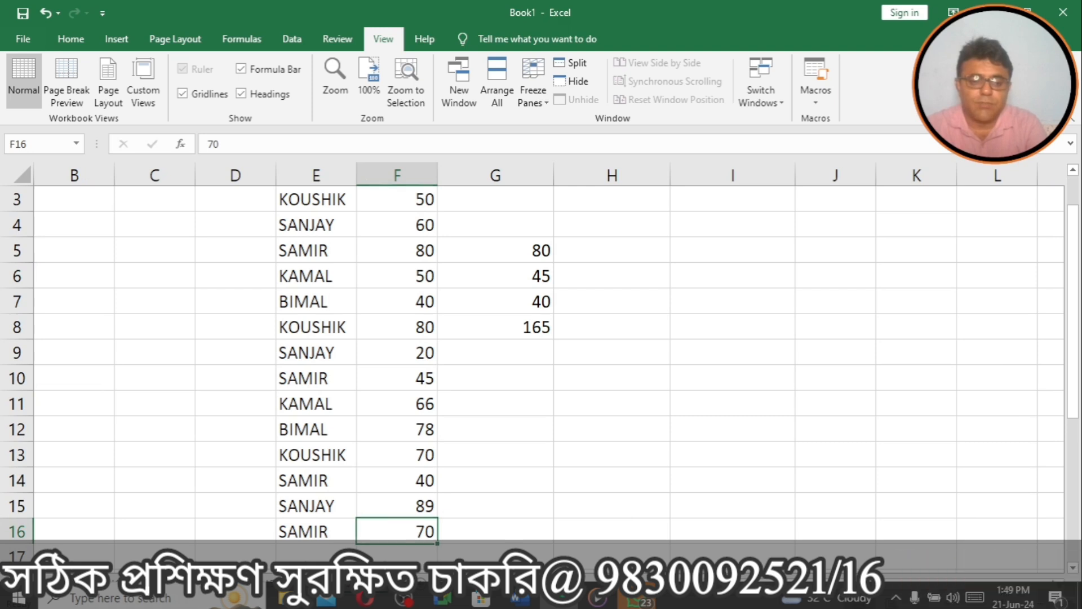
pyautogui.click(93, 578)
pyautogui.moveTo(51, 240); pyautogui.dragTo(169, 382)
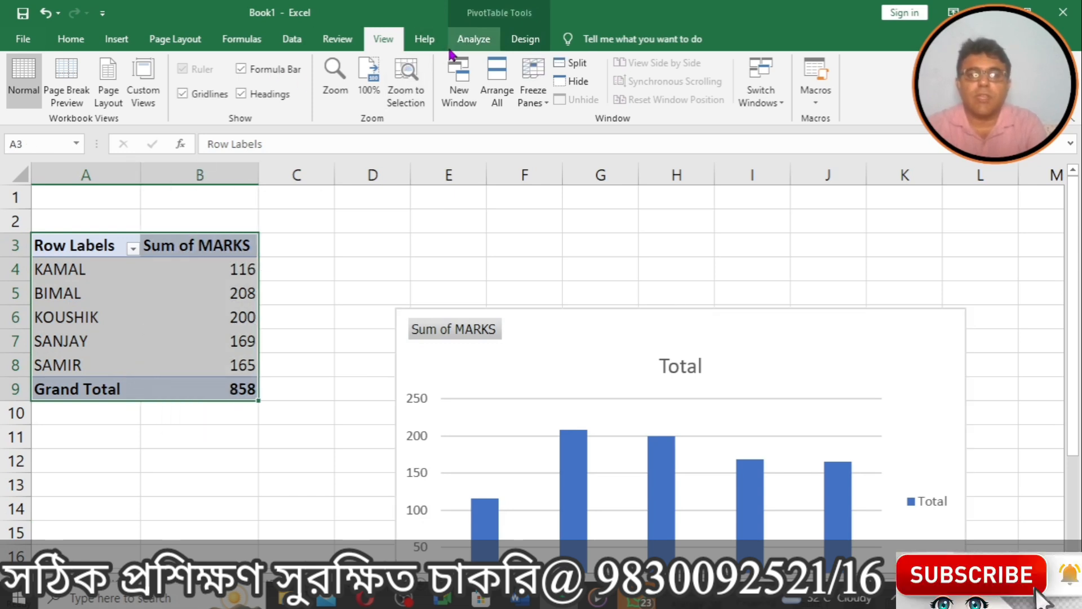
pyautogui.click(468, 40)
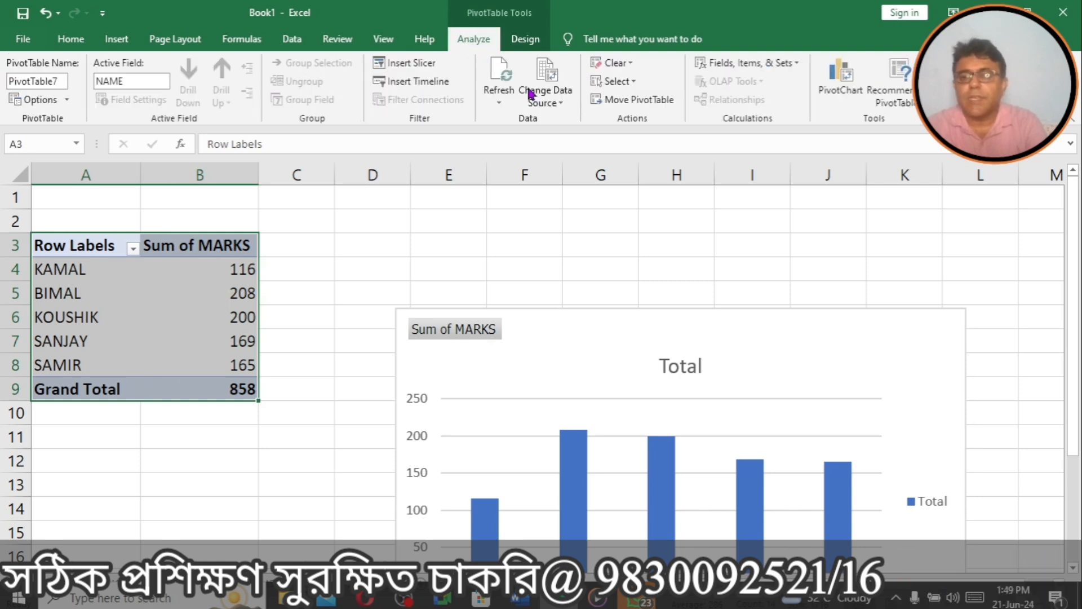
pyautogui.click(562, 97)
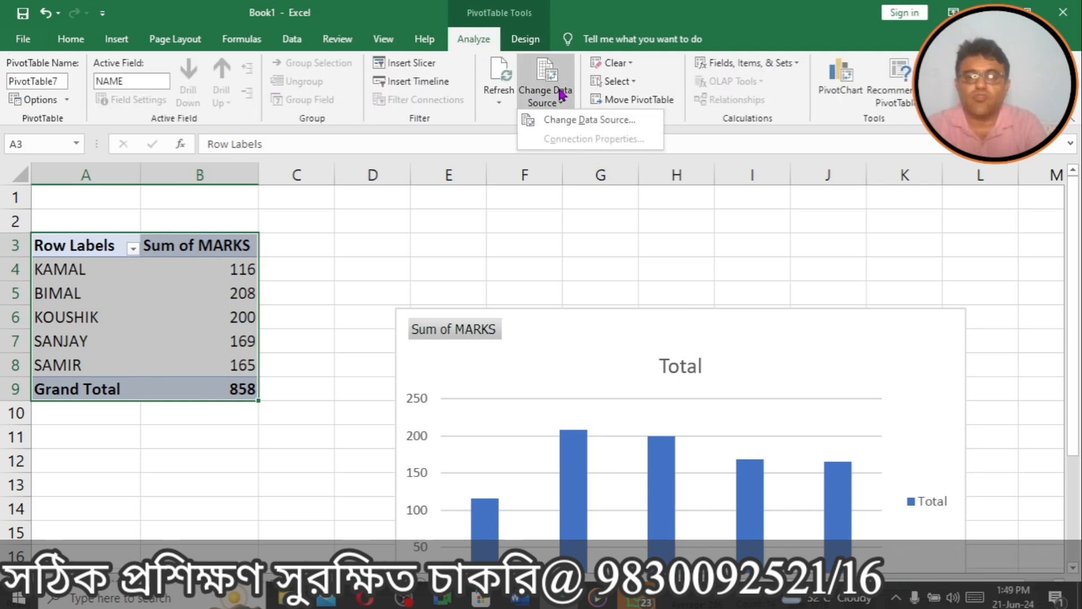
pyautogui.click(569, 119)
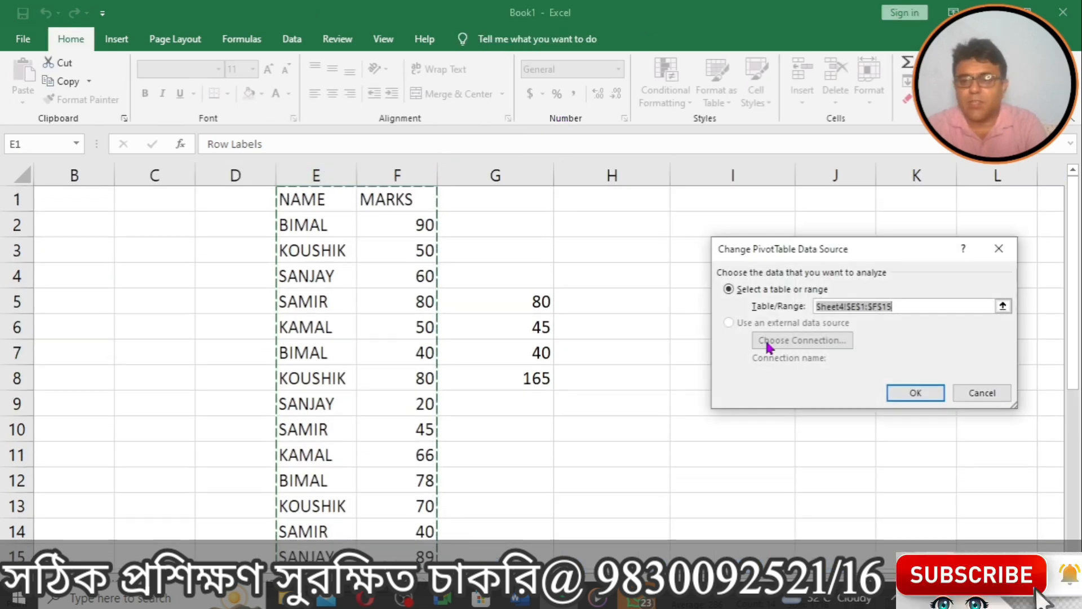
pyautogui.press('BackSpace')
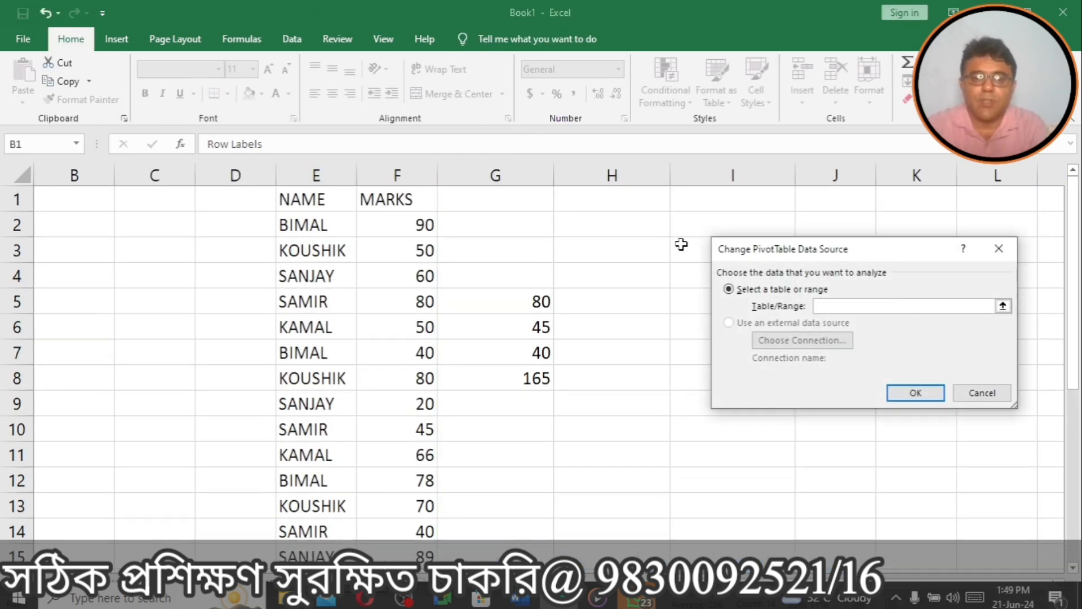
pyautogui.moveTo(320, 202); pyautogui.dragTo(393, 505)
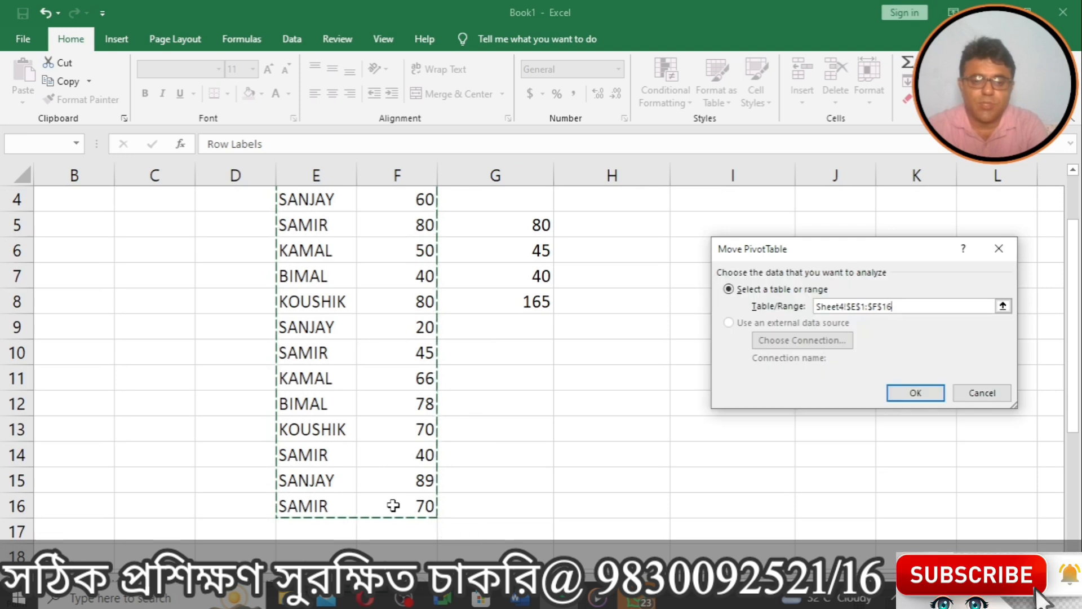
pyautogui.click(915, 393)
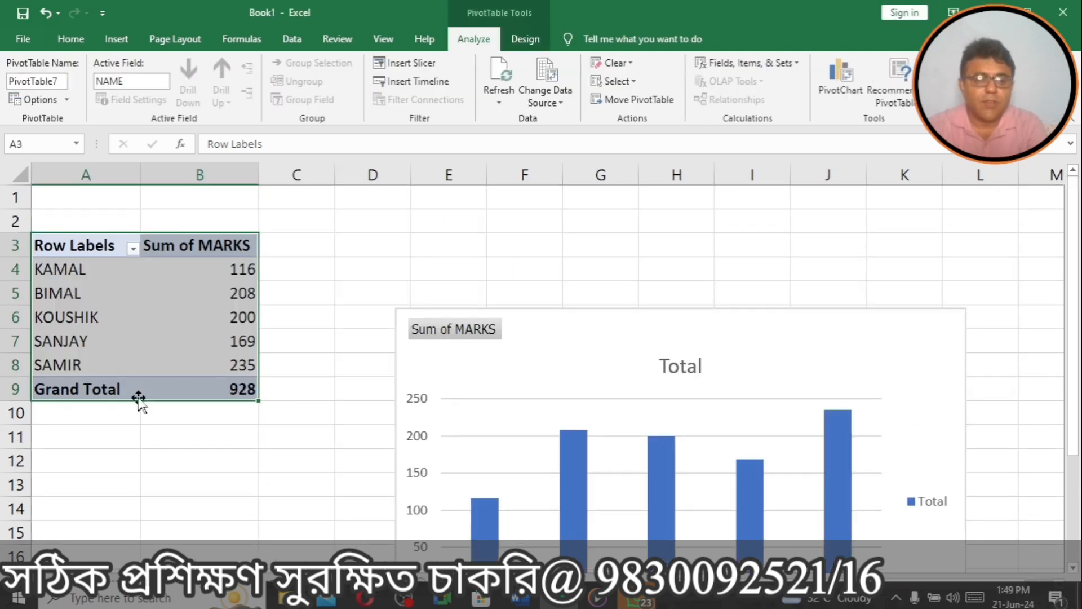
pyautogui.click(204, 364)
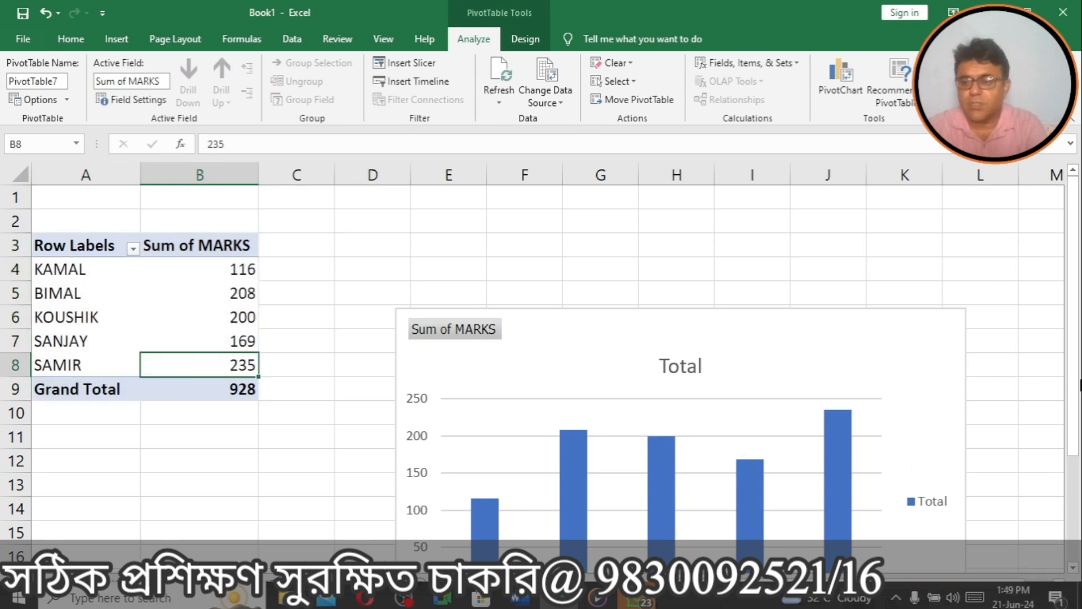
# Move the pivot chart to a new sheet named PIVOT CHART.
pyautogui.moveTo(1074, 383); pyautogui.dragTo(1075, 453)
pyautogui.moveTo(1075, 455); pyautogui.dragTo(1075, 453)
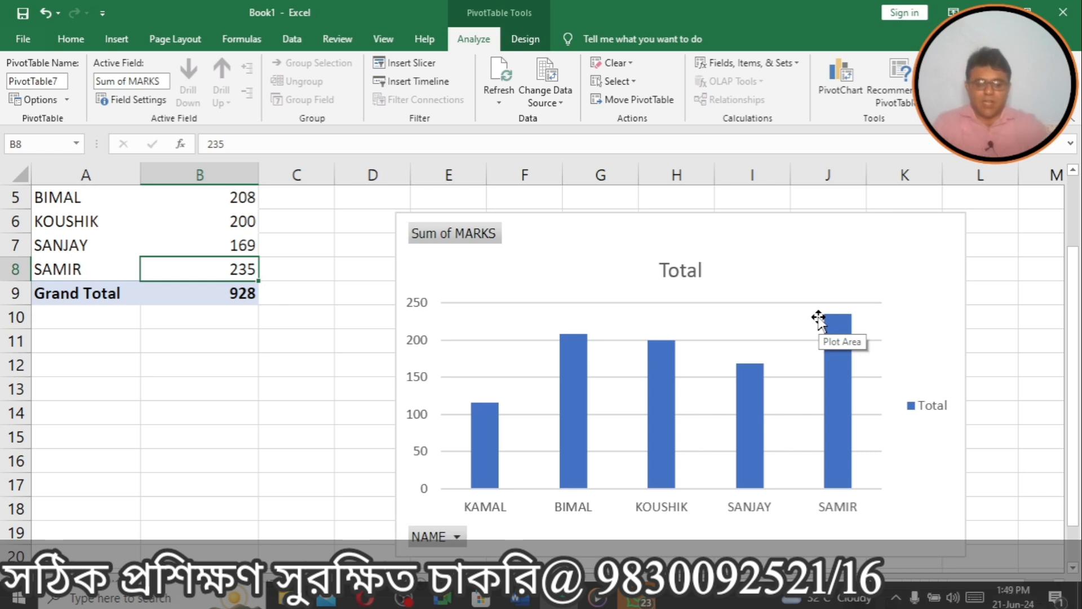
pyautogui.click(553, 257)
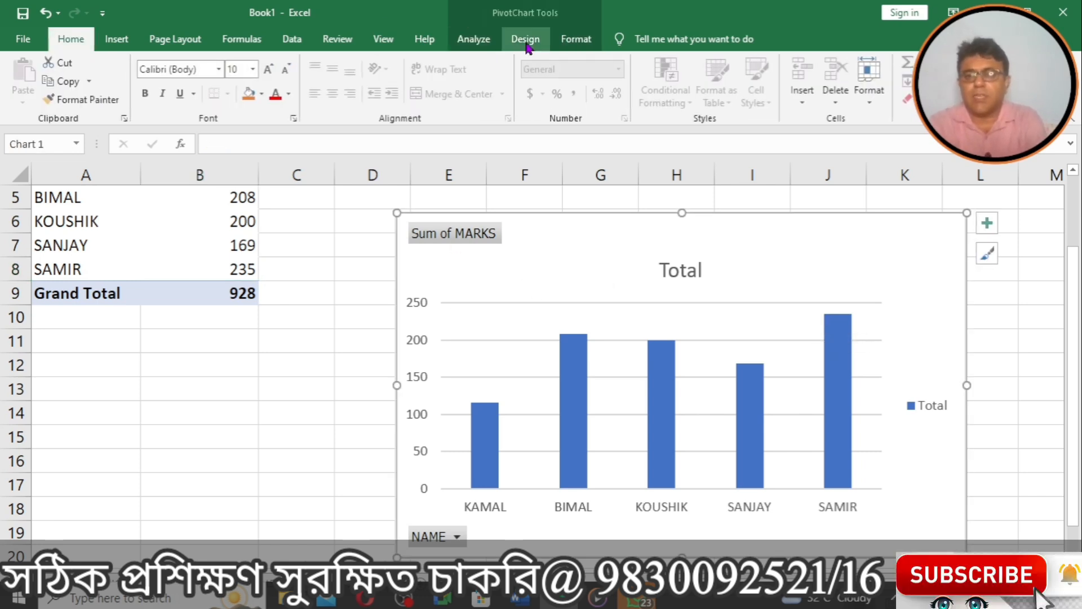
pyautogui.click(575, 39)
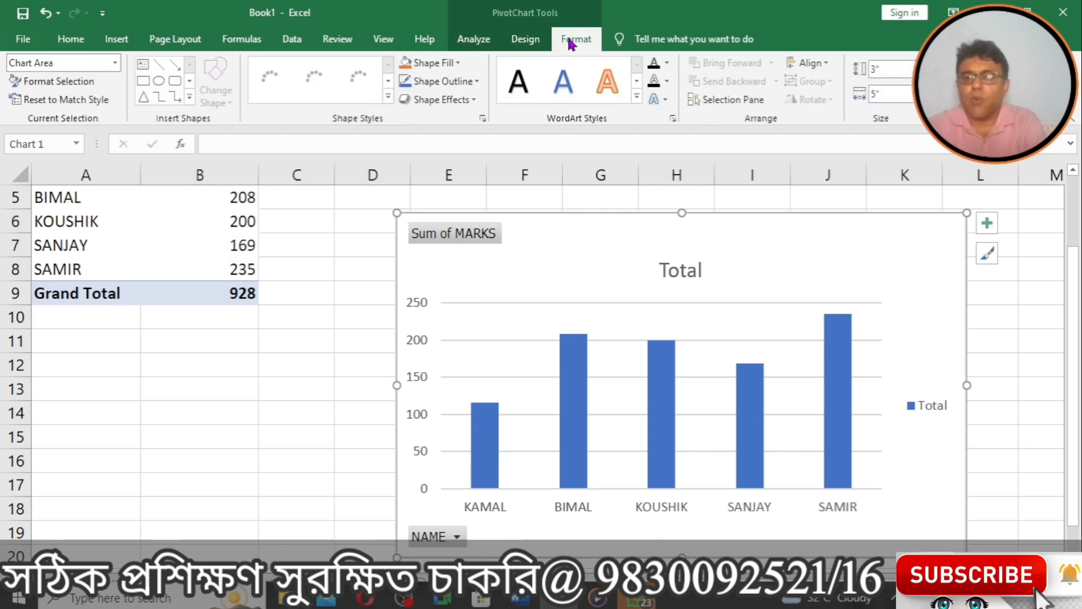
pyautogui.click(522, 40)
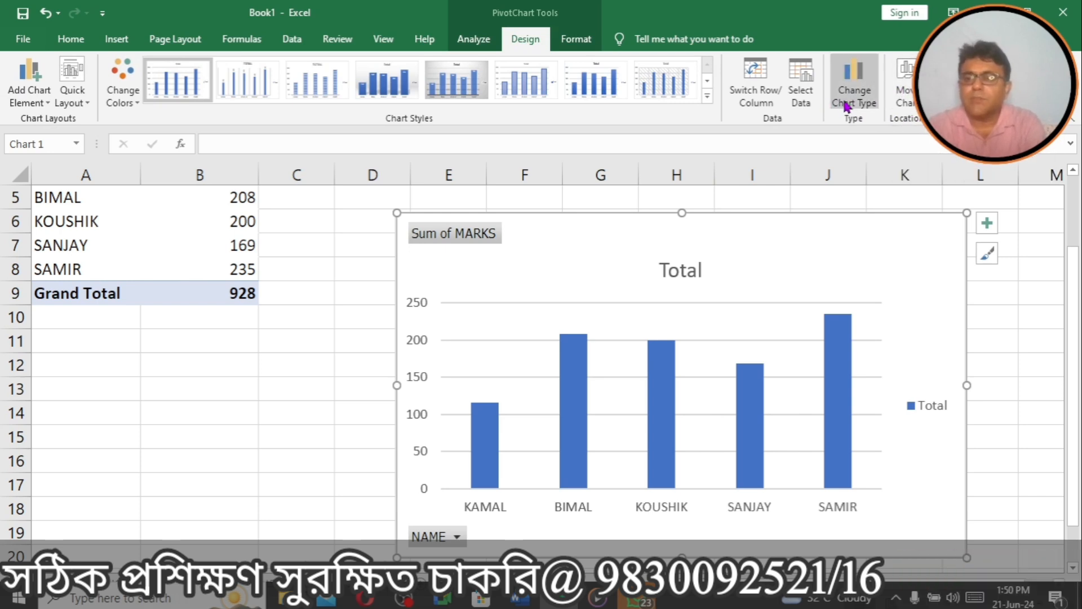
pyautogui.click(901, 96)
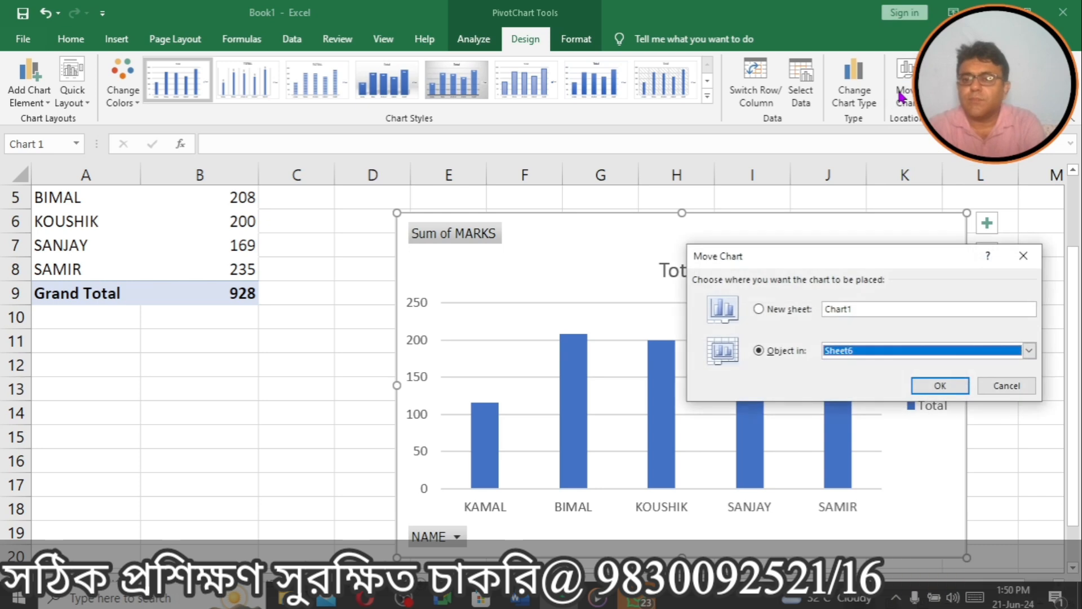
pyautogui.click(759, 310)
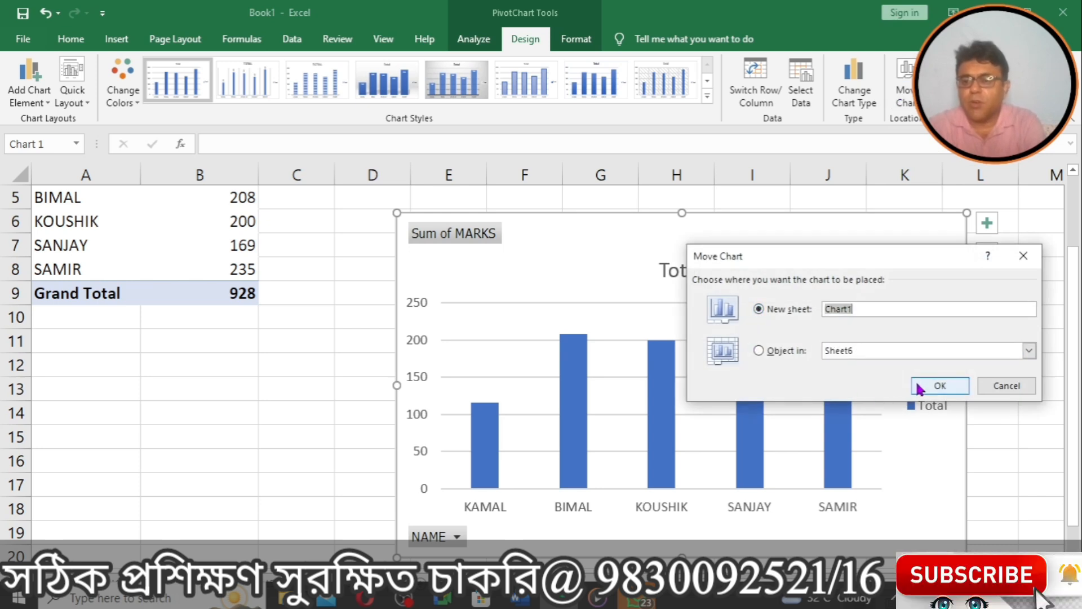
pyautogui.write('PIVOT CHART')
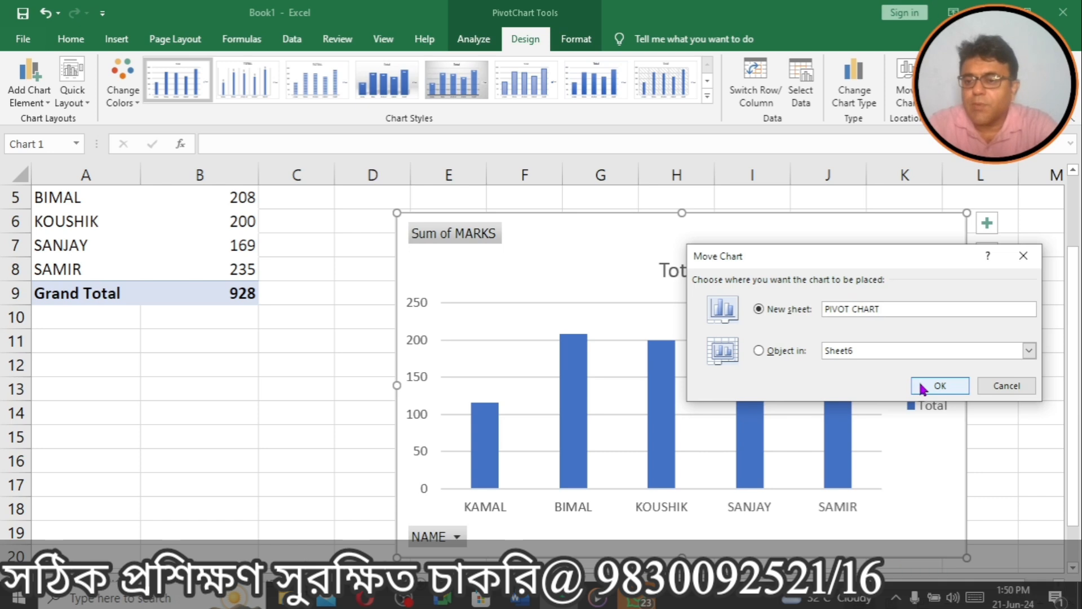
pyautogui.click(924, 383)
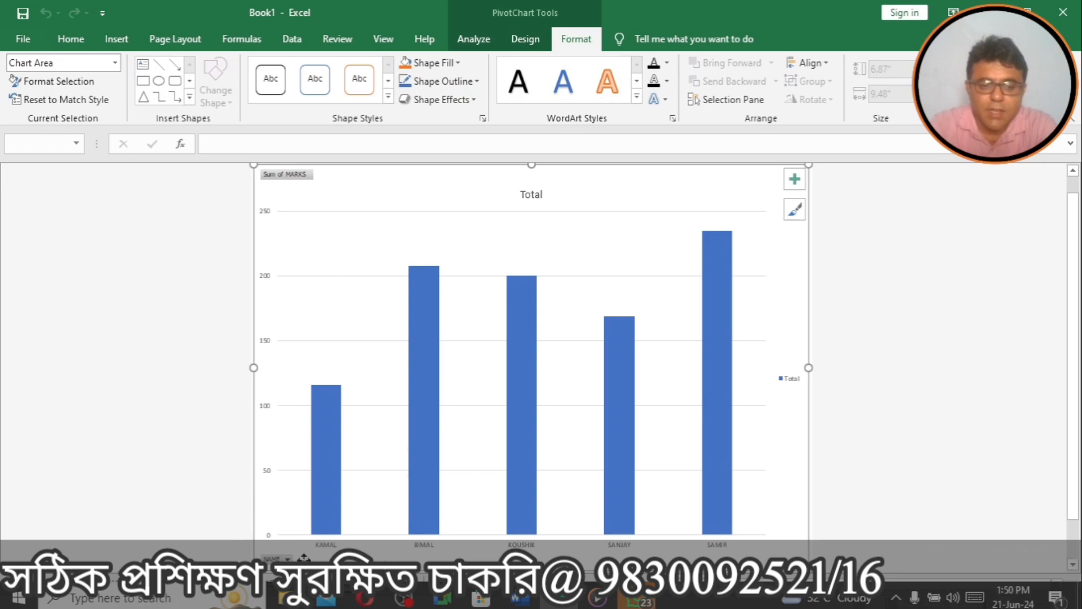
# Clear the check values and their sum from G5:G8 on the source data sheet.
pyautogui.click(136, 581)
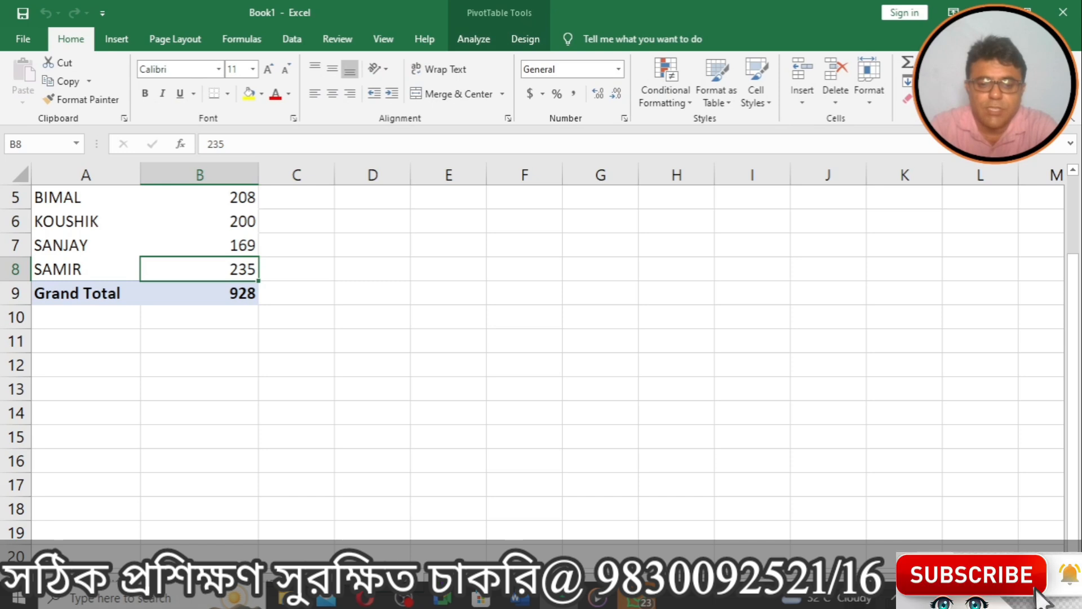
pyautogui.click(181, 581)
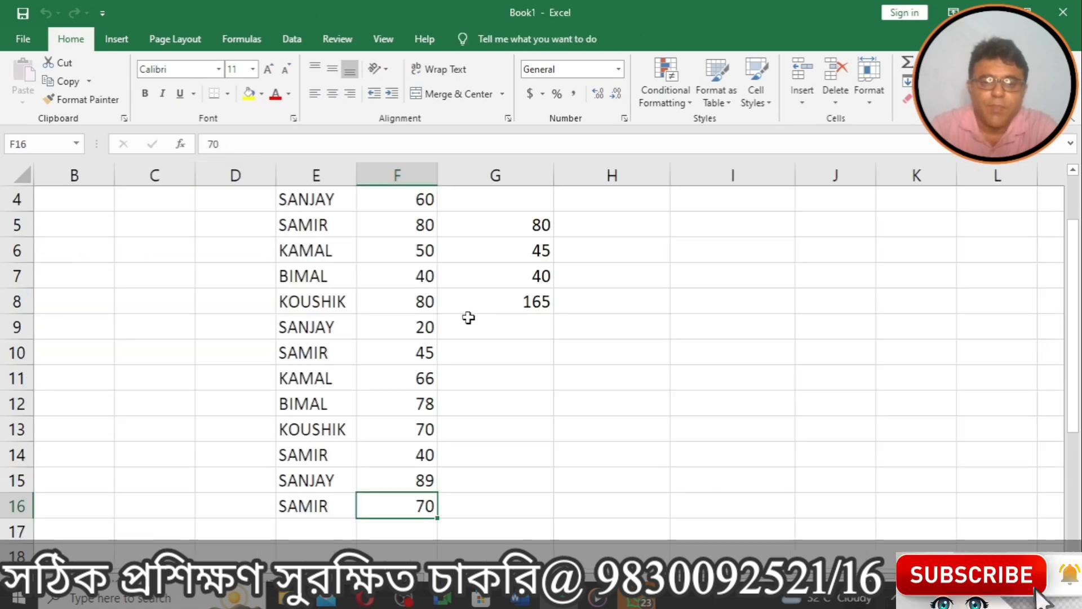
pyautogui.moveTo(496, 230); pyautogui.dragTo(496, 288)
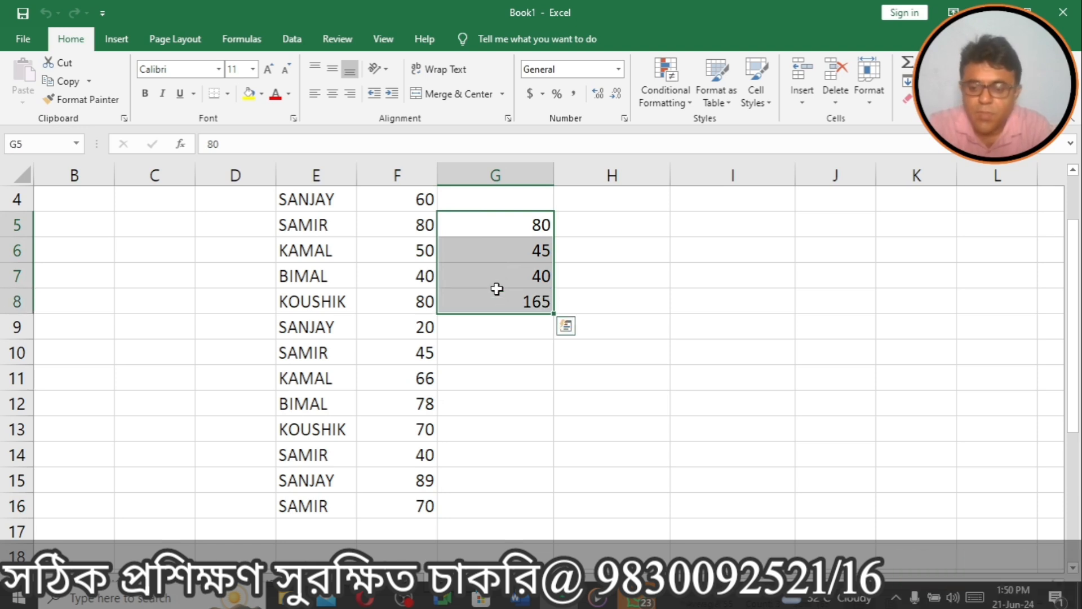
pyautogui.press('Delete')
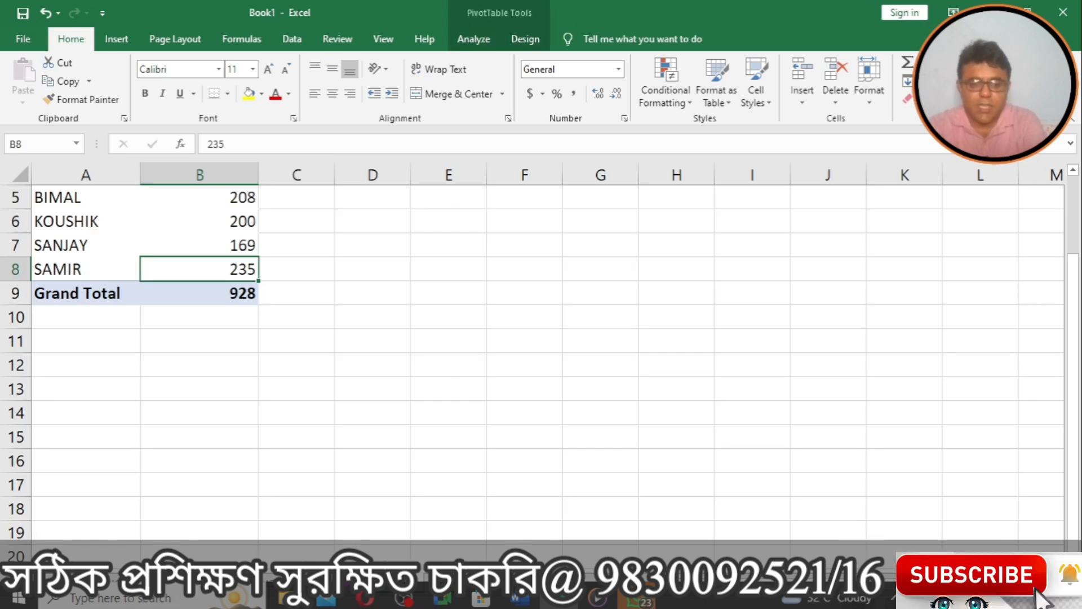
# Review the full pivot chart on its own sheet down to the name labels, and return to the source data.
pyautogui.hotkey('ctrl', 'pageup')
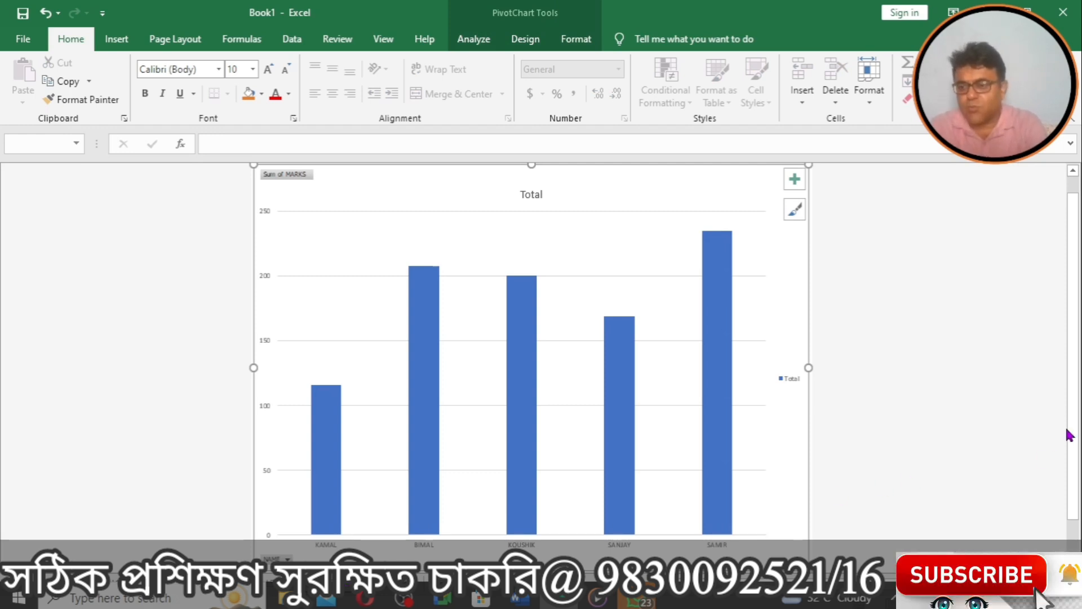
pyautogui.moveTo(1073, 433); pyautogui.dragTo(1073, 526)
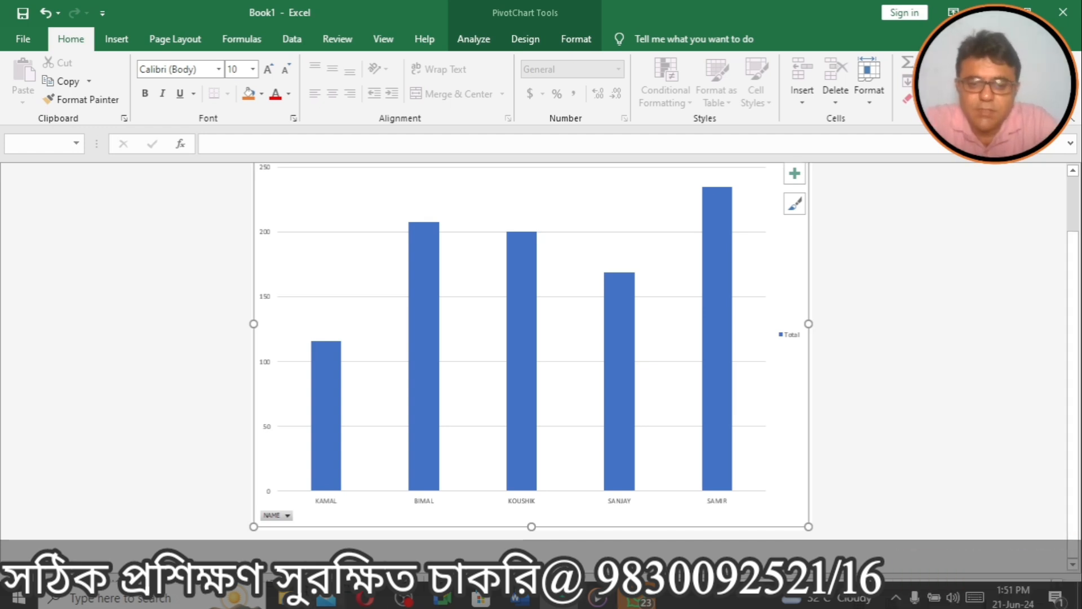
pyautogui.click(183, 579)
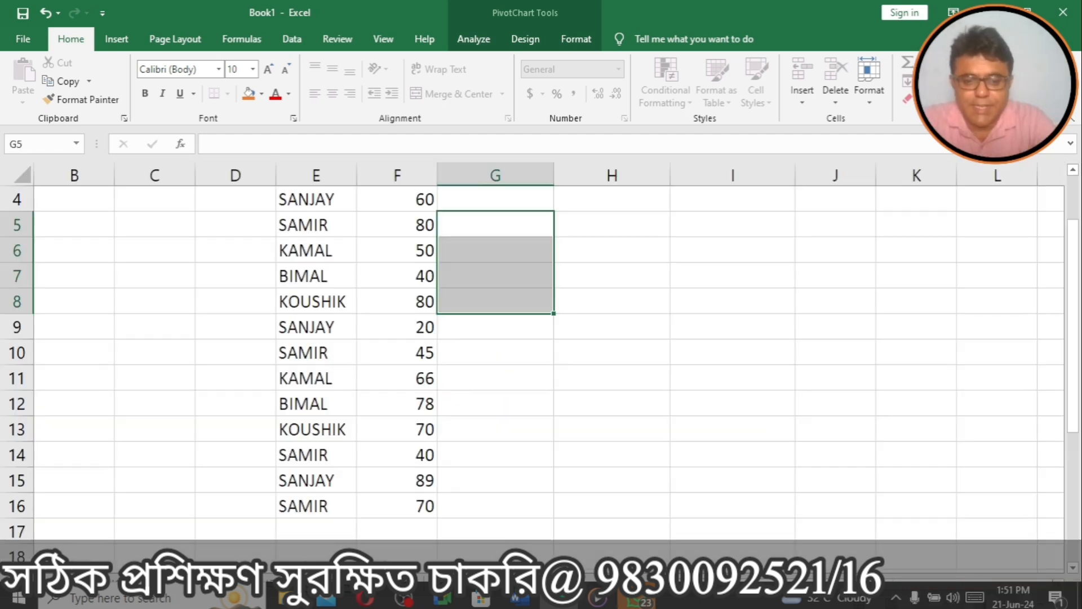
# Add a record in E17:F17 of the source data, repeating the name from row 16 with marks of 20.
pyautogui.click(304, 525)
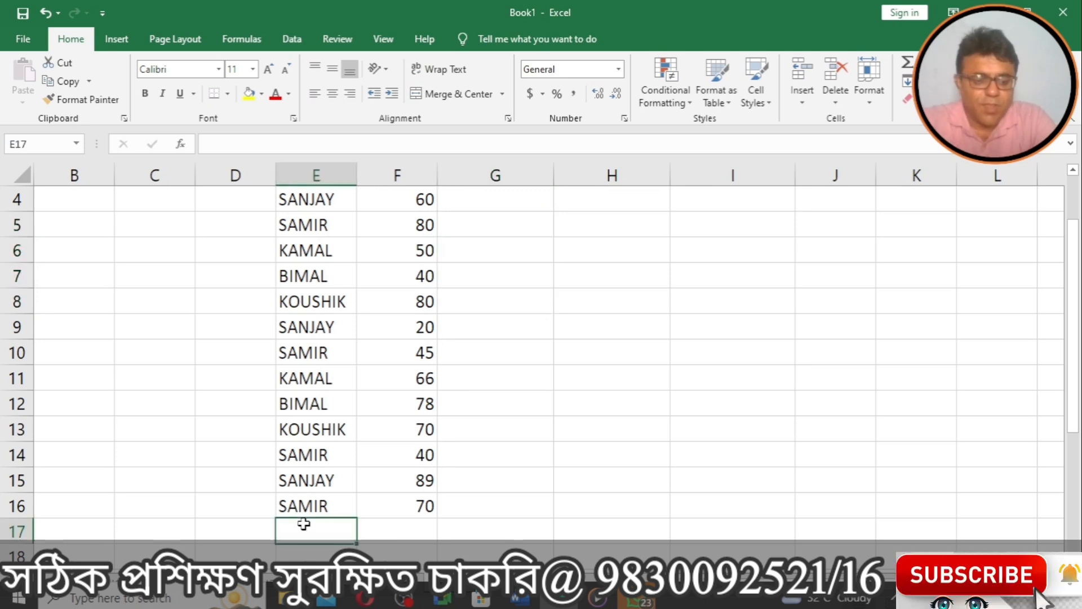
pyautogui.write('SAMITR')
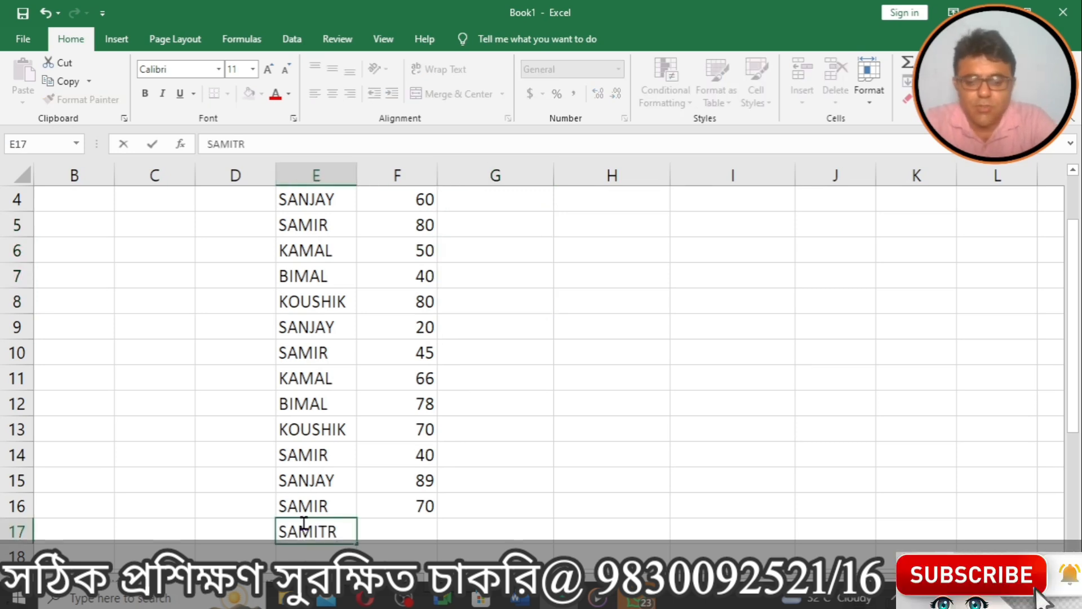
pyautogui.press('BackSpace')
pyautogui.press('BackSpace')
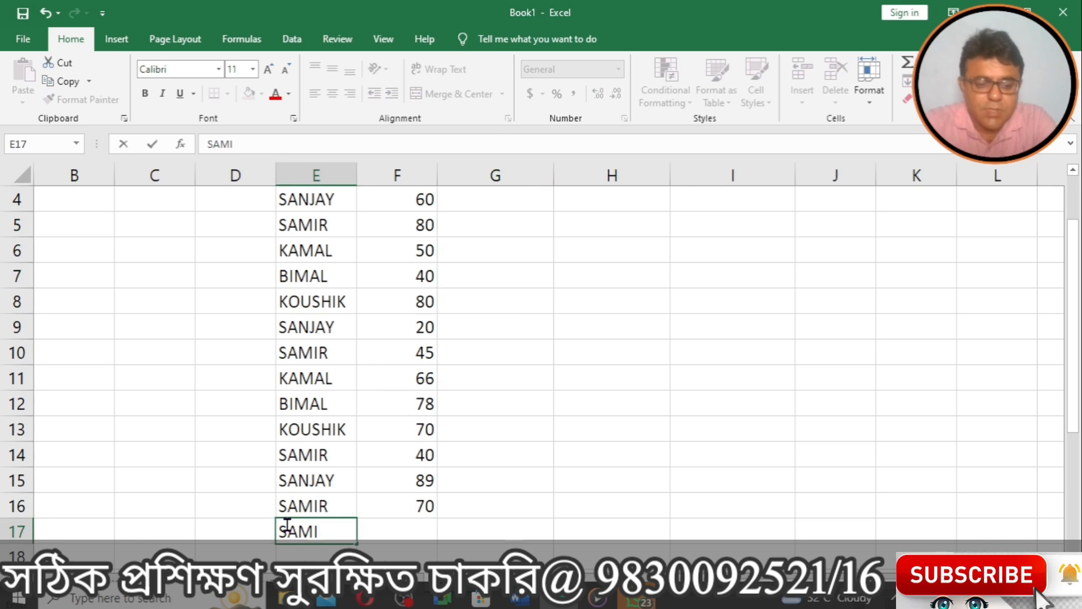
pyautogui.write('R')
pyautogui.press('Tab')
pyautogui.write('20')
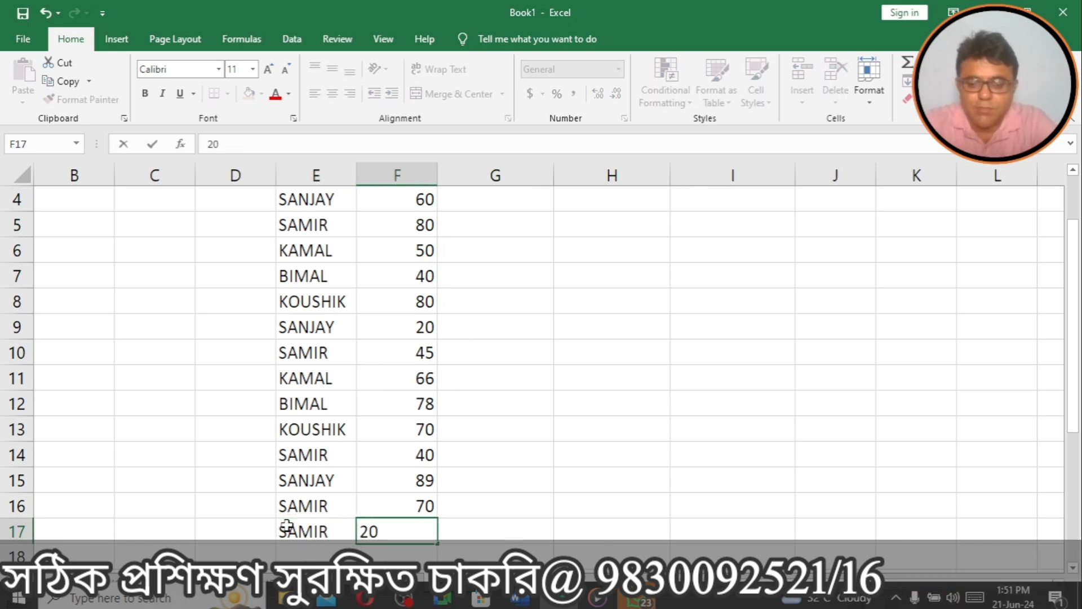
pyautogui.press('Return')
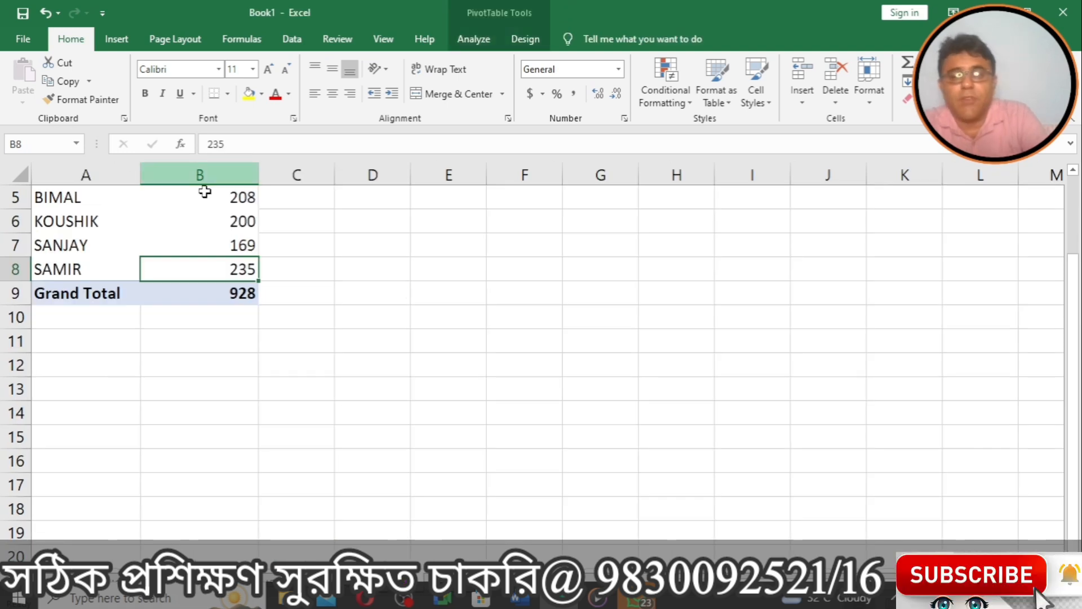
# Change the pivot table's data source to Sheet4!$E$1:$F$17 so that it includes the record in row 17.
pyautogui.moveTo(1076, 272); pyautogui.dragTo(1076, 265)
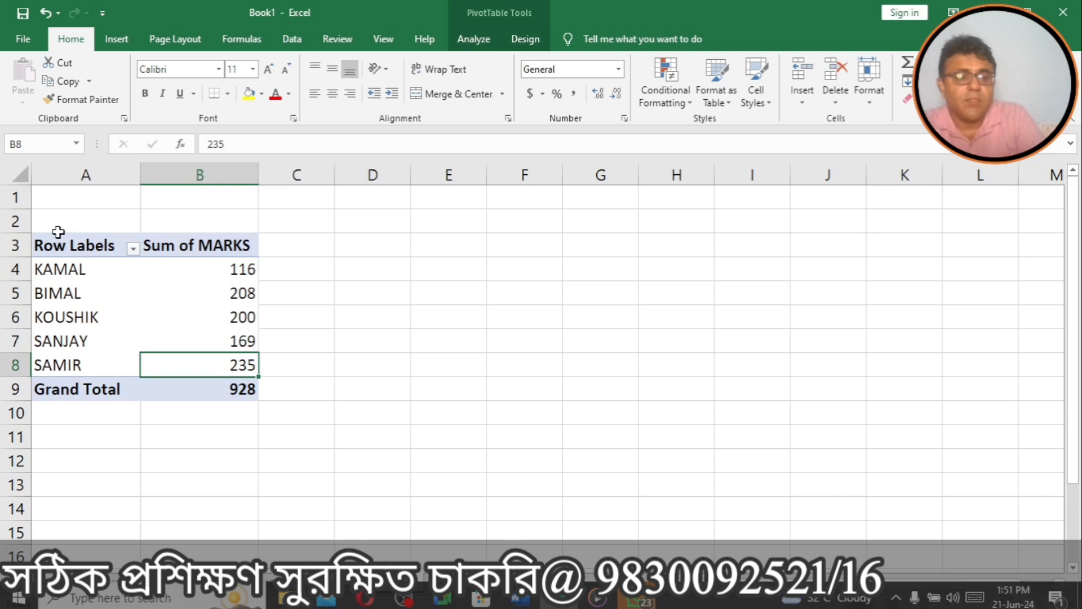
pyautogui.moveTo(59, 240); pyautogui.dragTo(201, 381)
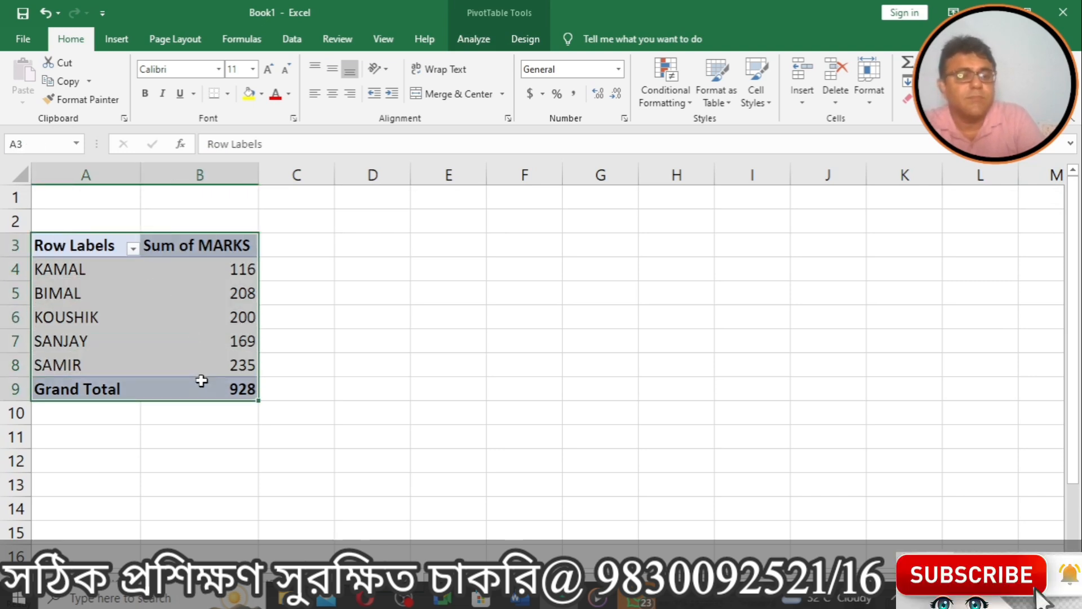
pyautogui.click(471, 39)
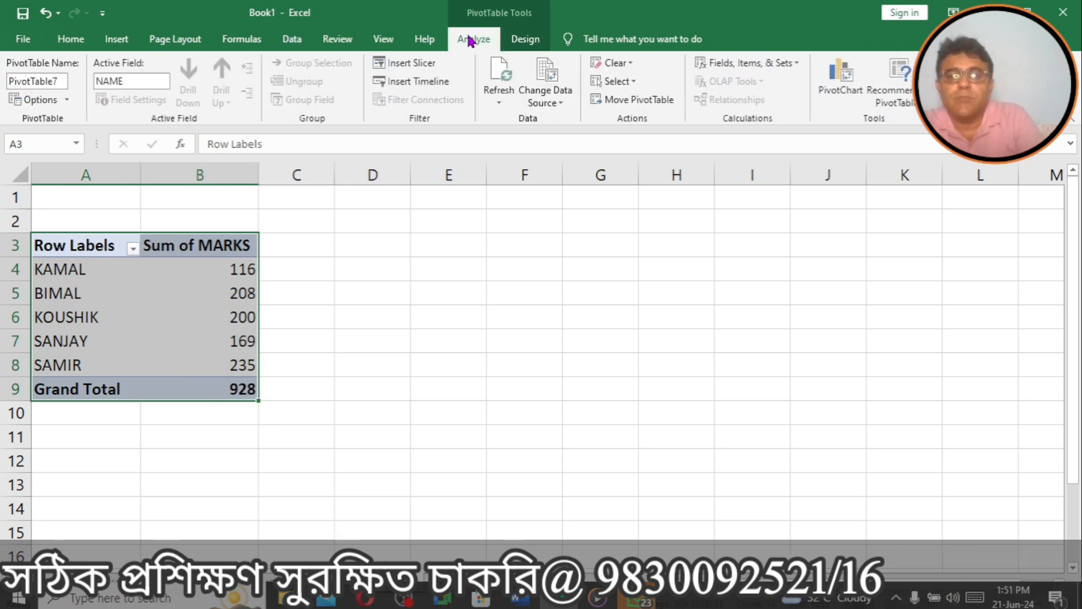
pyautogui.click(540, 97)
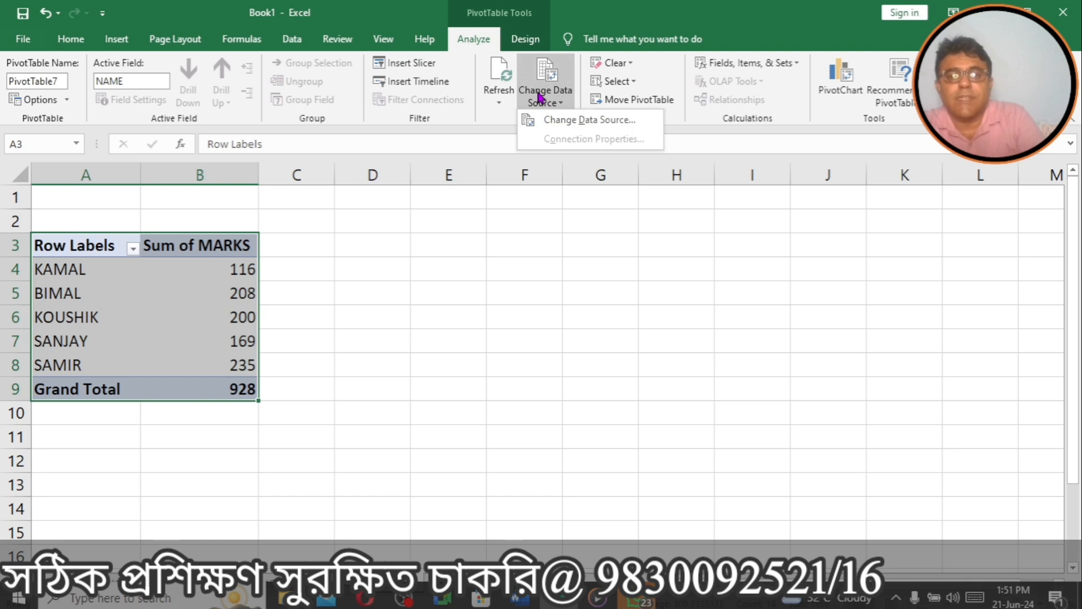
pyautogui.click(581, 122)
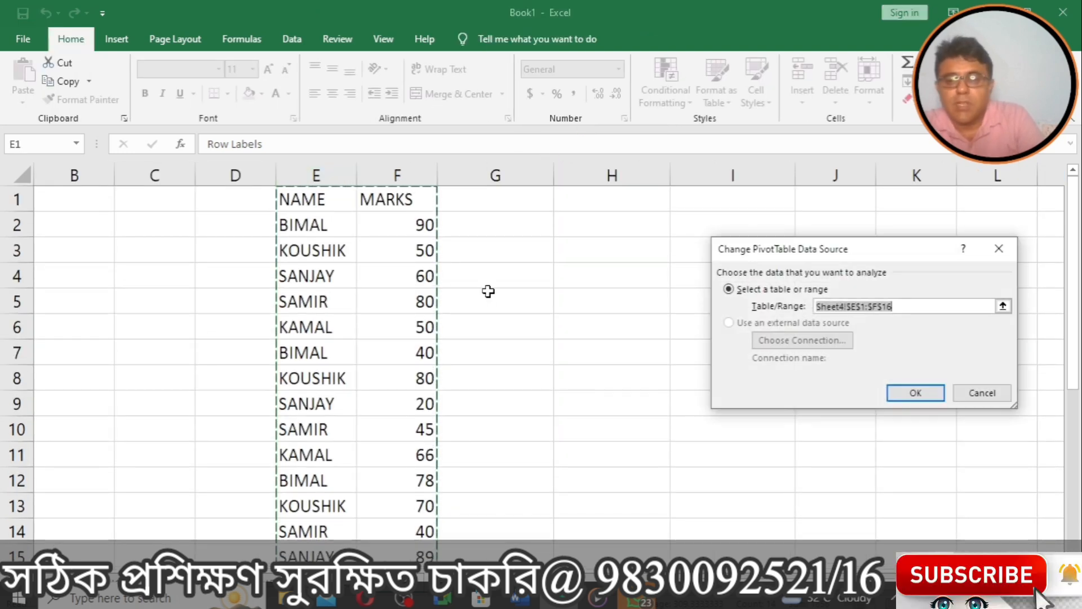
pyautogui.press('BackSpace')
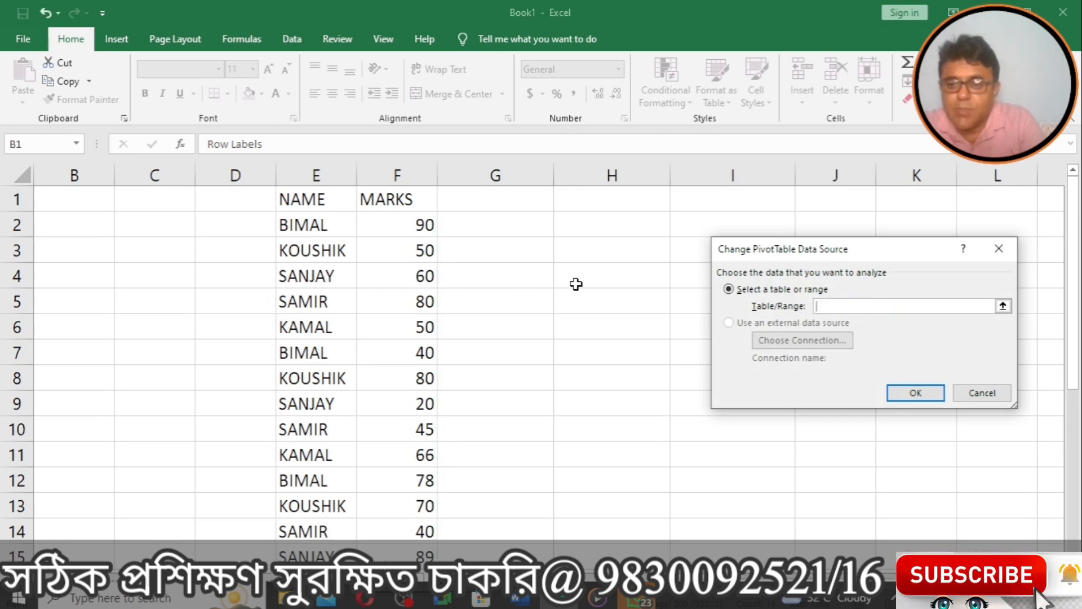
pyautogui.click(297, 199)
pyautogui.moveTo(297, 200); pyautogui.dragTo(366, 486)
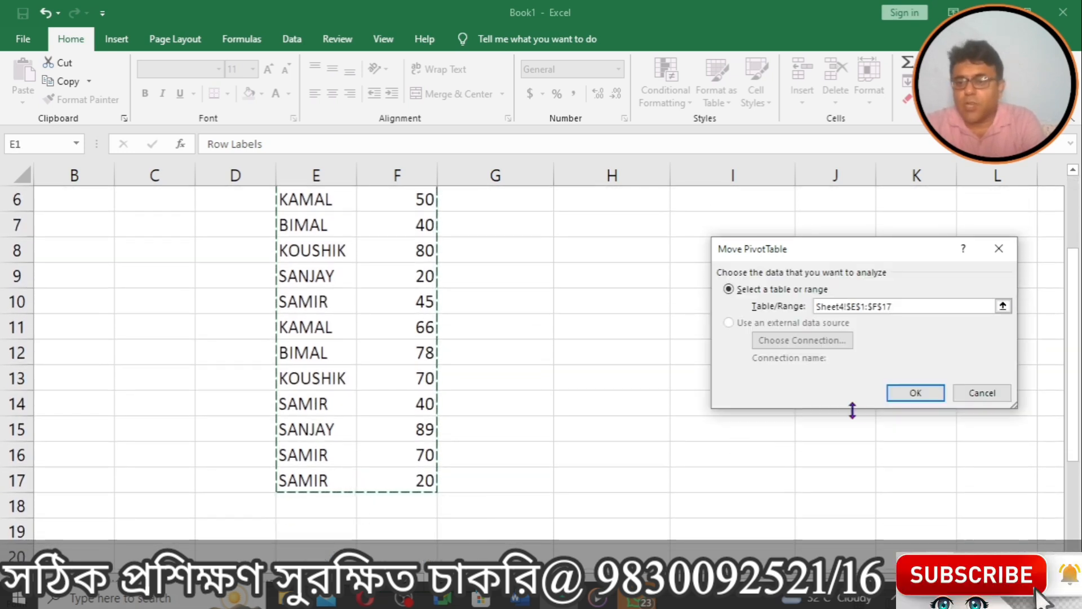
pyautogui.click(914, 393)
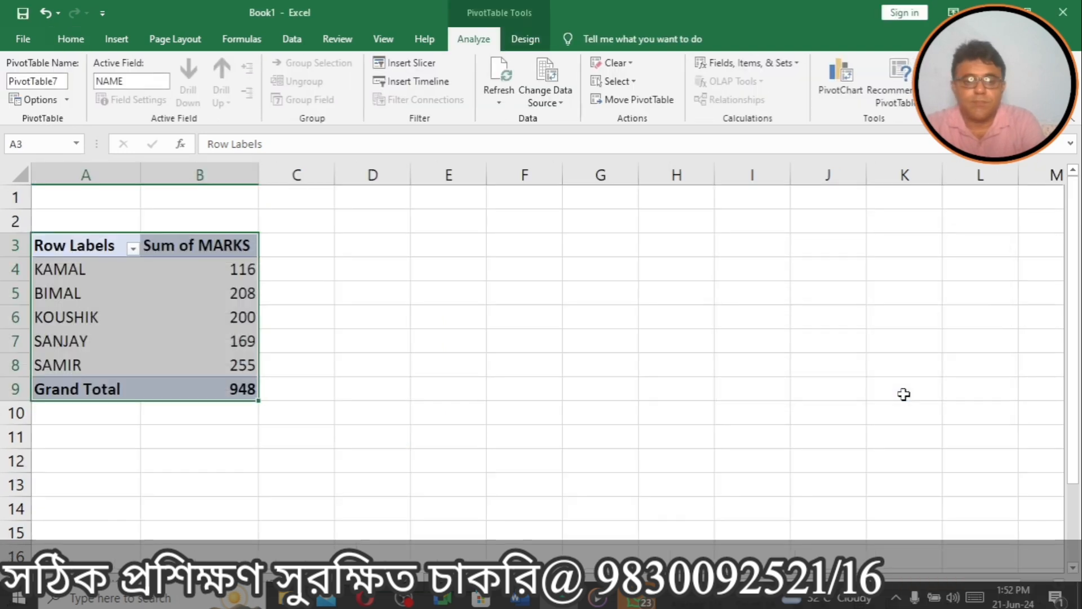
# Check the pivot table's sum in B8, and examine the matching column in the pivot chart on its own sheet.
pyautogui.click(214, 363)
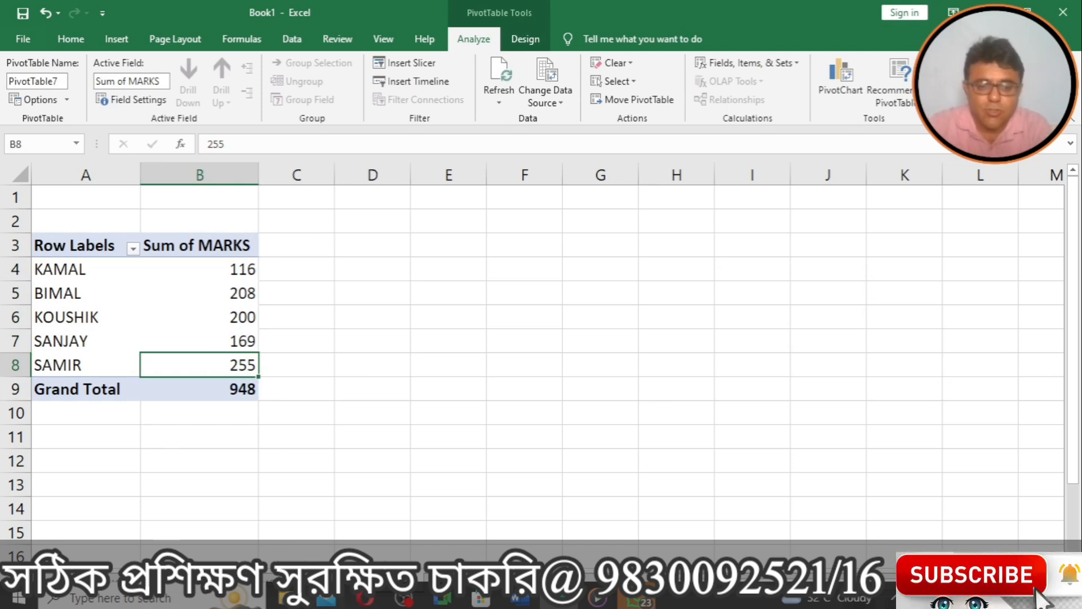
pyautogui.press('F11')
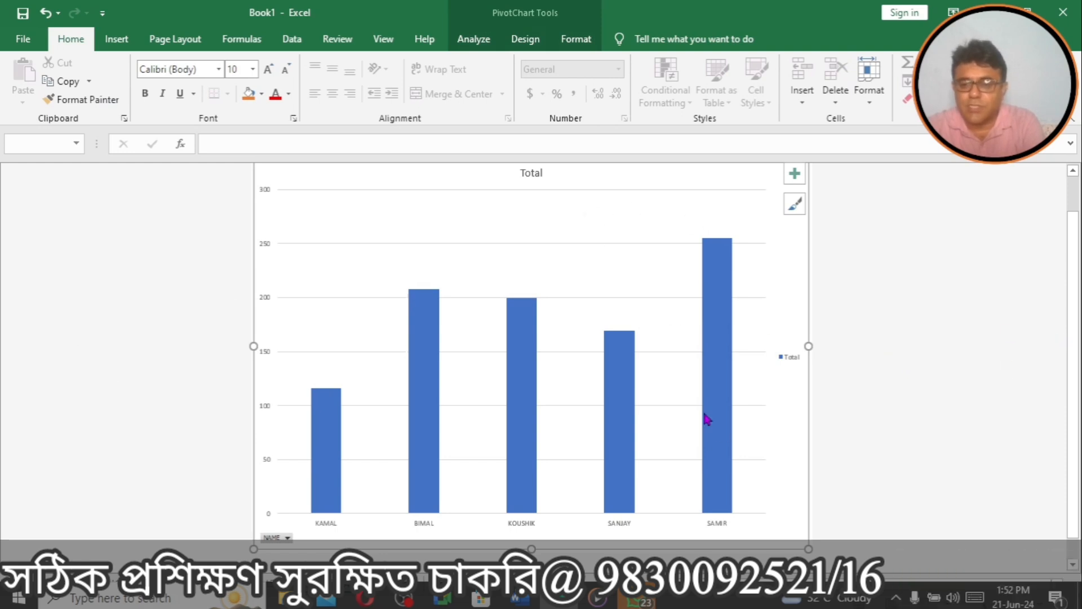
pyautogui.moveTo(710, 281)
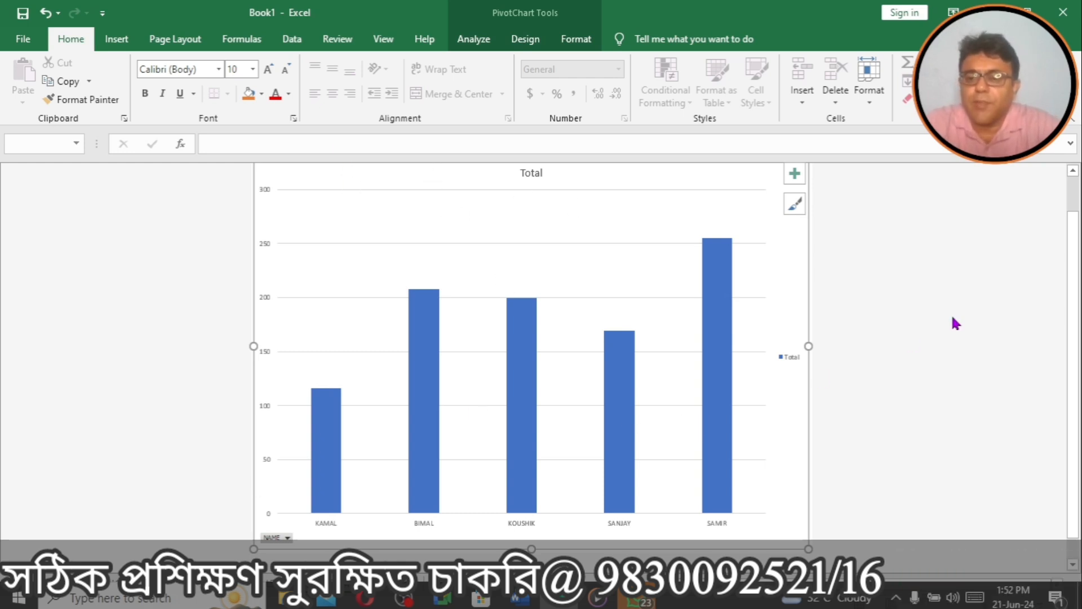
pyautogui.moveTo(1069, 317); pyautogui.dragTo(1076, 248)
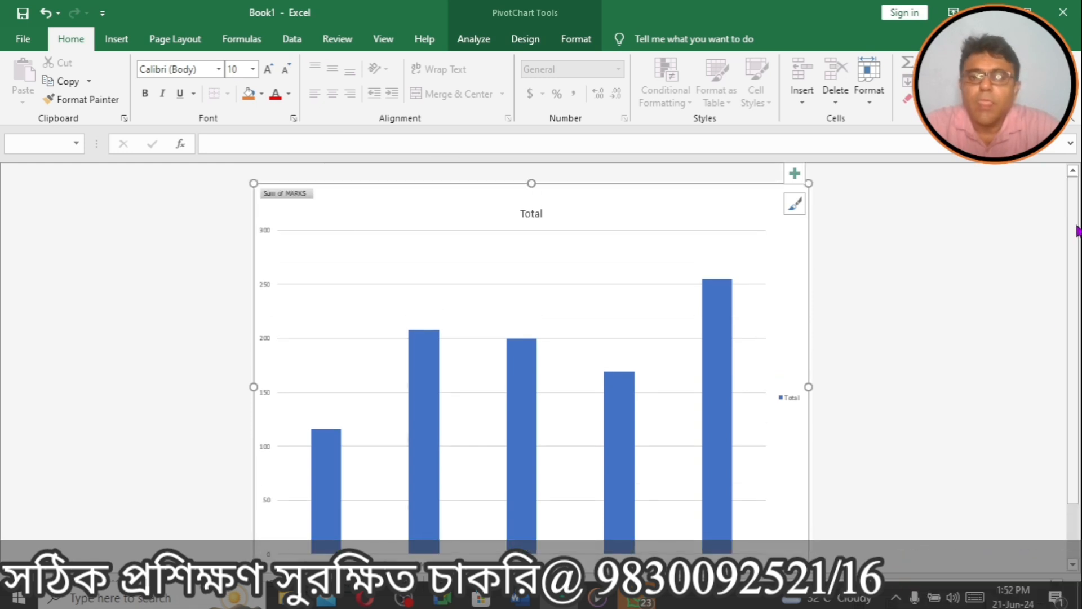
# Change the pivot chart's type to Line.
pyautogui.click(515, 41)
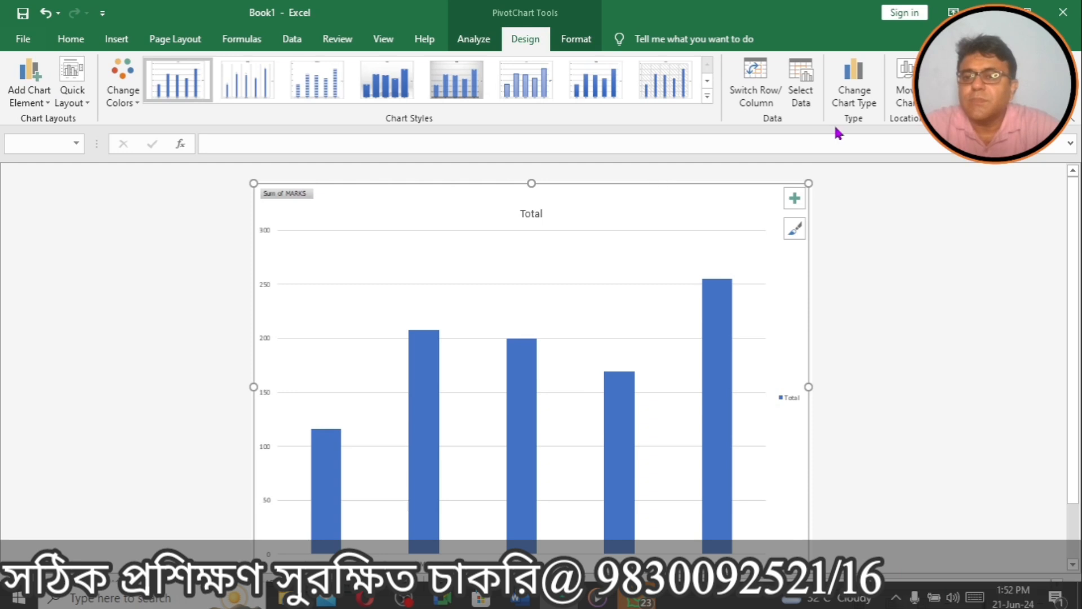
pyautogui.click(857, 93)
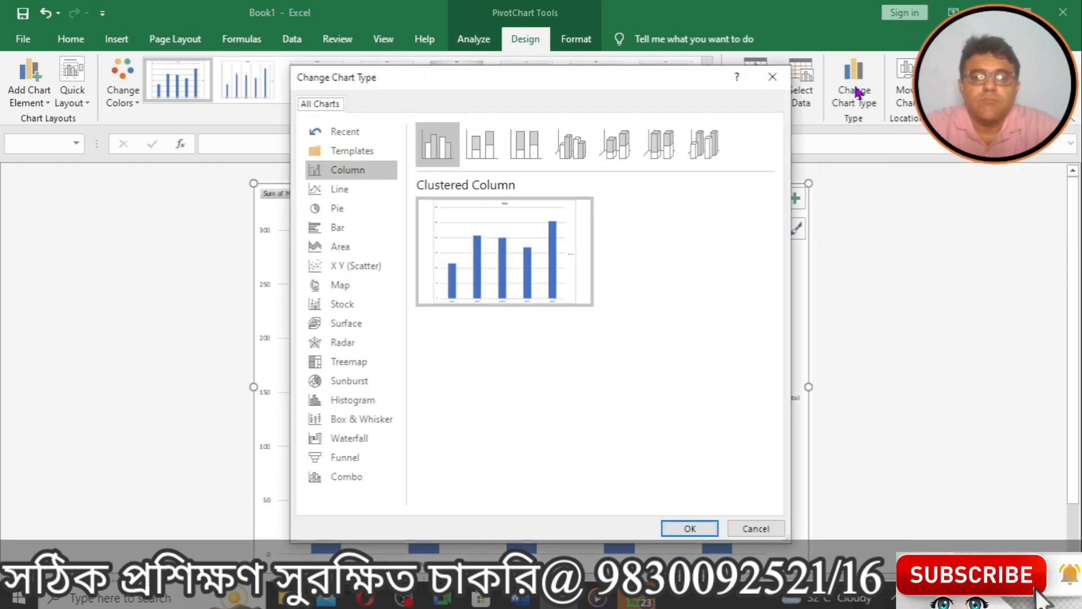
pyautogui.click(339, 191)
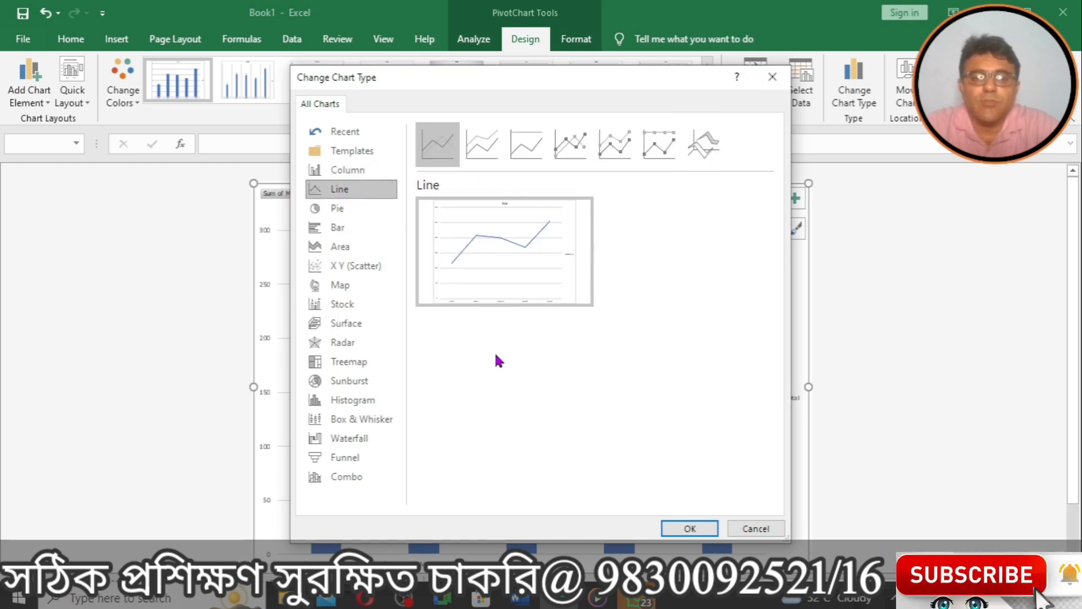
pyautogui.click(672, 526)
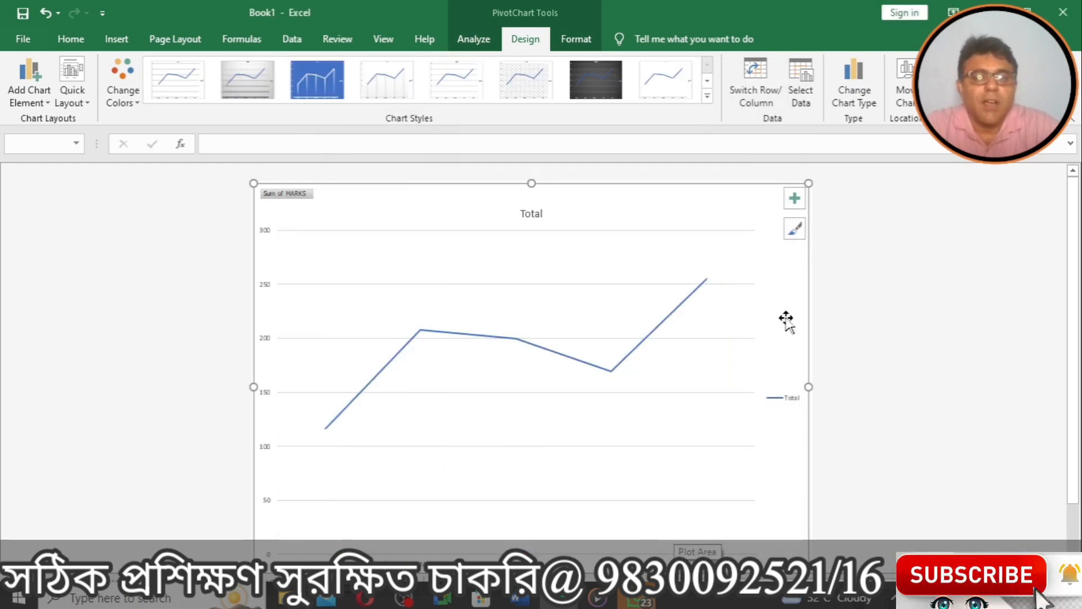
# Change the pivot chart's type to Pie.
pyautogui.click(856, 107)
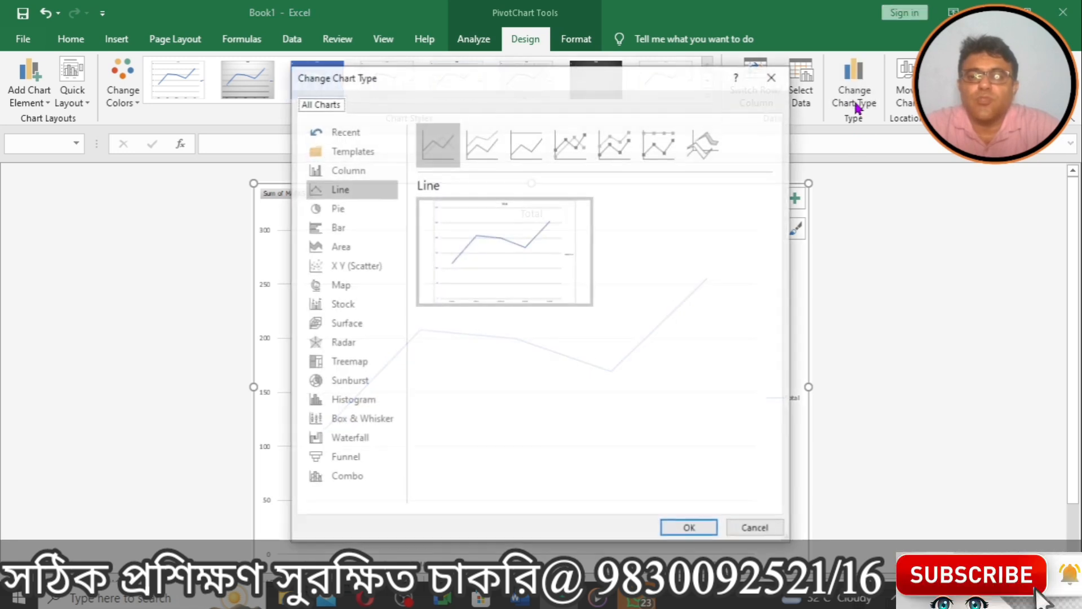
pyautogui.click(340, 210)
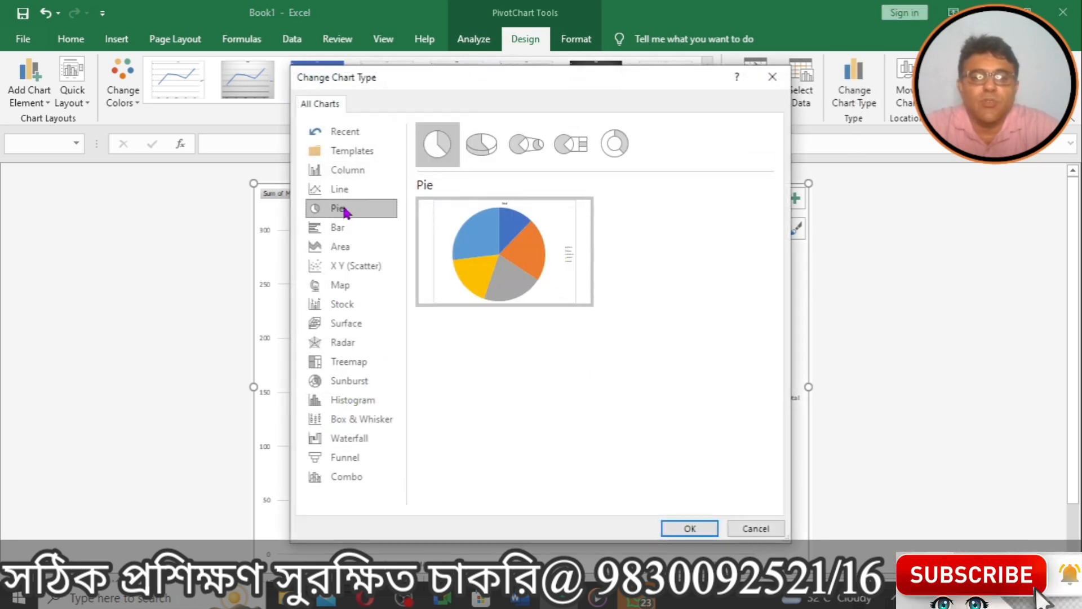
pyautogui.click(672, 524)
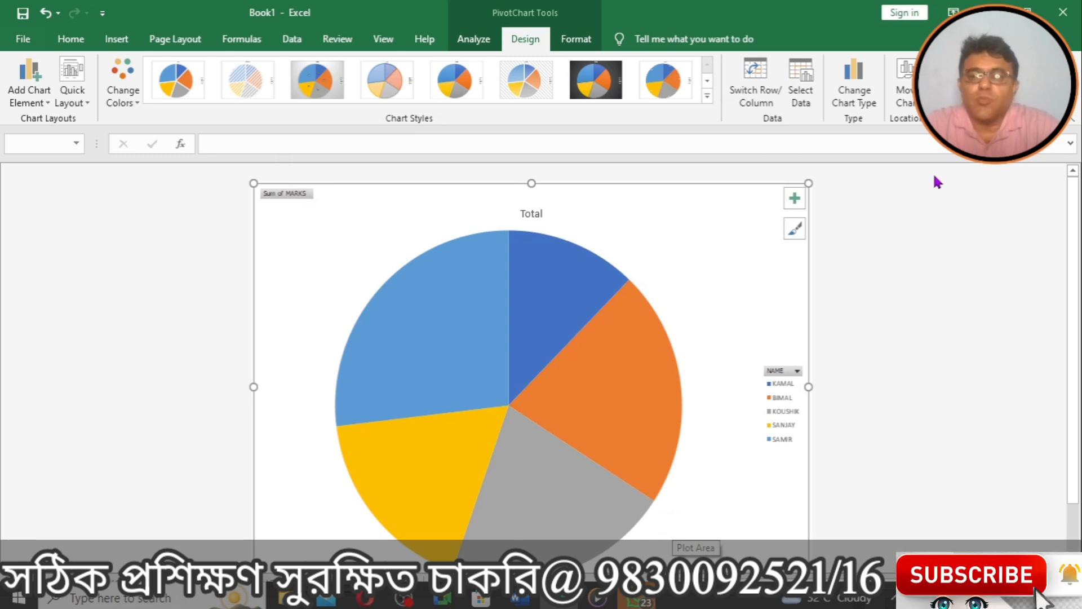
# Change the pivot chart's type to Clustered Bar.
pyautogui.click(847, 103)
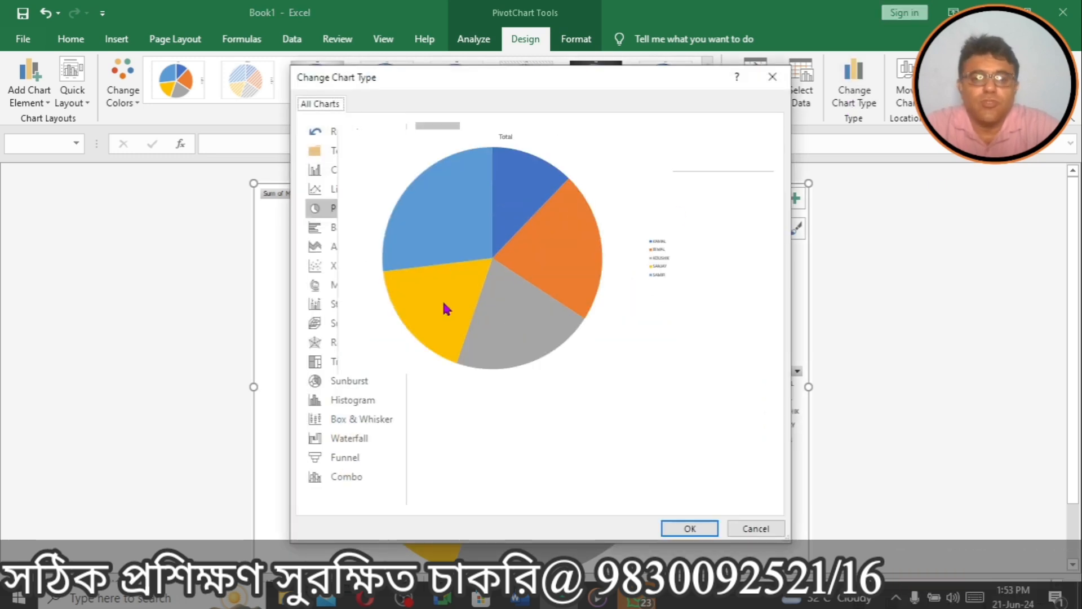
pyautogui.click(338, 230)
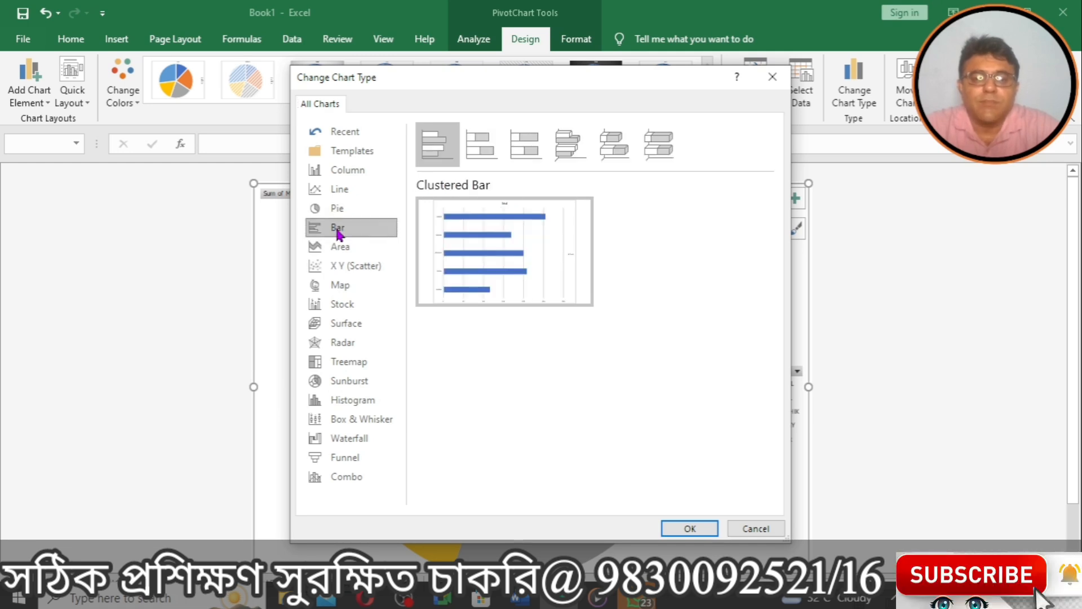
pyautogui.click(673, 528)
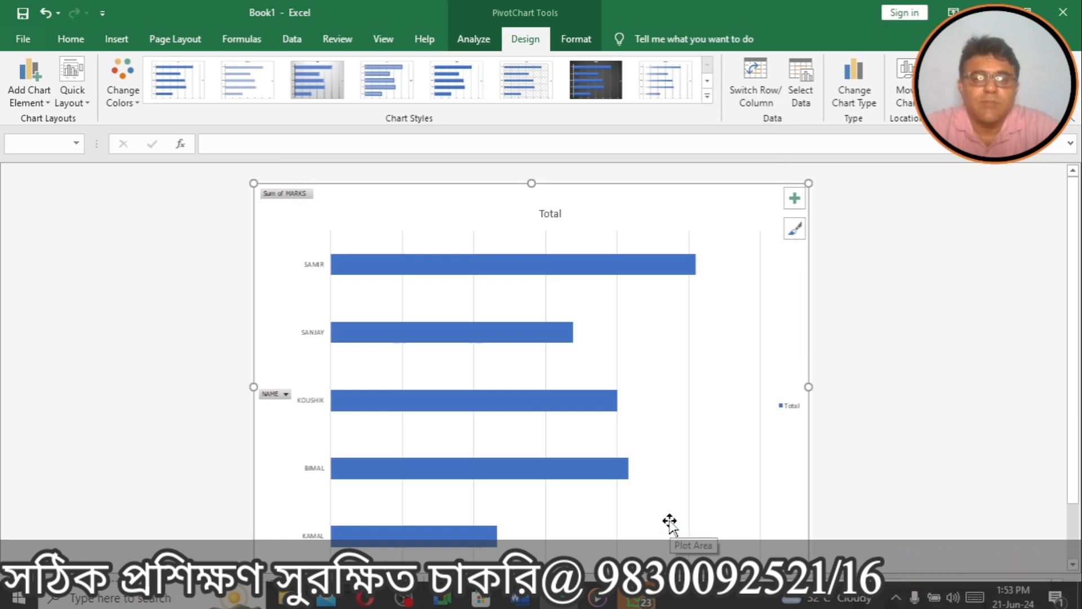
# Change the pivot chart's type to Clustered Column.
pyautogui.click(852, 96)
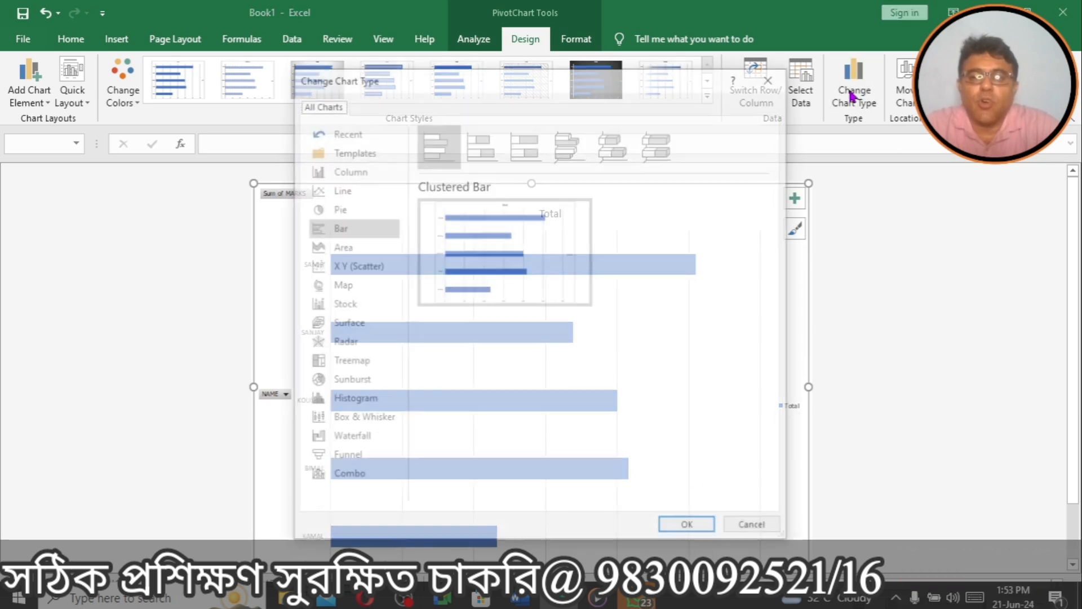
pyautogui.click(352, 171)
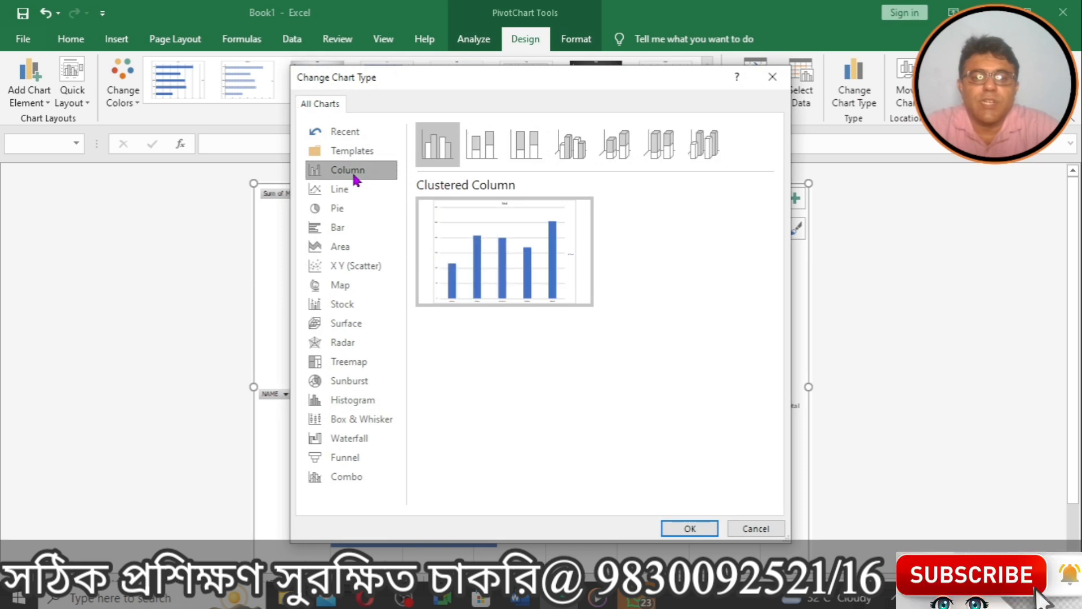
pyautogui.click(468, 253)
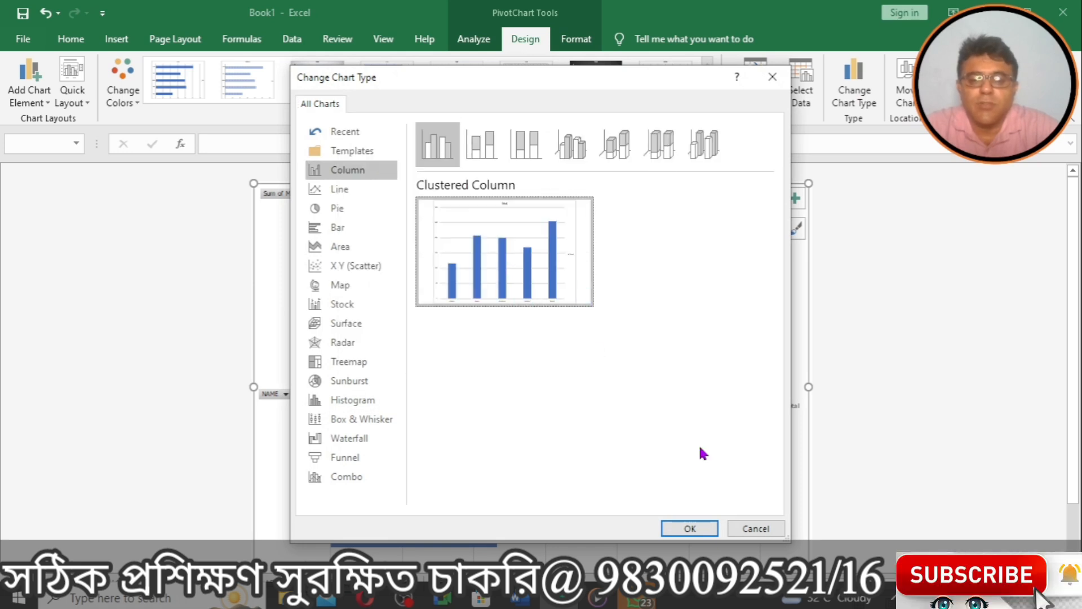
pyautogui.click(669, 527)
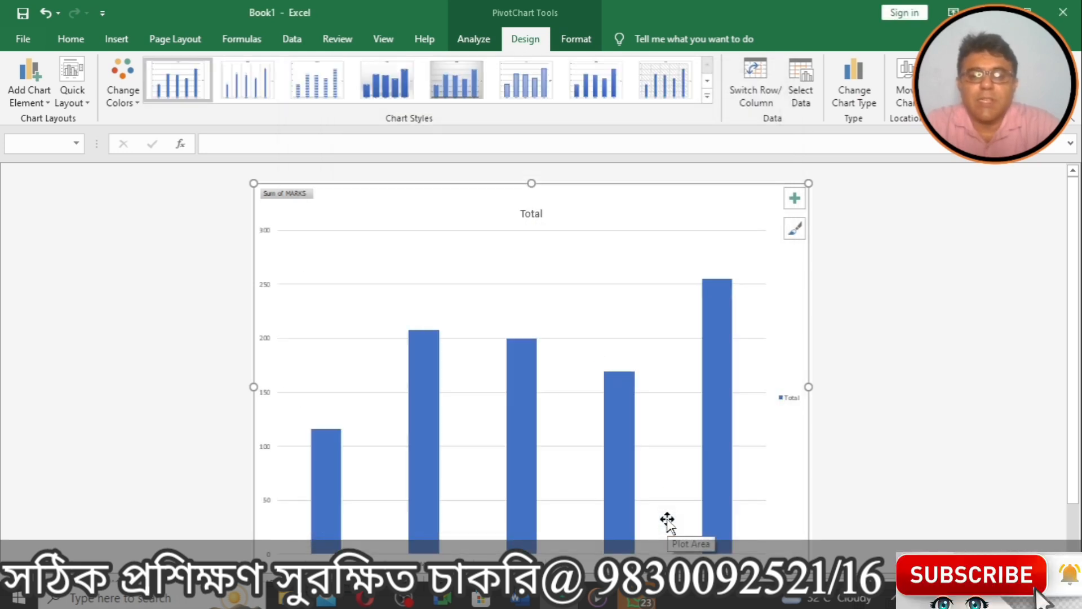
# Add a Linear trendline to the pivot chart's columns.
pyautogui.click(46, 104)
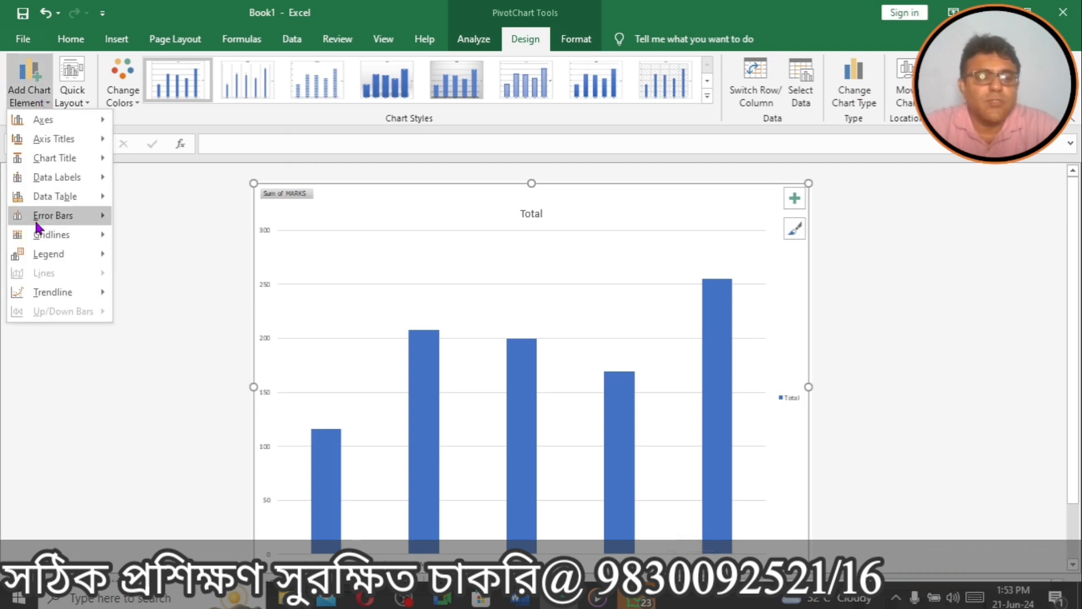
pyautogui.moveTo(68, 292)
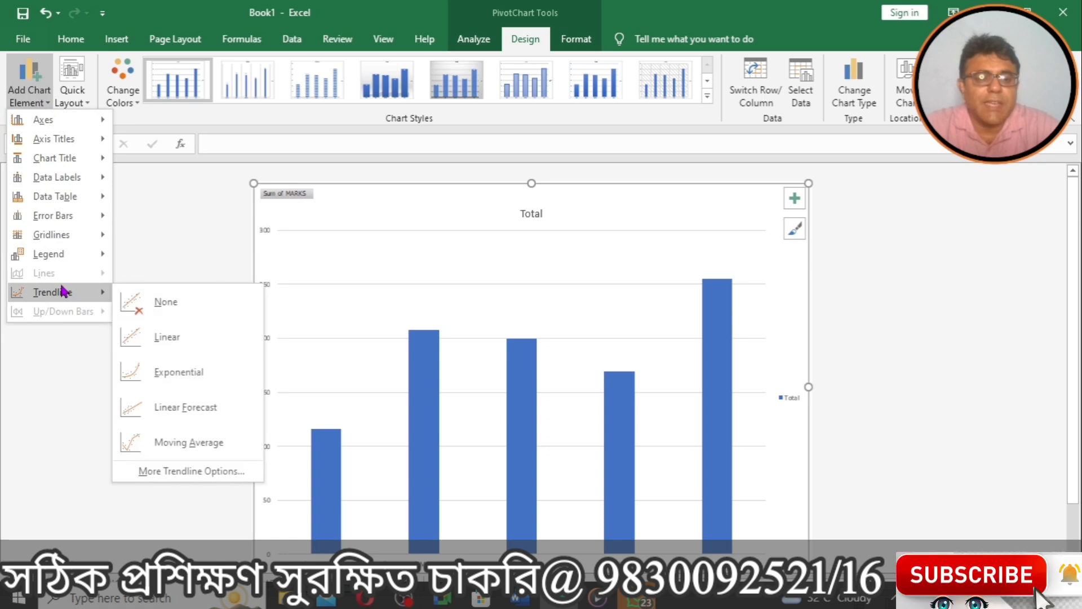
pyautogui.click(158, 338)
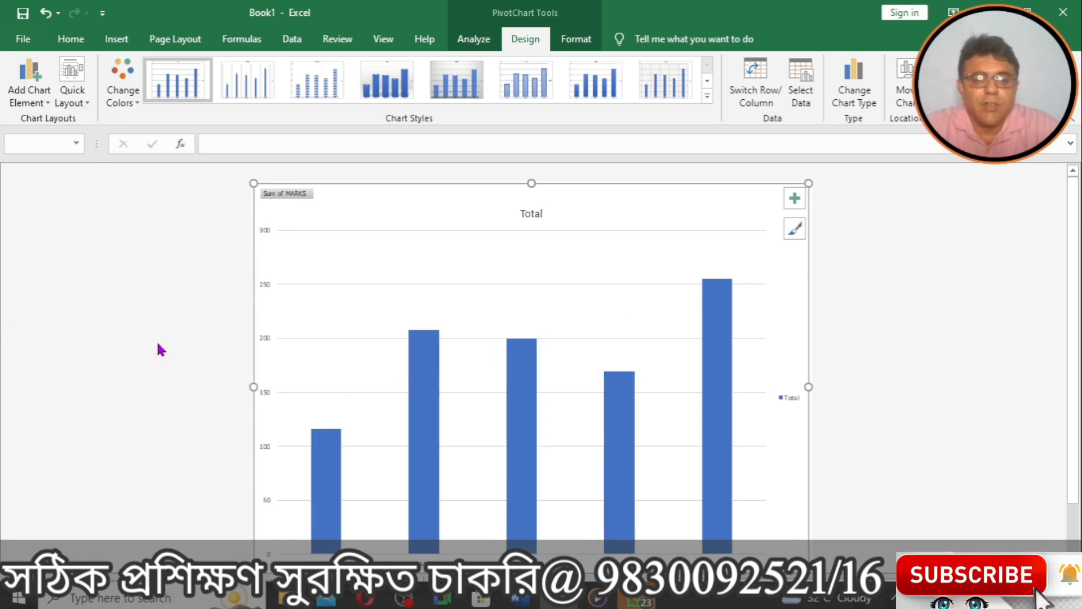
# Add data labels in the Center position to the pivot chart's columns.
pyautogui.click(47, 102)
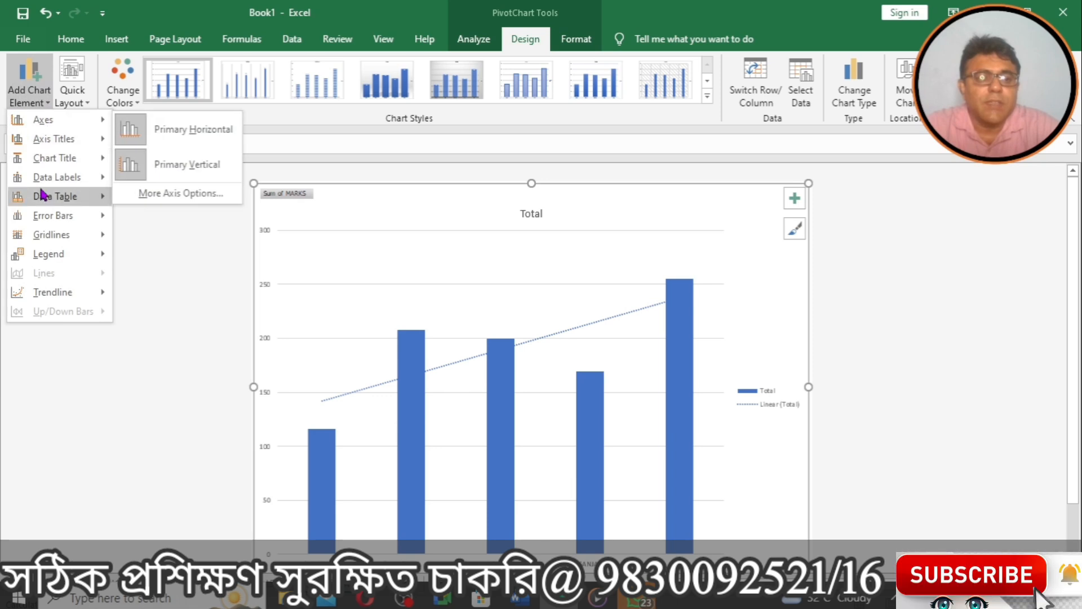
pyautogui.moveTo(101, 177)
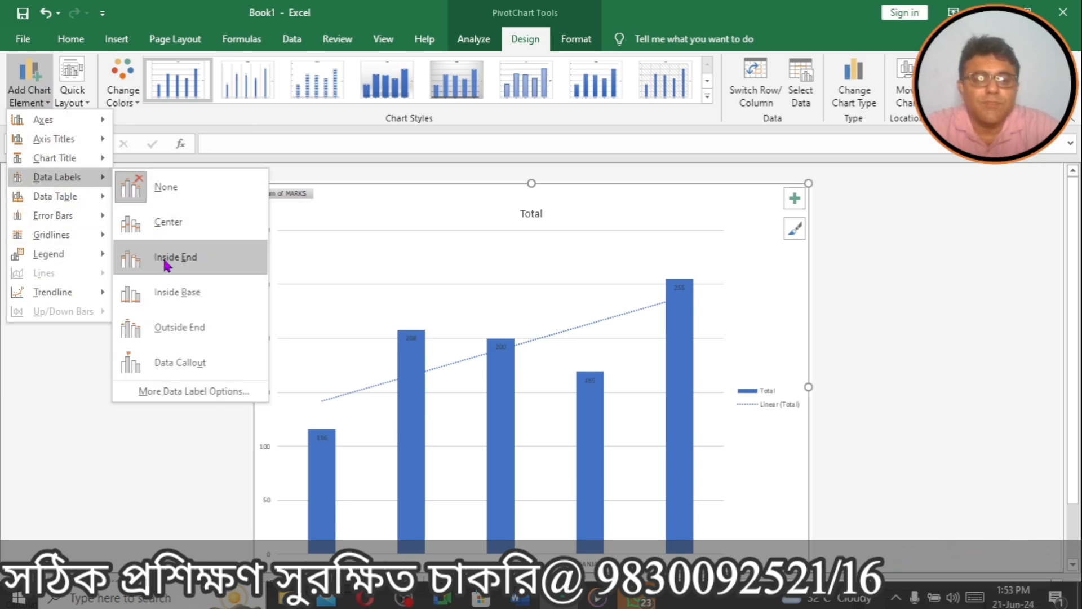
pyautogui.click(172, 215)
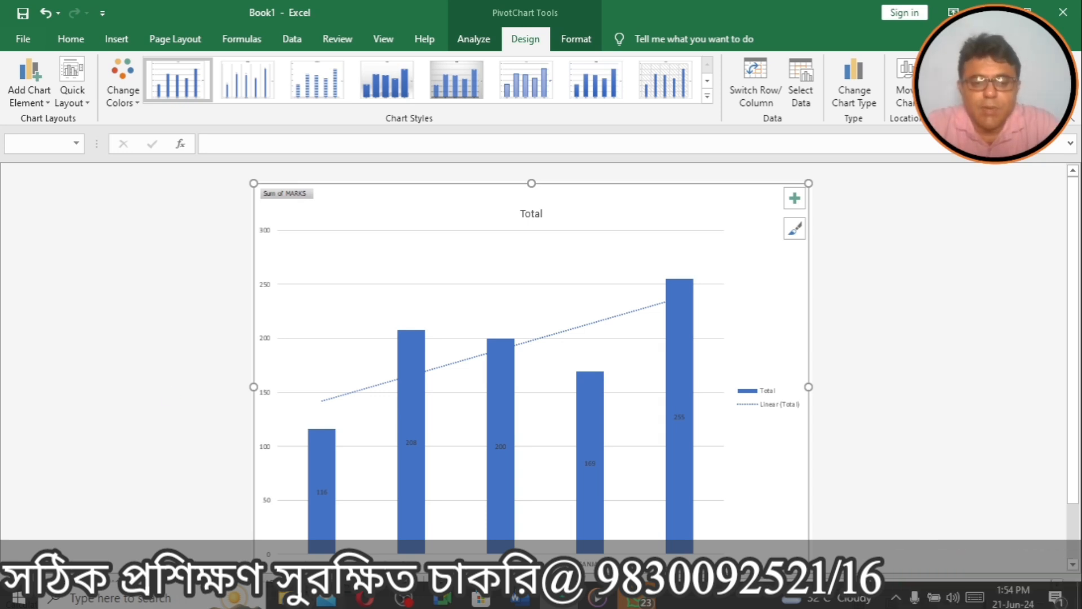
# Delete the chart sheet that holds the pivot chart.
pyautogui.rightClick(316, 578)
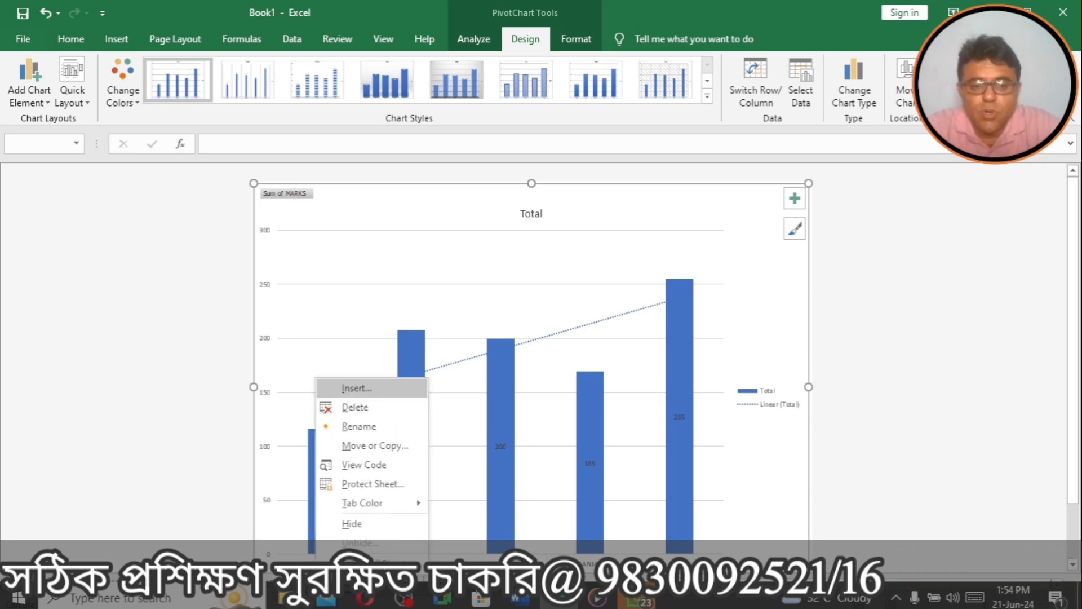
pyautogui.click(351, 408)
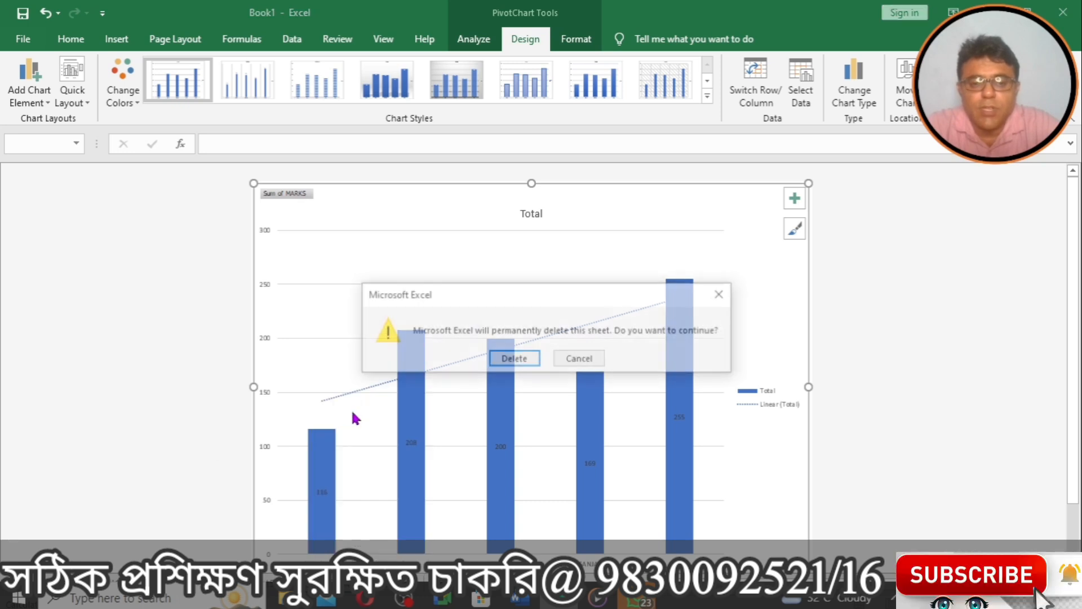
pyautogui.click(503, 361)
pyautogui.click(324, 430)
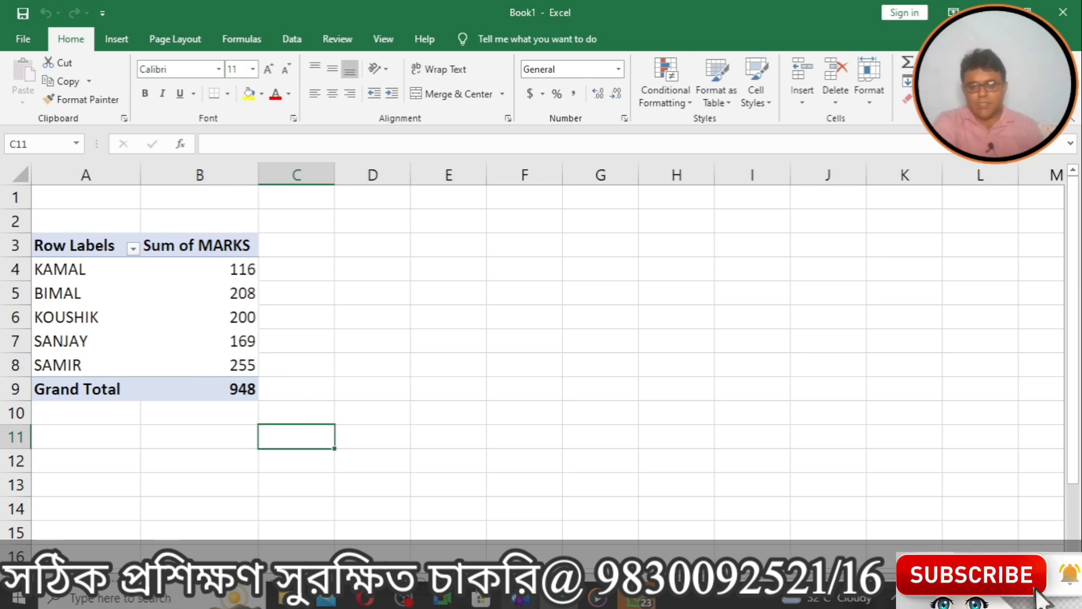
# Switch to the ms office syllabus document in Word and review each Class 9 topic, from pivot table to slicer.
pyautogui.moveTo(518, 597)
pyautogui.click(621, 499)
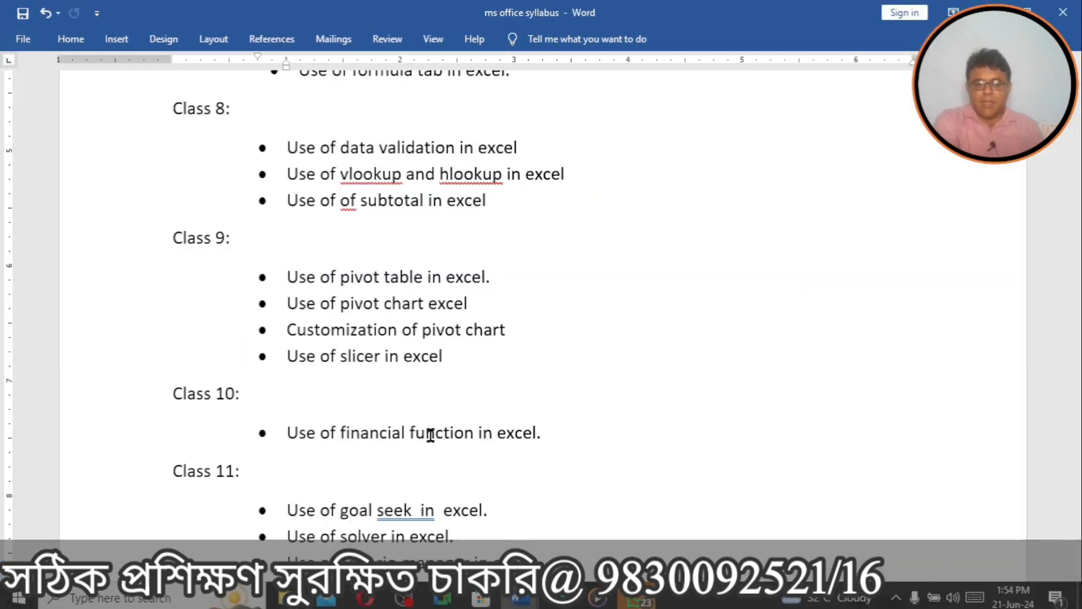
pyautogui.click(395, 328)
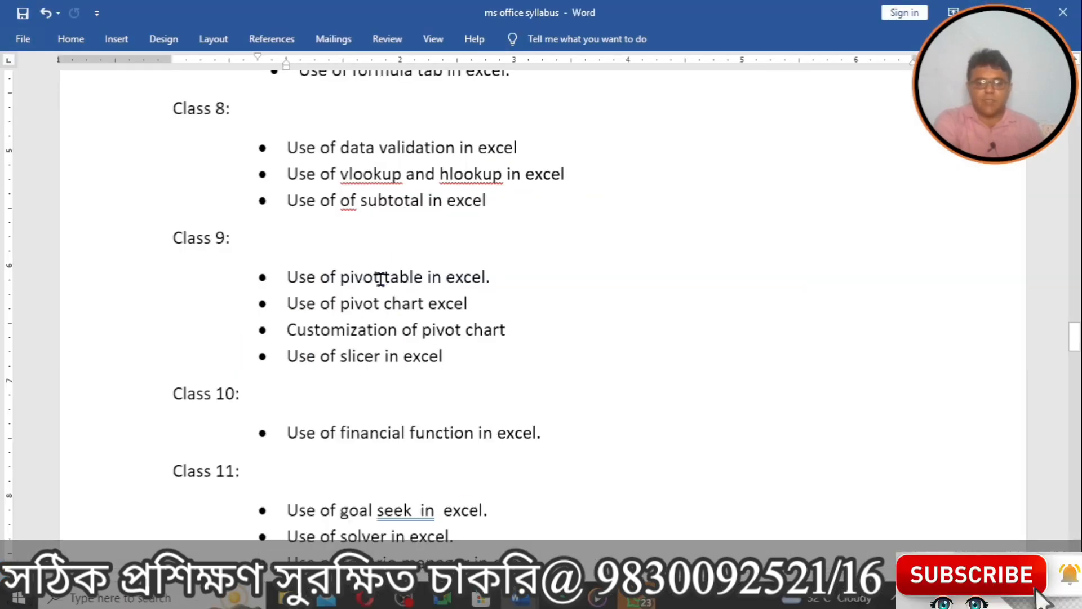
pyautogui.moveTo(287, 278); pyautogui.dragTo(491, 278)
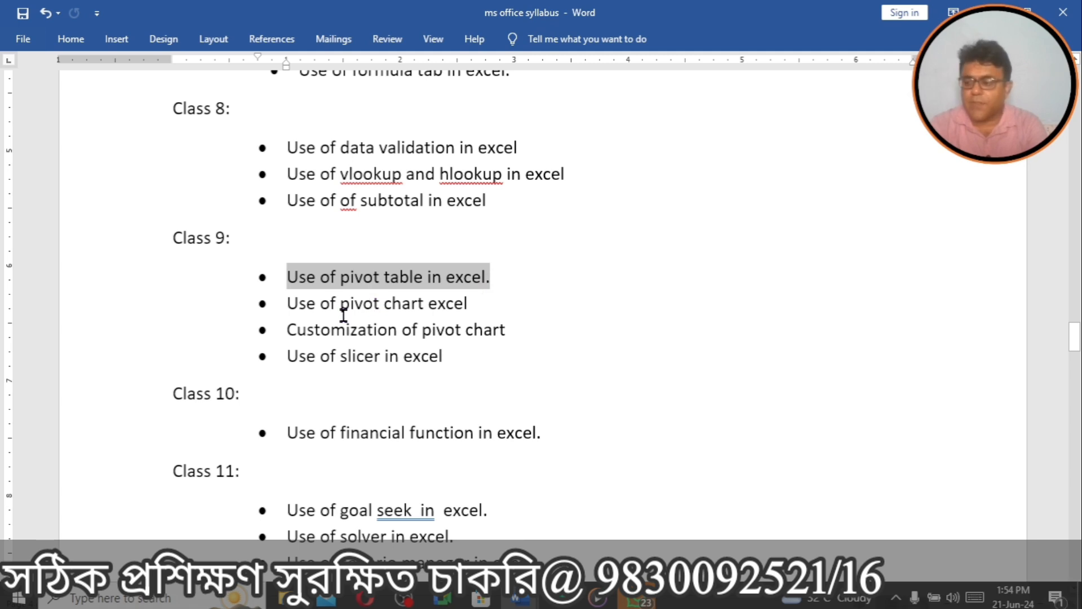
pyautogui.moveTo(294, 304); pyautogui.dragTo(284, 312)
pyautogui.click(499, 304)
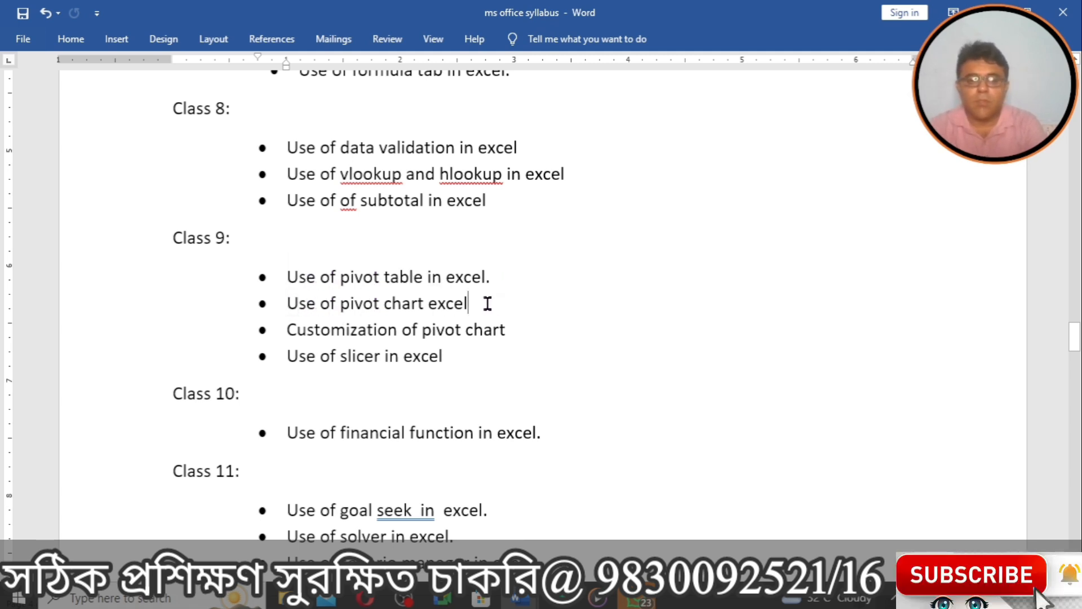
pyautogui.moveTo(283, 304); pyautogui.dragTo(459, 306)
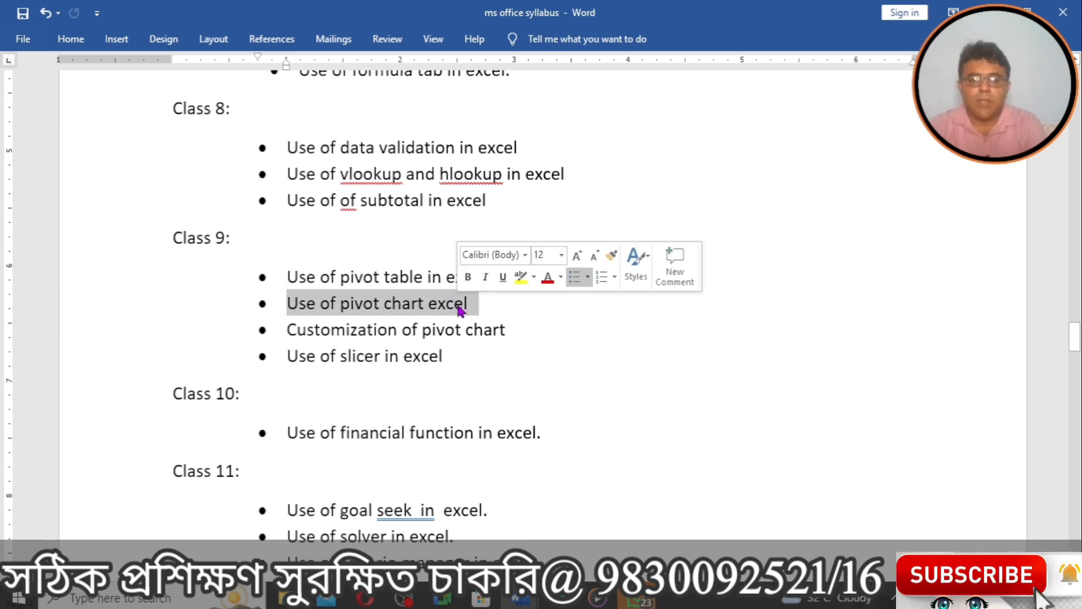
pyautogui.click(466, 340)
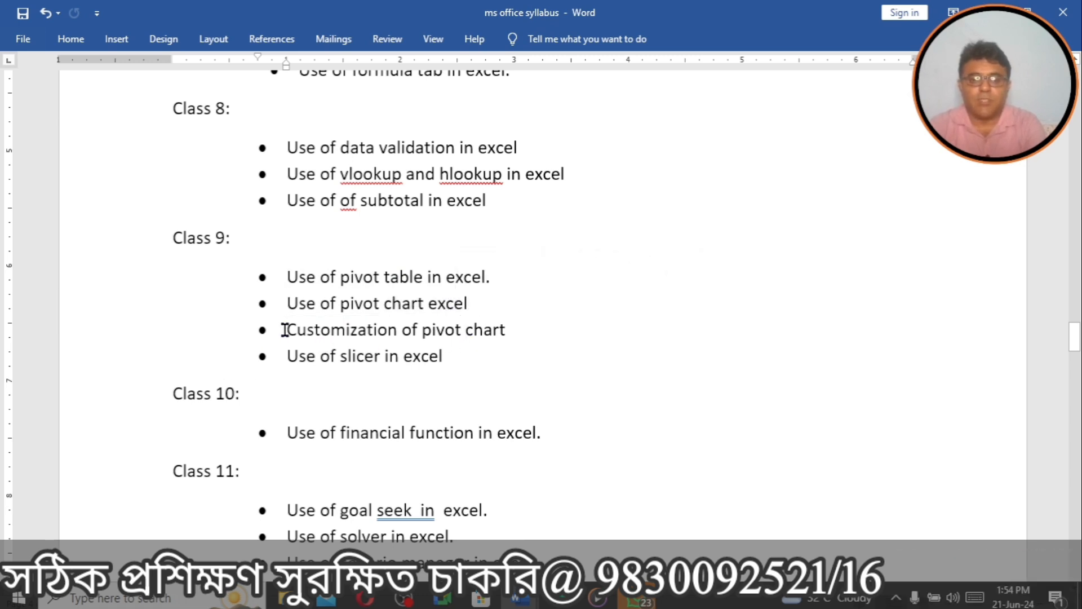
pyautogui.moveTo(283, 331); pyautogui.dragTo(513, 338)
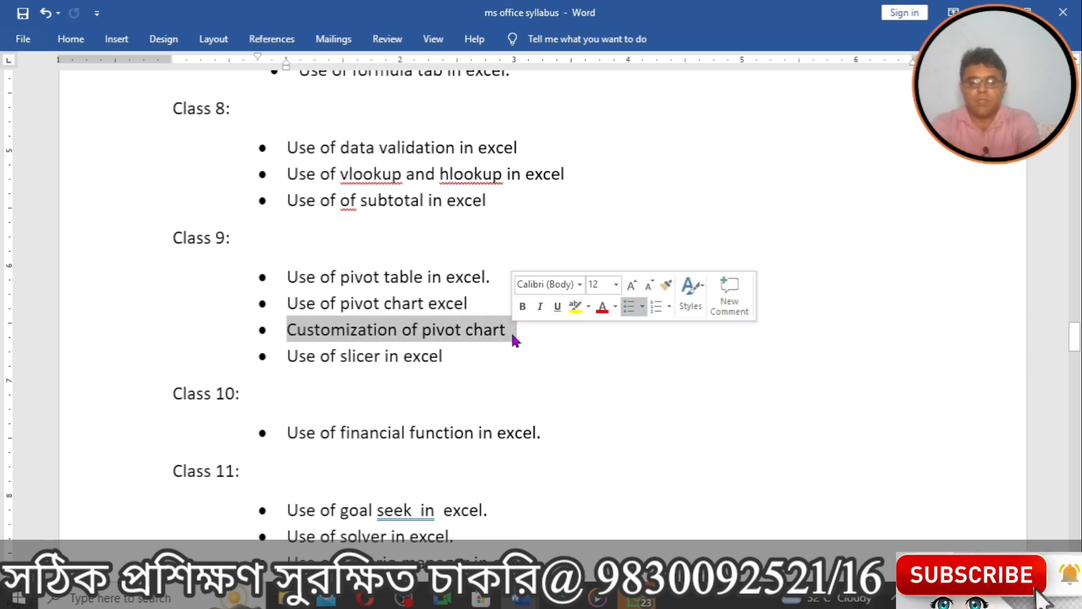
pyautogui.click(642, 200)
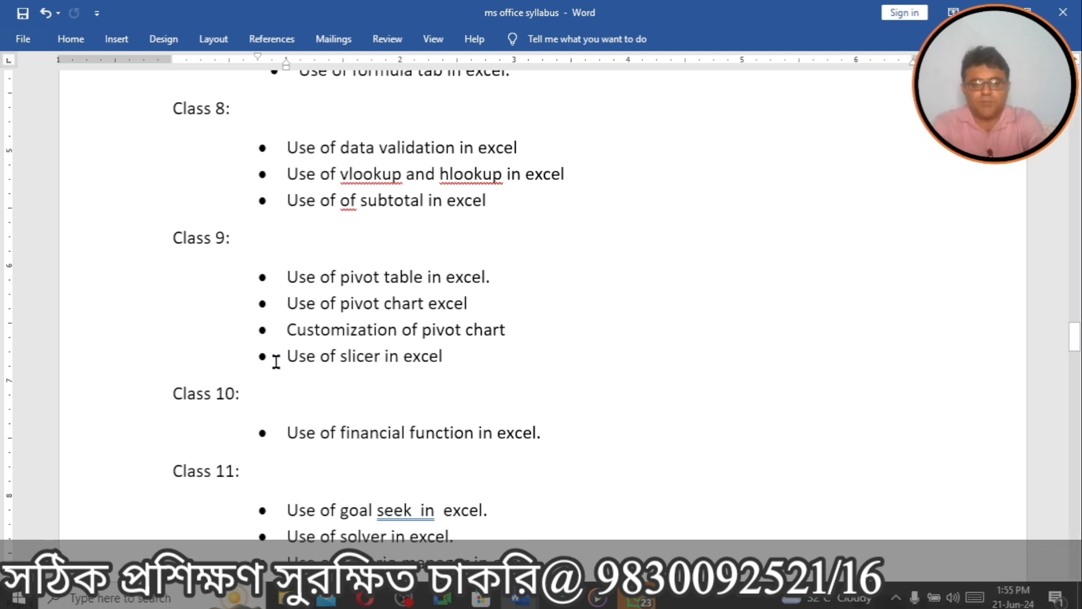
pyautogui.moveTo(284, 355); pyautogui.dragTo(451, 359)
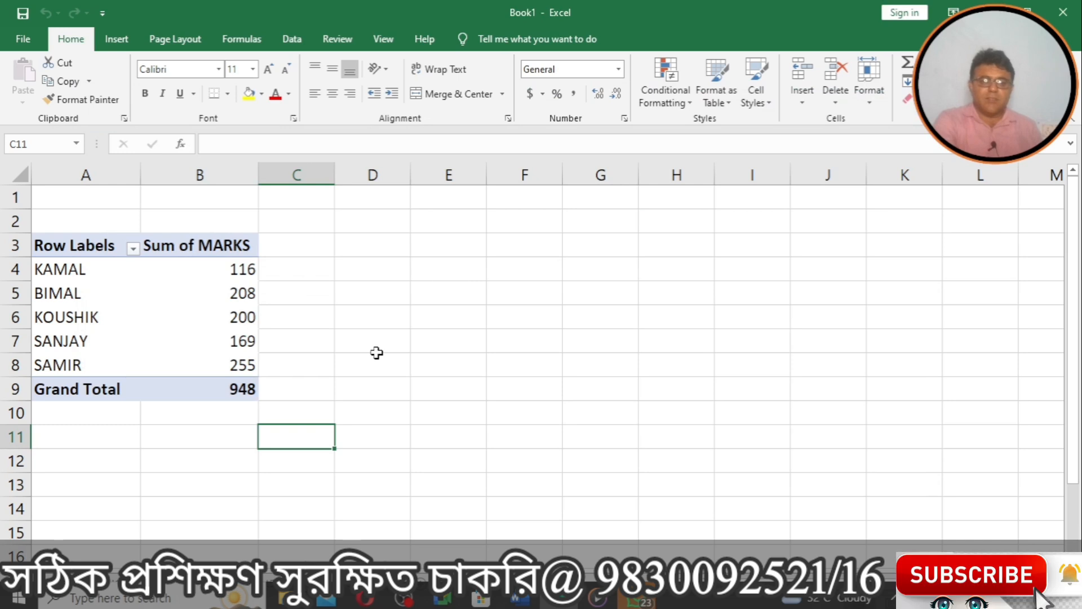
# Insert a slicer on the NAME field for the pivot table and move it to about columns G to J.
pyautogui.click(377, 349)
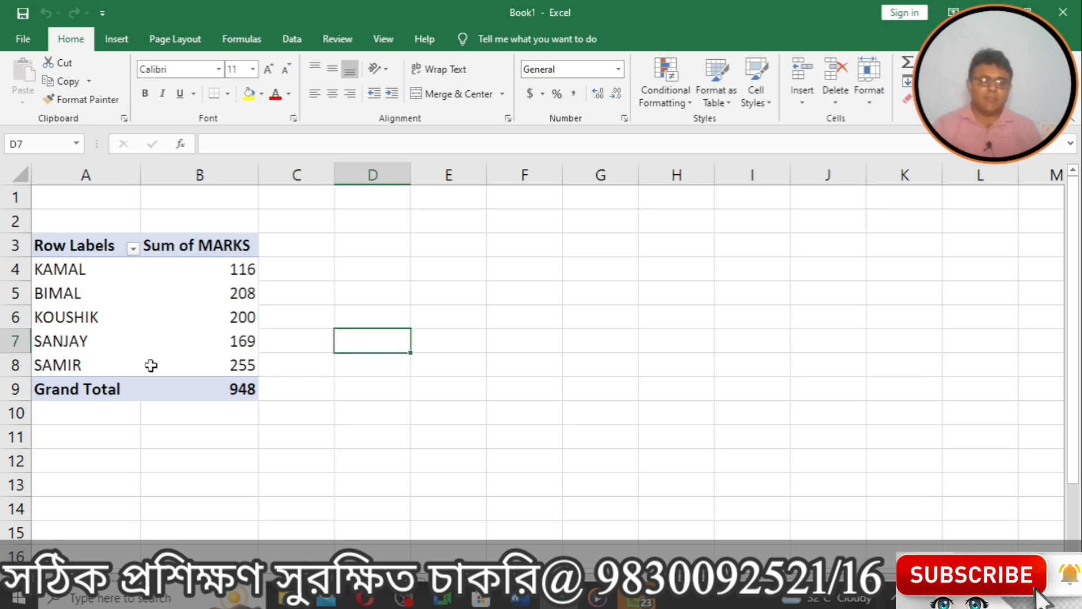
pyautogui.moveTo(151, 365)
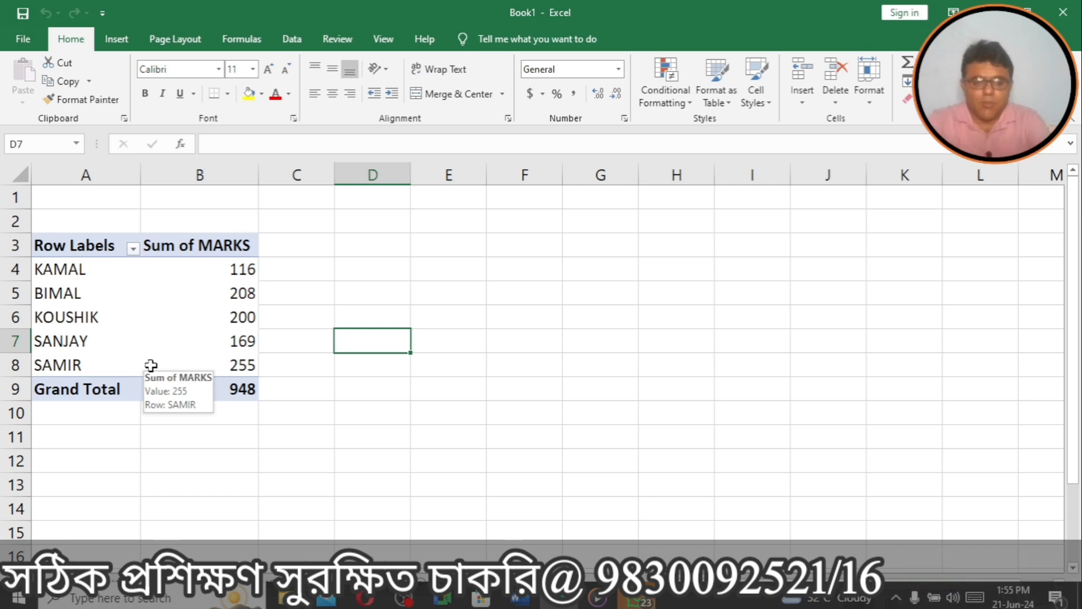
pyautogui.click(76, 246)
pyautogui.moveTo(75, 246); pyautogui.dragTo(169, 382)
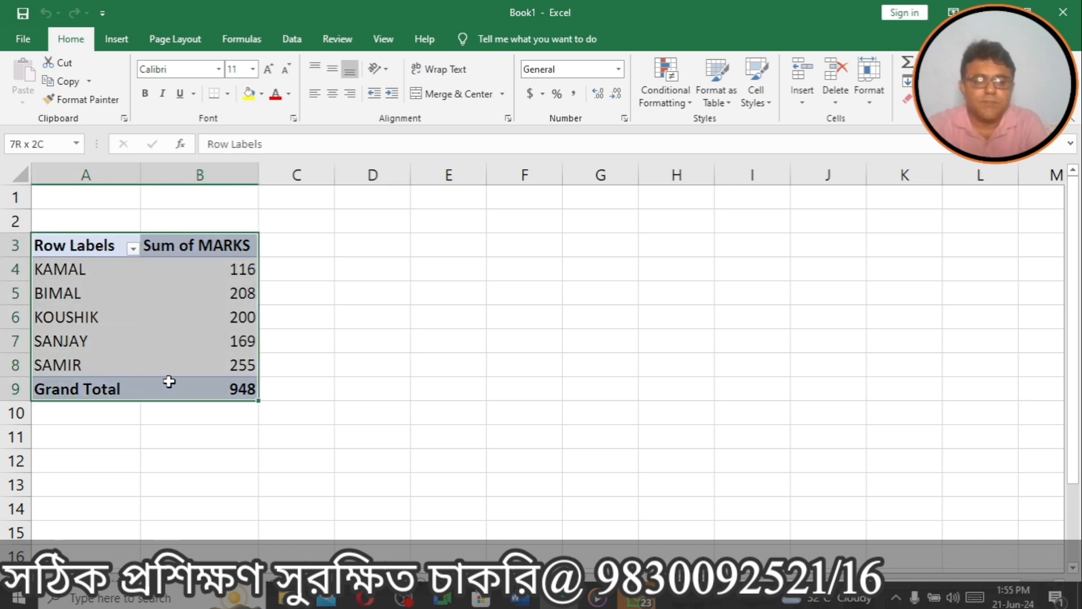
pyautogui.click(110, 40)
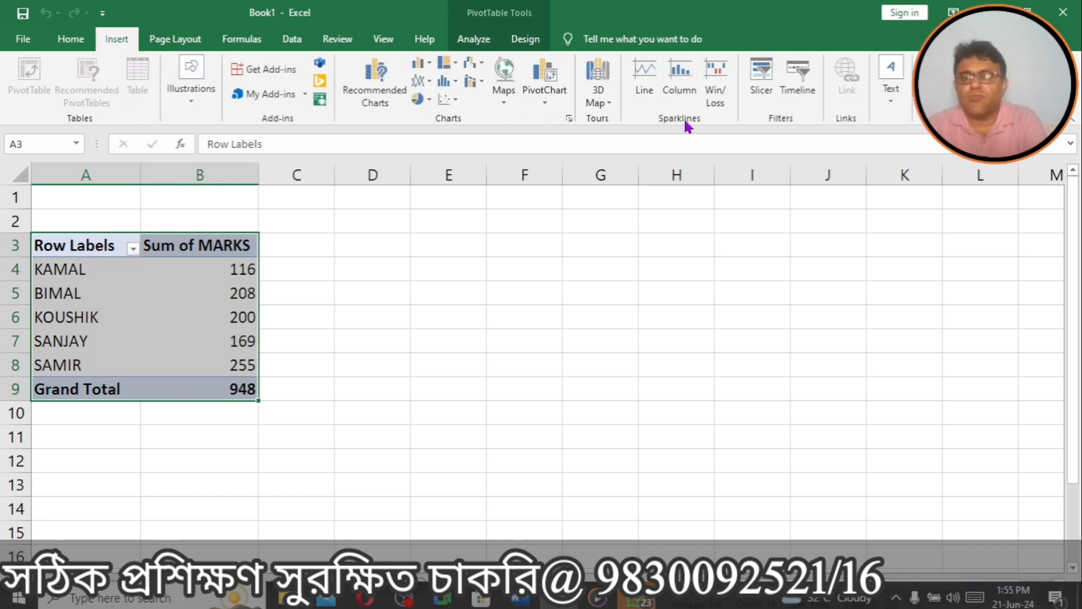
pyautogui.click(762, 73)
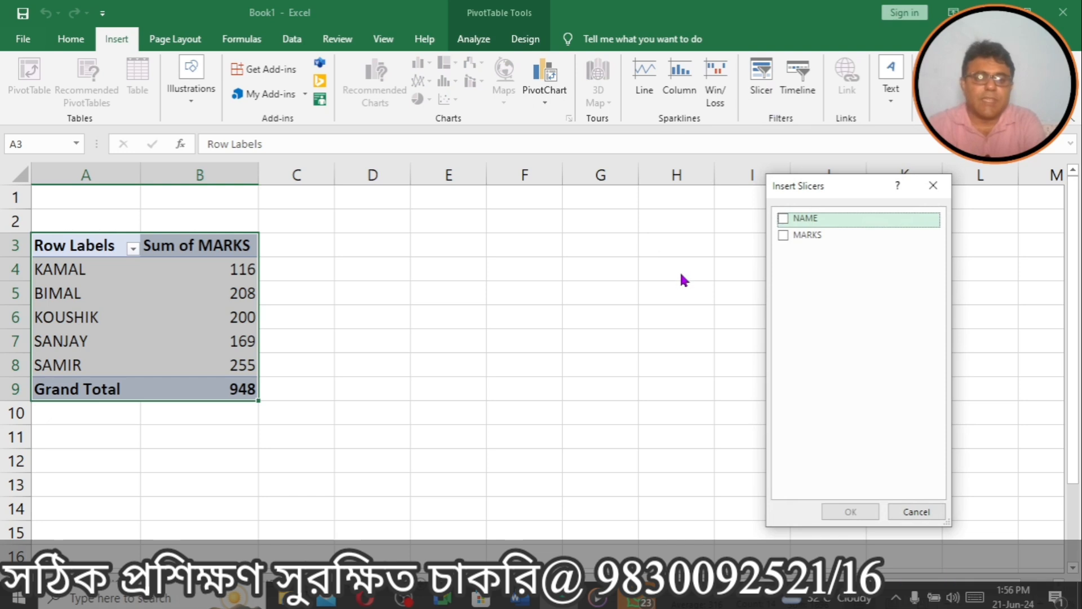
pyautogui.click(782, 218)
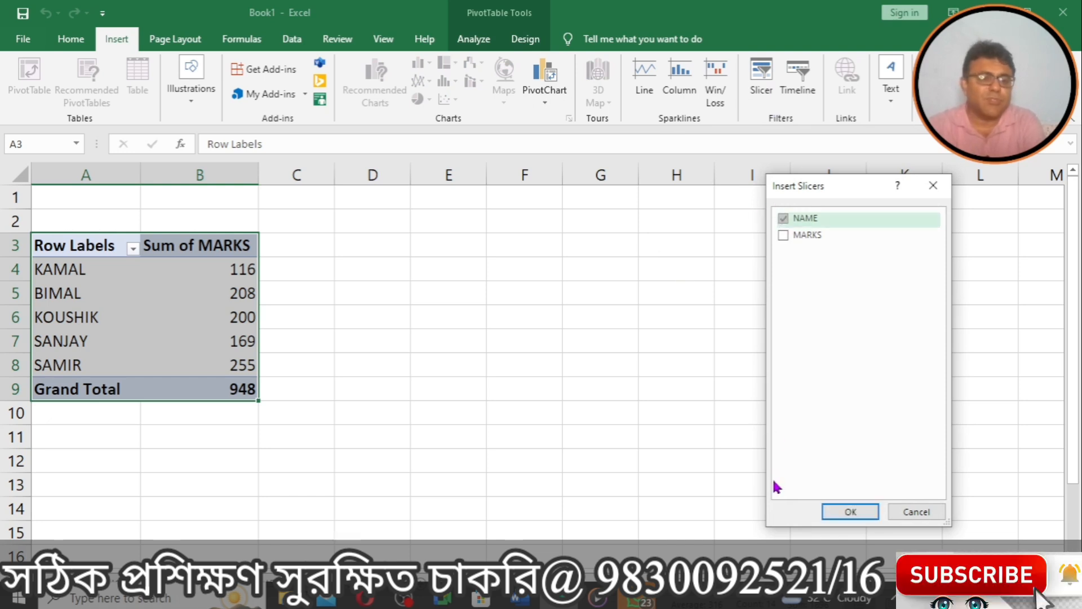
pyautogui.click(846, 512)
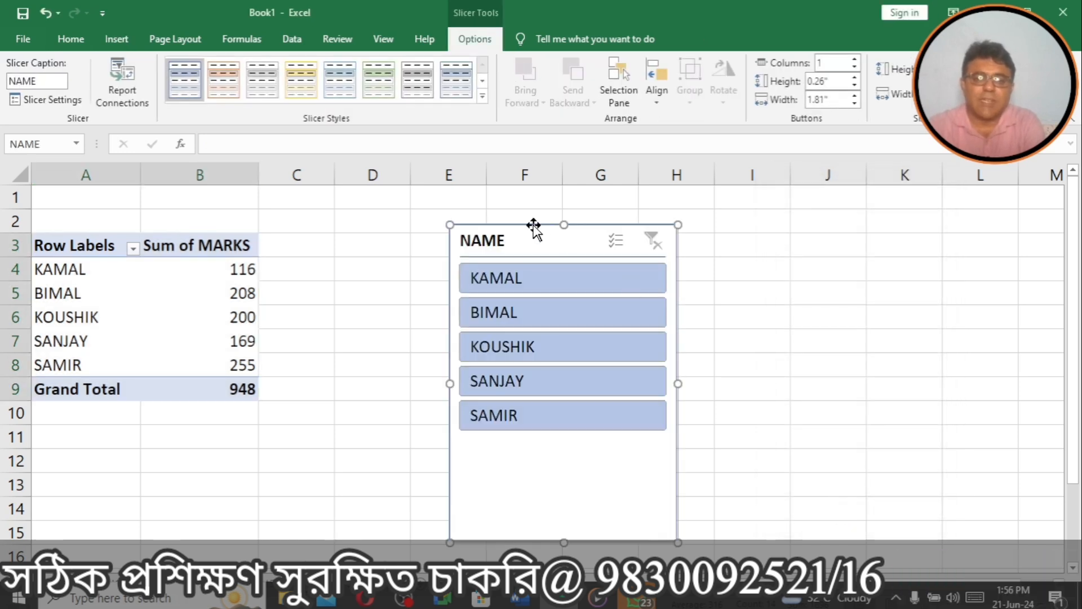
pyautogui.moveTo(679, 214); pyautogui.dragTo(688, 216)
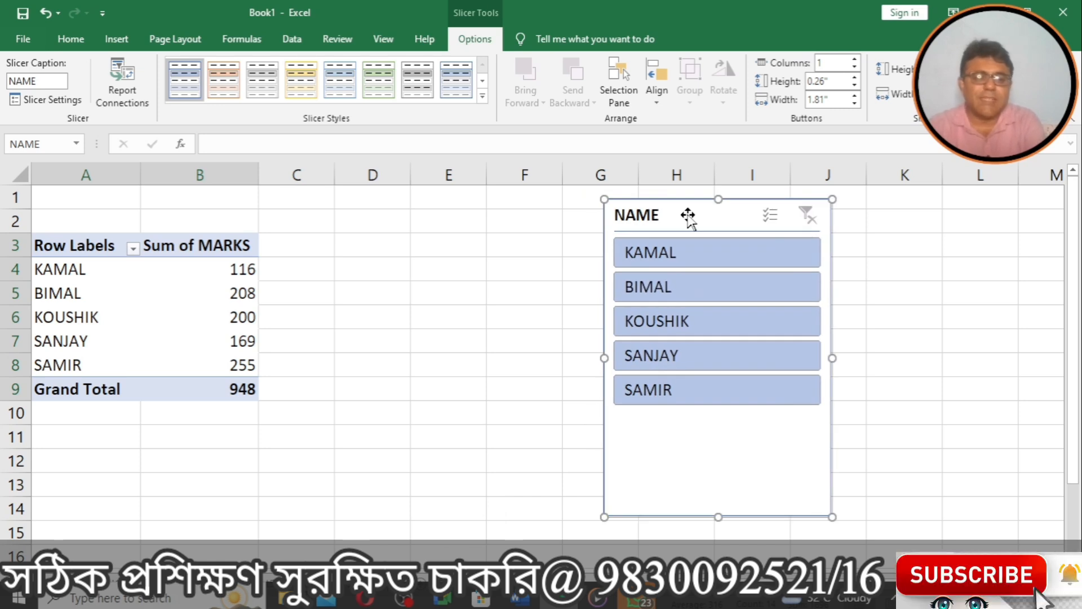
# Filter the pivot table through the NAME slicer to one person at a time: the third, the fifth and the first entry.
pyautogui.click(649, 321)
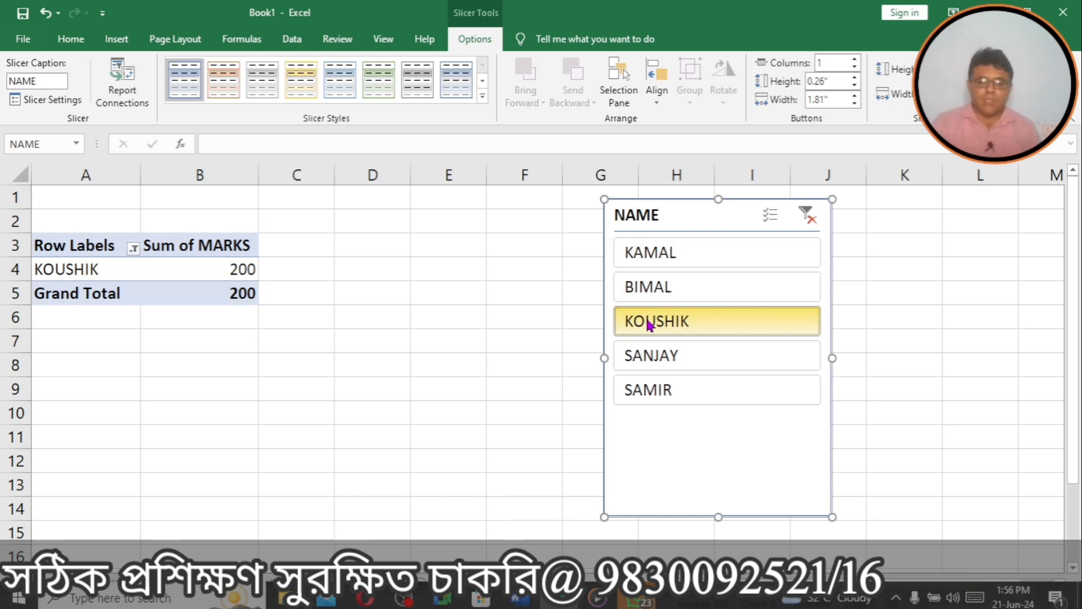
pyautogui.click(644, 384)
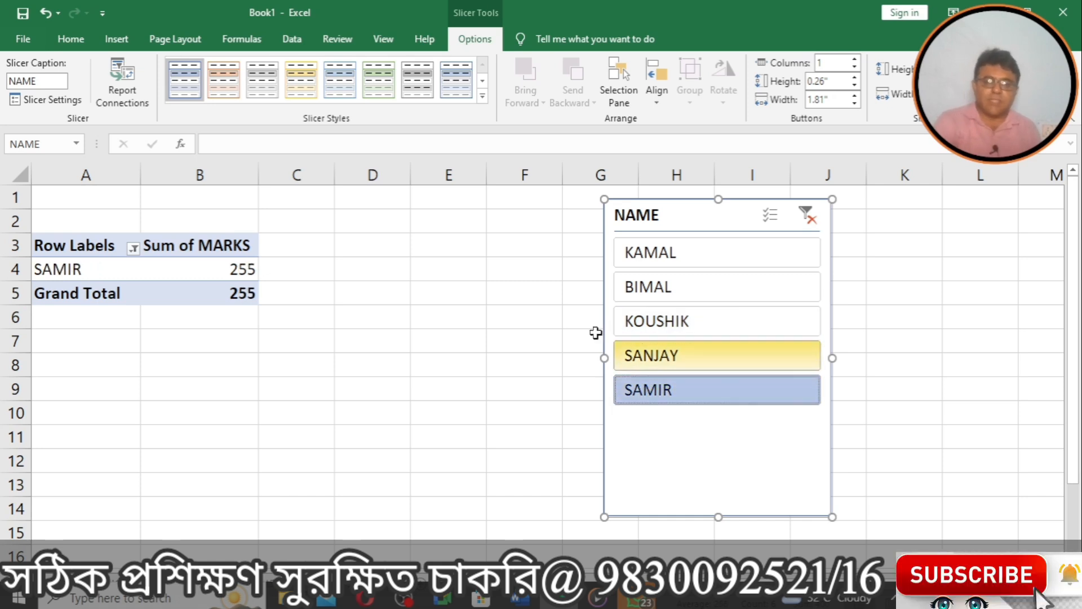
pyautogui.click(655, 258)
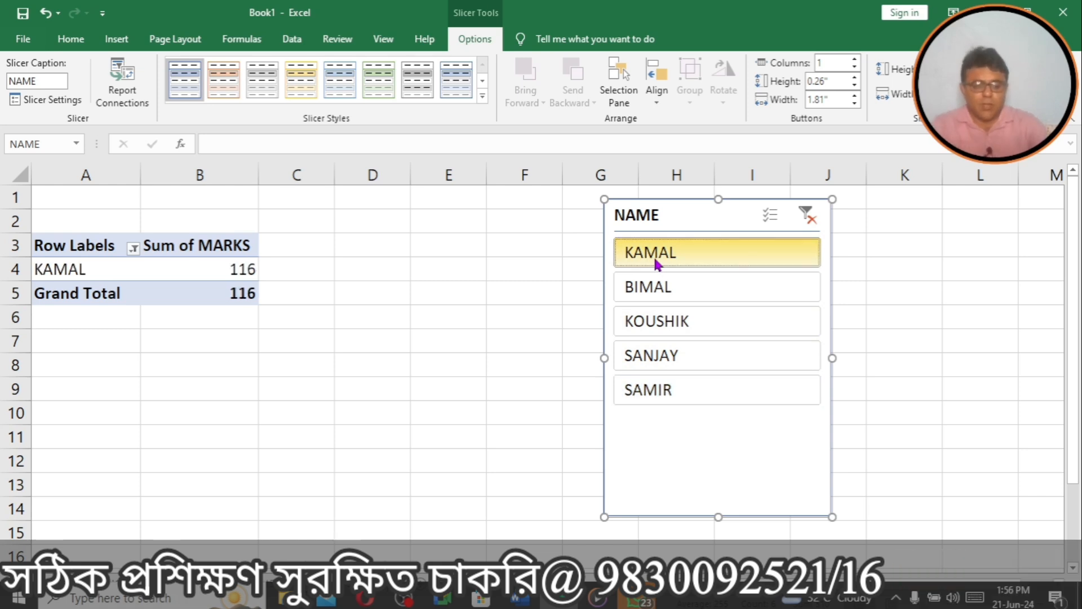
# Filter the pivot table to consecutive slicer entries, first through third and then first through fourth.
pyautogui.keyDown('shift'); pyautogui.click(660, 317); pyautogui.keyUp('shift')
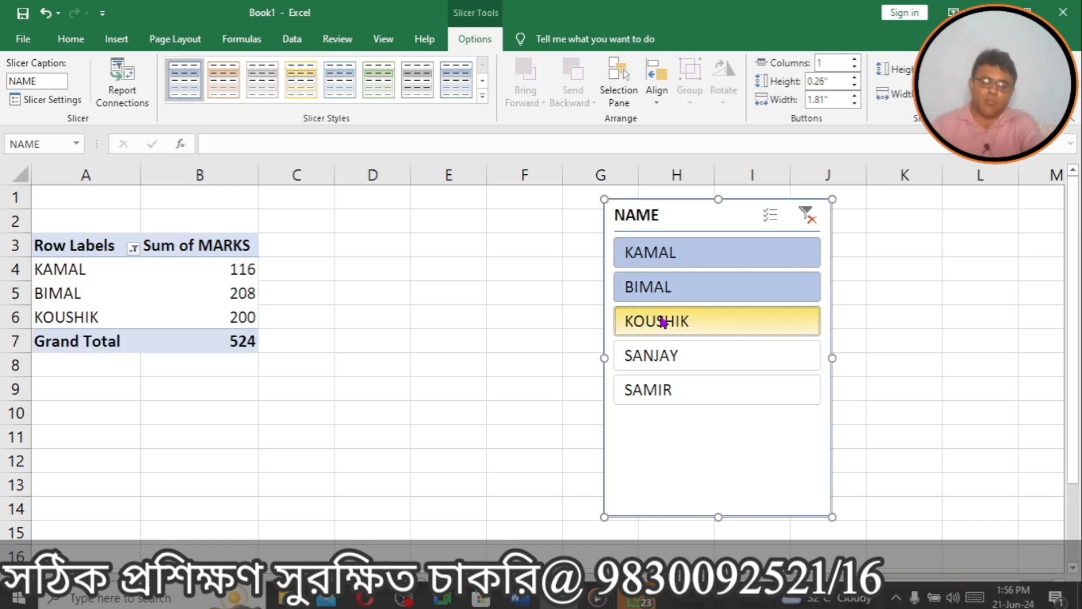
pyautogui.click(689, 244)
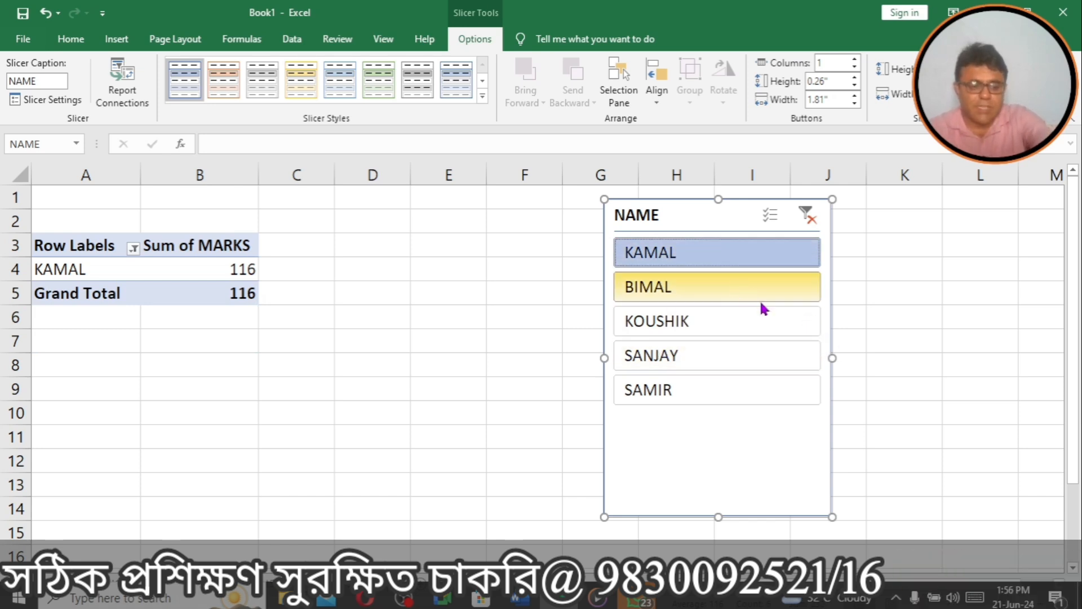
pyautogui.keyDown('shift'); pyautogui.click(706, 350); pyautogui.keyUp('shift')
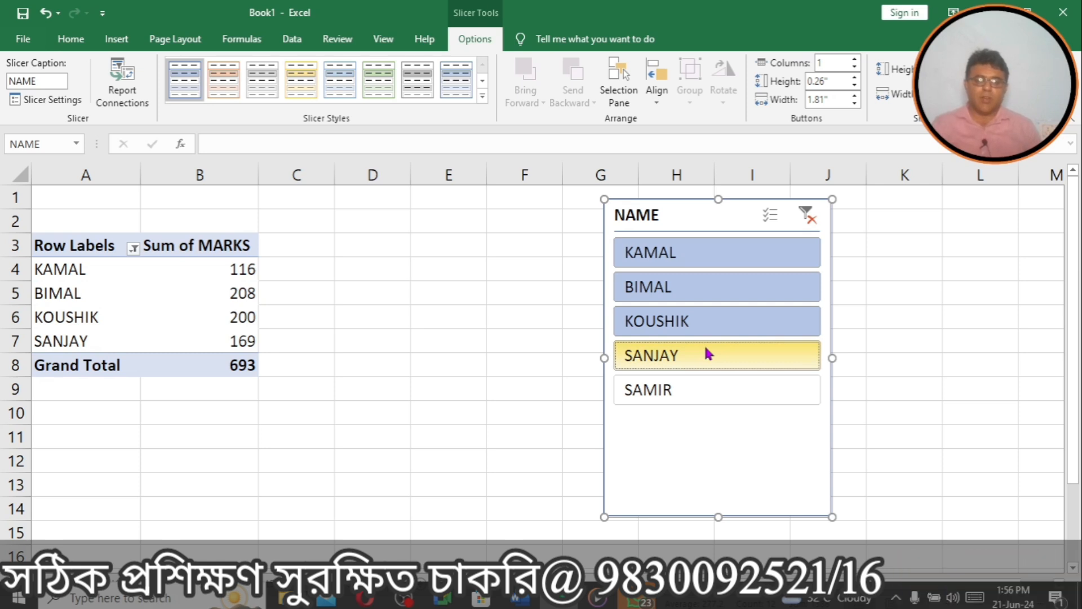
# Filter the pivot table to just the non-adjacent third and fifth slicer entries.
pyautogui.click(643, 251)
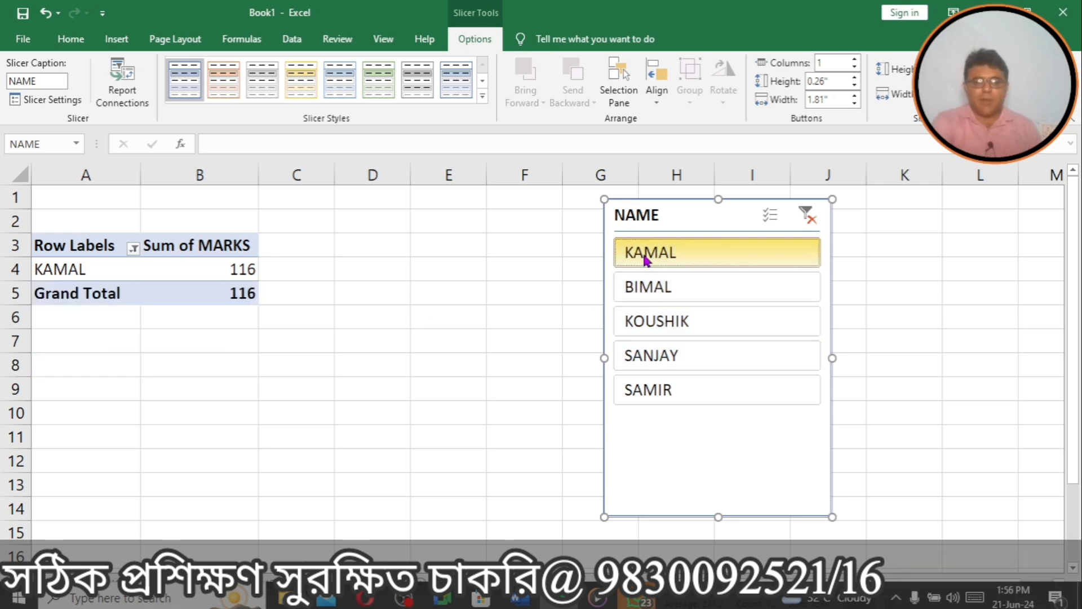
pyautogui.click(659, 322)
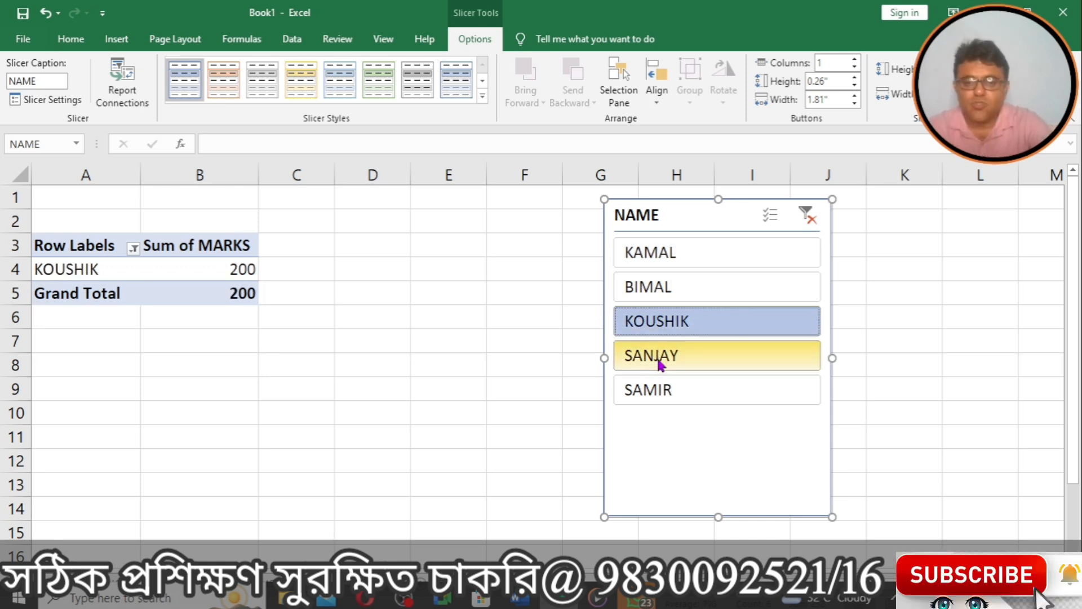
pyautogui.keyDown('ctrl'); pyautogui.click(660, 387); pyautogui.keyUp('ctrl')
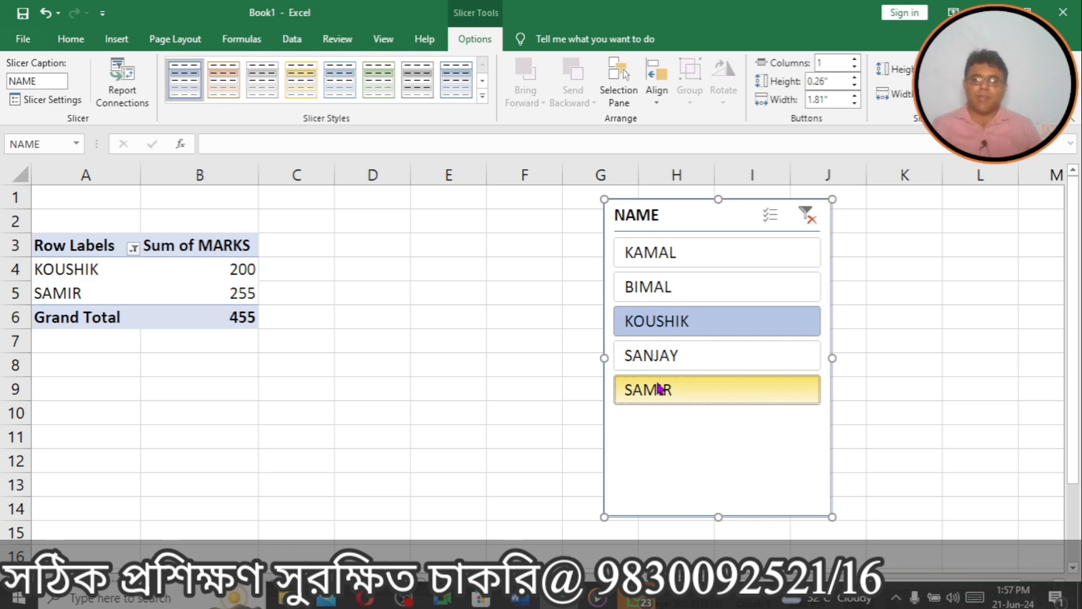
# Filter the pivot table to the first three slicer entries by adding the second and third to the first individually.
pyautogui.click(660, 254)
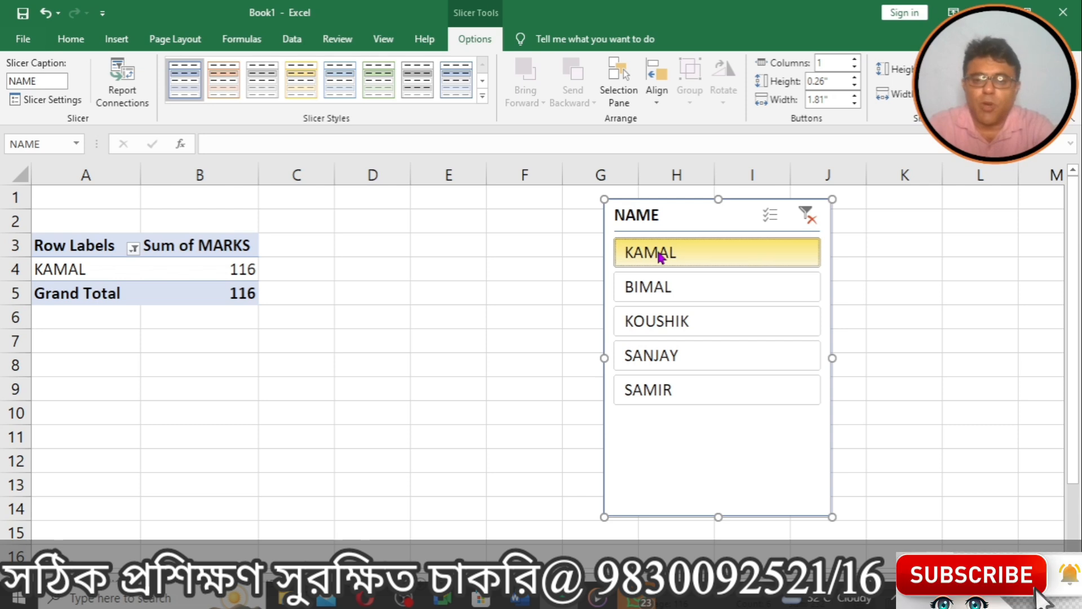
pyautogui.keyDown('ctrl'); pyautogui.click(657, 276); pyautogui.keyUp('ctrl')
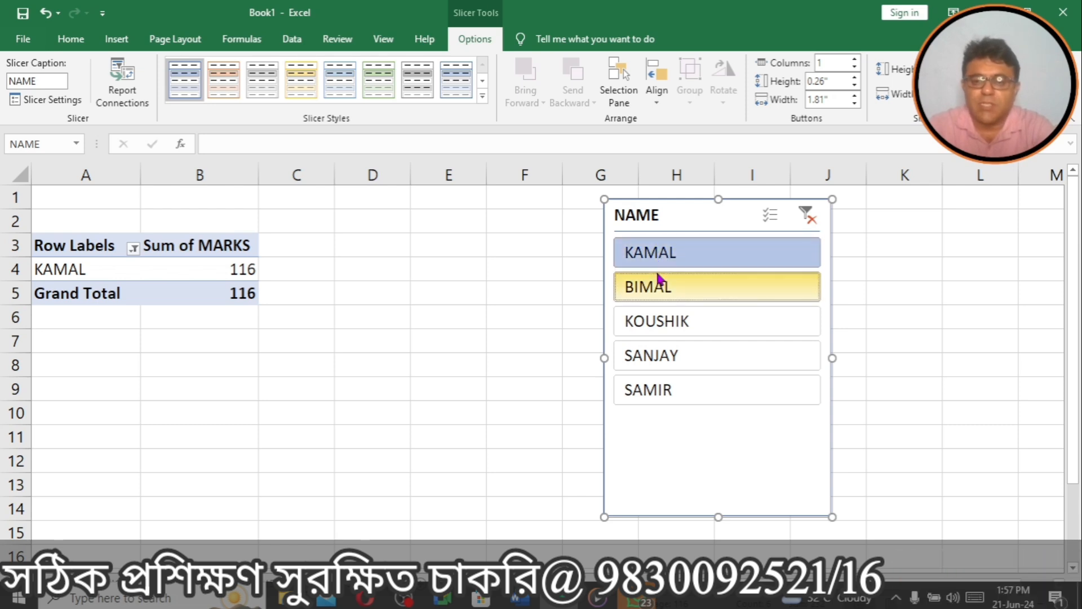
pyautogui.keyDown('ctrl'); pyautogui.click(659, 321); pyautogui.keyUp('ctrl')
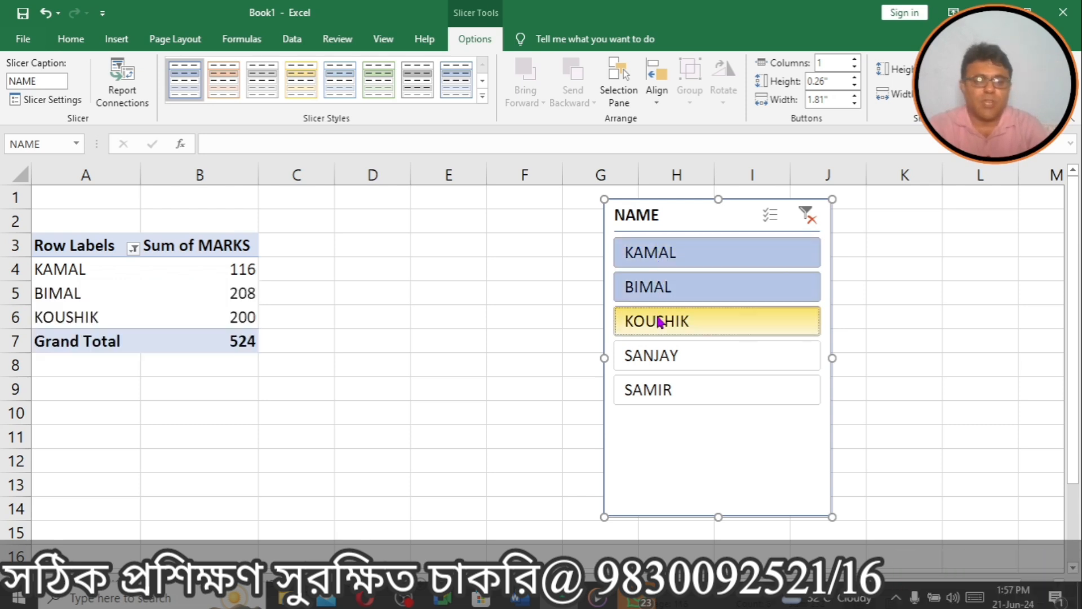
# Filter the pivot table by the first slicer name alone, the fifth alone, and then both together.
pyautogui.click(565, 306)
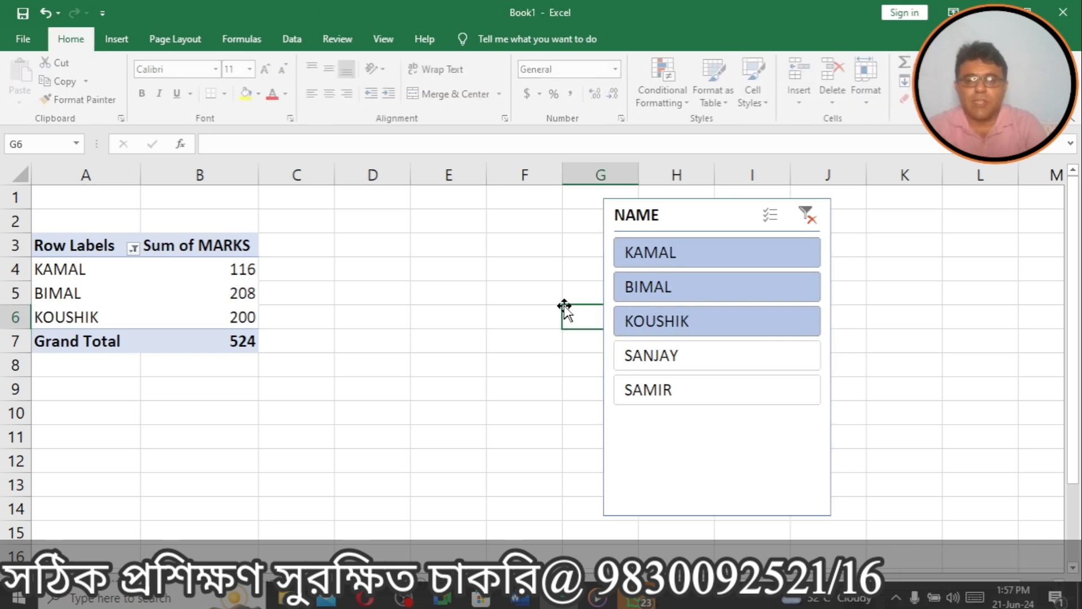
pyautogui.click(679, 245)
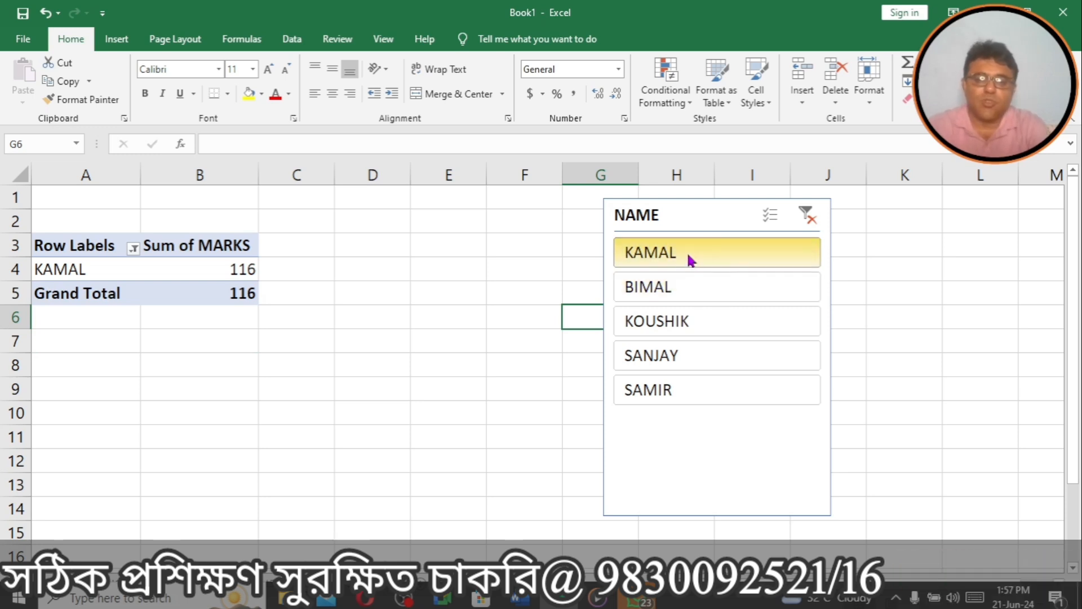
pyautogui.click(658, 394)
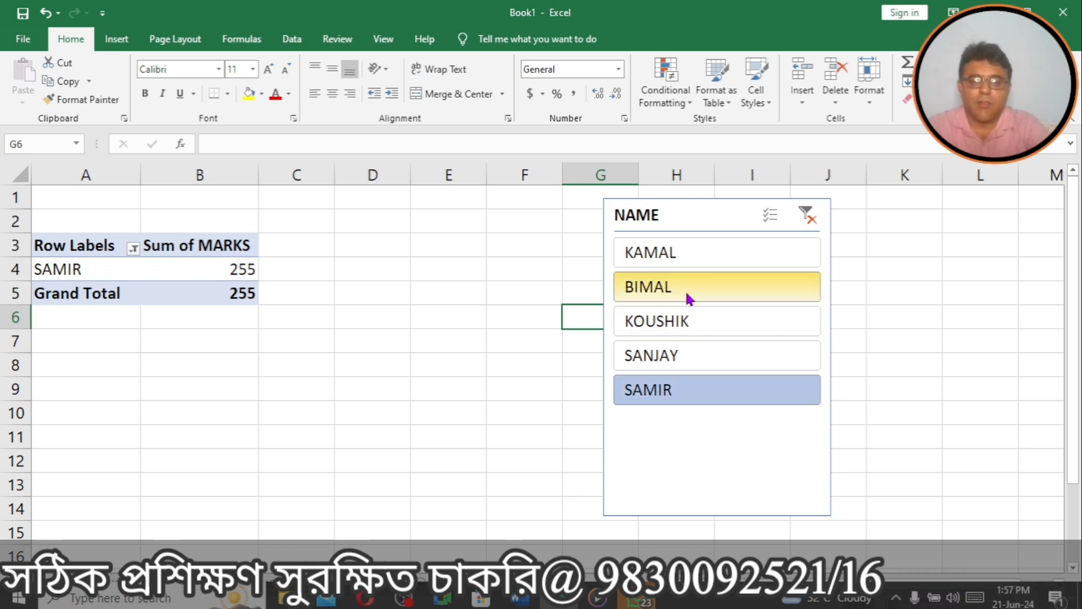
pyautogui.keyDown('ctrl'); pyautogui.click(668, 249); pyautogui.keyUp('ctrl')
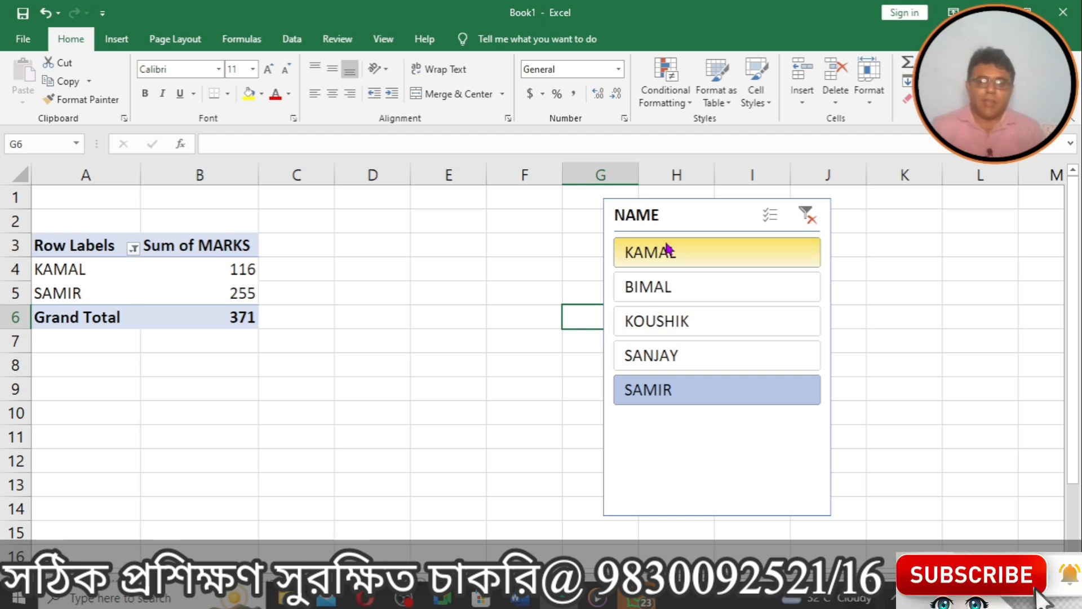
# Clear the NAME slicer's filter and delete the slicer from the sheet.
pyautogui.click(811, 220)
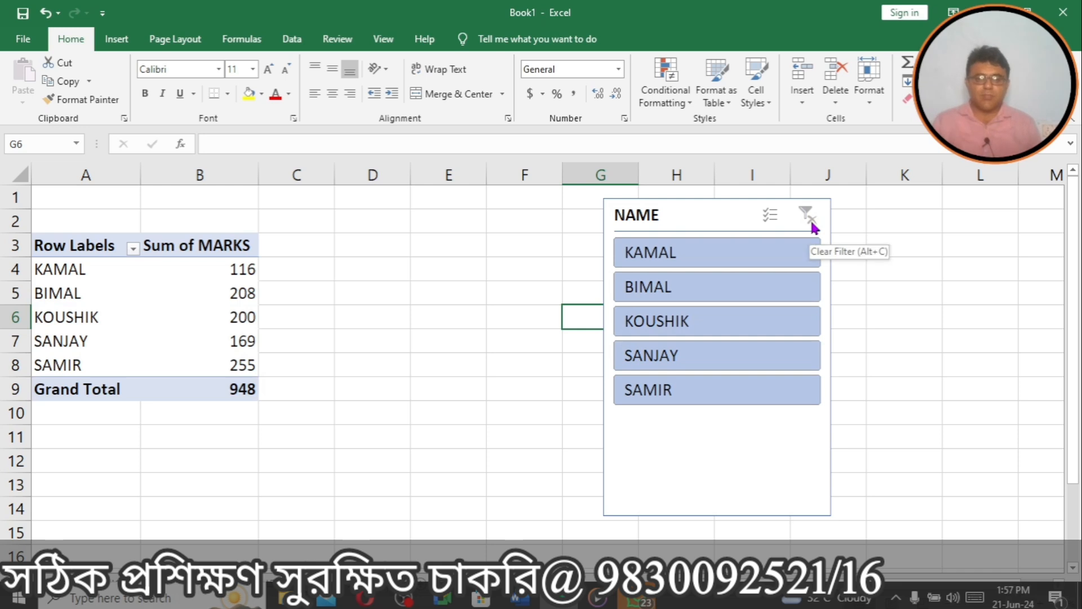
pyautogui.click(871, 252)
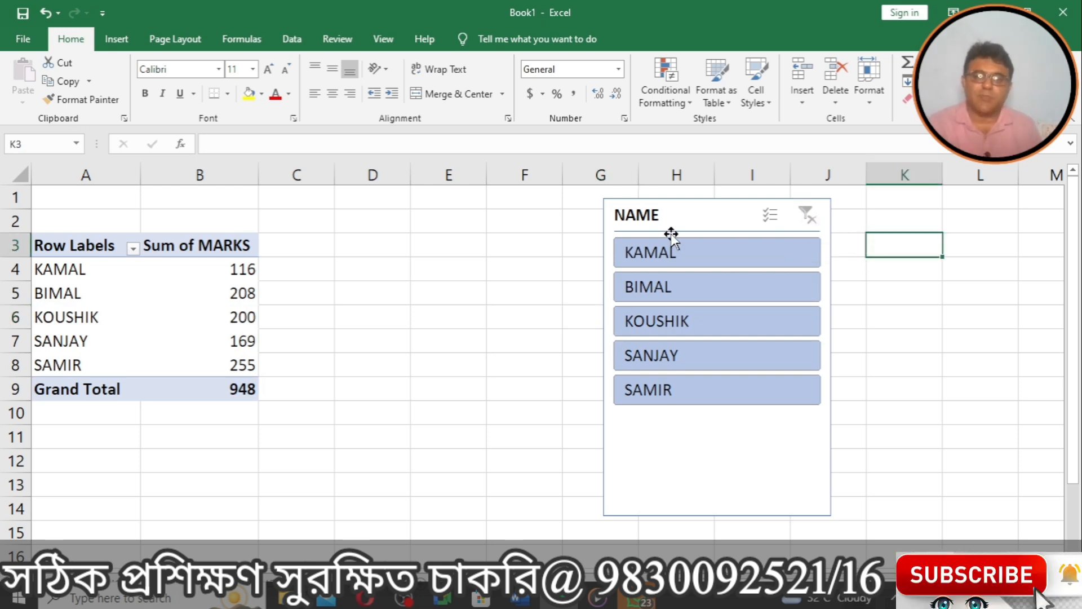
pyautogui.click(674, 216)
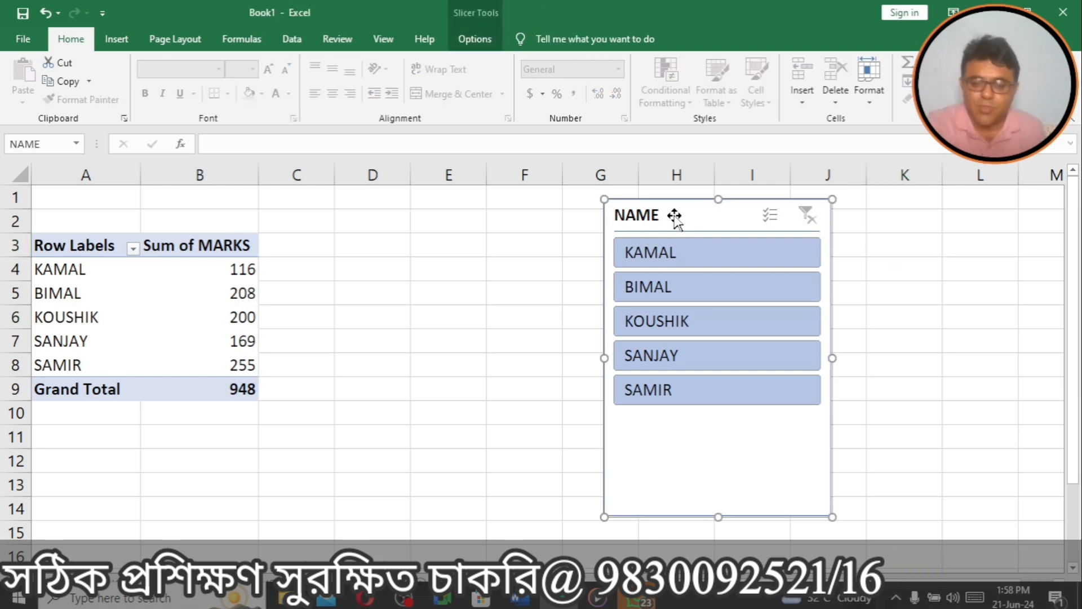
pyautogui.press('Delete')
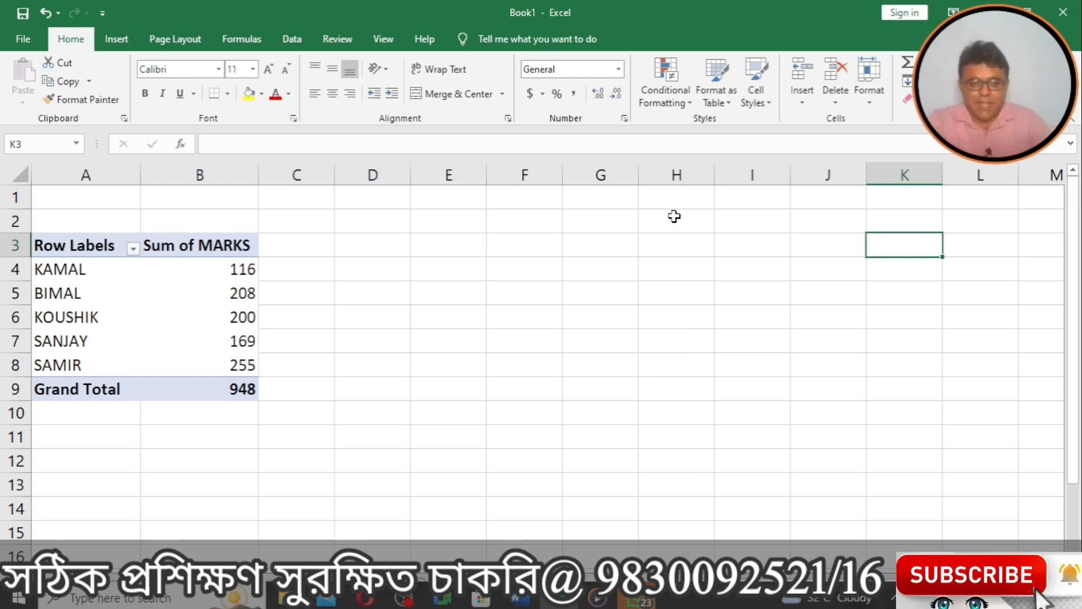
# Insert a MARKS slicer for the pivot table and move it over columns G to J near the top of the sheet.
pyautogui.moveTo(91, 243); pyautogui.dragTo(176, 385)
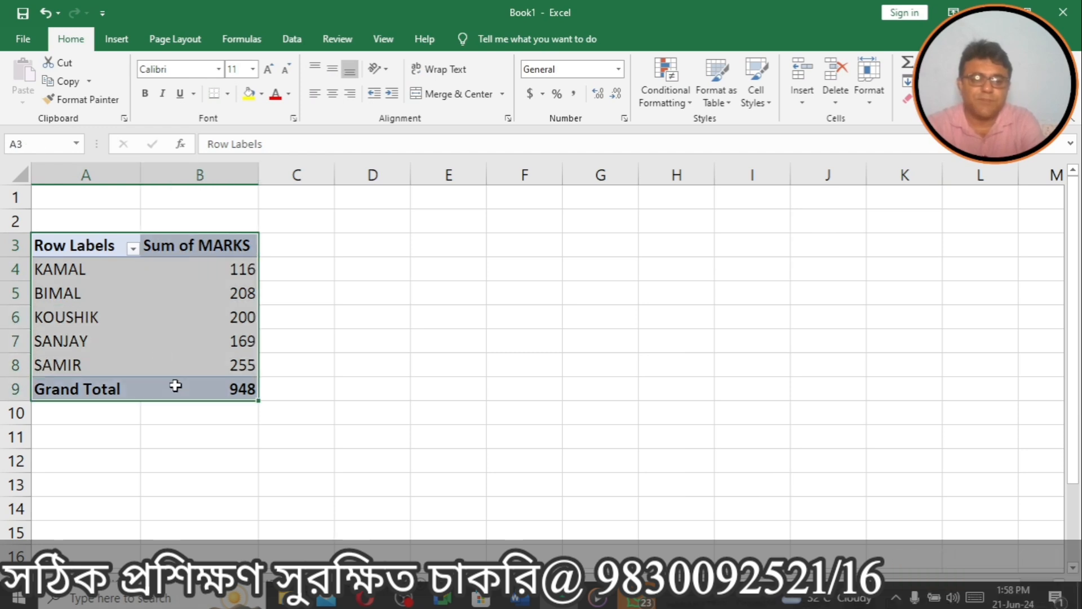
pyautogui.click(111, 40)
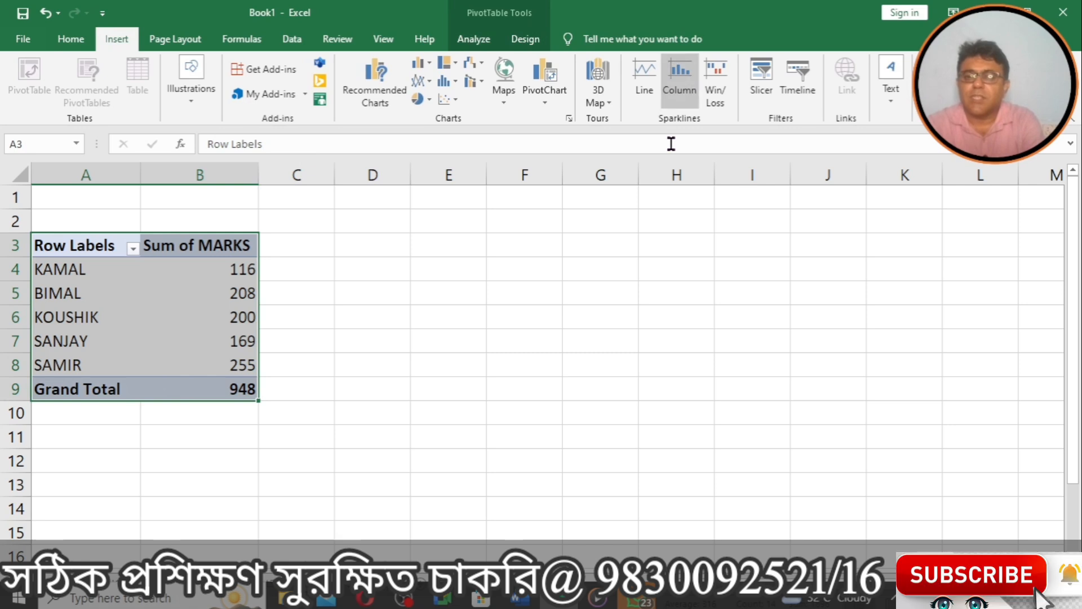
pyautogui.click(758, 94)
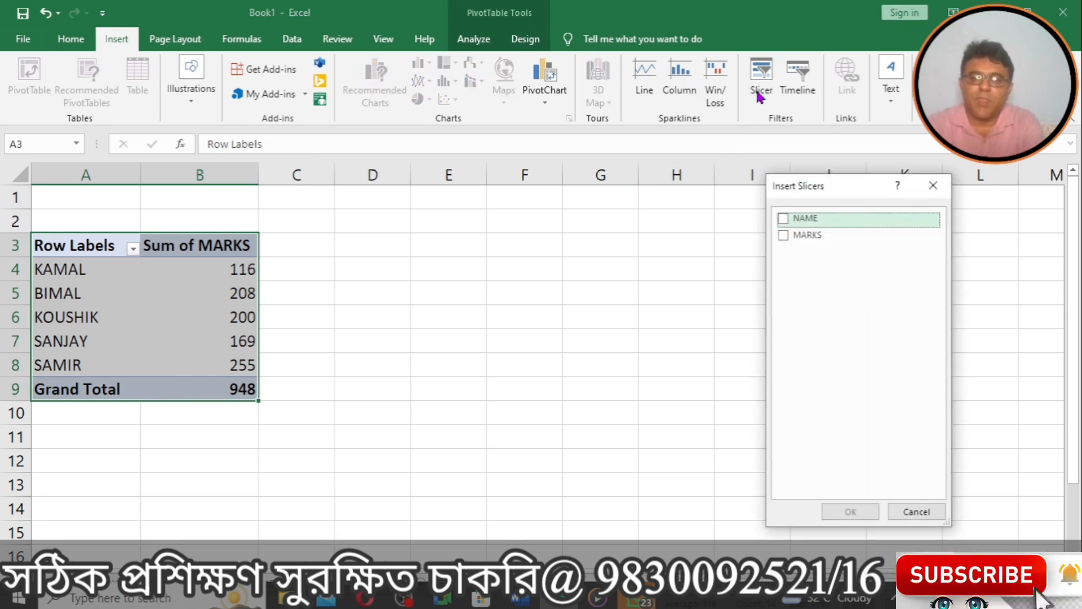
pyautogui.click(784, 236)
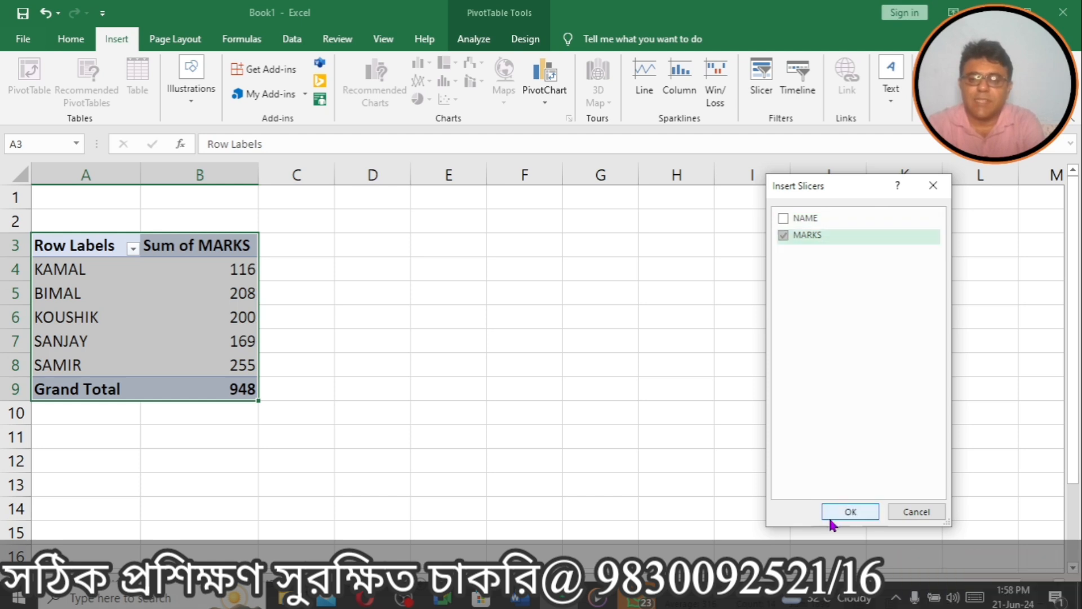
pyautogui.click(835, 512)
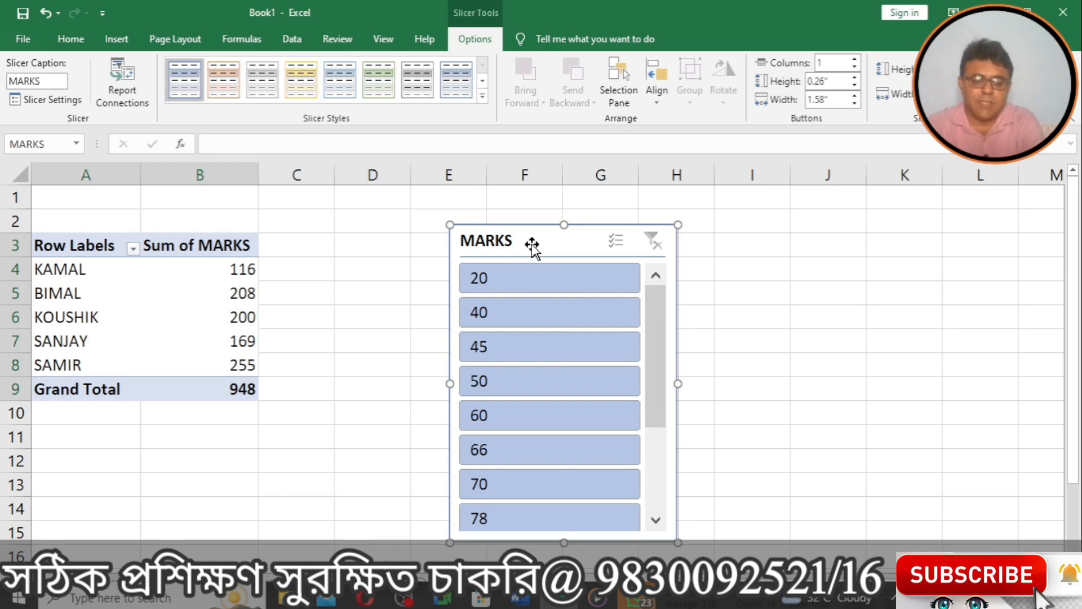
pyautogui.moveTo(532, 246); pyautogui.dragTo(668, 197)
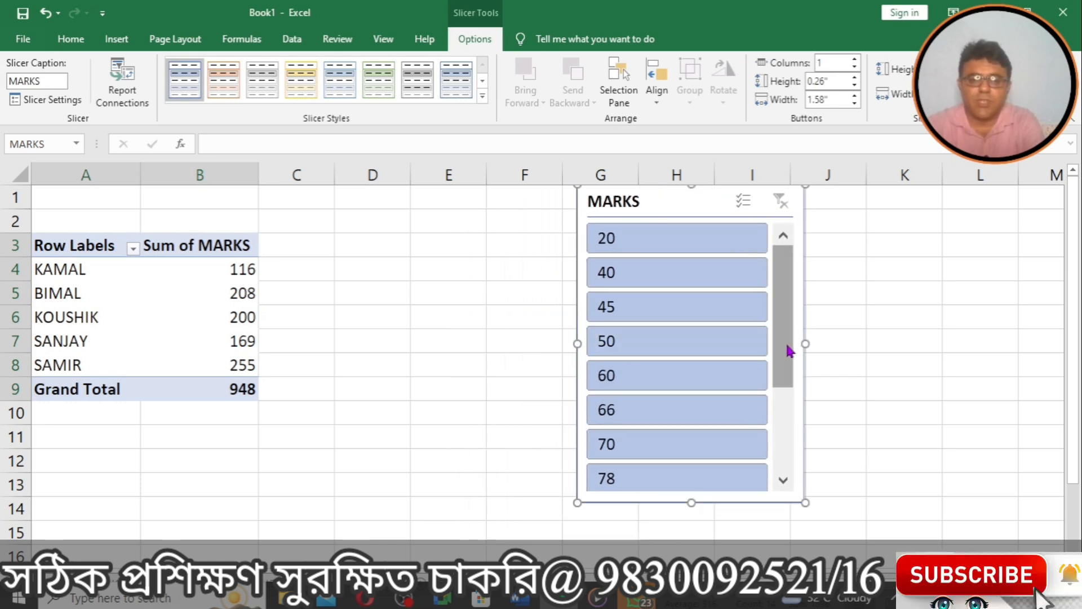
# Review the MARKS slicer's values, then filter the pivot table by 40, 60 and 78 one at a time.
pyautogui.moveTo(781, 319); pyautogui.dragTo(779, 455)
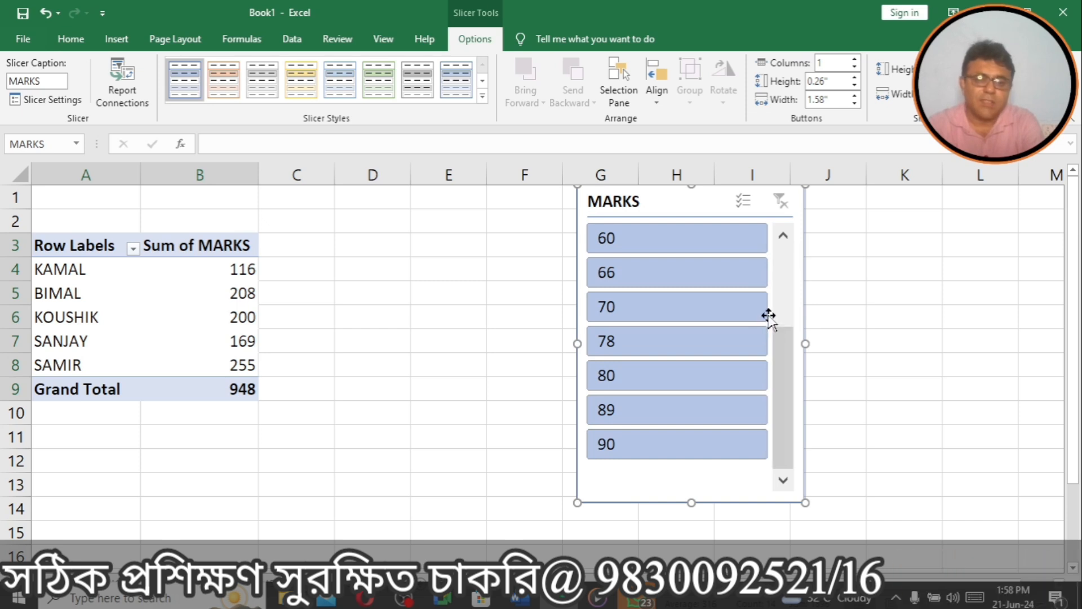
pyautogui.moveTo(784, 370); pyautogui.dragTo(778, 234)
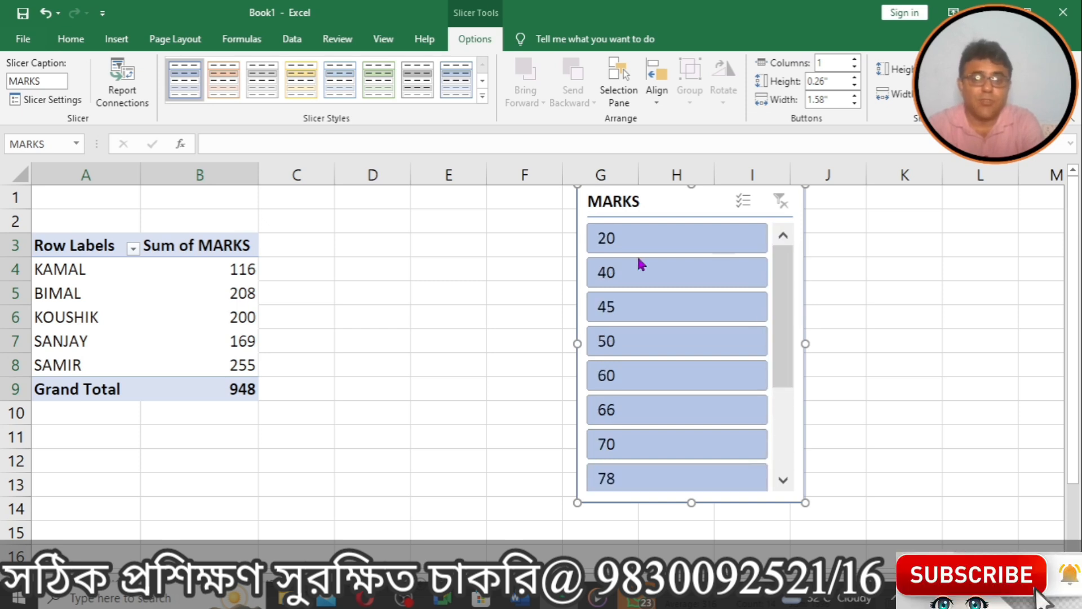
pyautogui.click(602, 273)
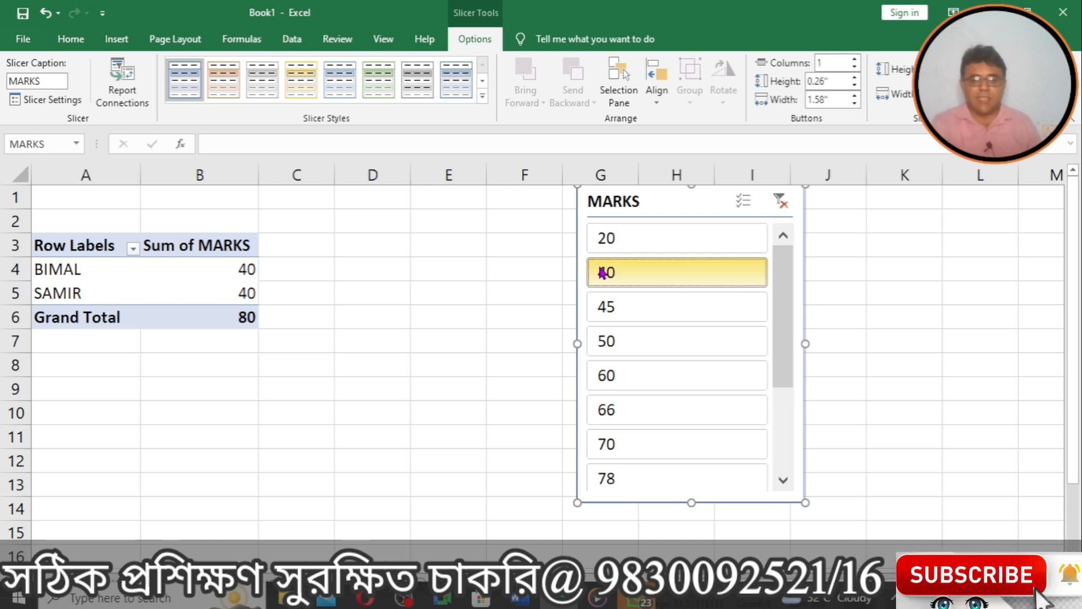
pyautogui.click(614, 374)
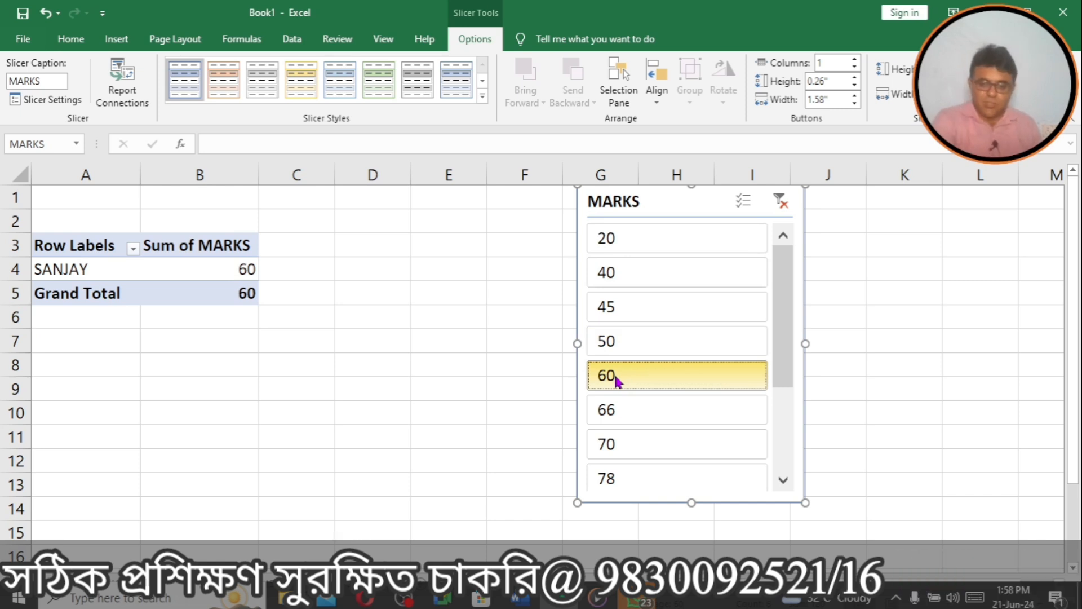
pyautogui.click(605, 480)
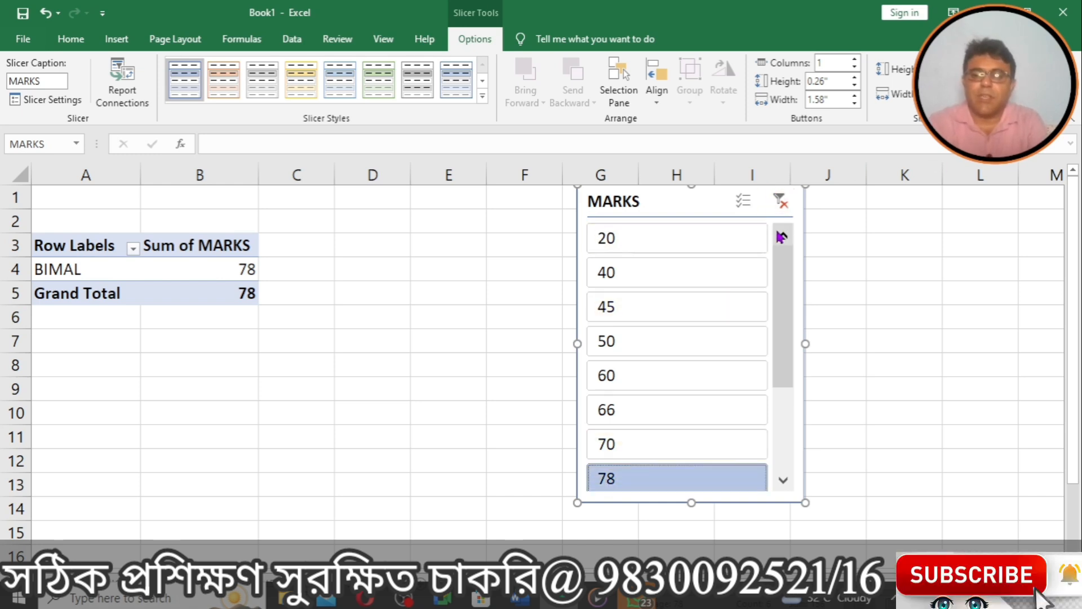
# Clear the MARKS slicer's filter and delete that slicer.
pyautogui.click(784, 206)
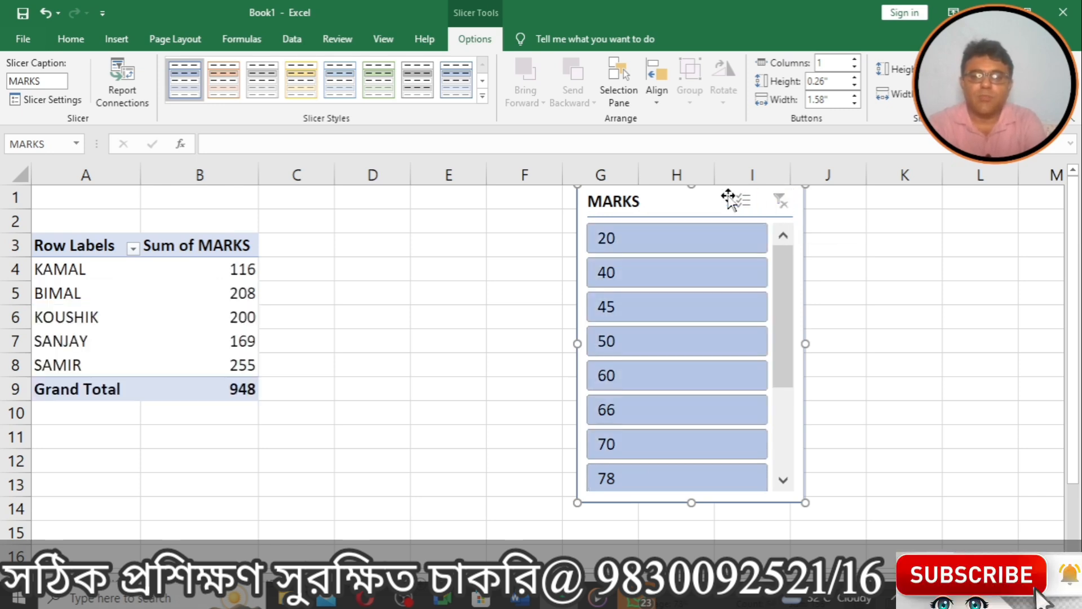
pyautogui.press('Delete')
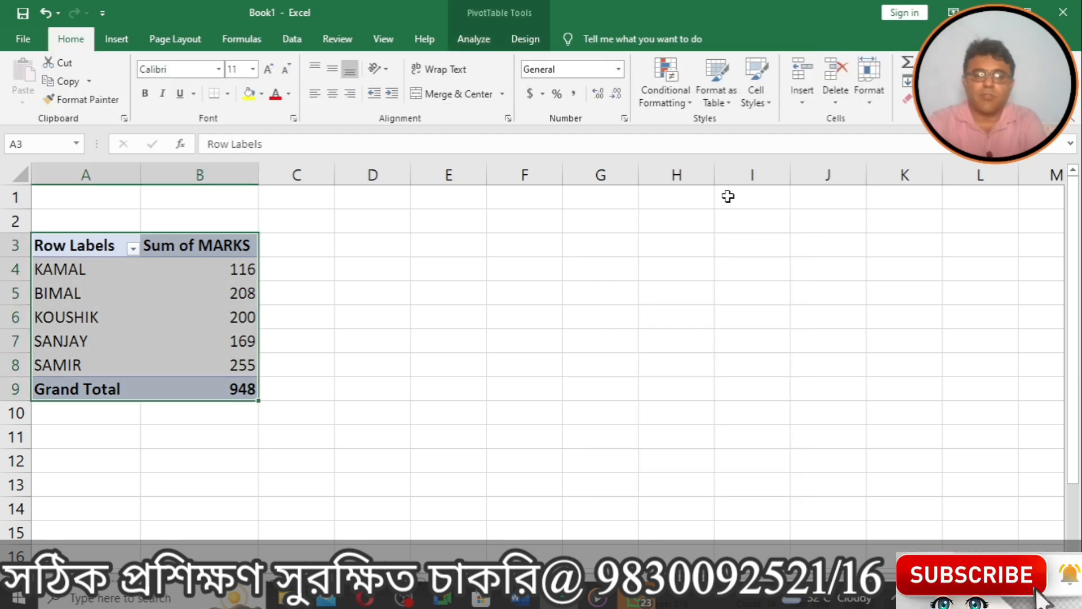
pyautogui.click(416, 383)
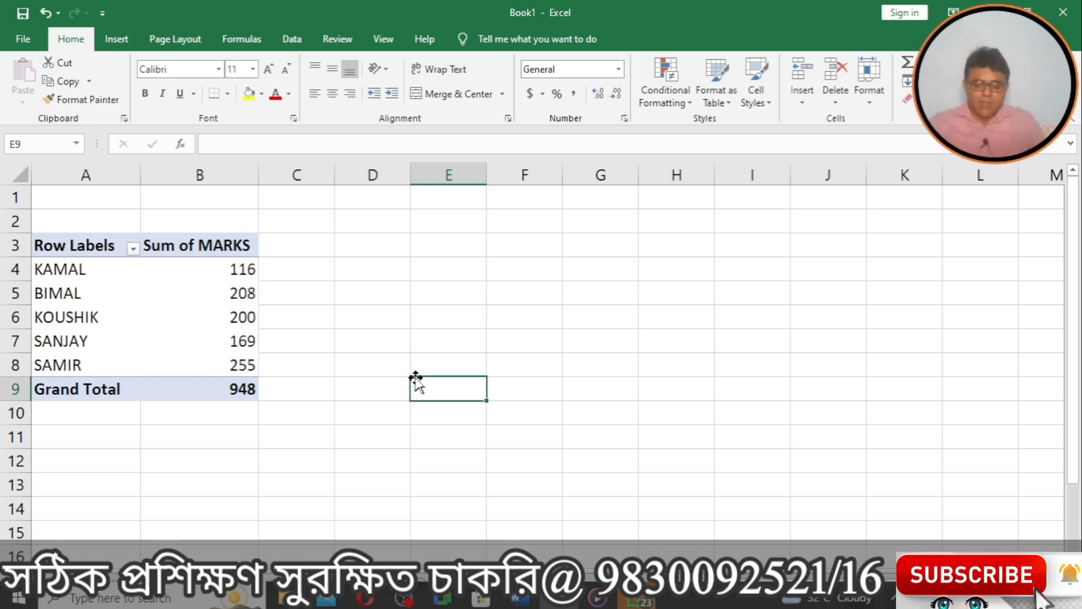
# Insert a NAME slicer for the pivot table in A3:B9.
pyautogui.moveTo(48, 246); pyautogui.dragTo(210, 384)
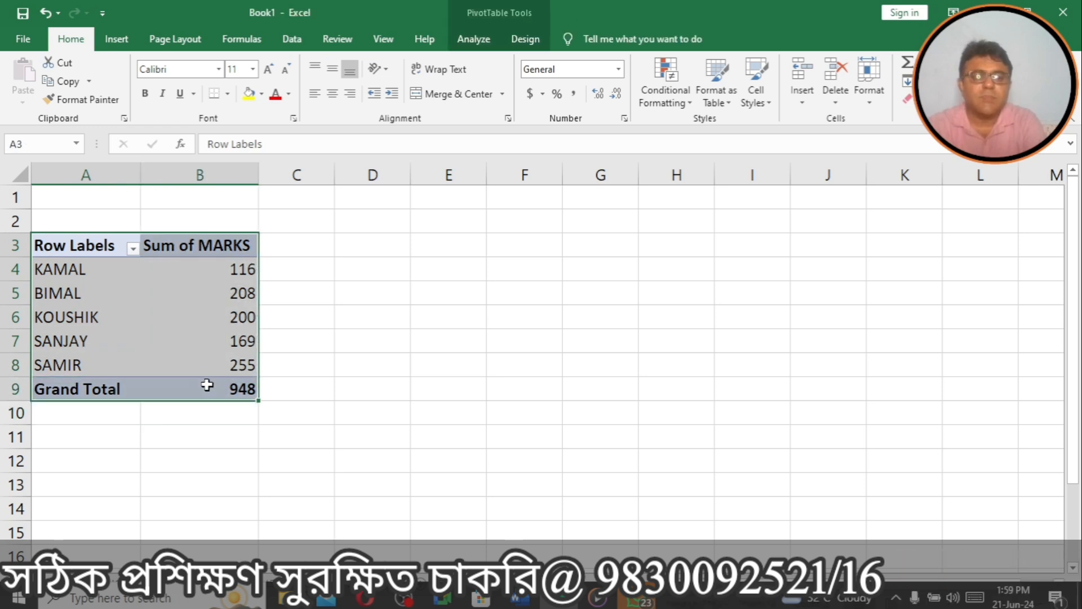
pyautogui.click(111, 40)
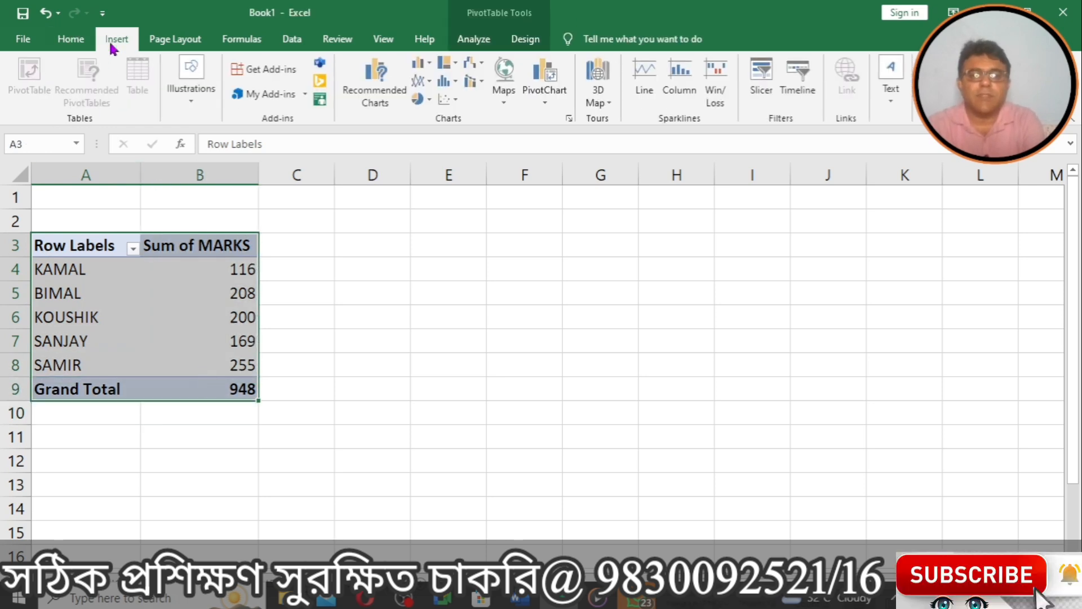
pyautogui.click(749, 93)
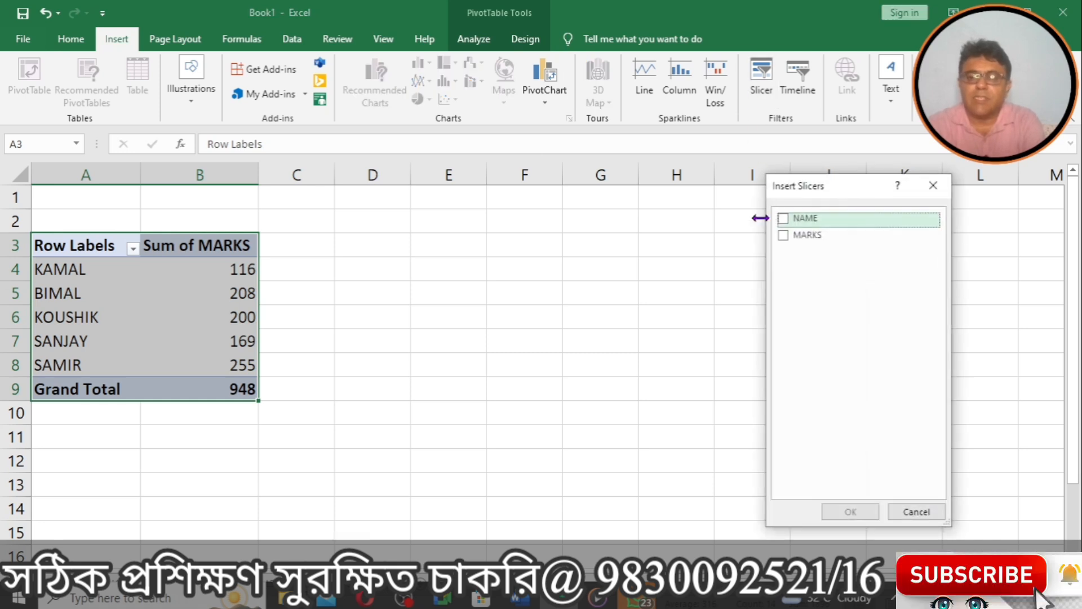
pyautogui.click(783, 220)
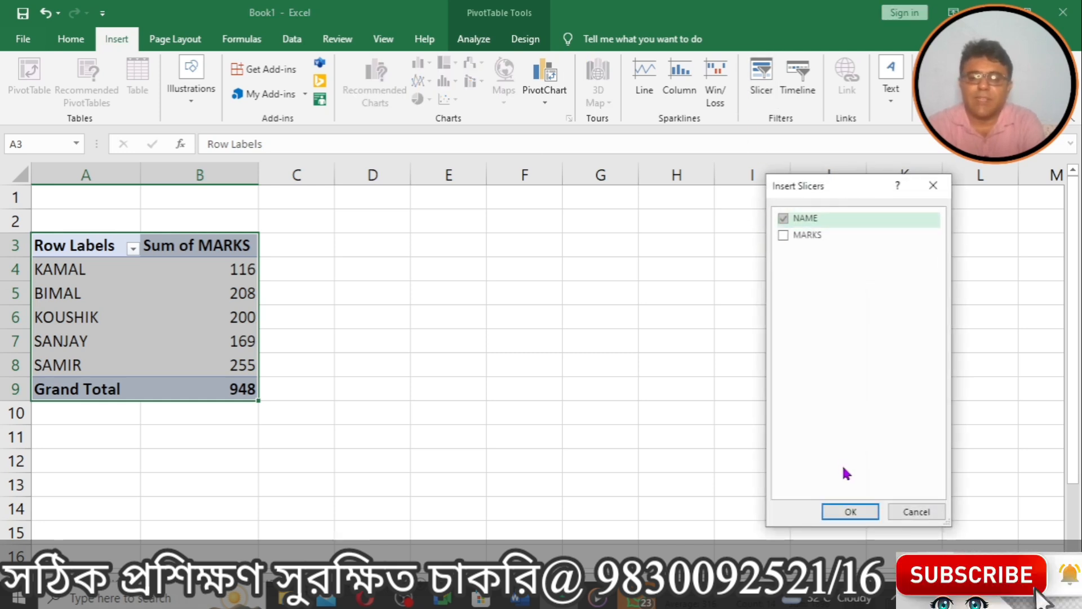
pyautogui.click(844, 511)
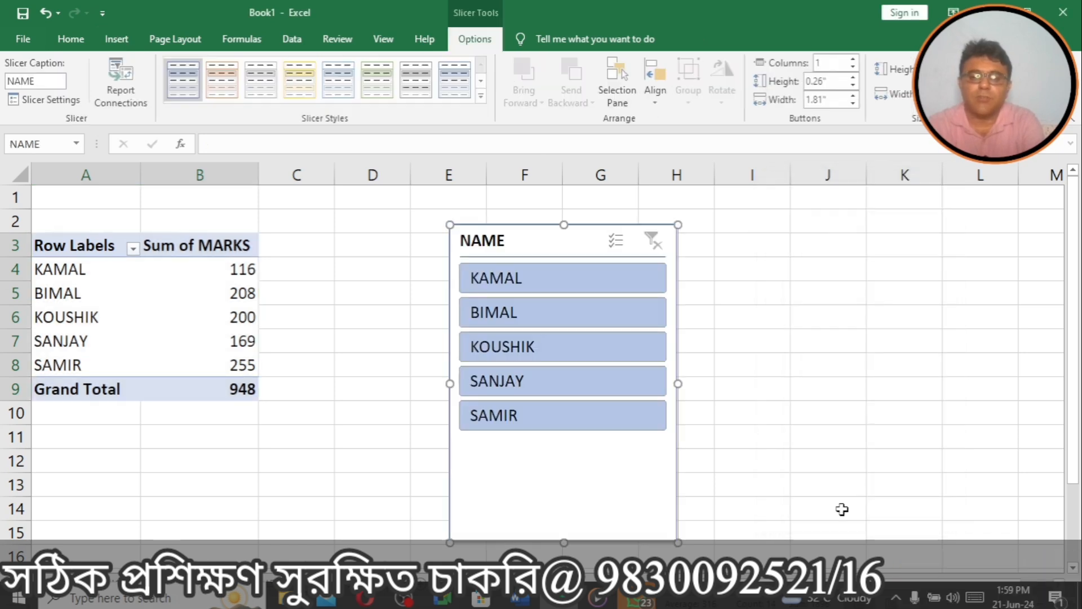
# Filter the pivot table by the third, fourth, first, second and fifth slicer names individually, then clear the filter.
pyautogui.click(529, 345)
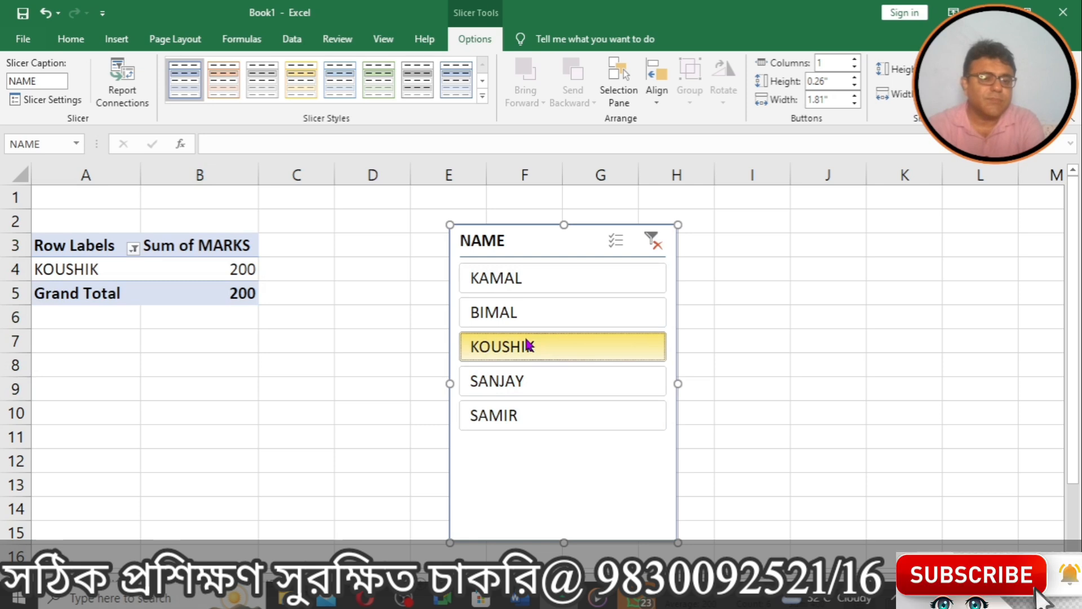
pyautogui.click(521, 384)
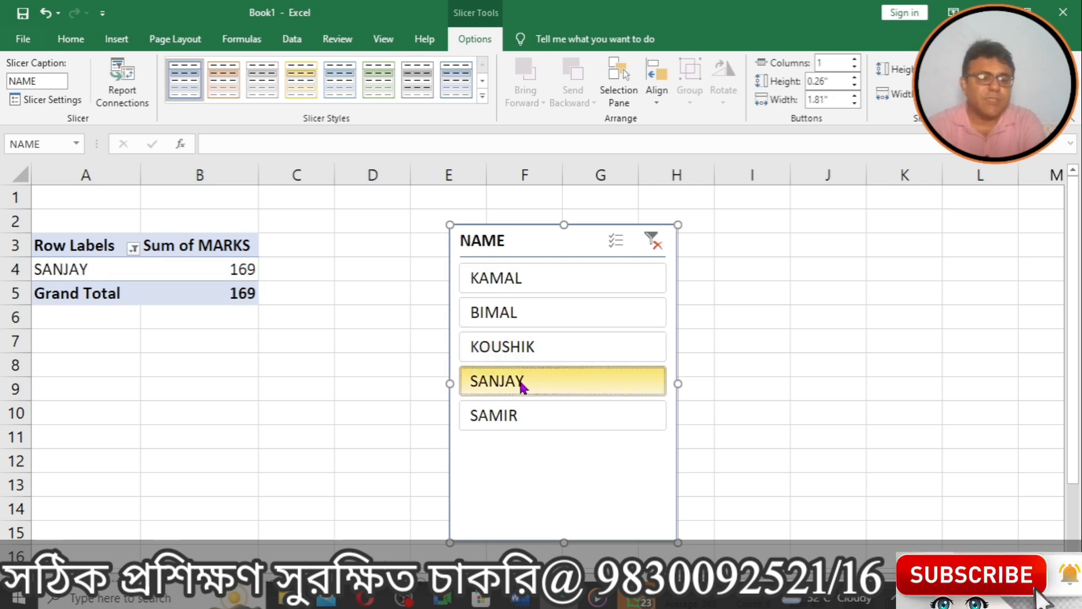
pyautogui.click(519, 279)
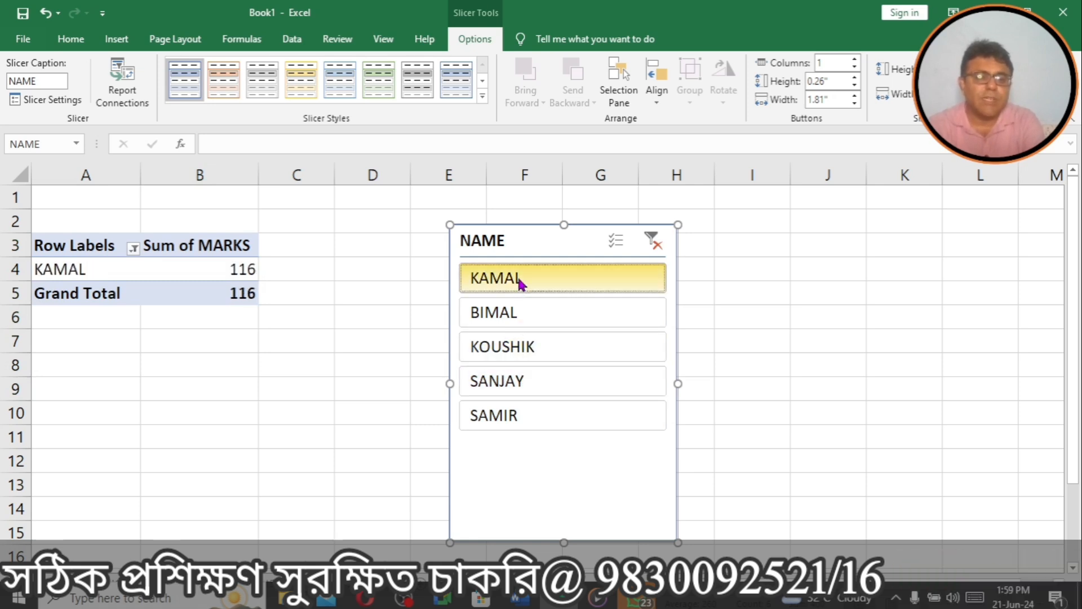
pyautogui.click(516, 316)
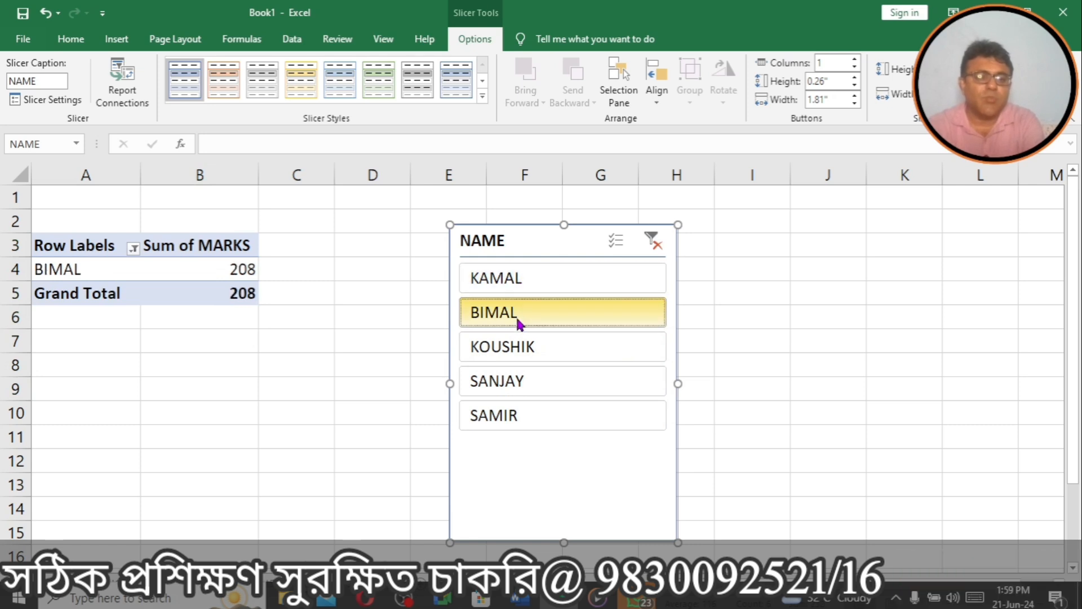
pyautogui.click(517, 414)
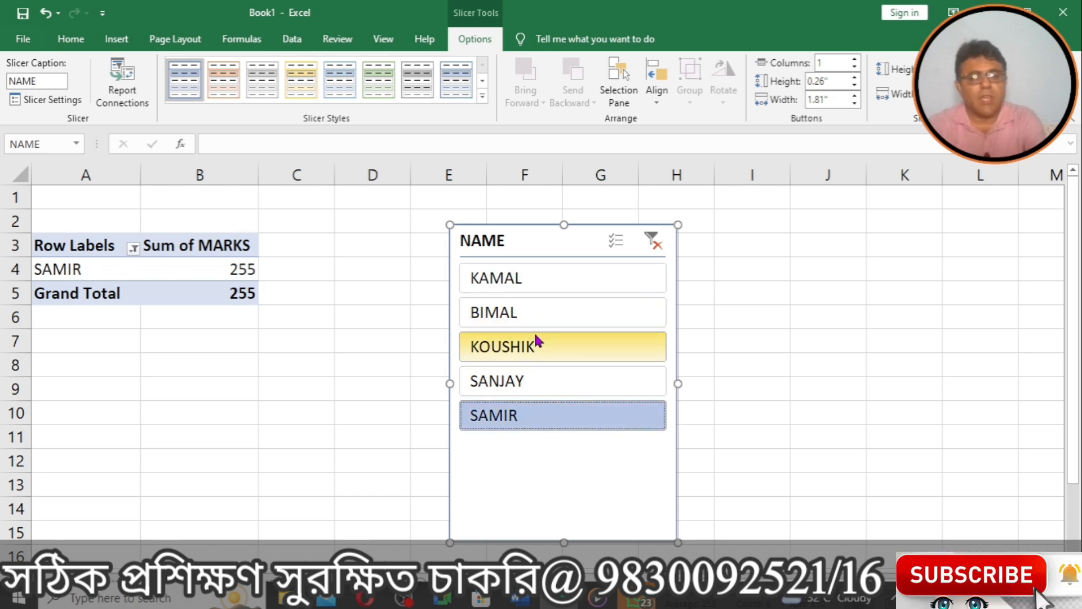
pyautogui.click(657, 241)
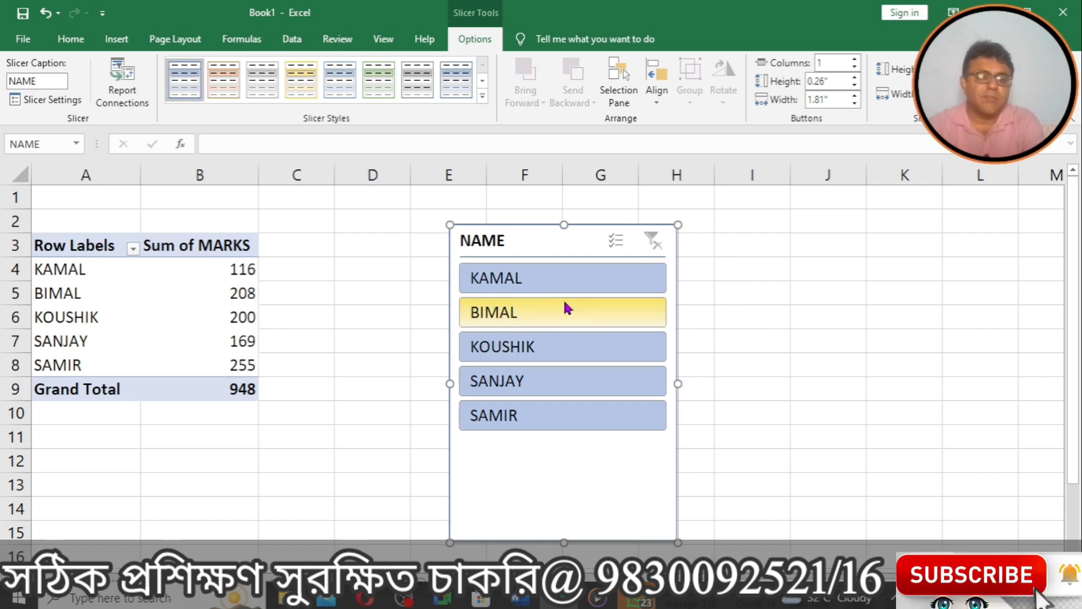
# Filter the pivot table to the first slicer name, then switch the filter to the fifth name alone.
pyautogui.click(482, 275)
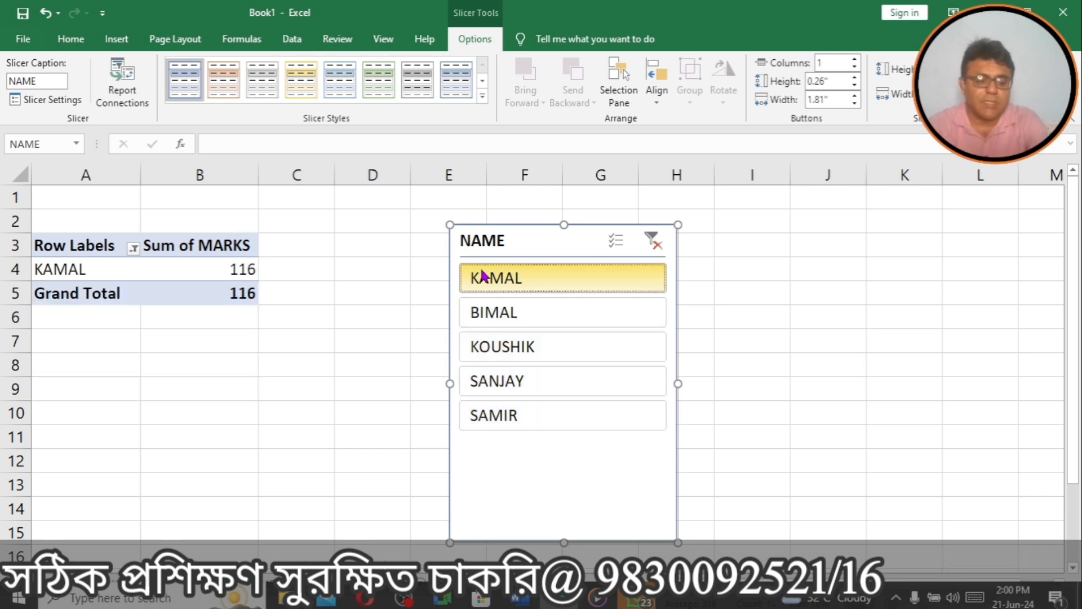
pyautogui.click(525, 418)
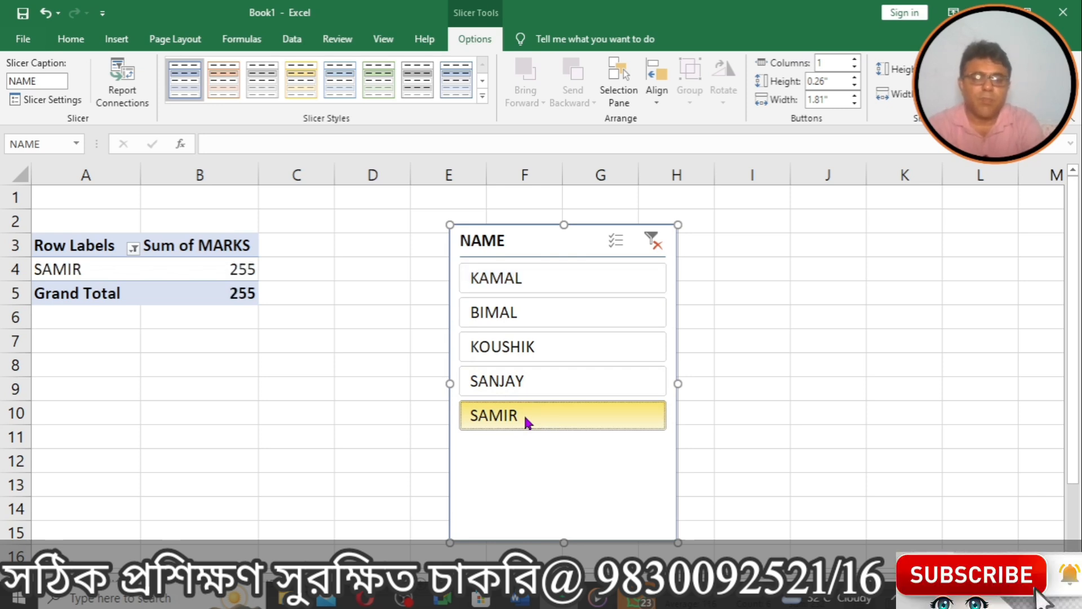
# Filter the pivot table to the first and third slicer names together, then to the first three names together.
pyautogui.click(500, 281)
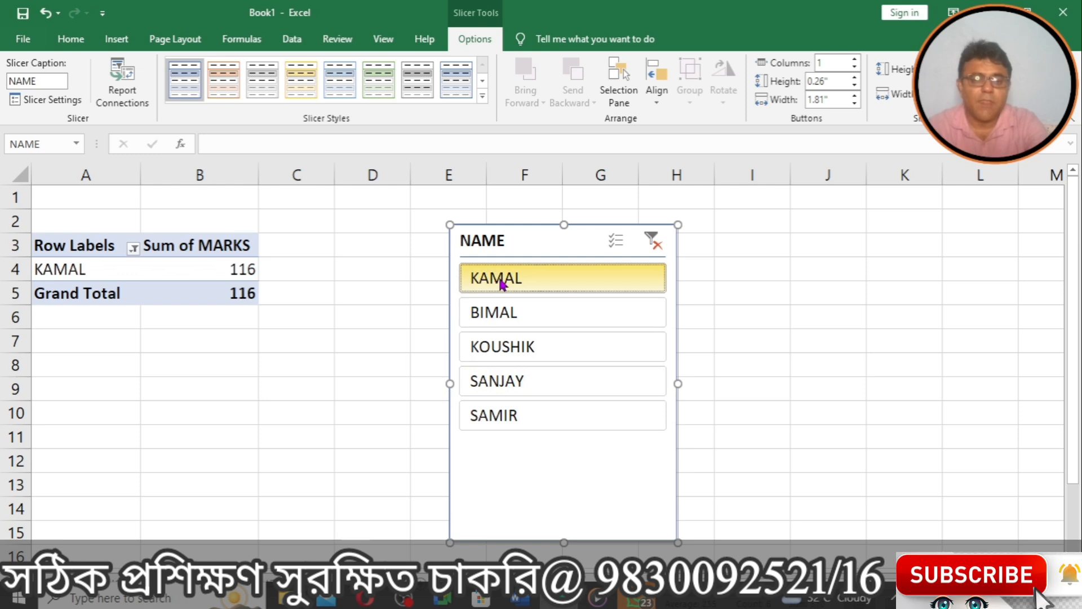
pyautogui.keyDown('ctrl'); pyautogui.click(509, 349); pyautogui.keyUp('ctrl')
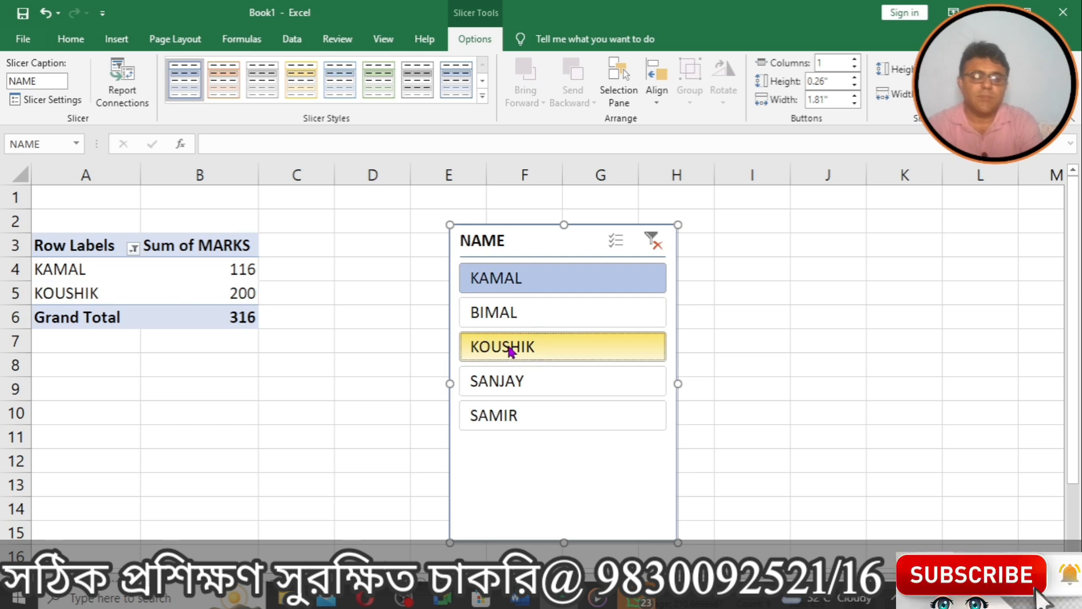
pyautogui.click(524, 284)
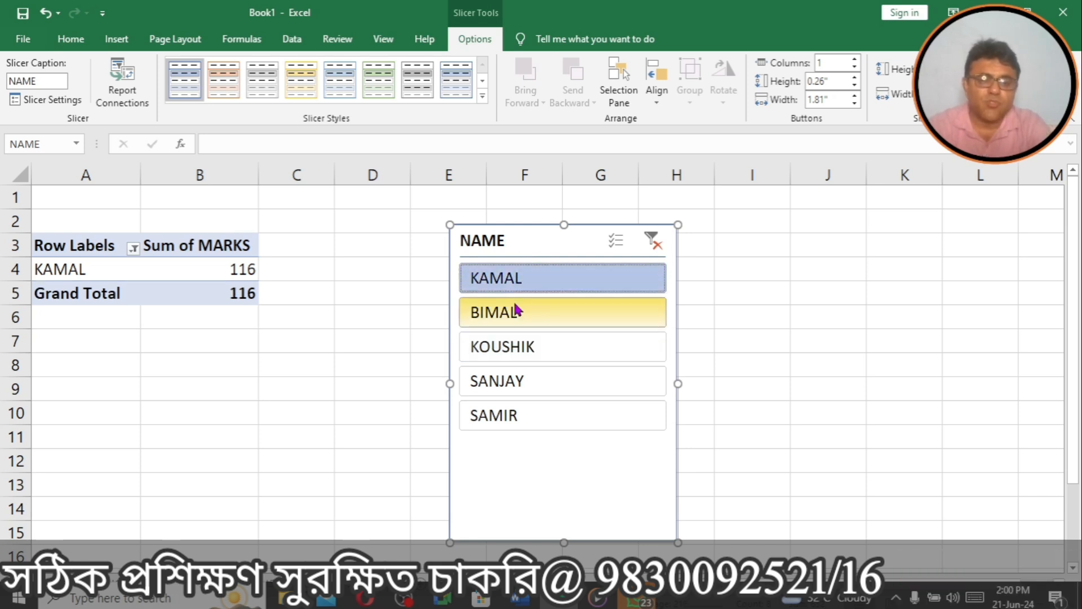
pyautogui.keyDown('ctrl'); pyautogui.click(518, 311); pyautogui.keyUp('ctrl')
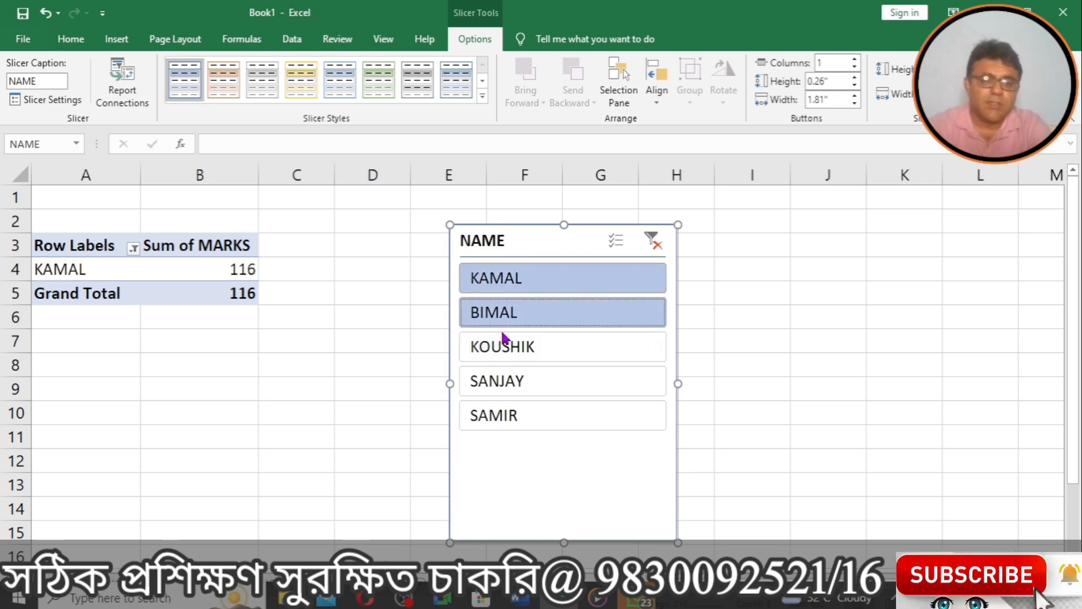
pyautogui.keyDown('ctrl'); pyautogui.click(503, 348); pyautogui.keyUp('ctrl')
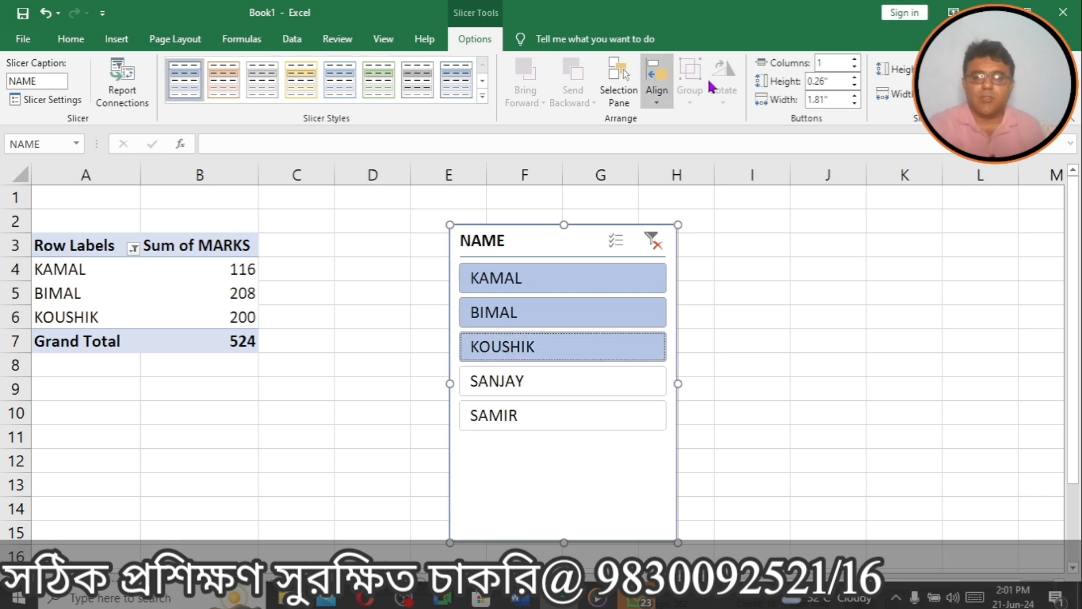
# Clear the NAME slicer's filter and delete that slicer from the sheet.
pyautogui.click(659, 237)
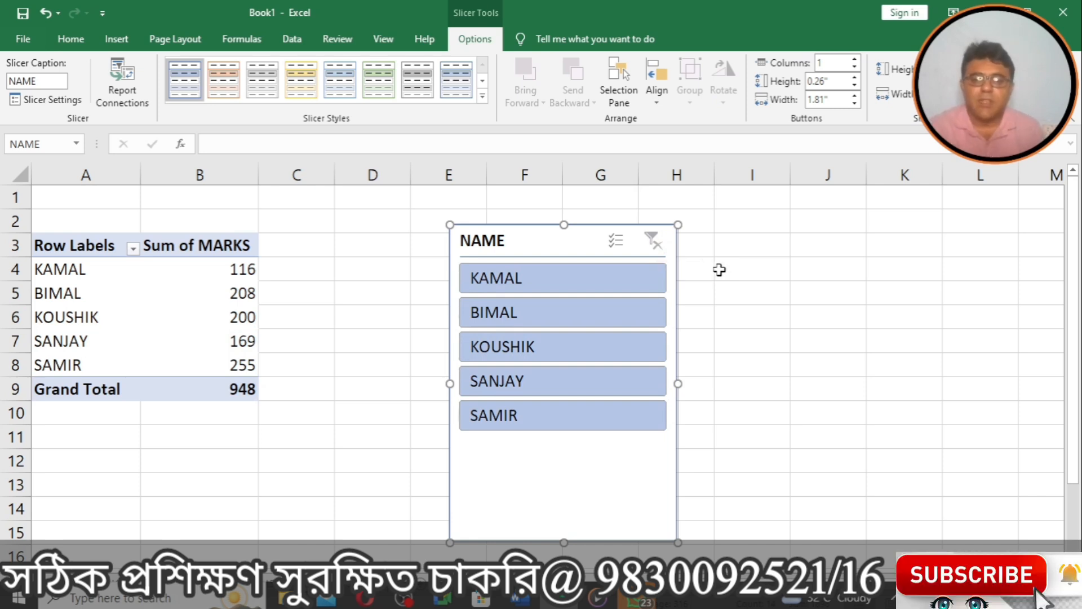
pyautogui.click(734, 271)
pyautogui.click(595, 234)
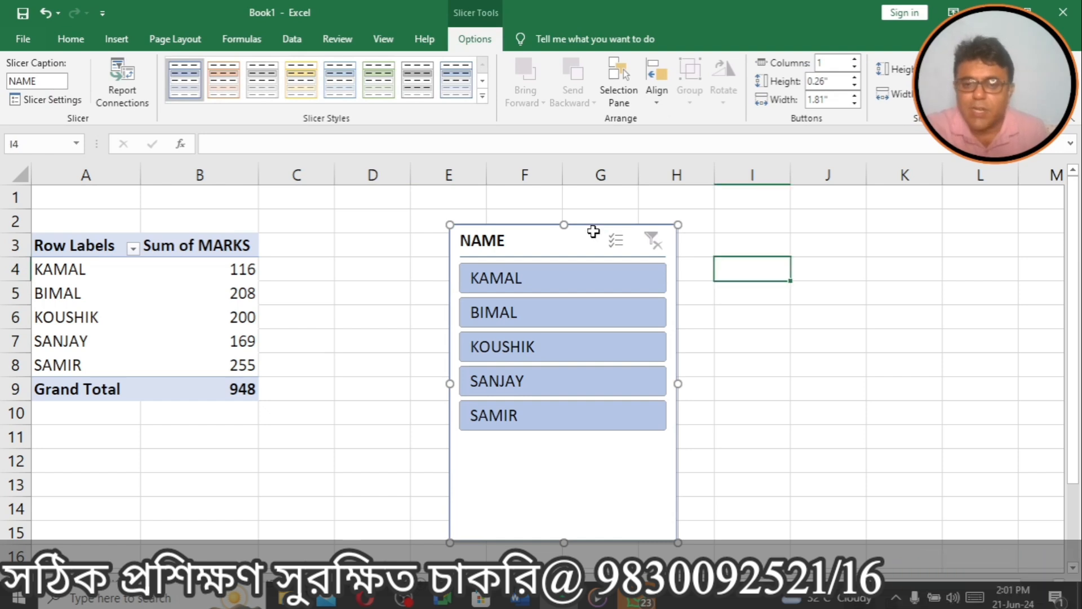
pyautogui.press('Delete')
pyautogui.click(412, 346)
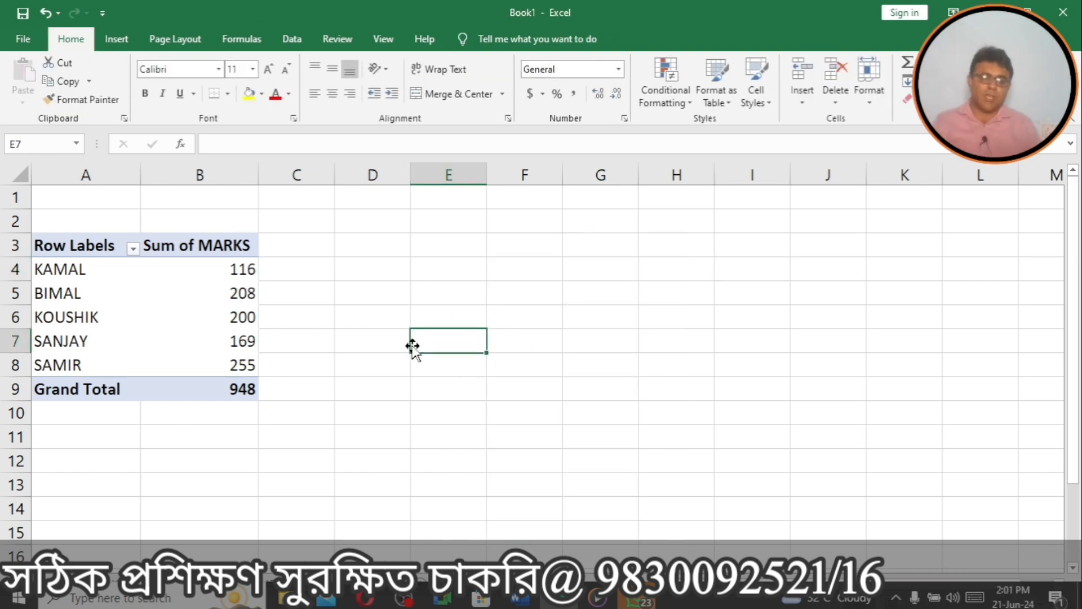